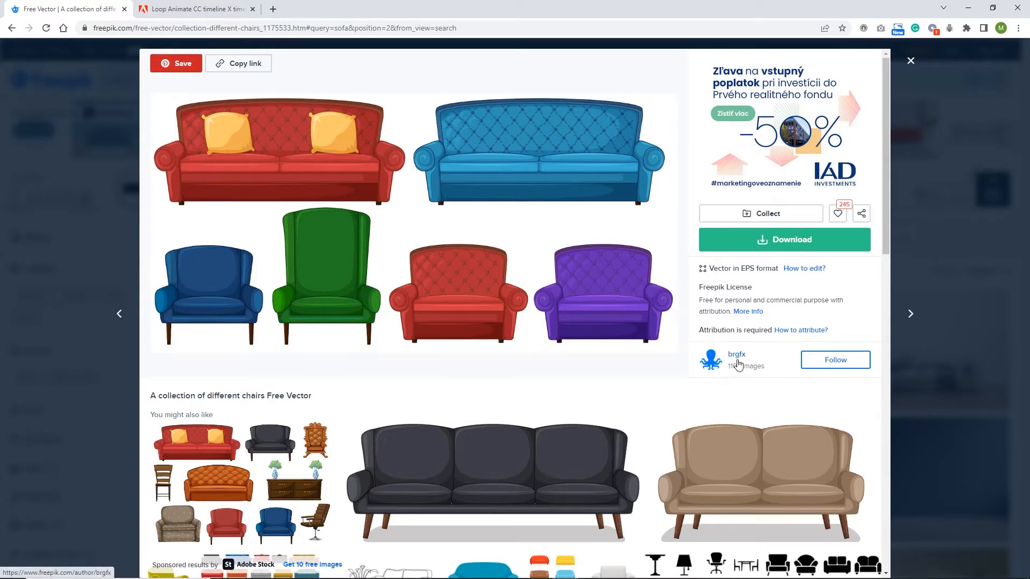
Show the download options for the chair collection vector, and open the tutorial's freepik folder in File Explorer.
left_click(822, 253)
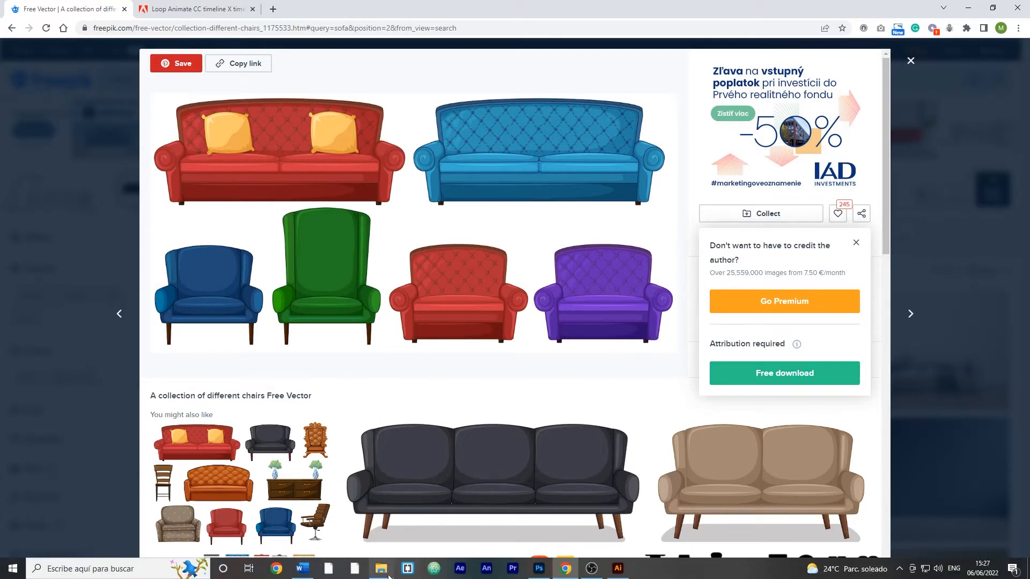
left_click(381, 569)
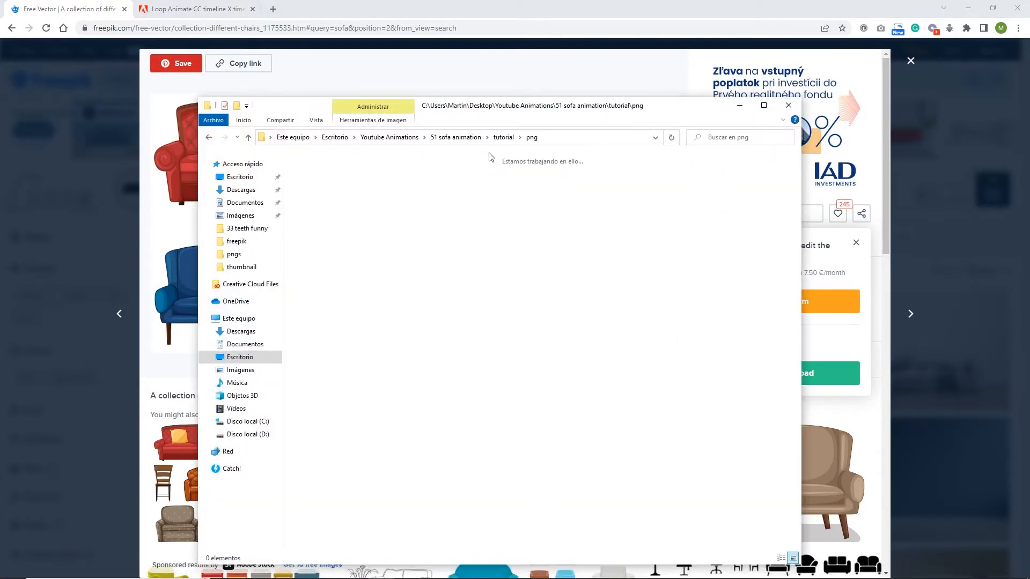
left_click(500, 140)
double_click(348, 172)
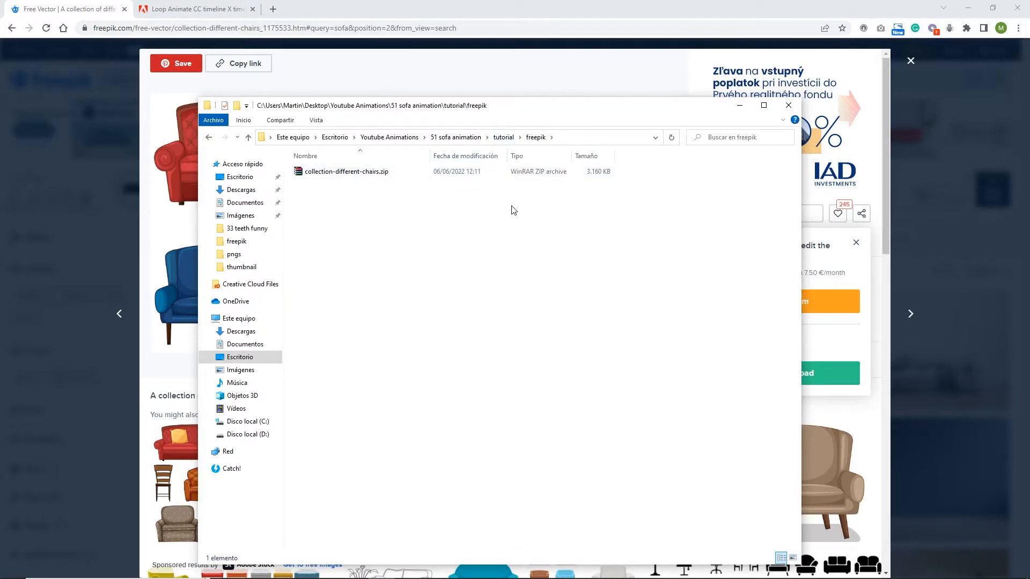
Extract collection-different-chairs.zip directly into the freepik folder.
left_click(364, 172)
right_click(363, 173)
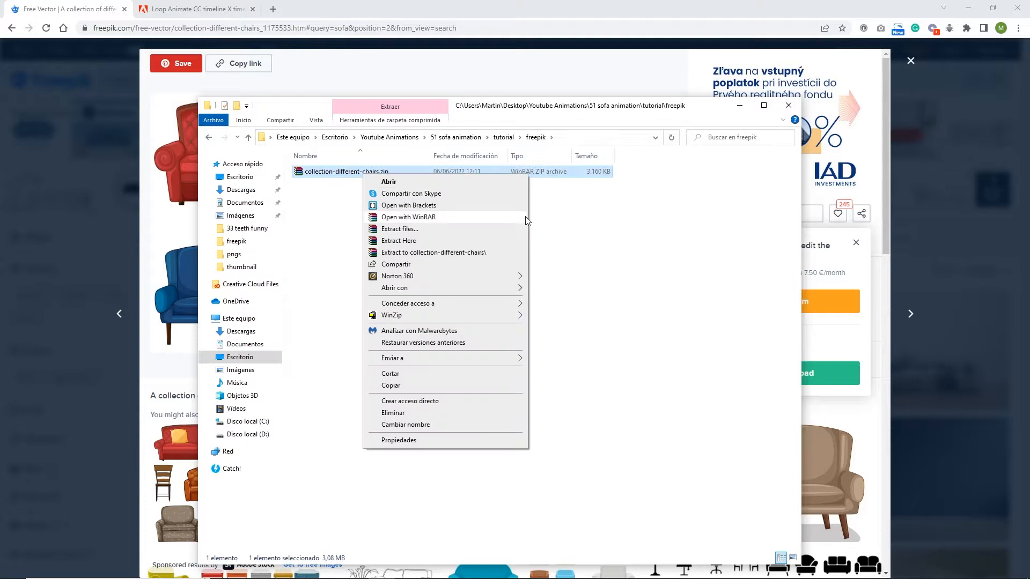
left_click(421, 241)
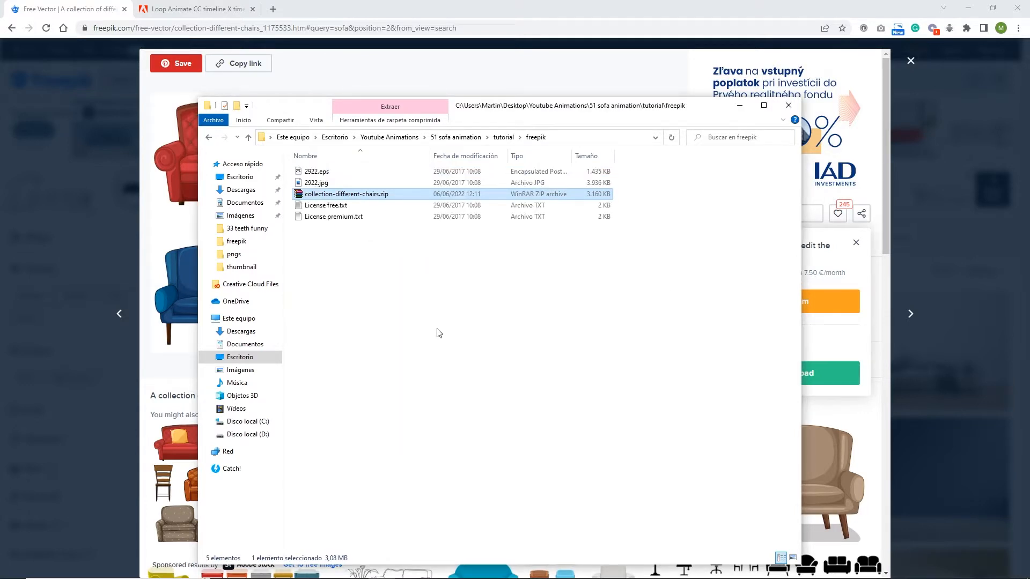
Open the extracted 2922.eps in Illustrator, retaining the 9-slice scaling option for symbols.
double_click(315, 172)
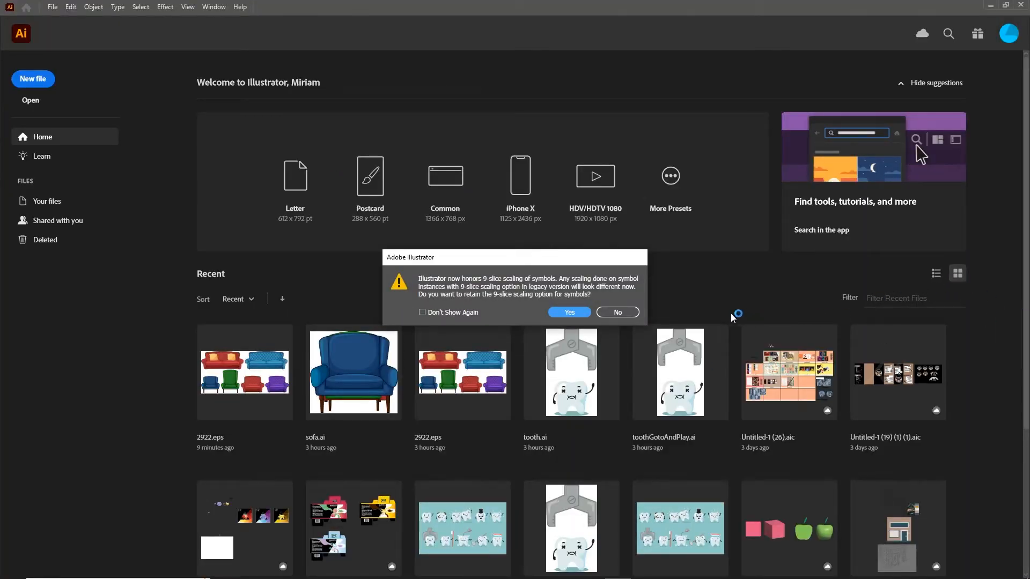
left_click(570, 312)
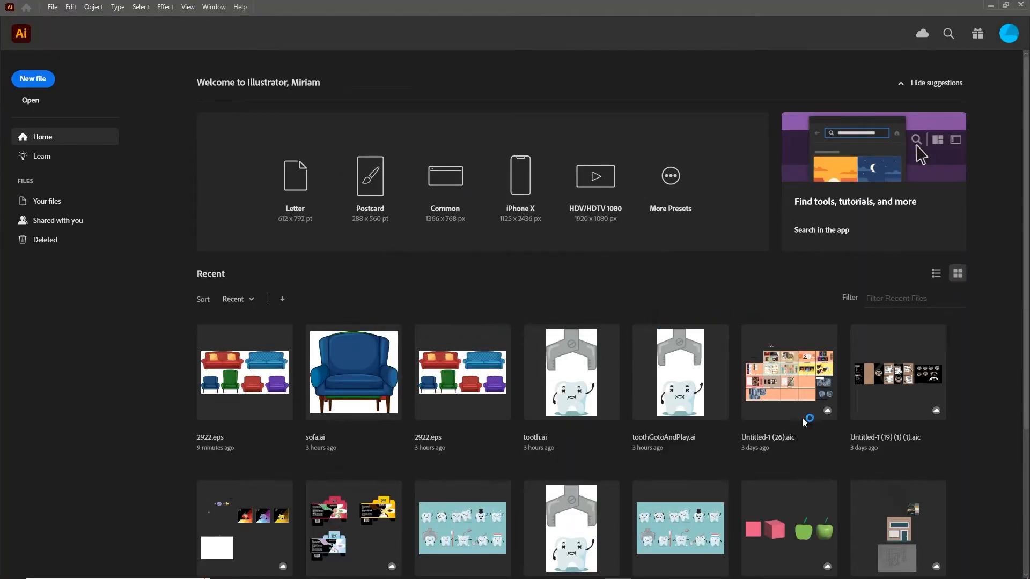
left_click_drag(703, 234, 526, 221)
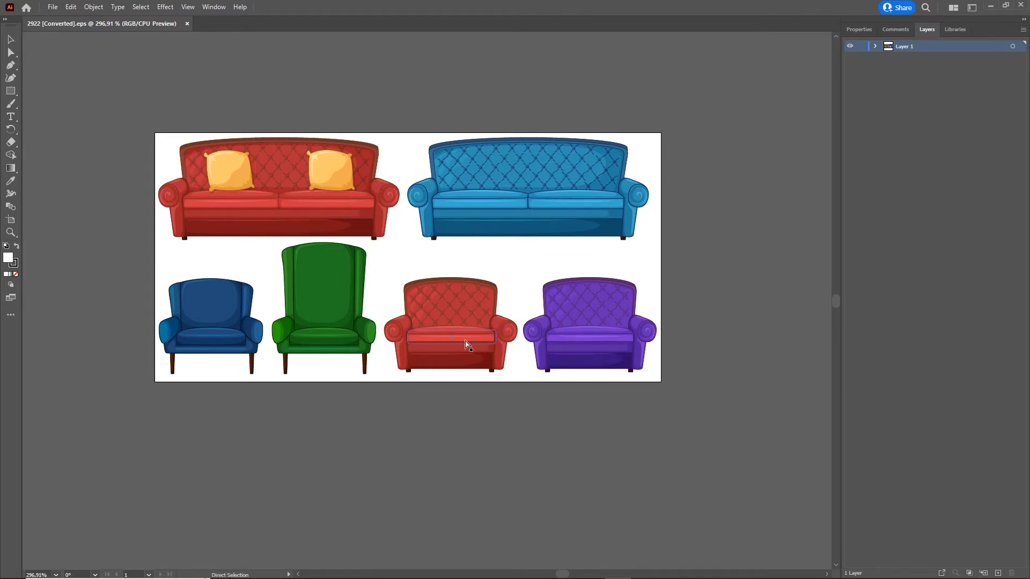
Isolate the red tufted armchair's nested groups and select the plain backrest shape.
scroll(466, 344, "up", 5)
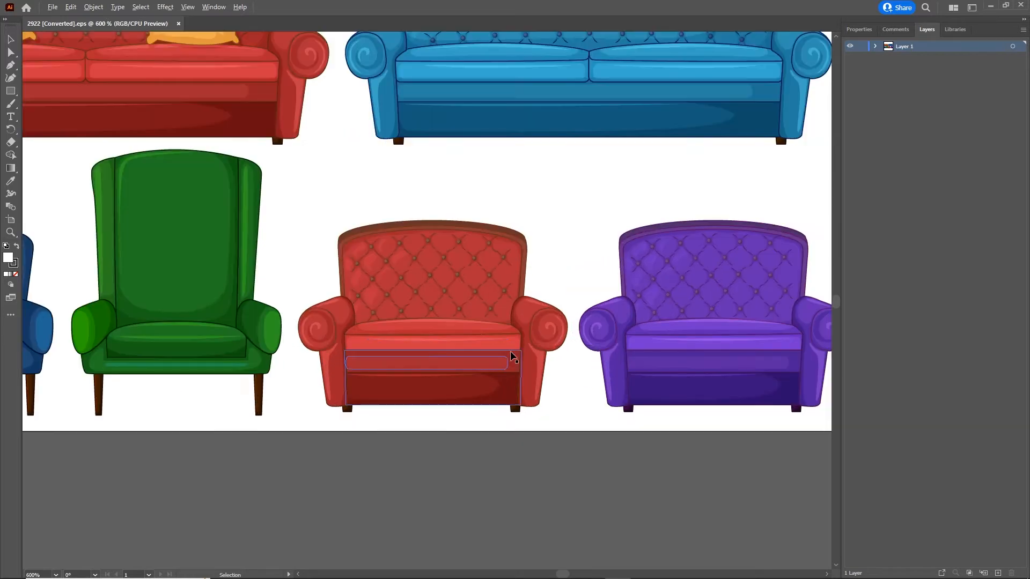
scroll(461, 319, "down", 3)
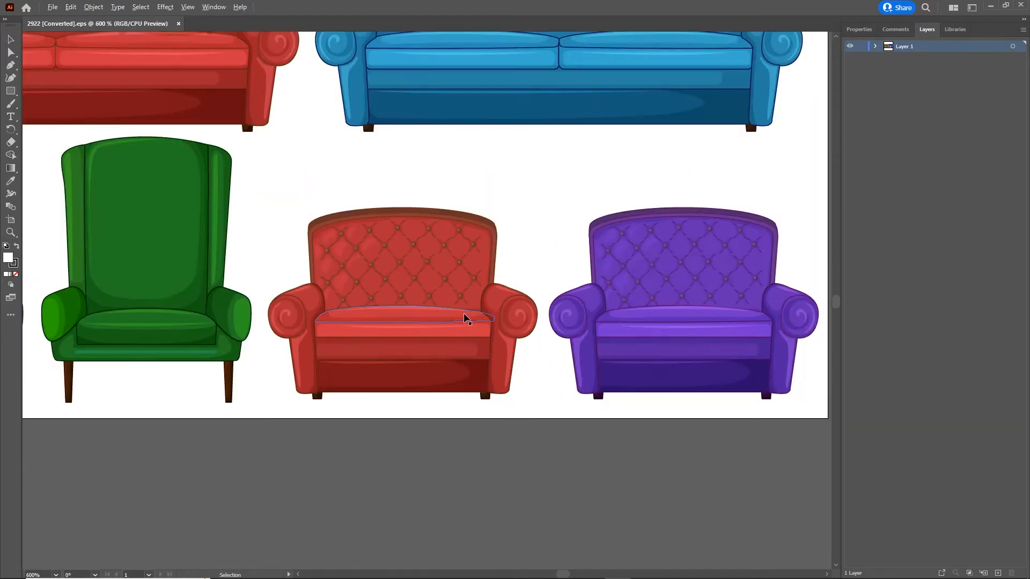
double_click(410, 272)
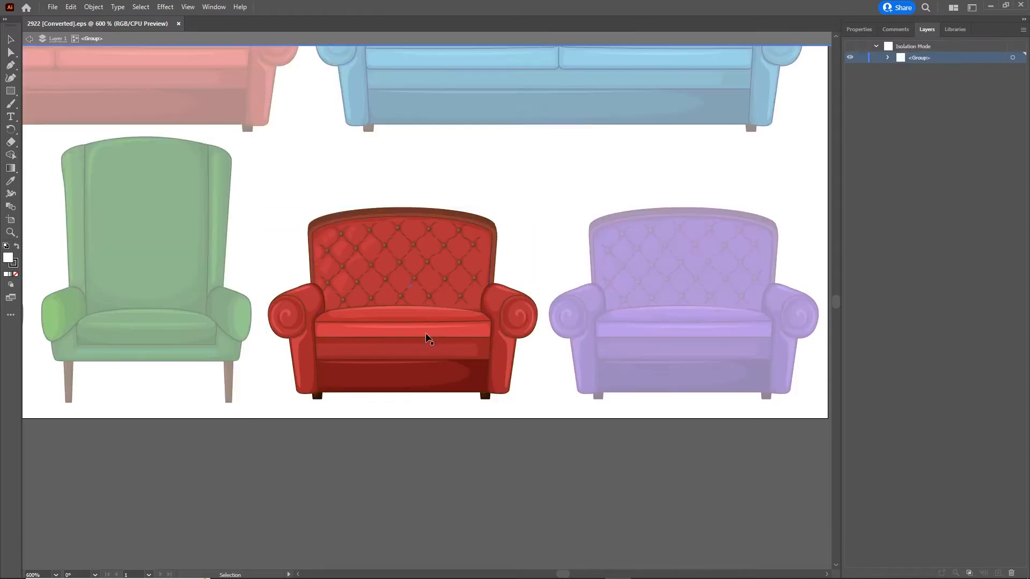
left_click(403, 272)
double_click(402, 272)
left_click(433, 283)
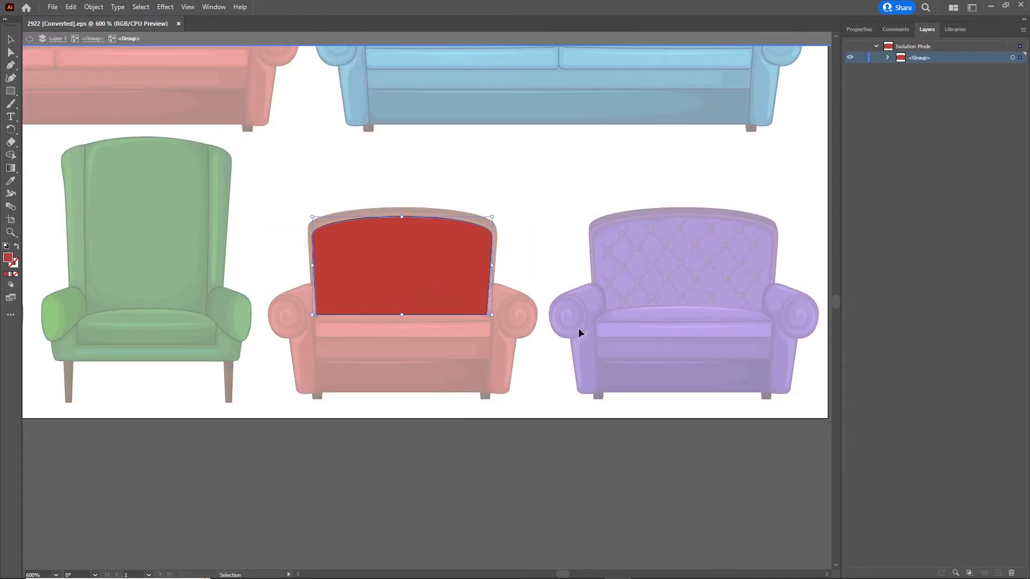
Change the selected backrest's fill to green #2faf41 and leave isolation mode.
double_click(8, 258)
left_click_drag(625, 306, 624, 322)
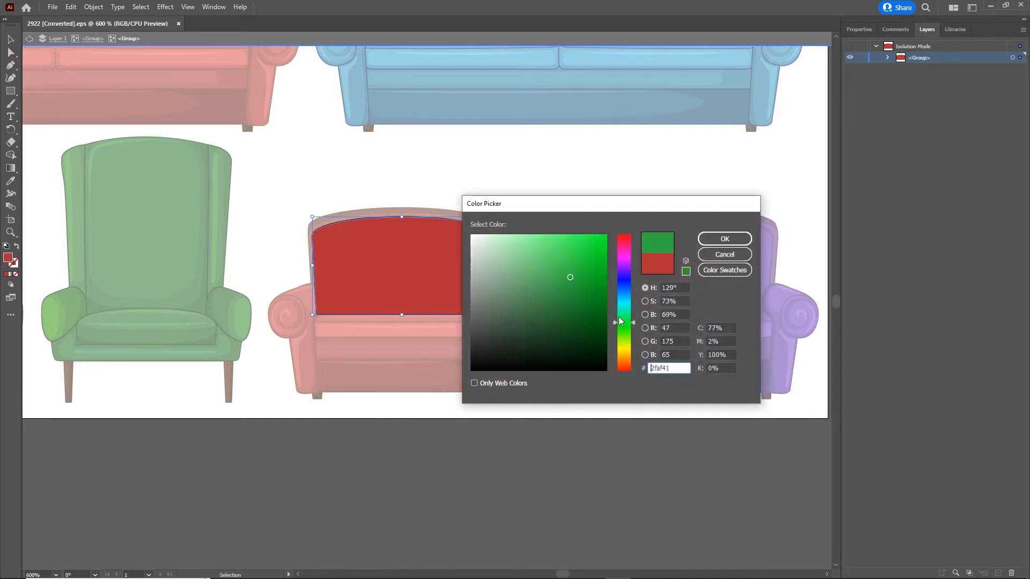
left_click(725, 239)
double_click(539, 182)
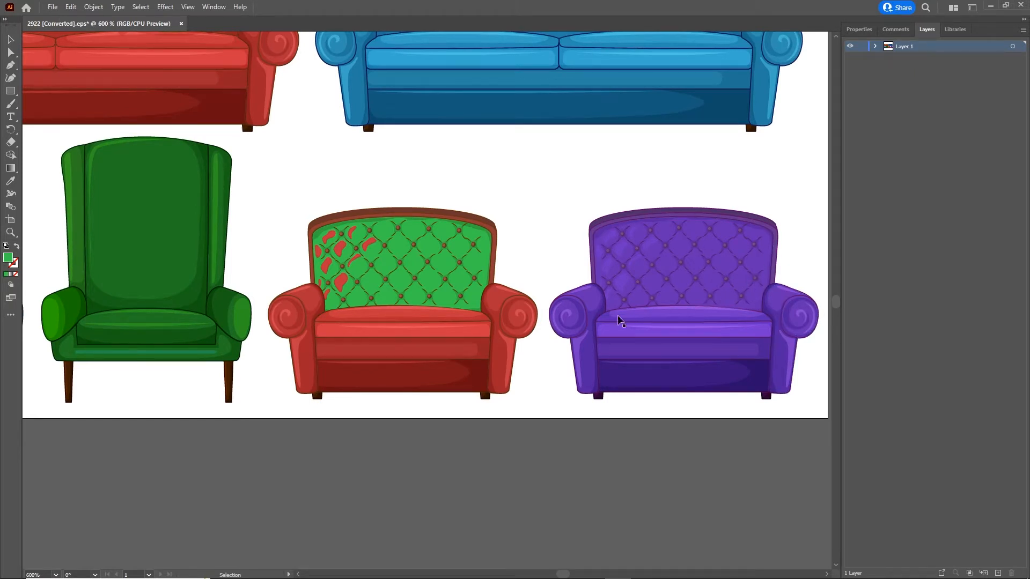
Switch to Photoshop and create a new 400 x 400 pixel document at 72 pixels/inch with a white background.
mouse_move(600, 578)
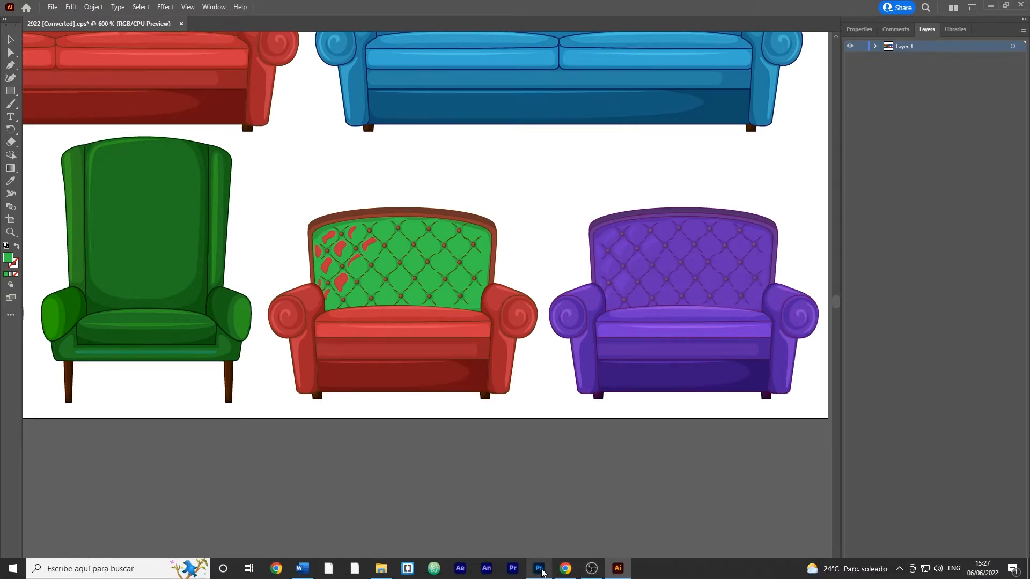
left_click(541, 569)
left_click(45, 79)
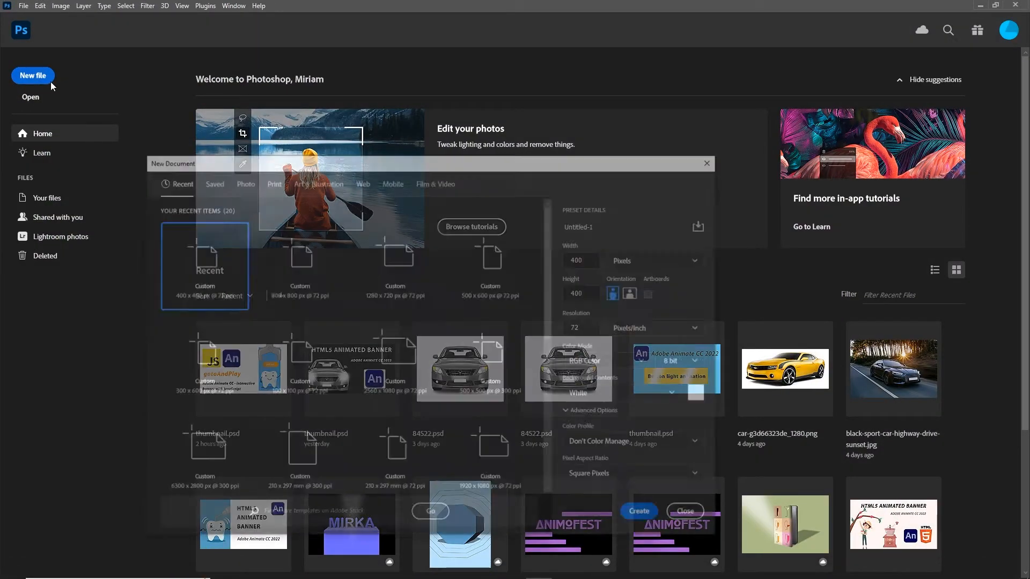
left_click(577, 260)
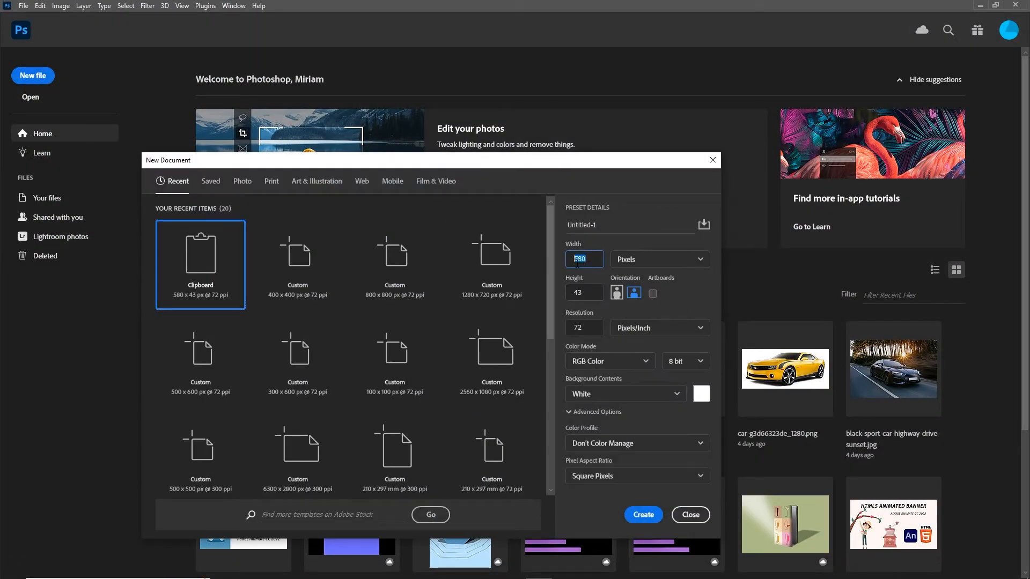
type("4")
left_click(589, 290)
type("400")
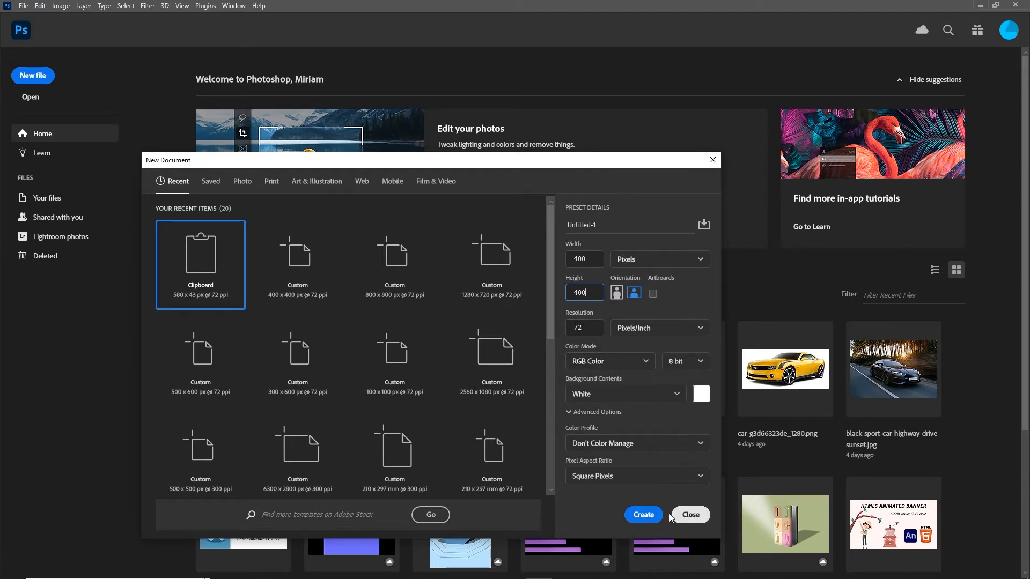
left_click(642, 513)
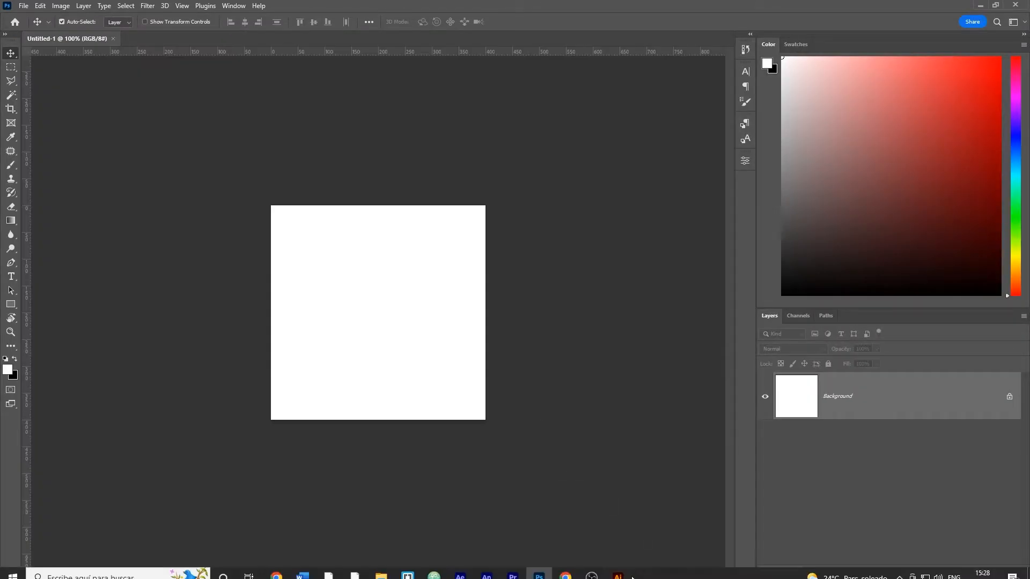
Bring the purple armchair from the Illustrator artwork into the new Photoshop document as a vector smart object.
left_click(618, 570)
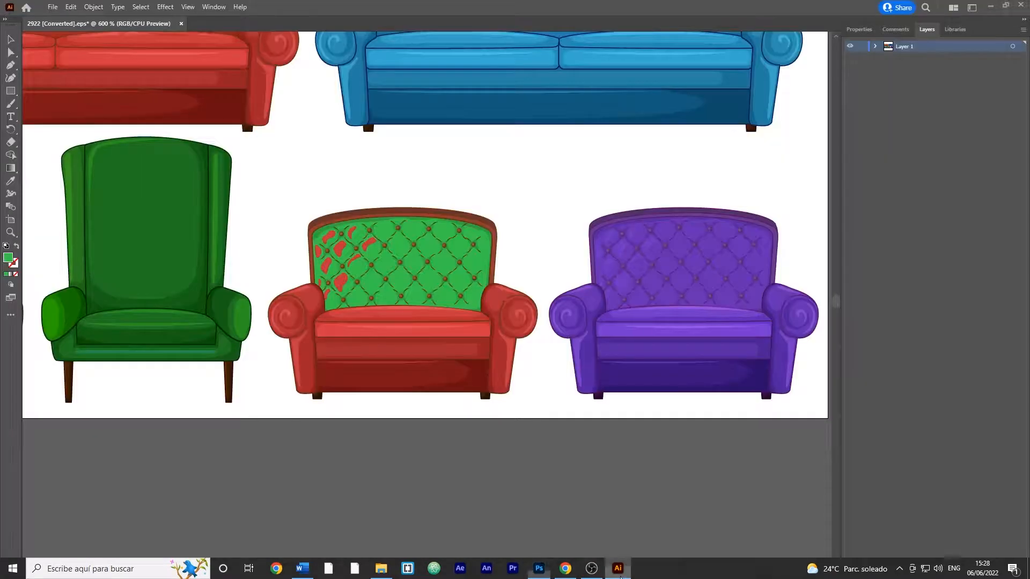
left_click(666, 361)
left_click_drag(713, 311, 414, 321)
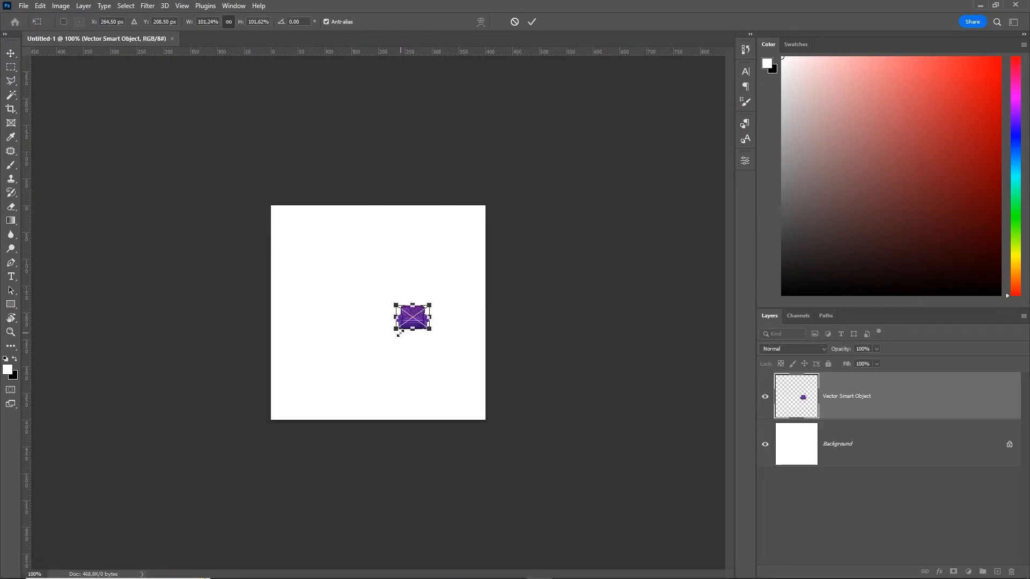
Scale the placed purple armchair to about 588% and center it horizontally, slightly below the middle of the canvas.
left_click_drag(399, 332, 207, 449)
left_click_drag(330, 349, 379, 297)
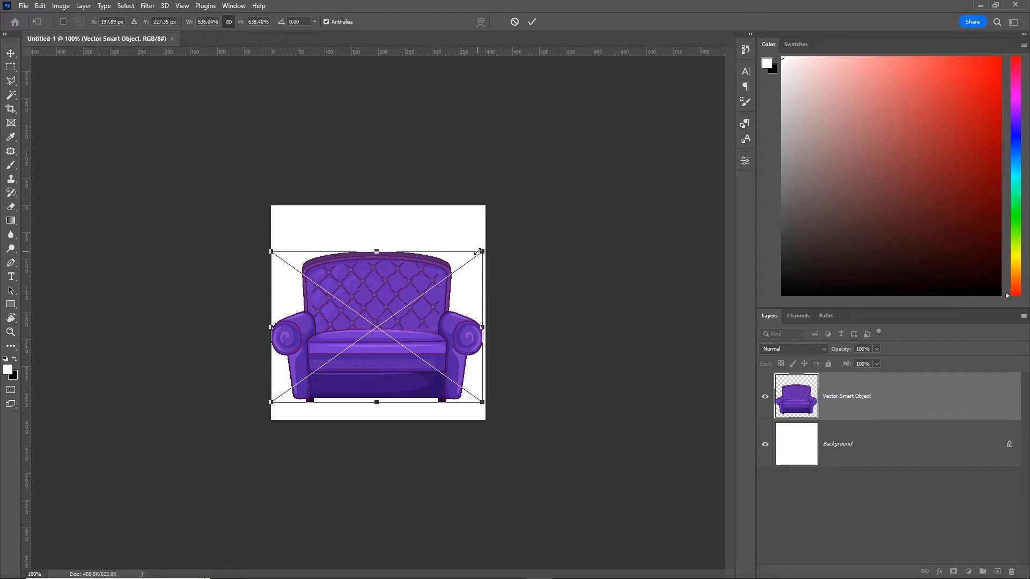
left_click_drag(482, 251, 467, 263)
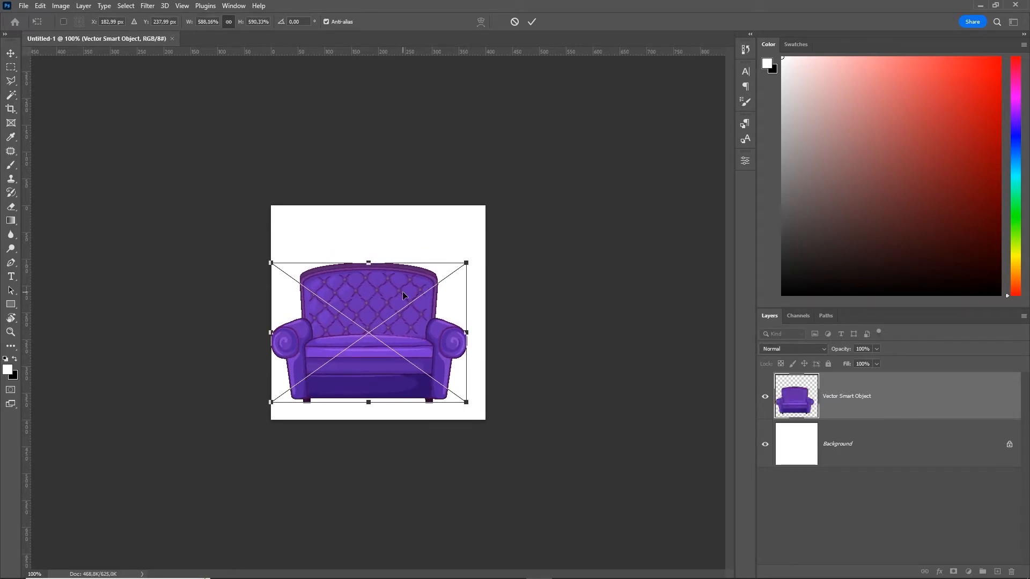
left_click_drag(402, 290, 413, 292)
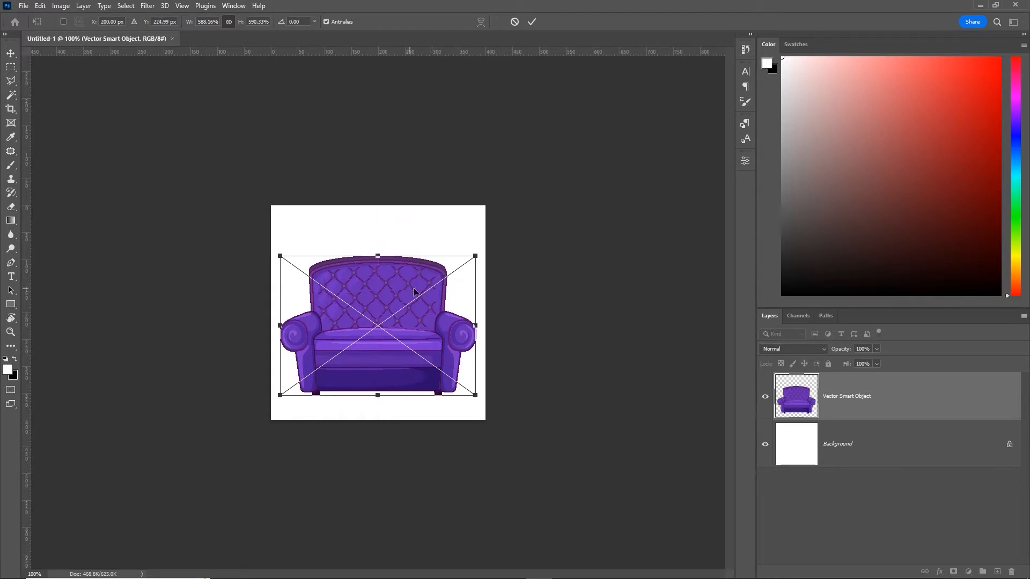
key("Return")
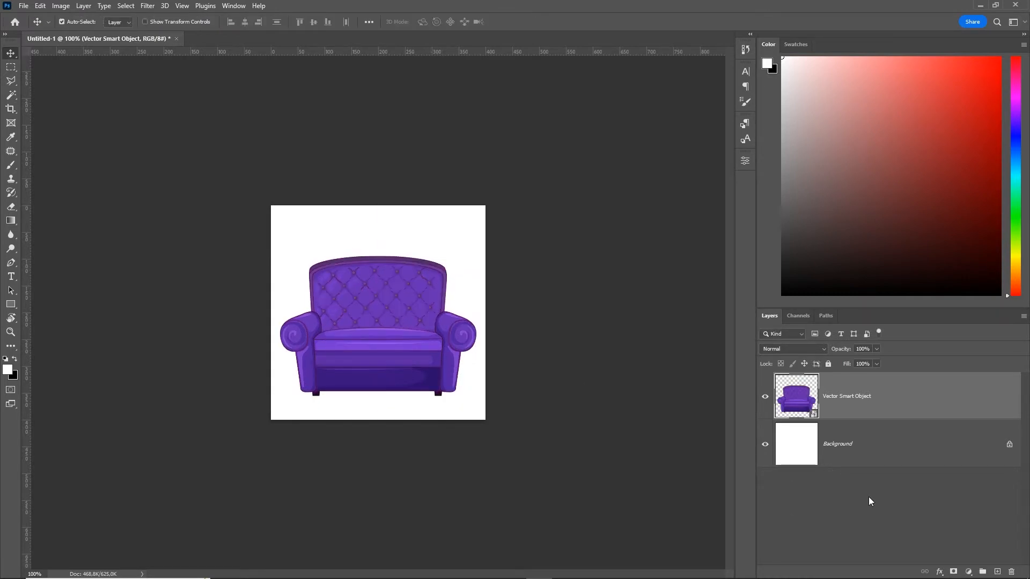
Hide the white Background layer so the armchair sits on transparency.
left_click(766, 446)
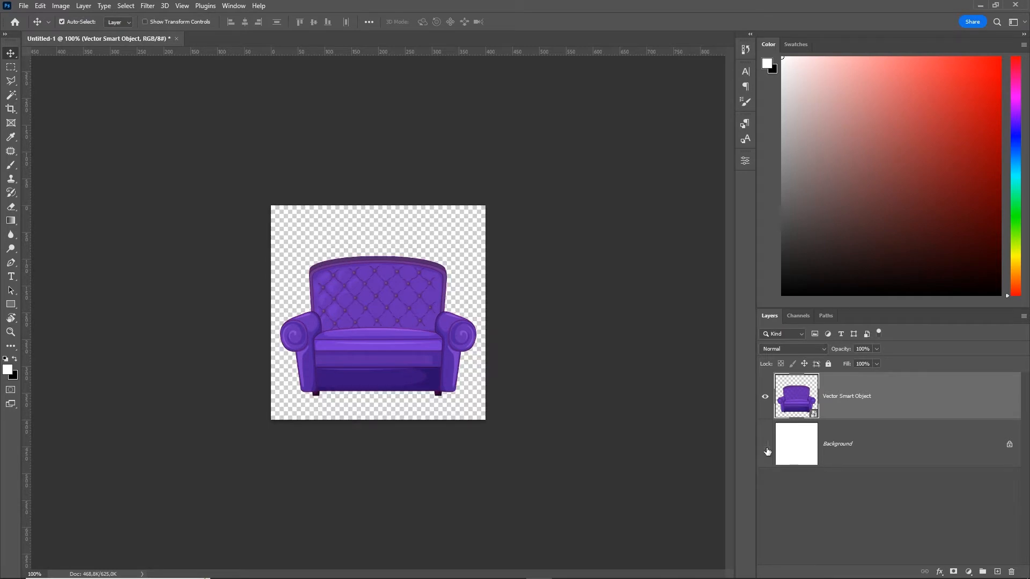
left_click(851, 486)
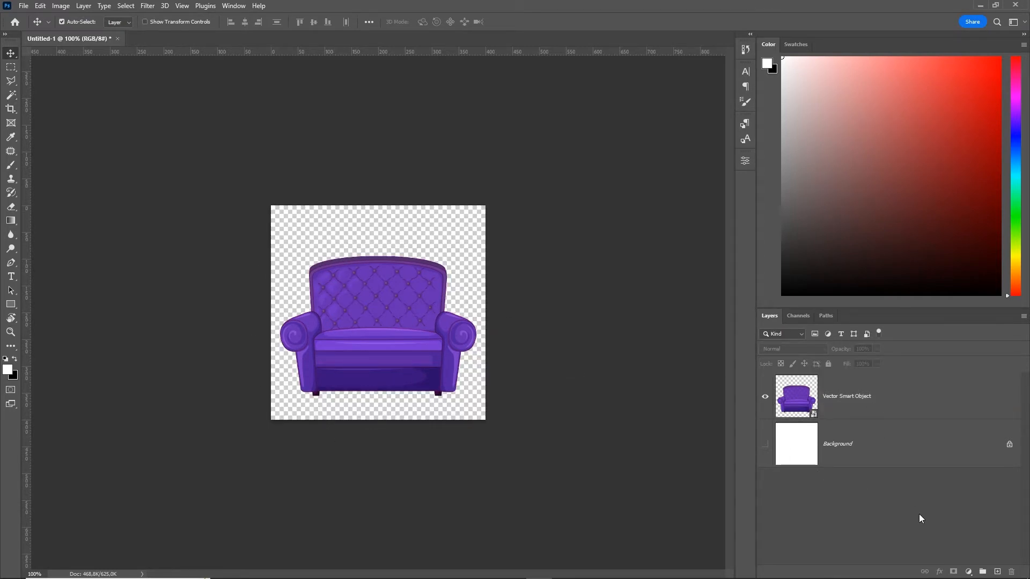
Duplicate the armchair layer twice and hide the two lower armchair layers.
left_click(886, 402)
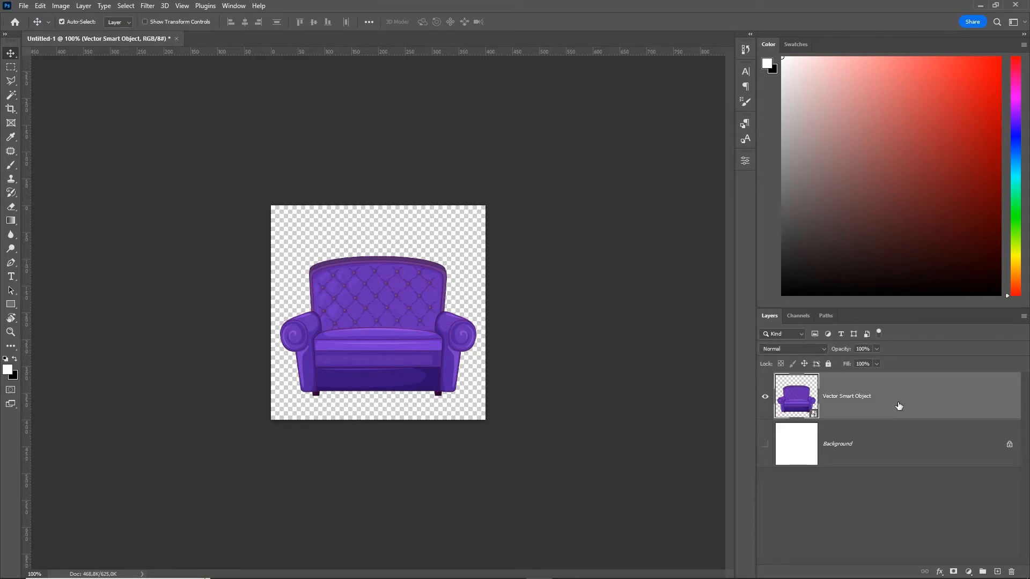
key("ctrl+j")
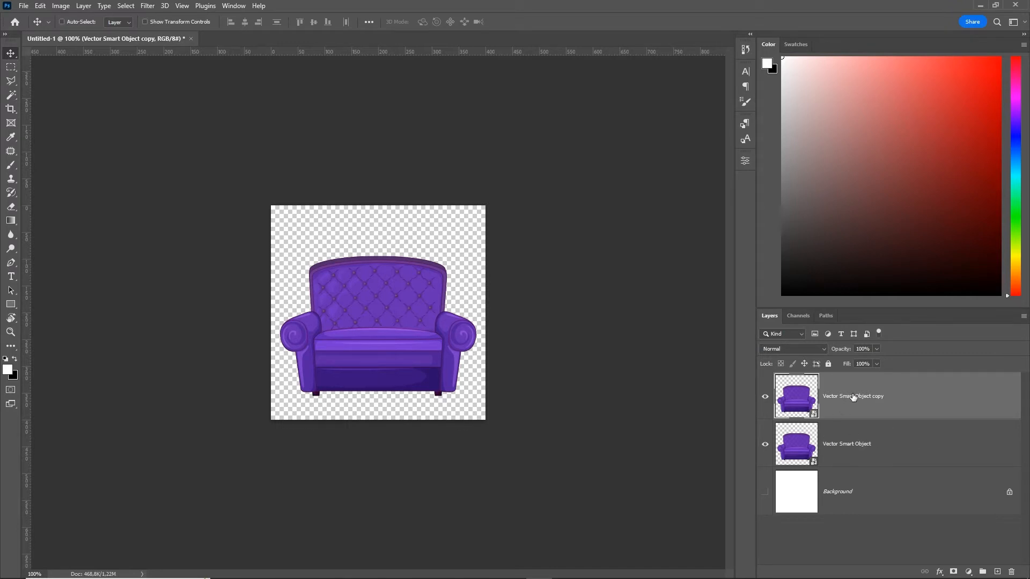
key("ctrl+j")
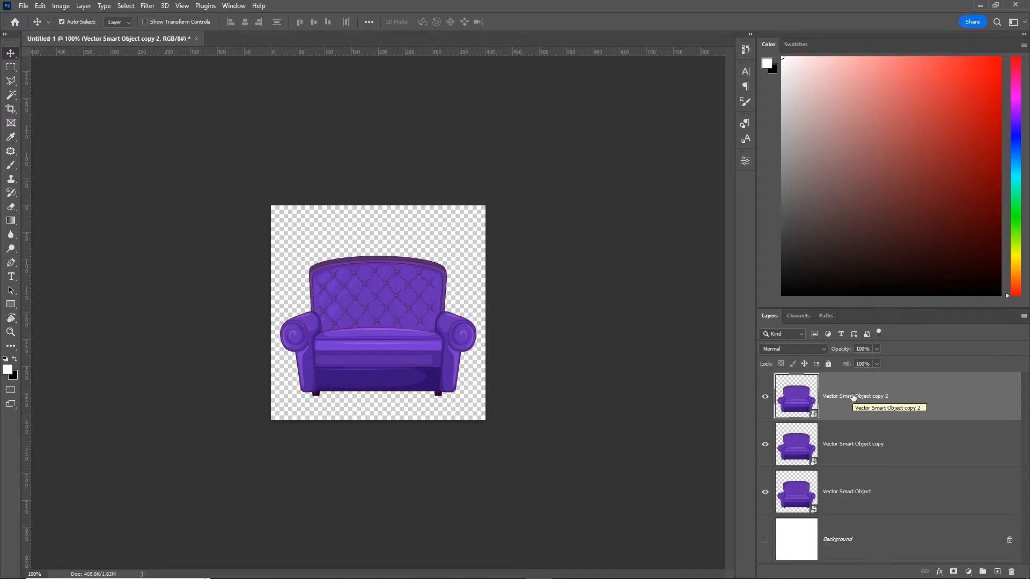
left_click(767, 446)
left_click(765, 493)
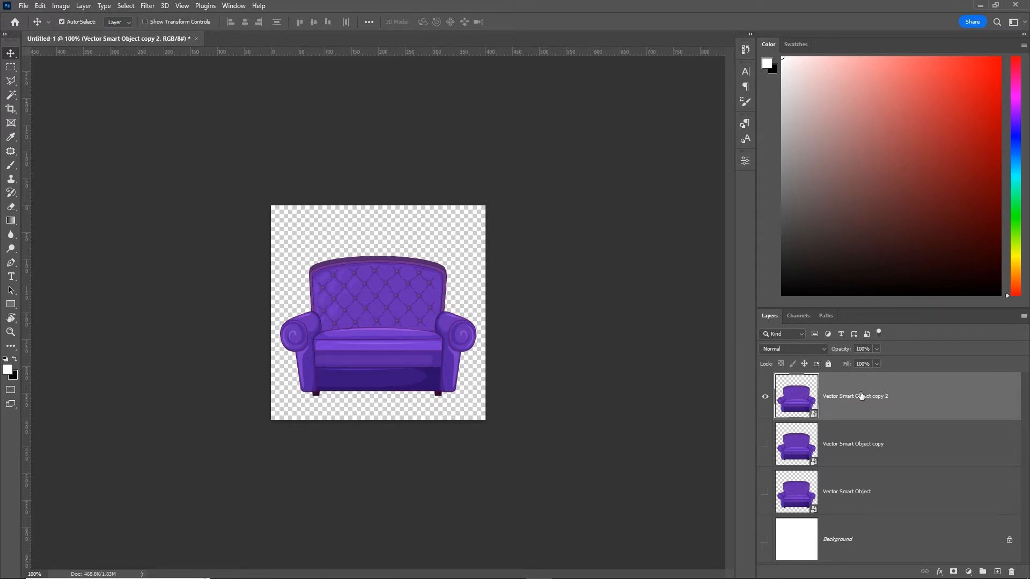
Add a Hue/Saturation adjustment layer above the top armchair copy and set its hue to +92 for a red armchair.
left_click_drag(861, 397, 917, 566)
mouse_move(985, 576)
left_mouse_down()
mouse_move(1012, 573)
mouse_move(970, 575)
left_mouse_up()
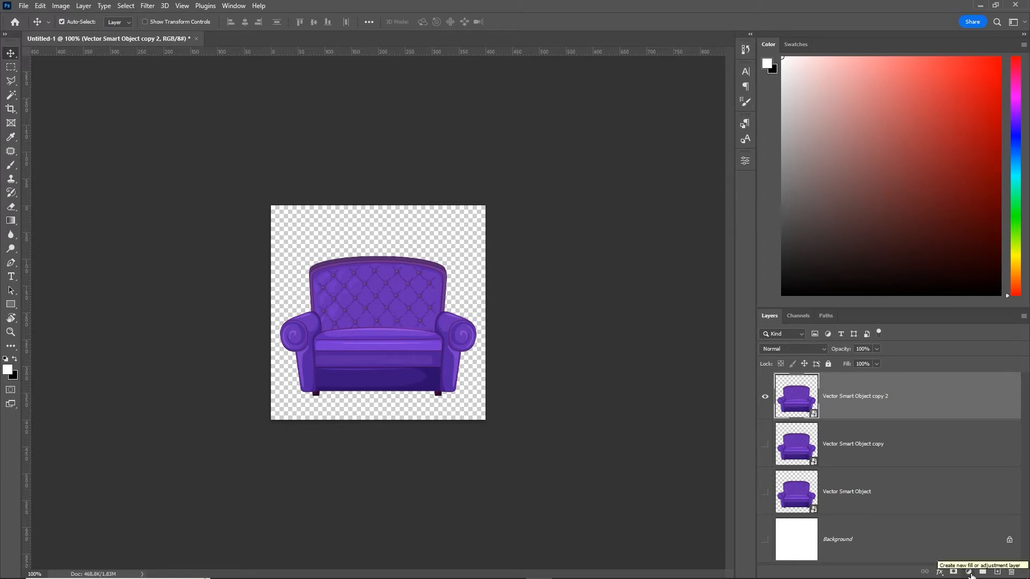
left_click(969, 573)
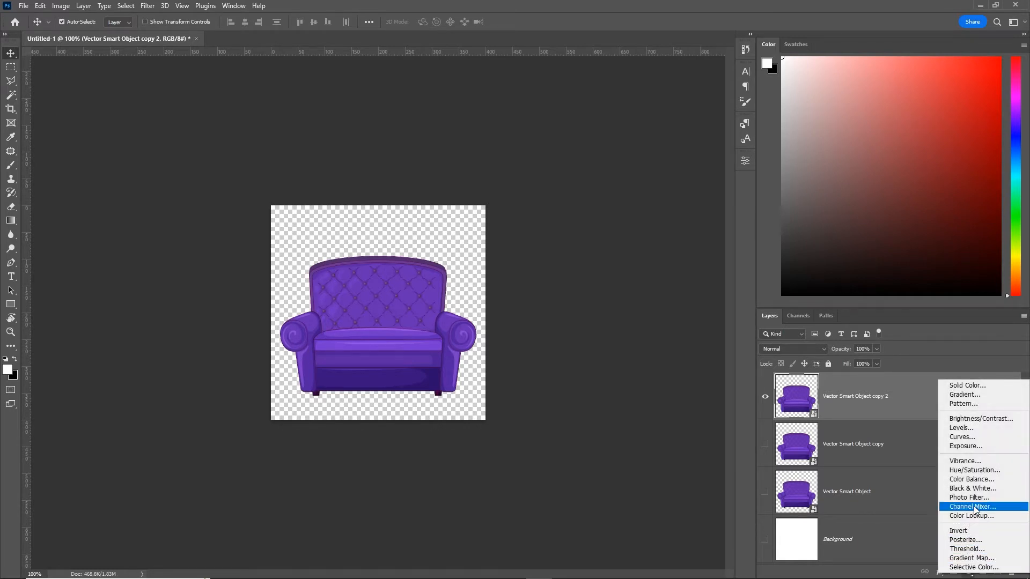
left_click(981, 474)
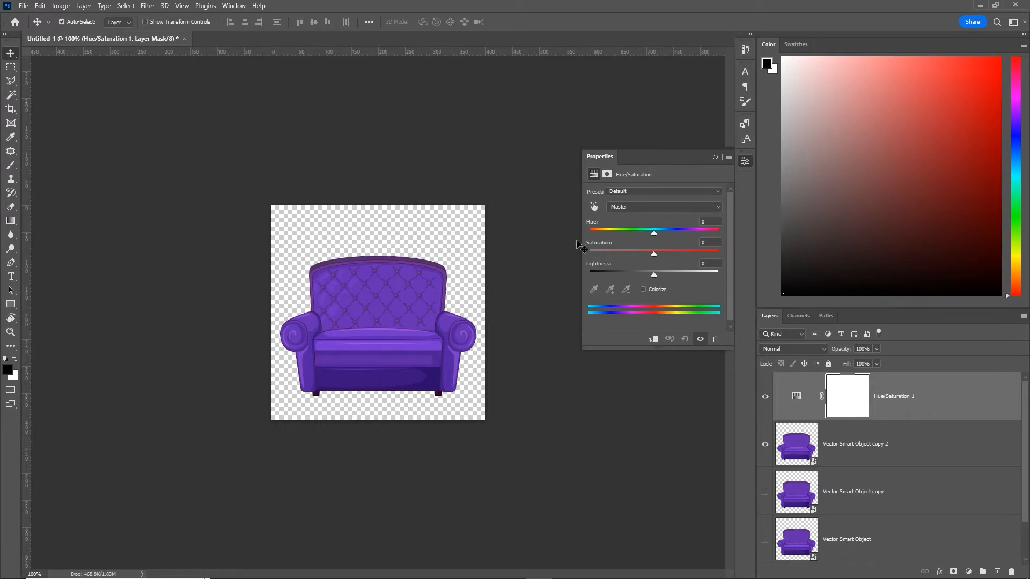
left_click_drag(654, 233, 696, 236)
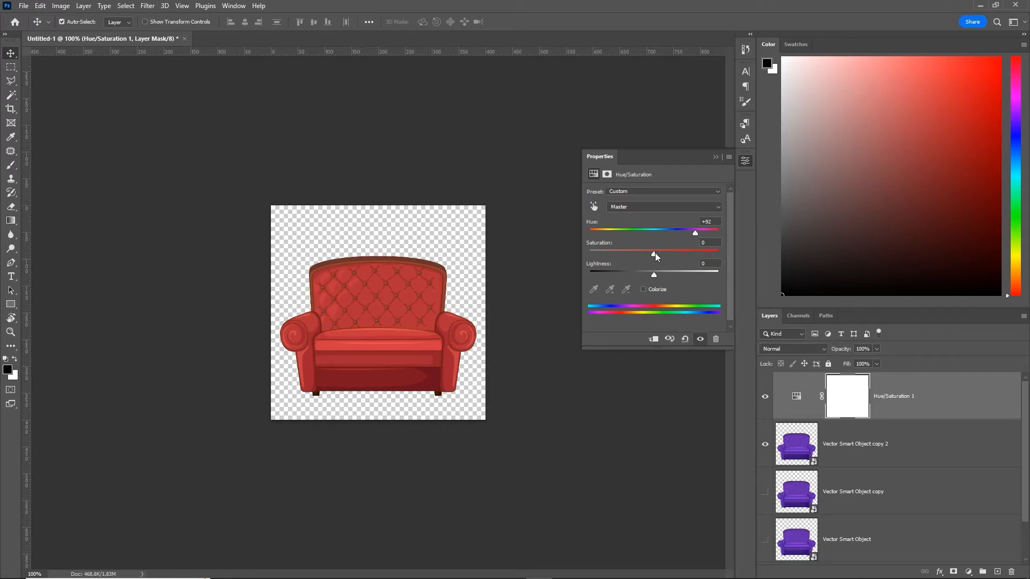
Merge the Hue/Saturation 1 adjustment with the Vector Smart Object copy 2 layer into one red armchair layer.
mouse_move(655, 257)
left_mouse_down()
mouse_move(636, 258)
mouse_move(685, 262)
mouse_move(653, 261)
left_mouse_up()
left_click(716, 157)
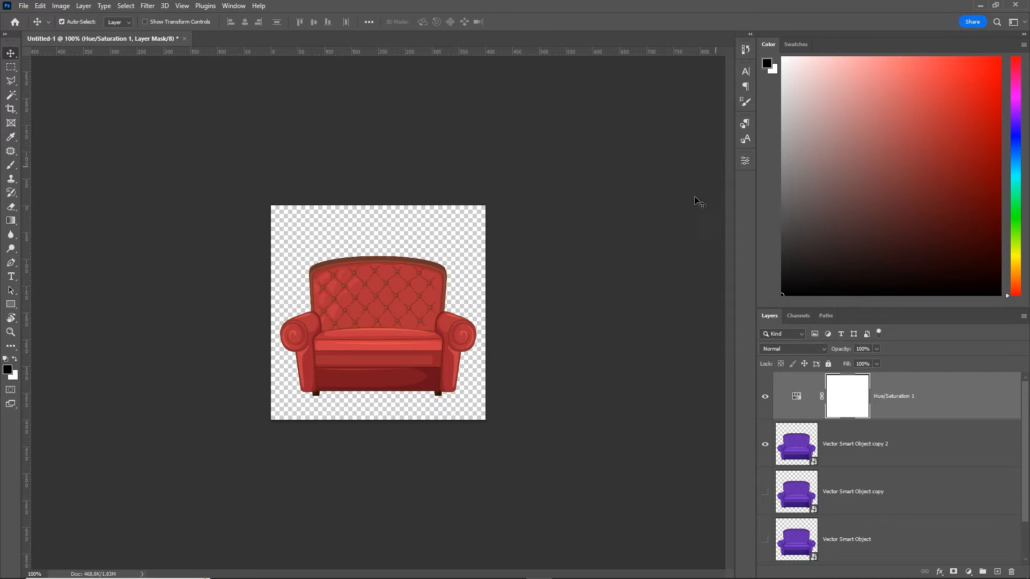
left_click(906, 454)
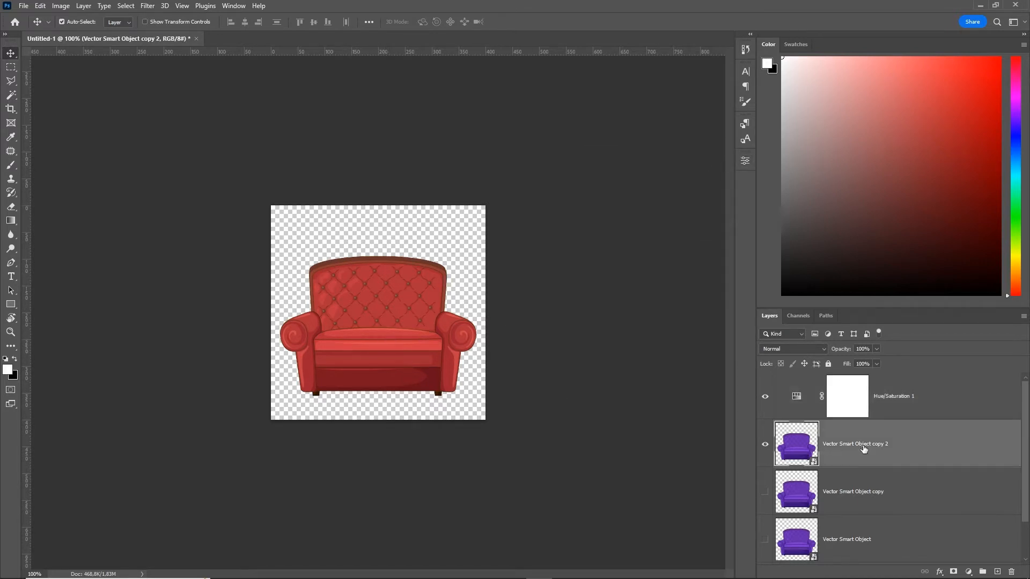
left_click(895, 398, "shift")
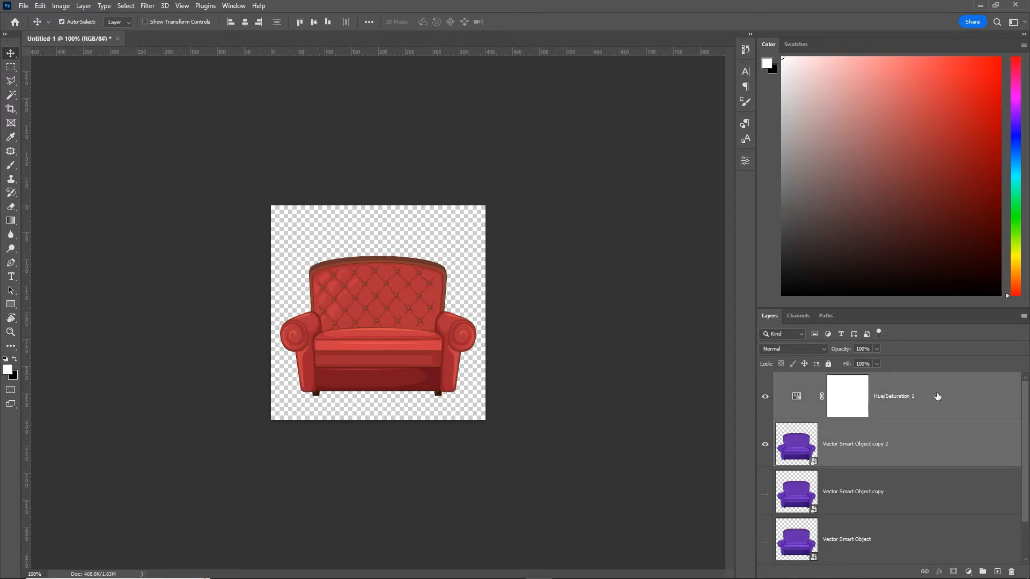
key("ctrl+e")
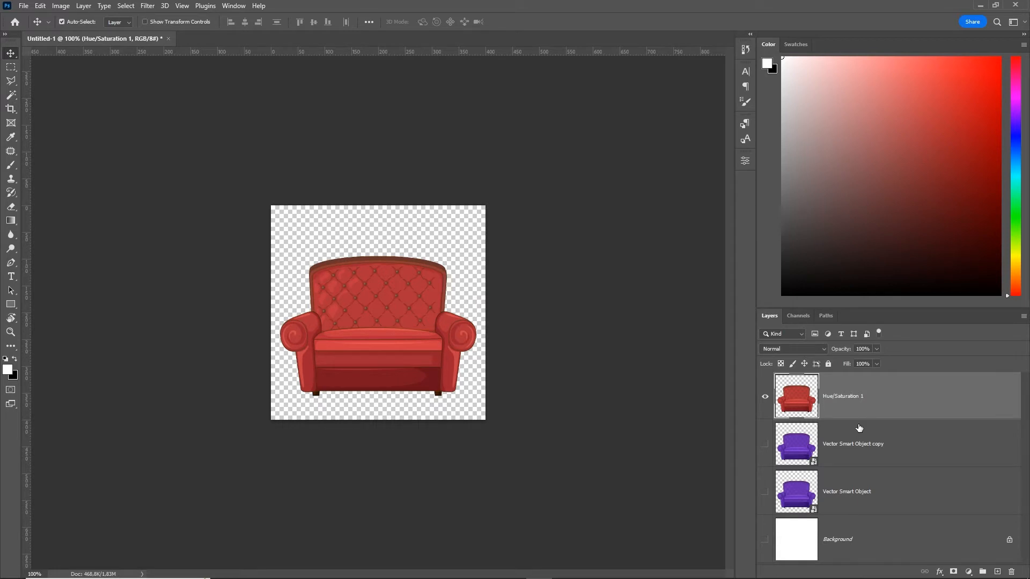
Add a Hue/Saturation adjustment above Vector Smart Object copy with hue -84 and saturation +3, hiding the red armchair and showing this copy.
left_click(885, 448)
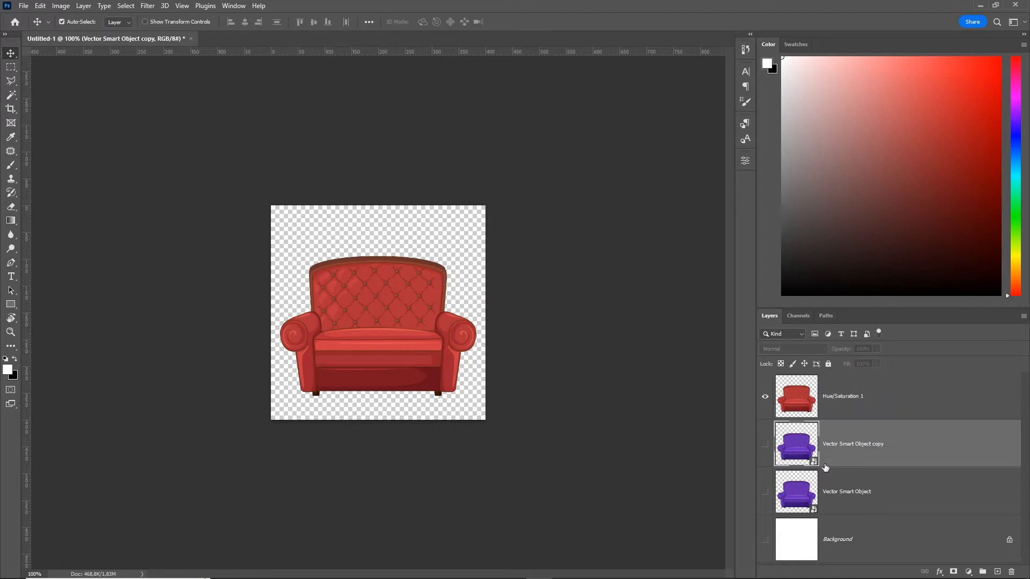
left_click(968, 571)
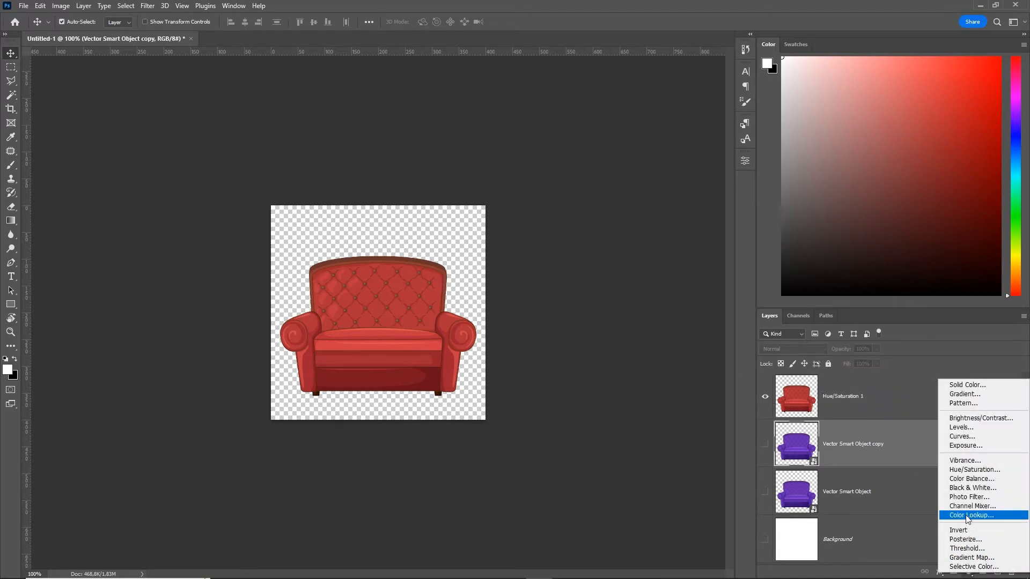
left_click(975, 471)
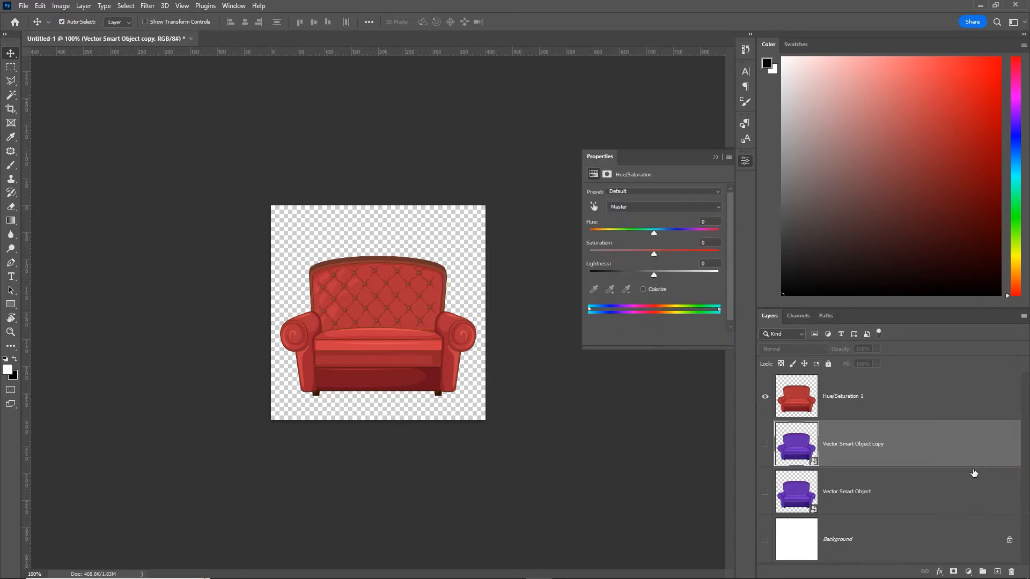
left_click_drag(654, 233, 618, 233)
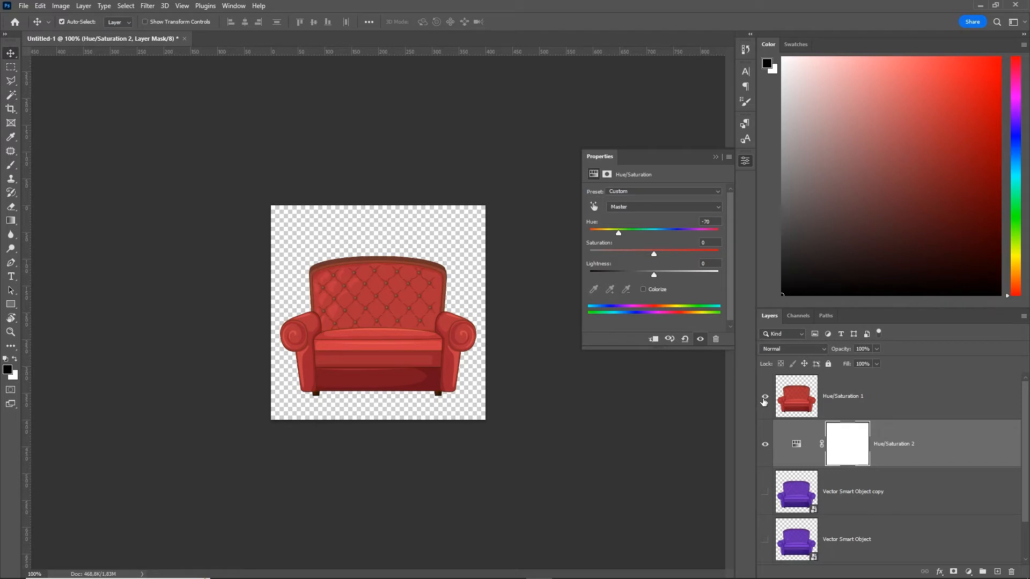
left_click(765, 398)
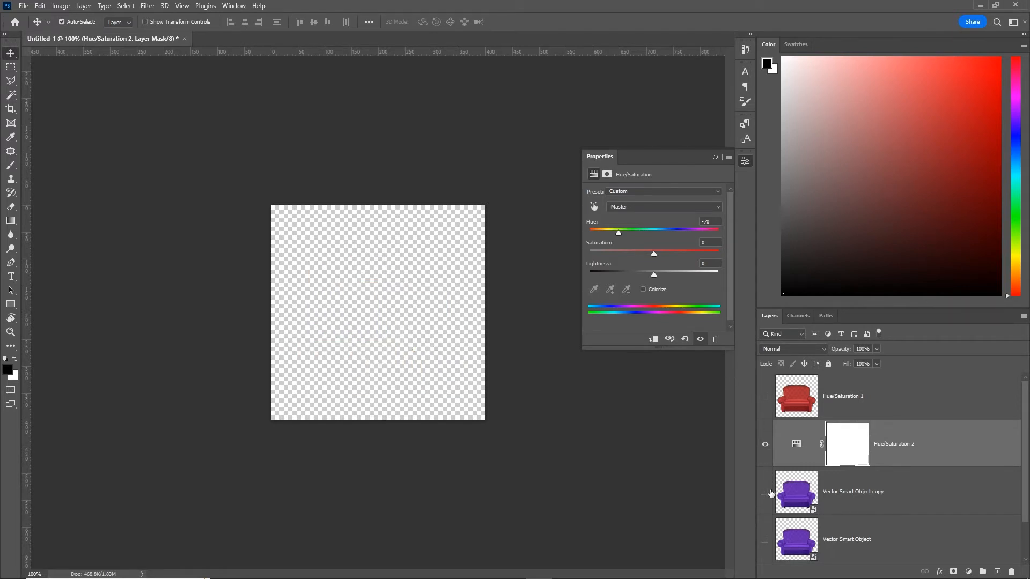
left_click(766, 494)
left_click_drag(618, 233, 656, 257)
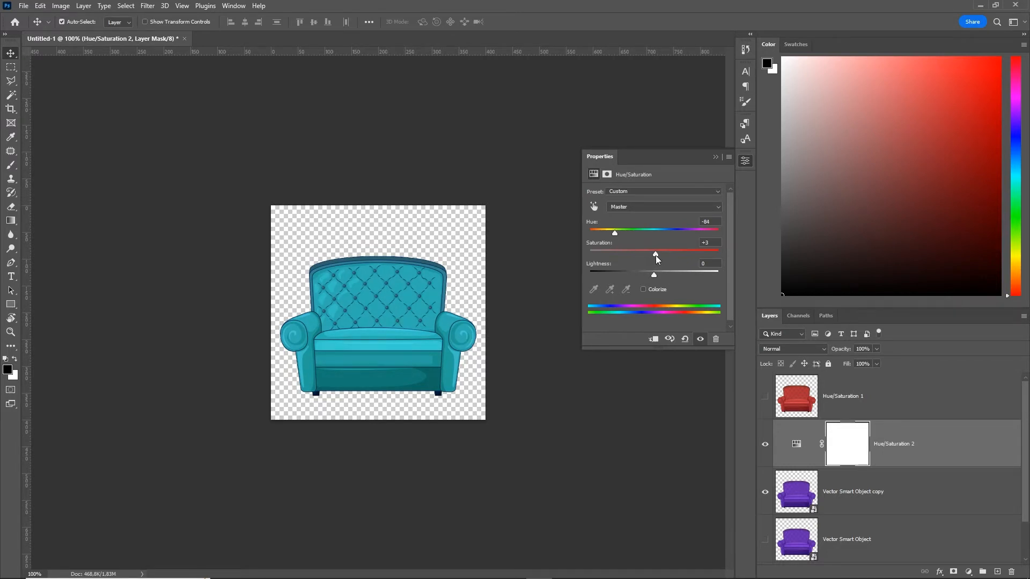
left_click(715, 157)
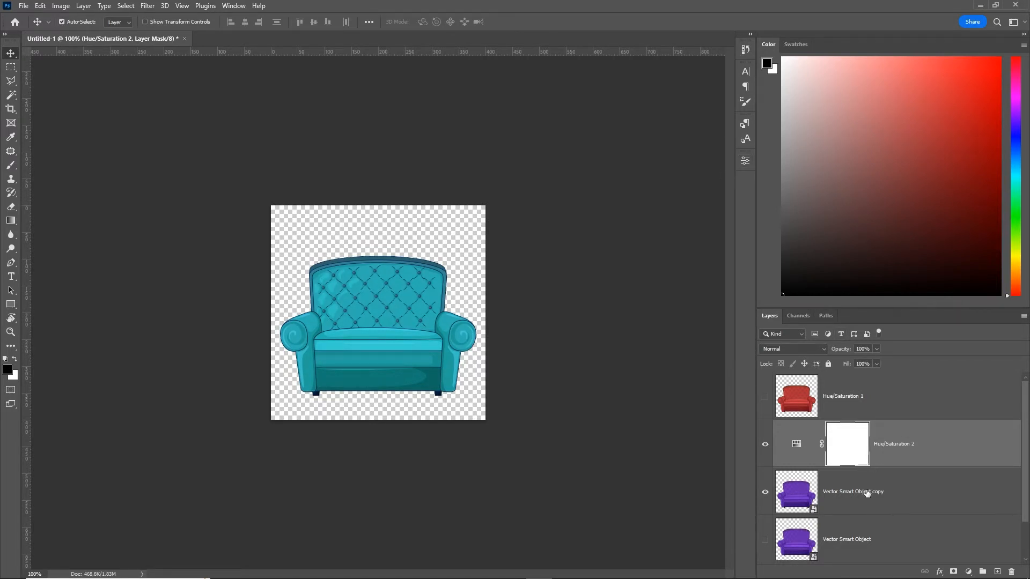
Merge the Hue/Saturation 2 adjustment with the Vector Smart Object copy layer into one blue armchair layer.
left_click(867, 492)
left_click(899, 456, "ctrl")
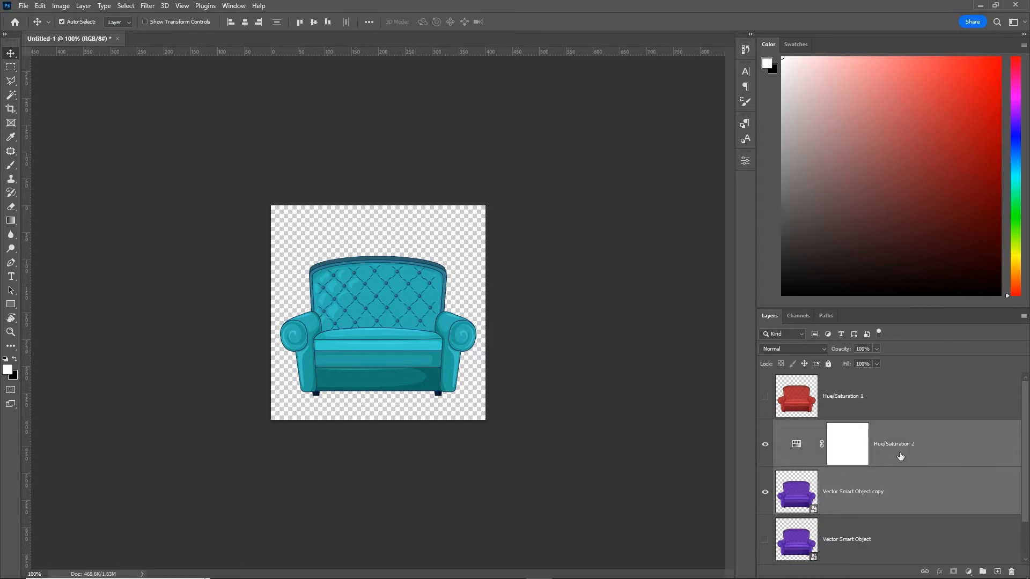
right_click(906, 457)
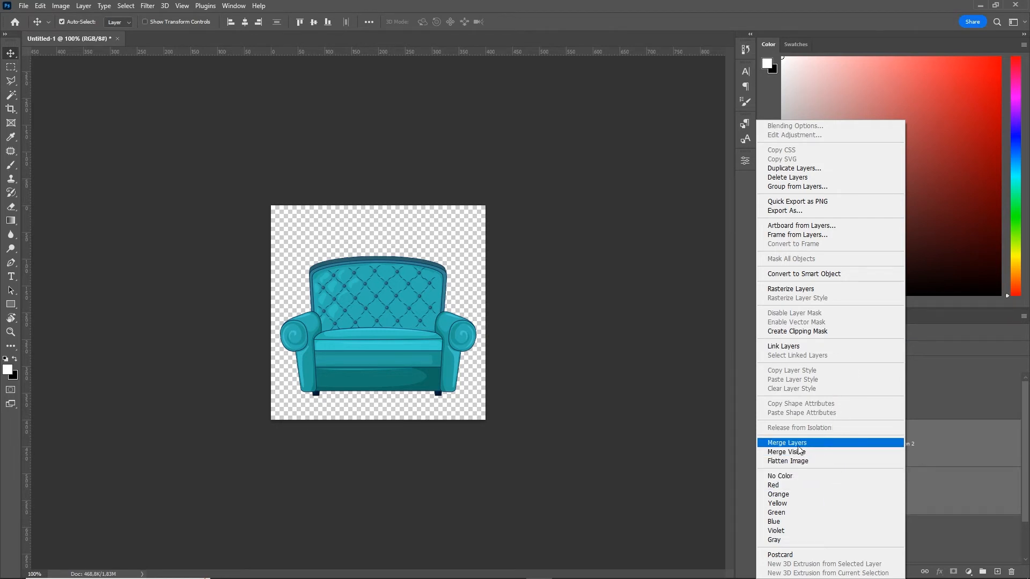
left_click(814, 446)
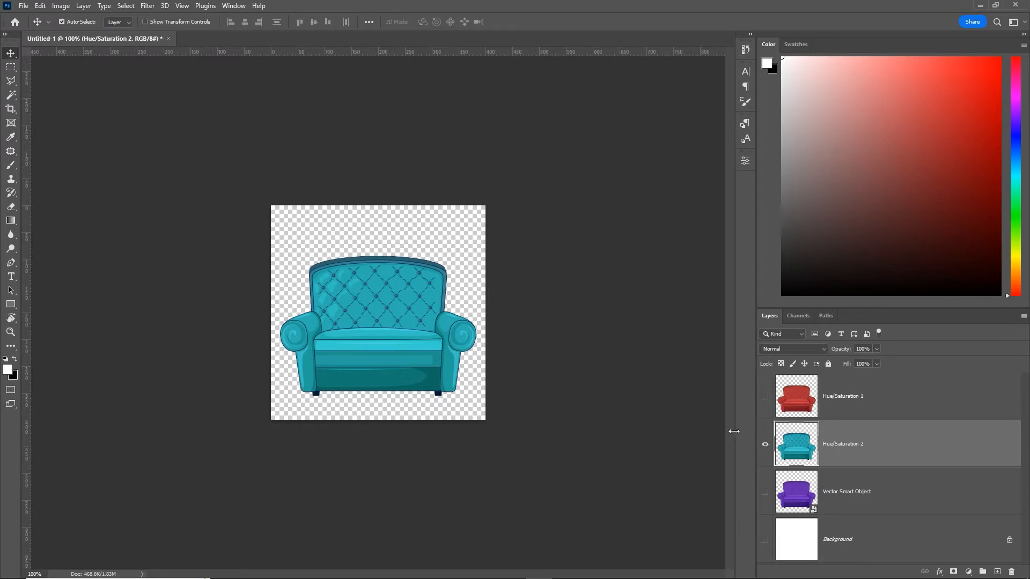
Show only the red armchair layer and start exporting it as a transparent 400 x 400 px PNG.
left_click(764, 397)
left_click(765, 444)
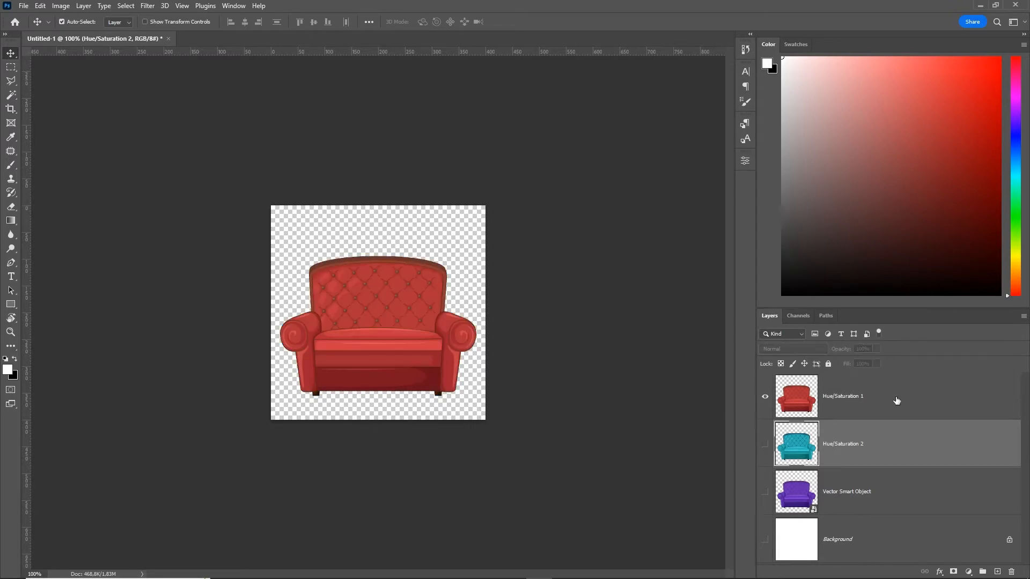
left_click(23, 6)
mouse_move(89, 172)
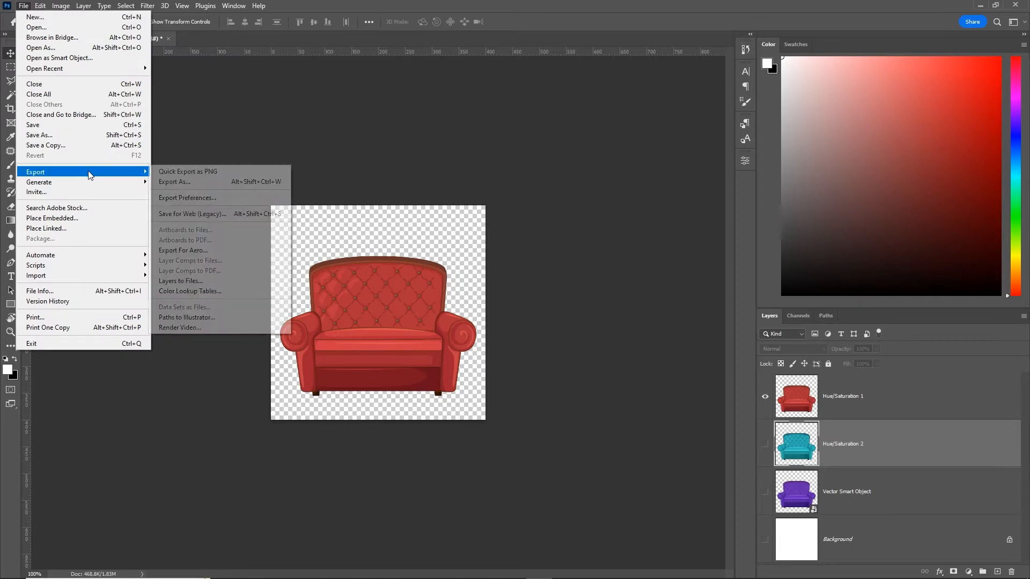
left_click(264, 184)
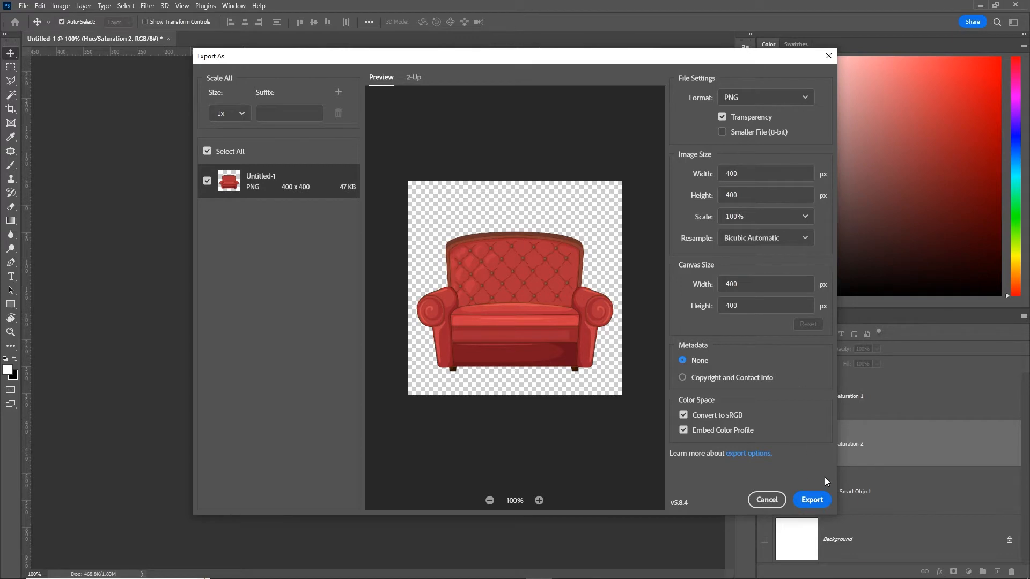
left_click(820, 491)
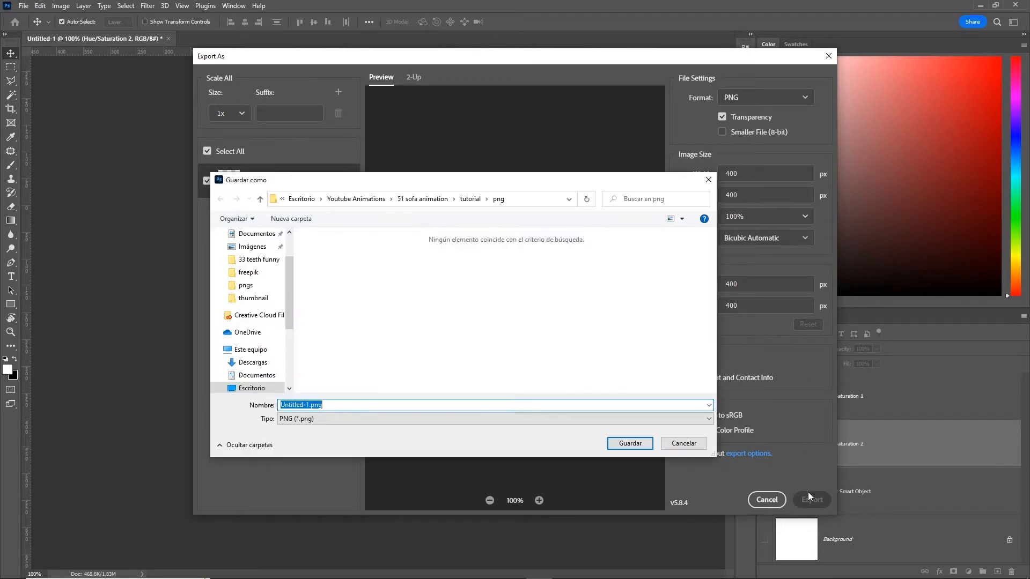
Save the exported image as red in the png folder inside the tutorial folder.
left_click(422, 199)
double_click(340, 272)
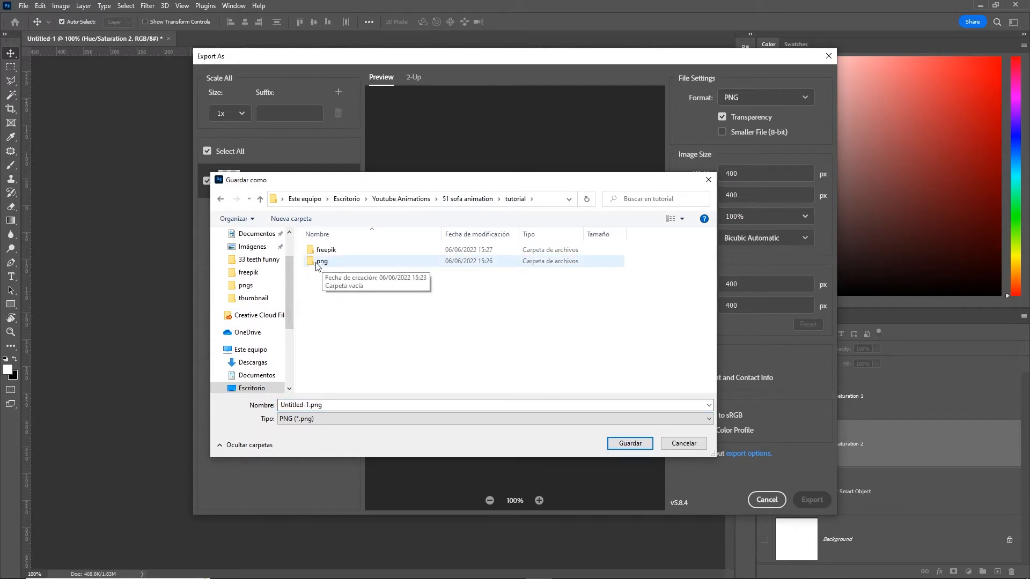
left_click(319, 267)
double_click(319, 266)
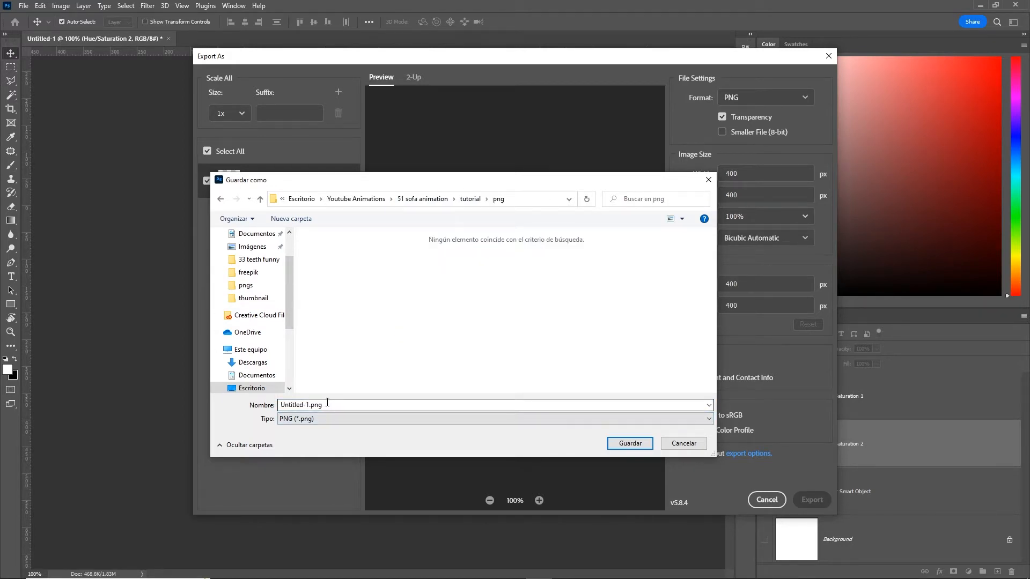
left_click_drag(472, 183, 489, 199)
type("red")
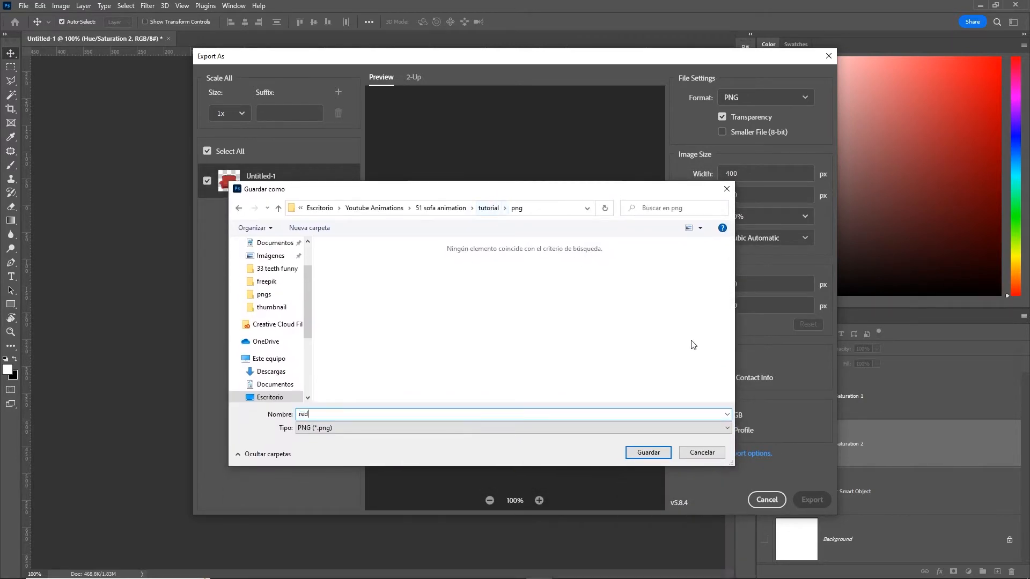
left_click(649, 452)
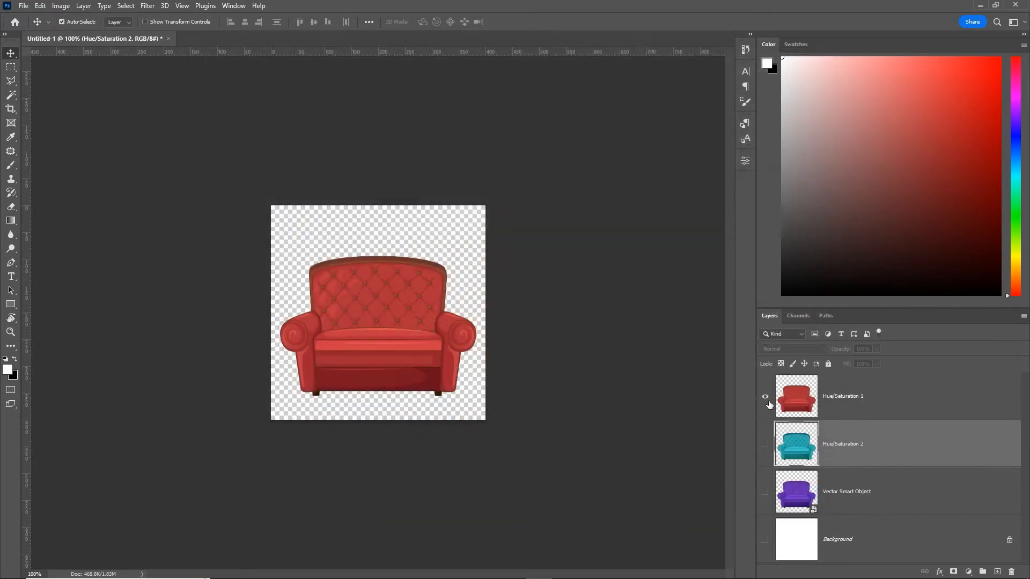
Show only the blue armchair layer and export it as a transparent PNG named blue in the same png folder.
left_click(765, 397)
left_click(765, 445)
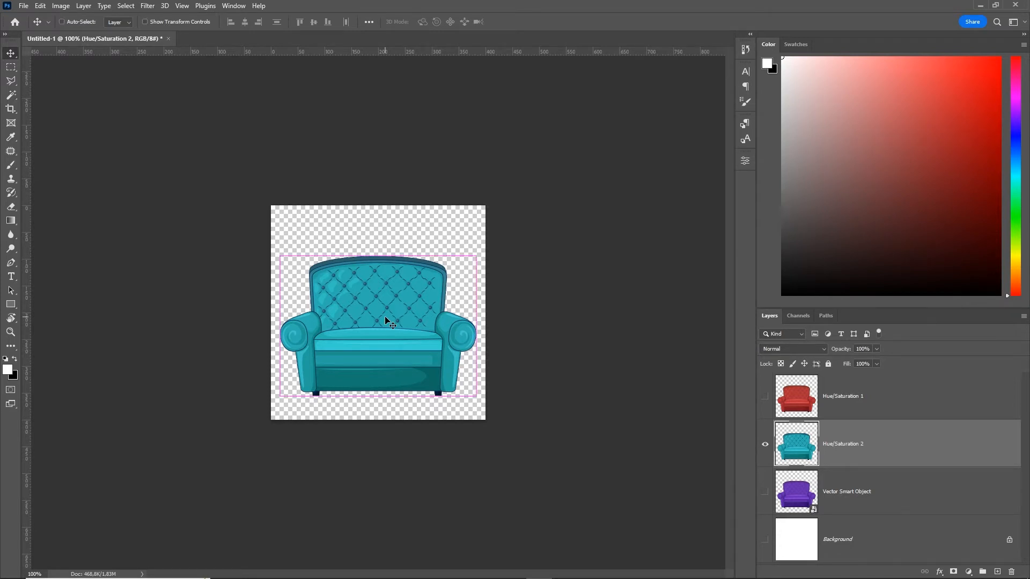
key("ctrl+alt+shift+w")
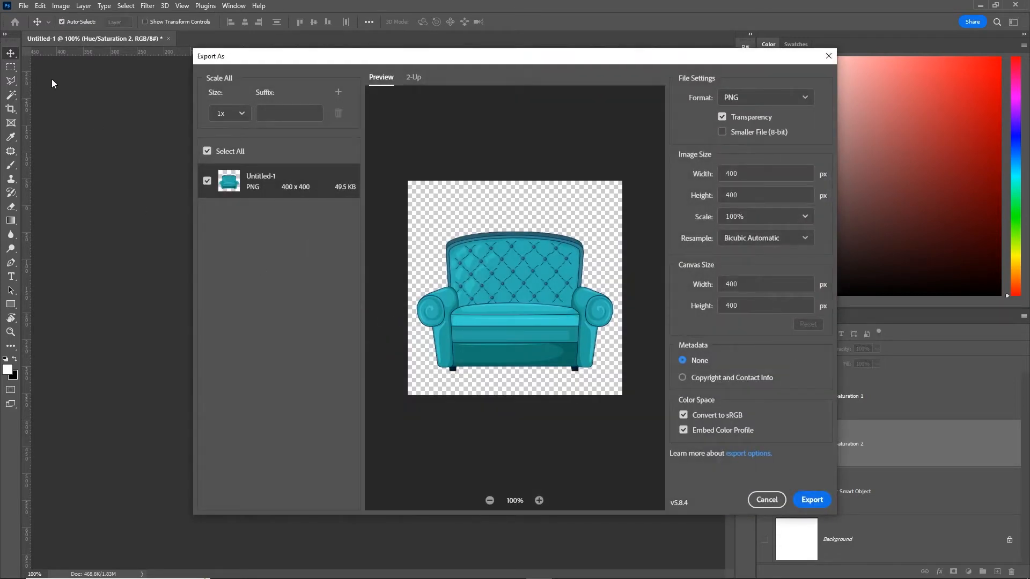
left_click(812, 503)
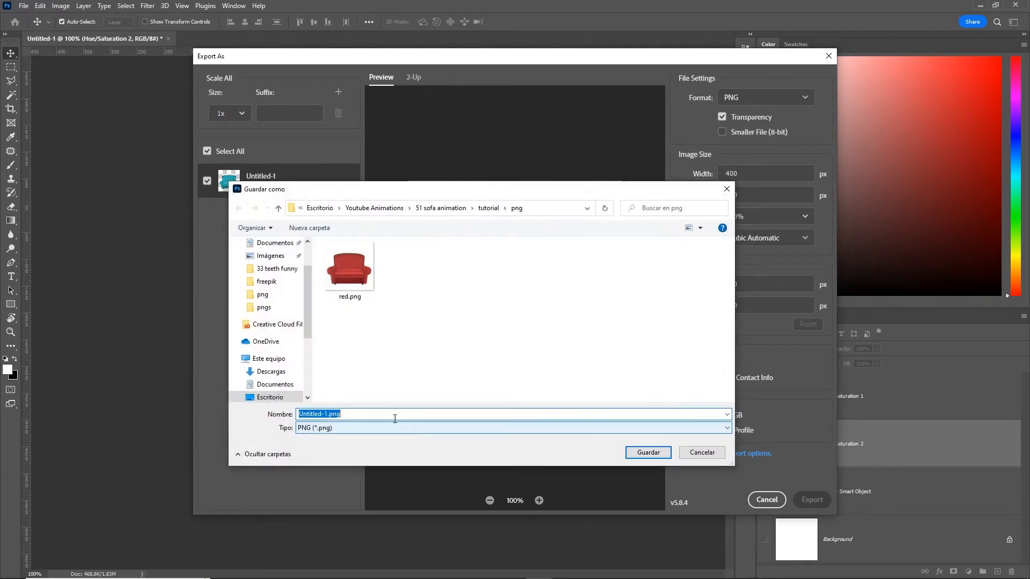
left_click(322, 414)
key("ctrl+a")
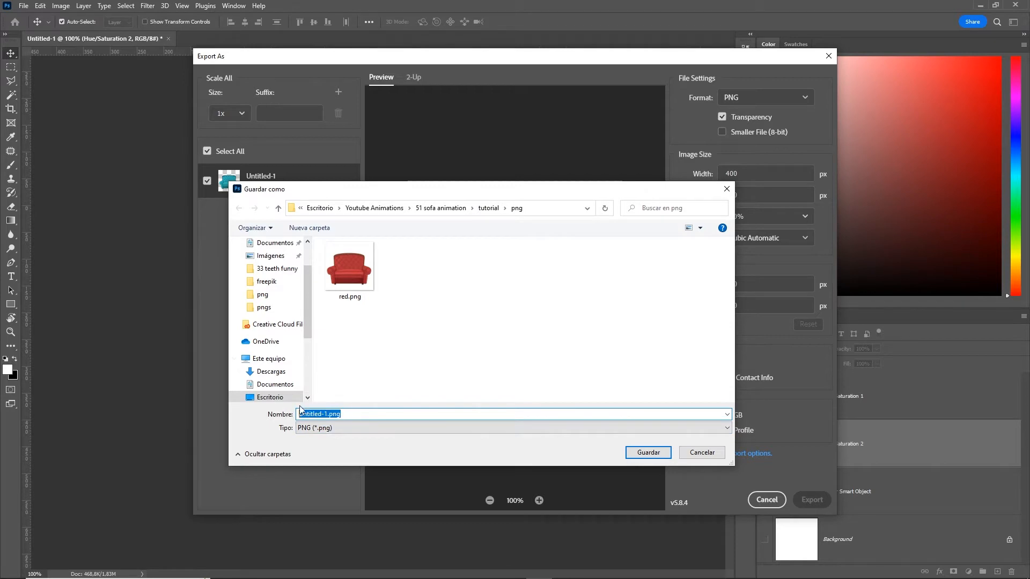
key("BackSpace")
type("blue")
left_click(647, 452)
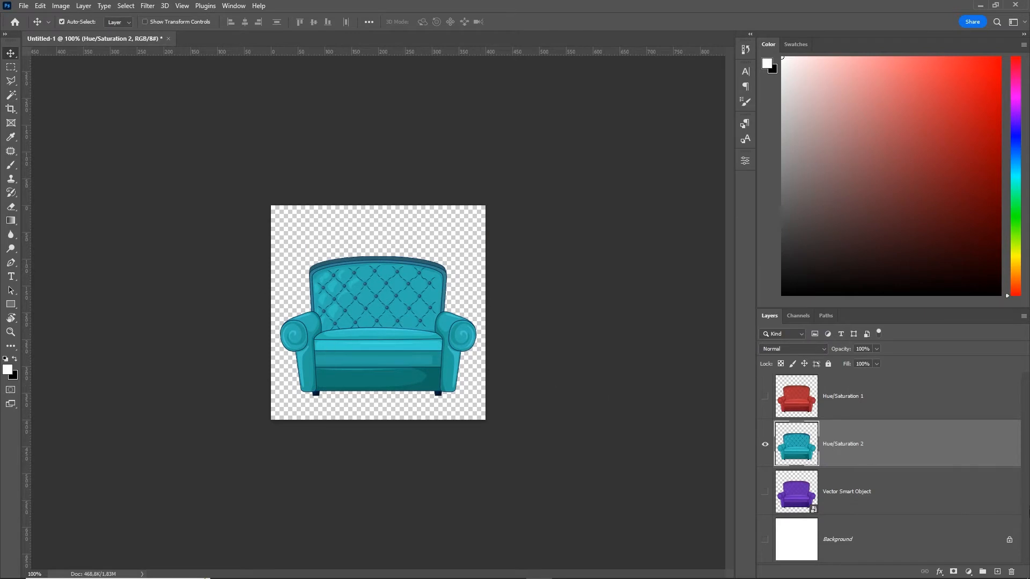
Show only the purple armchair layer and export it as a transparent PNG named purple in the png folder.
left_click(765, 449)
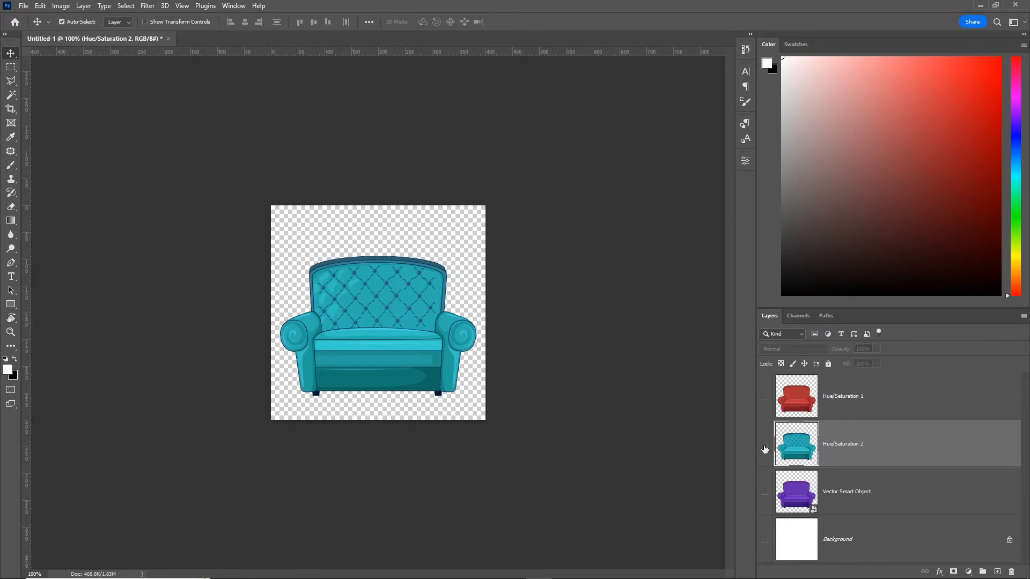
left_click(766, 493)
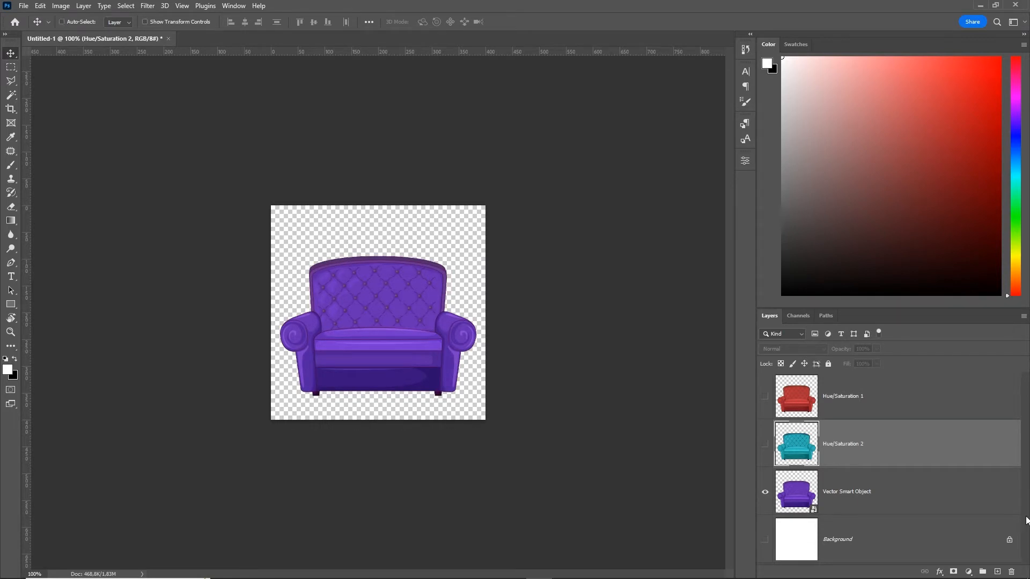
key("ctrl+shift+alt+w")
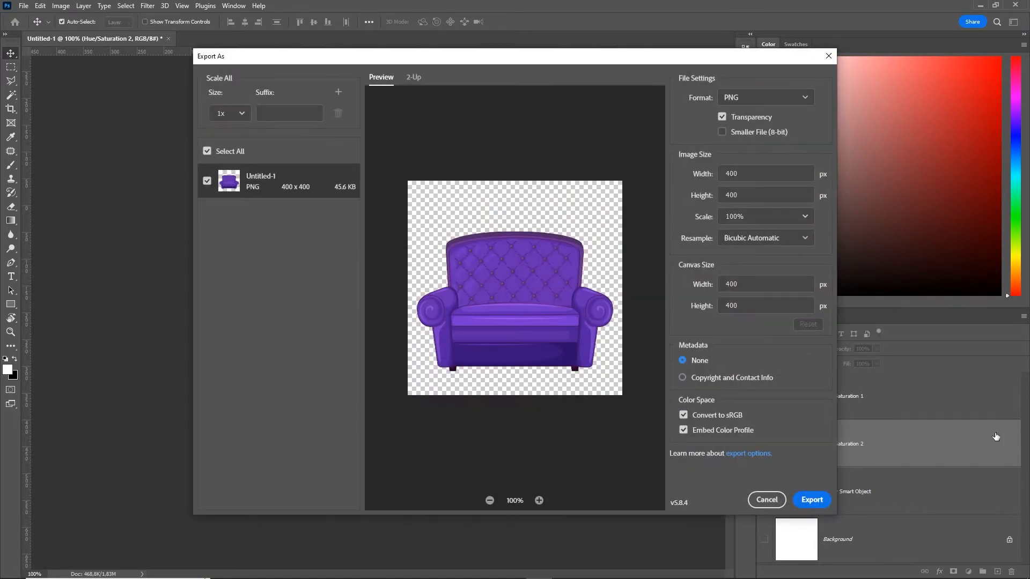
left_click(812, 500)
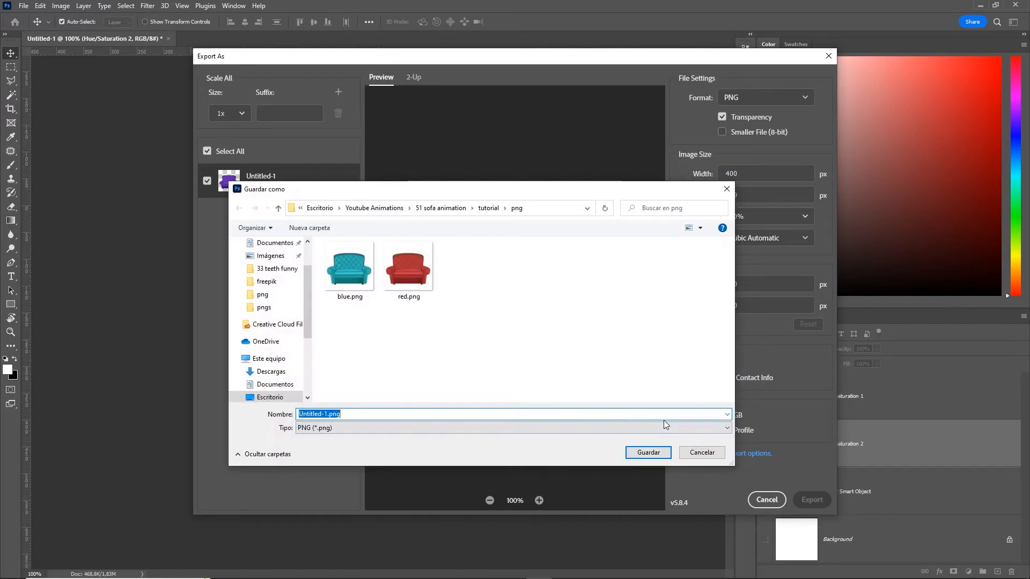
type("purple")
left_click(654, 453)
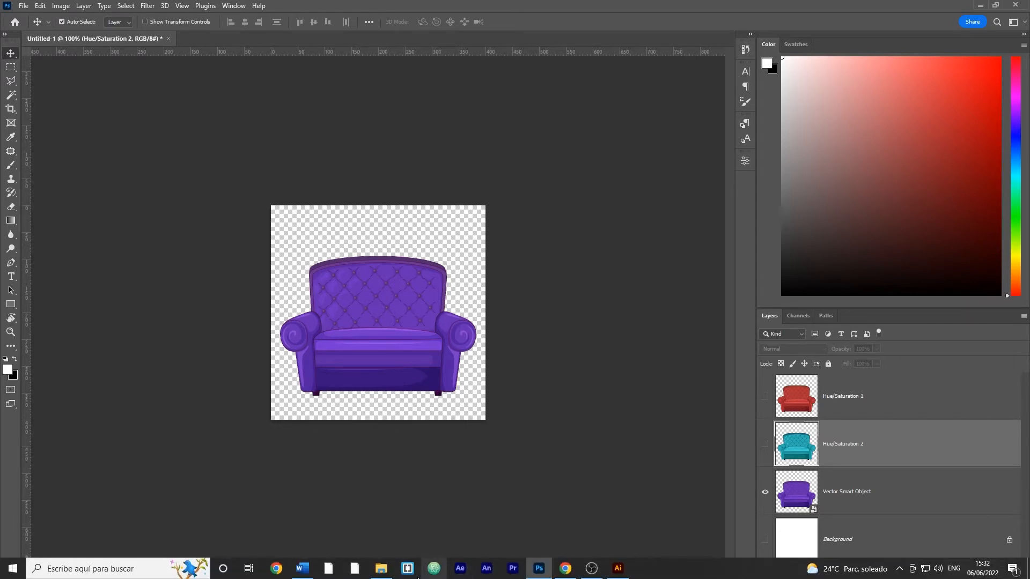
Switch to Animate and create a new HTML5 Canvas document 300 px wide and 600 px high.
left_click(382, 570)
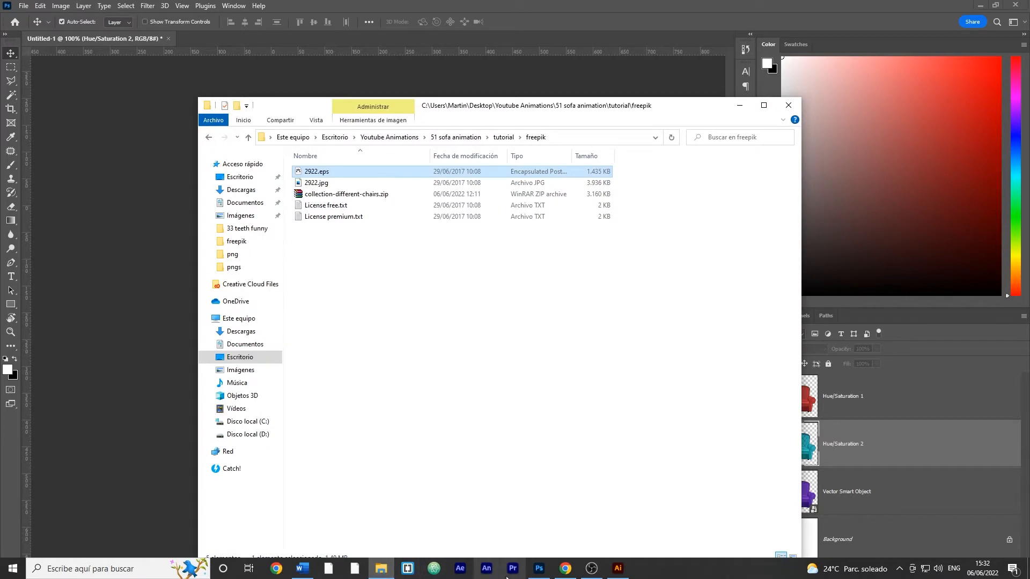
left_click(487, 569)
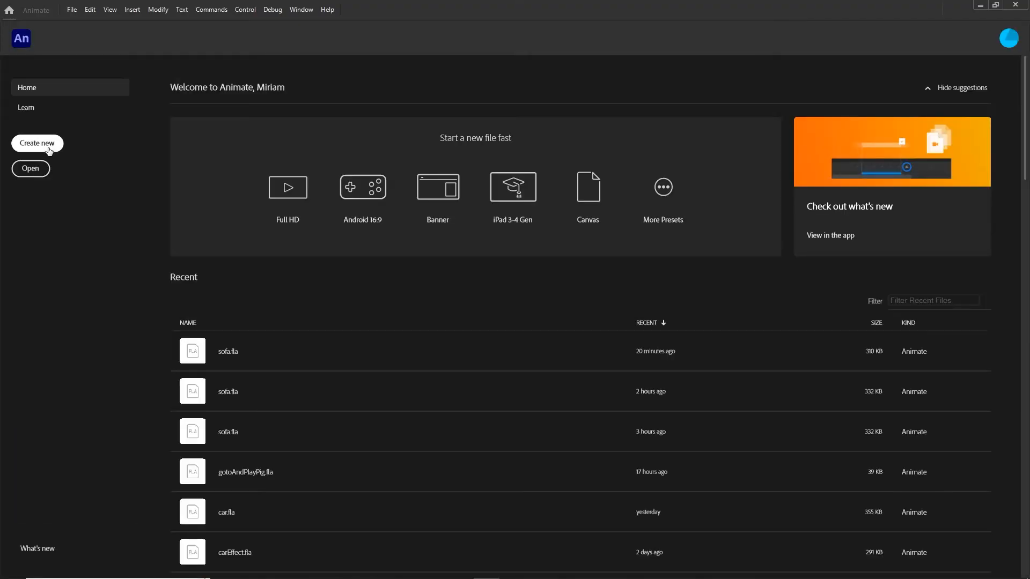
left_click(47, 150)
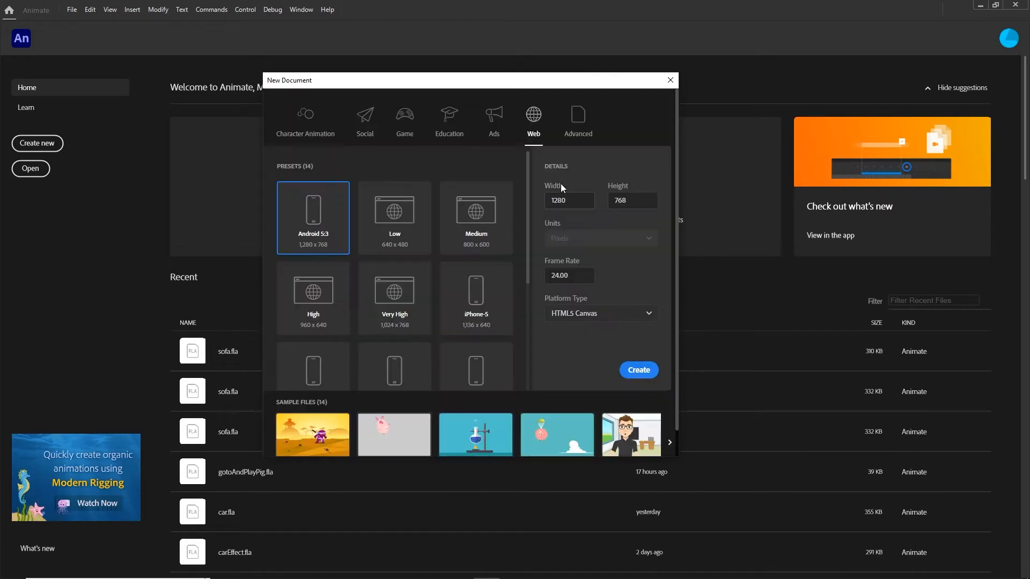
left_click(561, 206)
type("300")
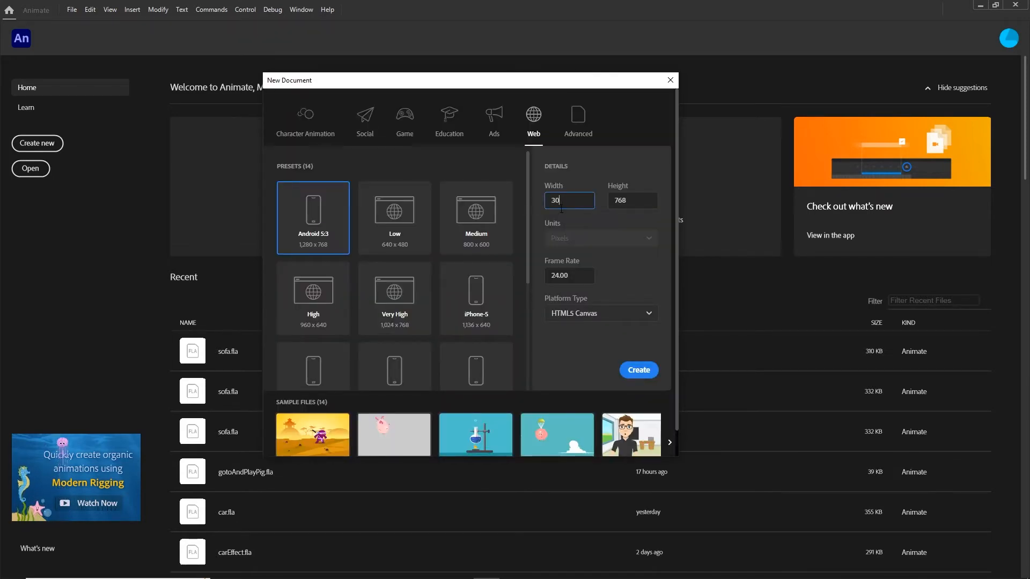
left_click(635, 200)
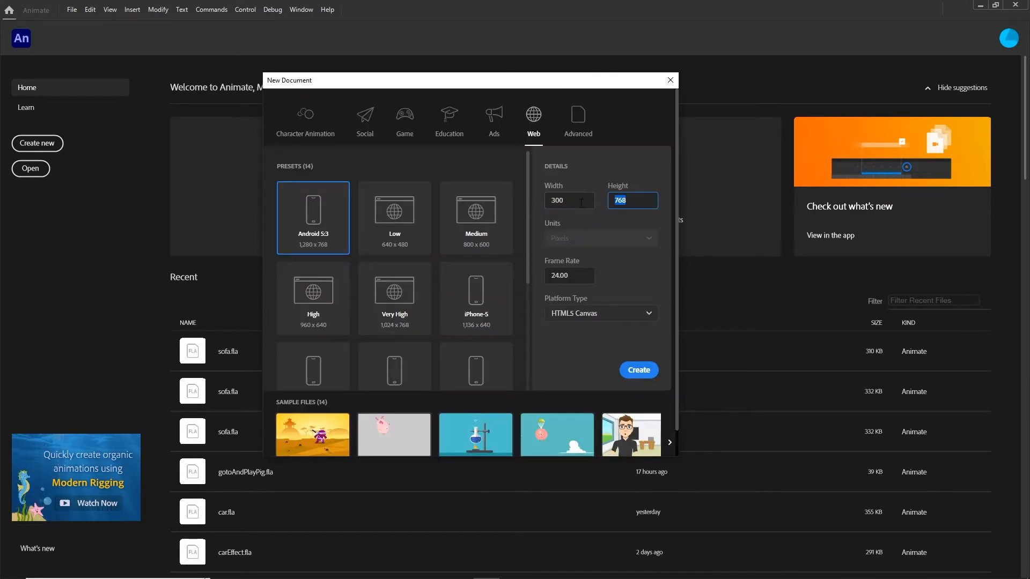
type("600")
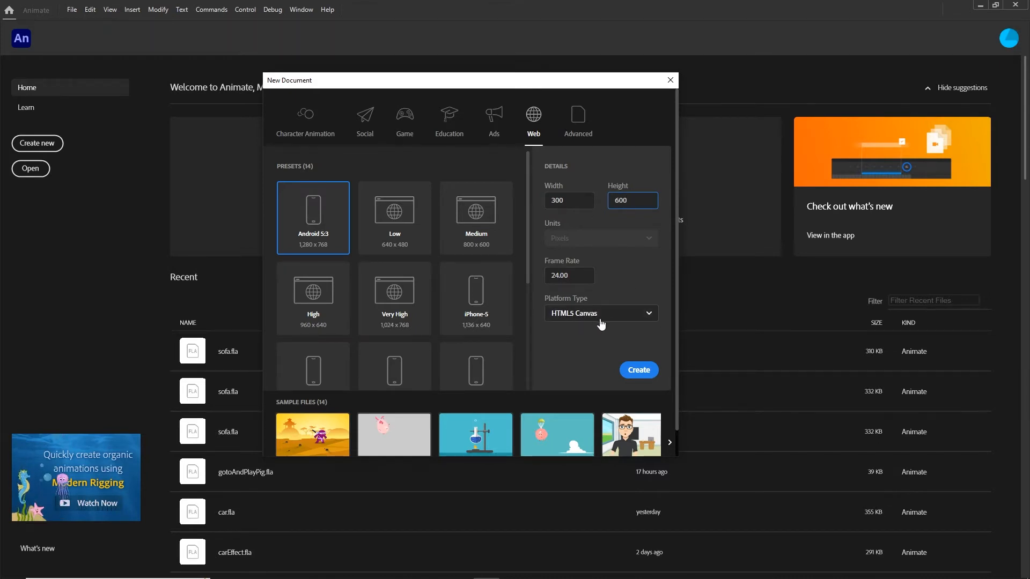
left_click(636, 371)
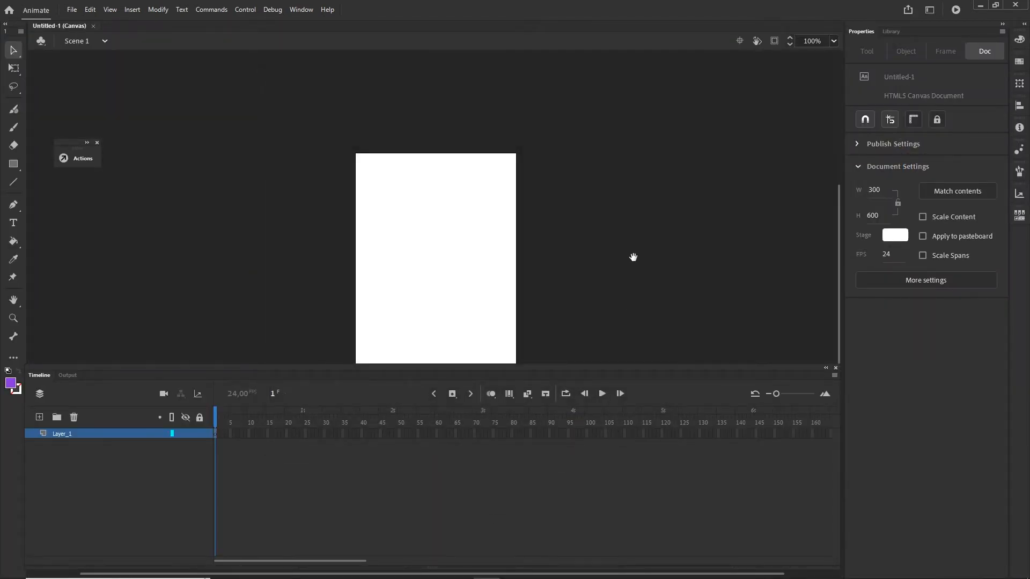
Bring blue.png, purple.png and red.png from the tutorial's png folder onto the stage of the new document.
left_click_drag(838, 233, 836, 313)
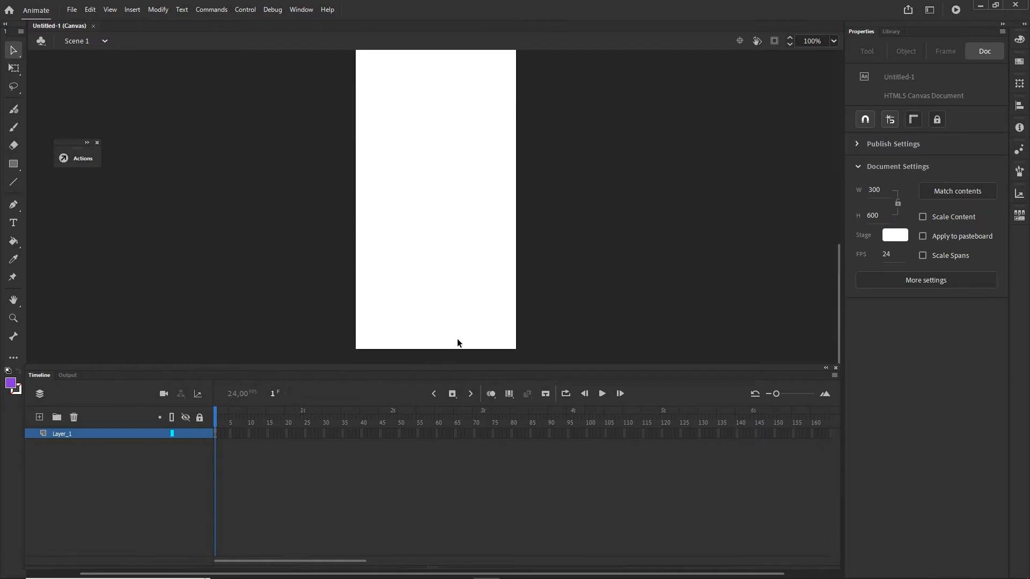
left_click(382, 568)
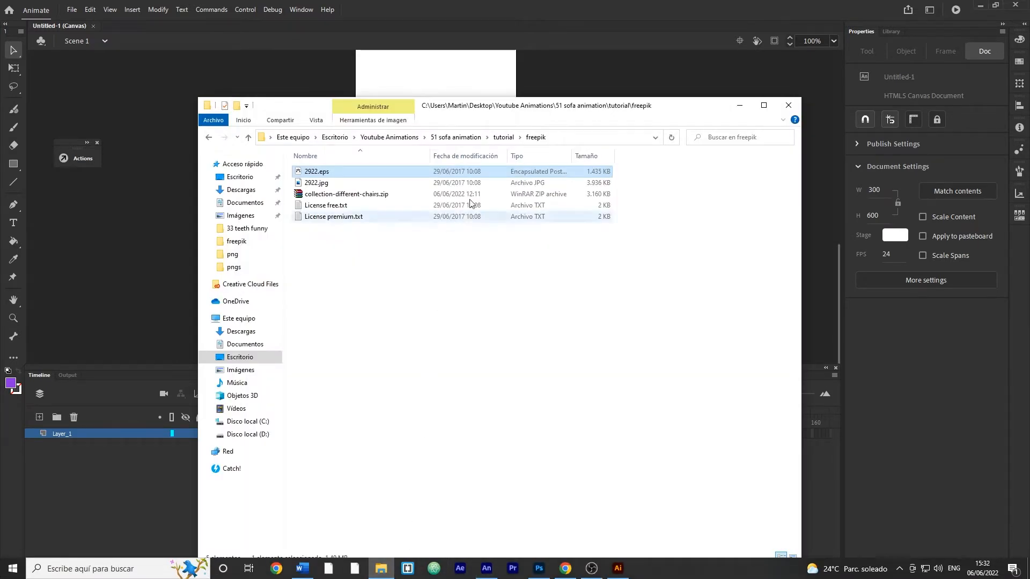
left_click(504, 138)
left_click(314, 186)
double_click(314, 185)
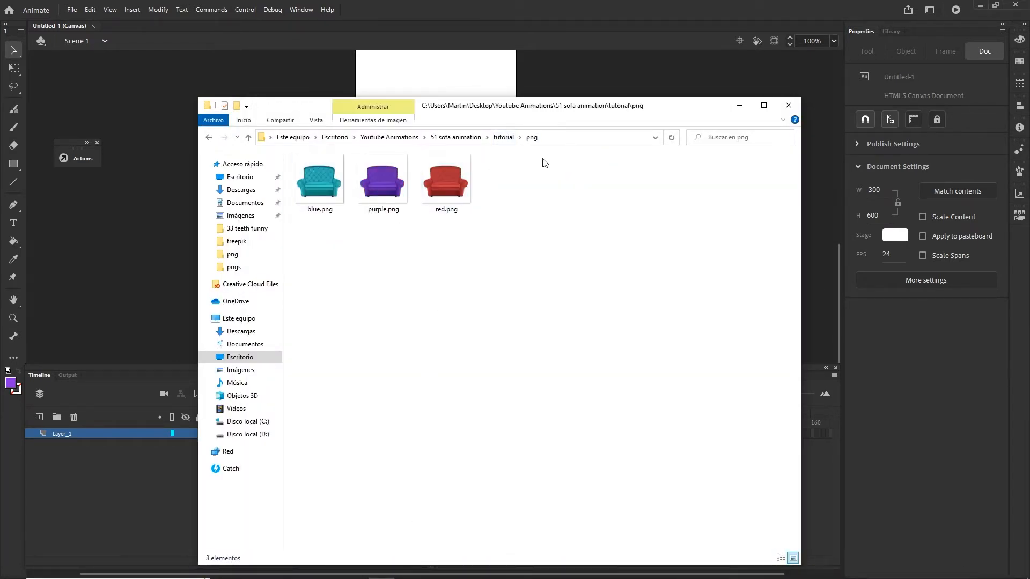
left_click_drag(649, 110, 678, 213)
left_click(472, 277)
left_click(337, 289, "shift")
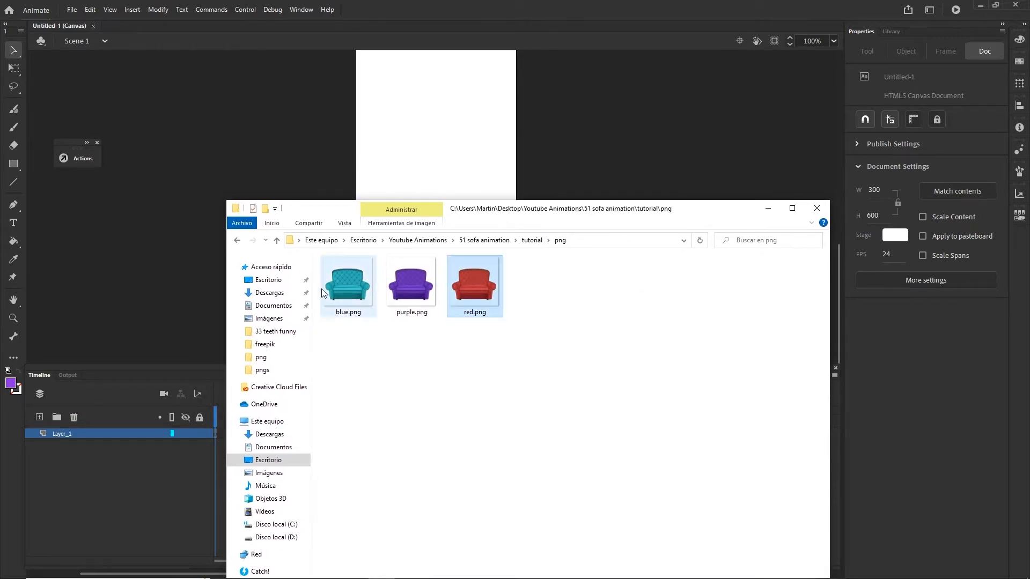
left_click_drag(349, 291, 417, 156)
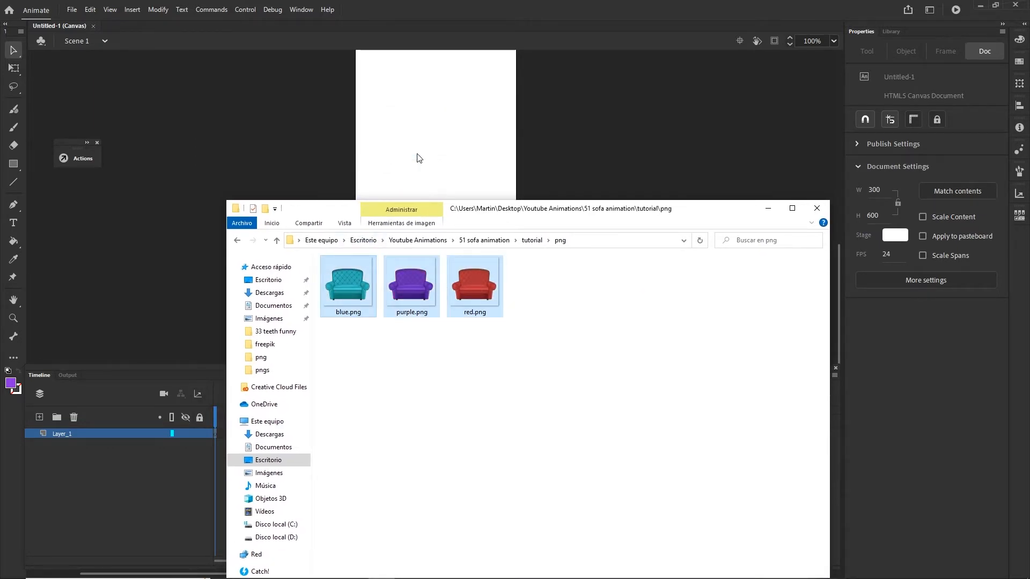
left_click(697, 136)
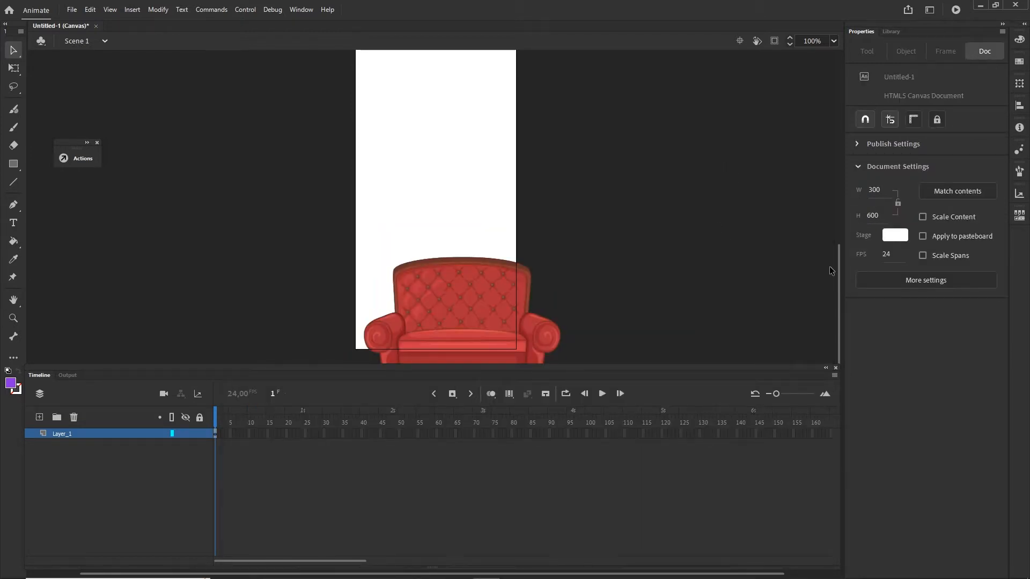
left_click_drag(839, 262, 797, 295)
left_click(451, 292)
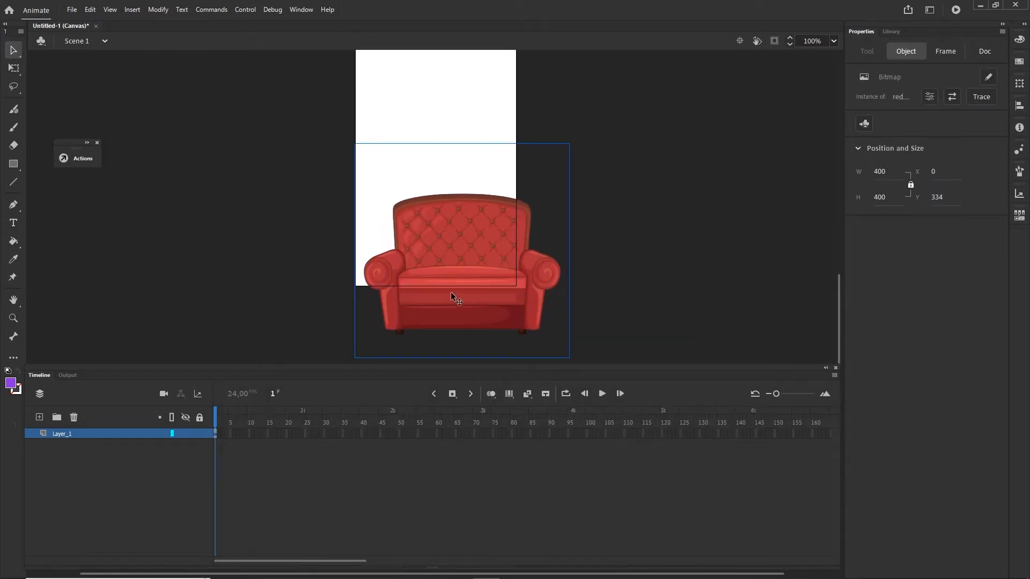
left_click_drag(451, 291, 388, 215)
key("ctrl+z")
left_click(689, 289)
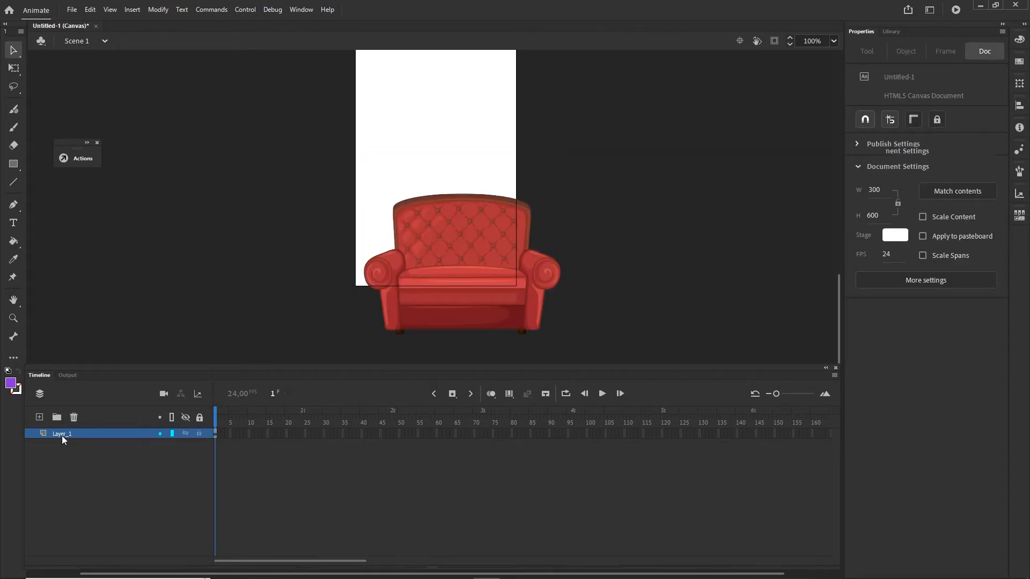
Select all stacked sofa images on Layer_1 and move them together to about X -45, Y 234, centred in the lower part of the stage.
left_click(62, 434)
key("shift+Left")
key("shift+Left")
key("shift+Left")
key("shift+Left")
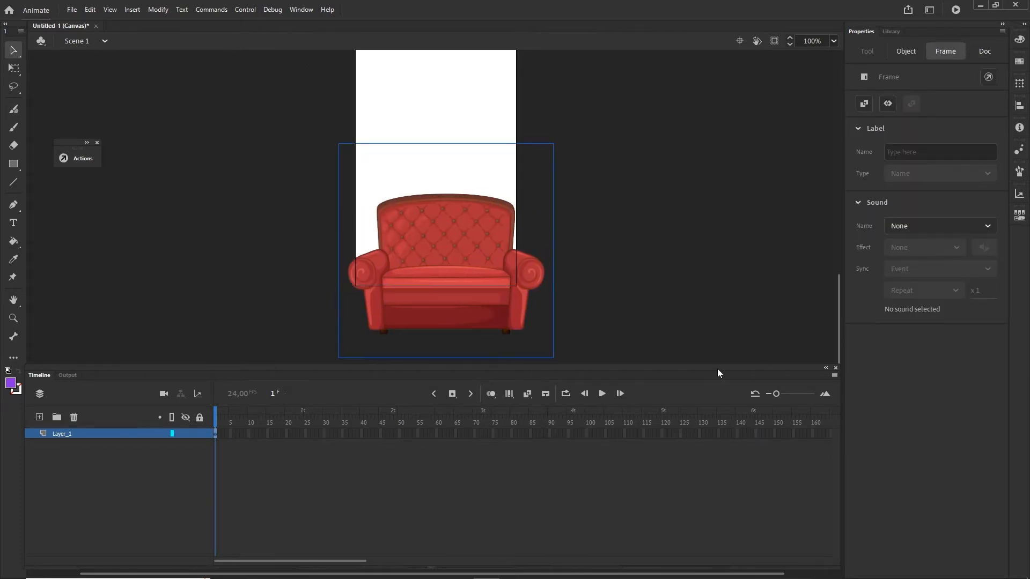
key("shift+Up")
key("shift+Up")
key("shift+Up")
key("shift+Up")
key("shift+Up")
key("shift+Up")
key("shift+Up")
key("shift+Up")
key("shift+Up")
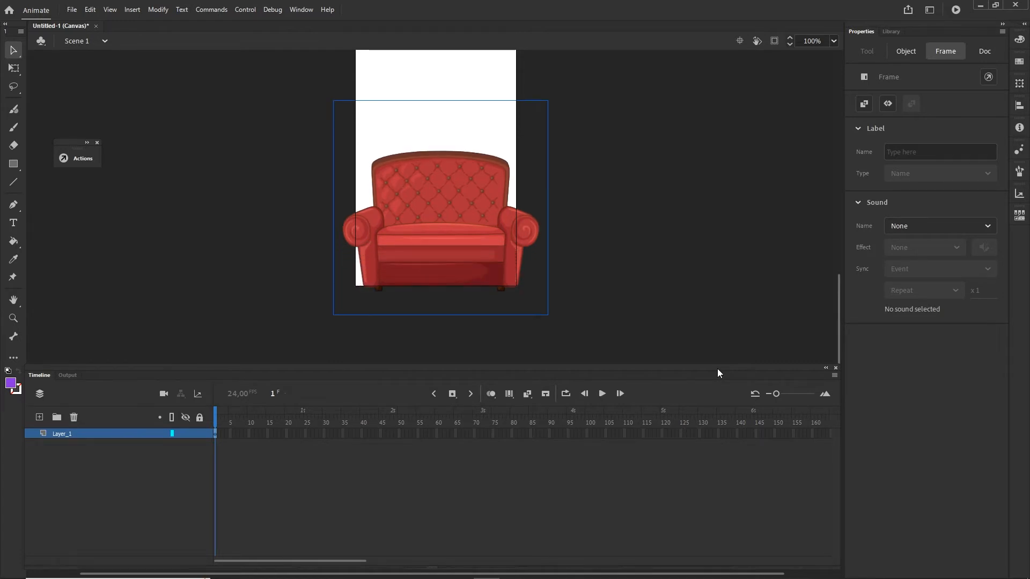
key("shift+Left")
key("shift+Up")
key("Right")
key("Right")
key("Right")
key("Right")
key("Right")
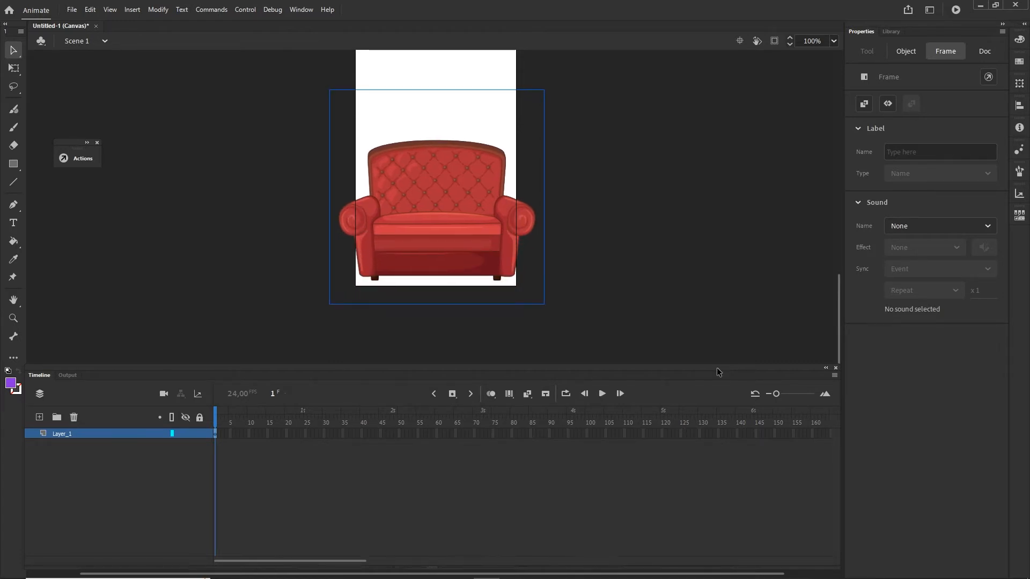
left_click(774, 42)
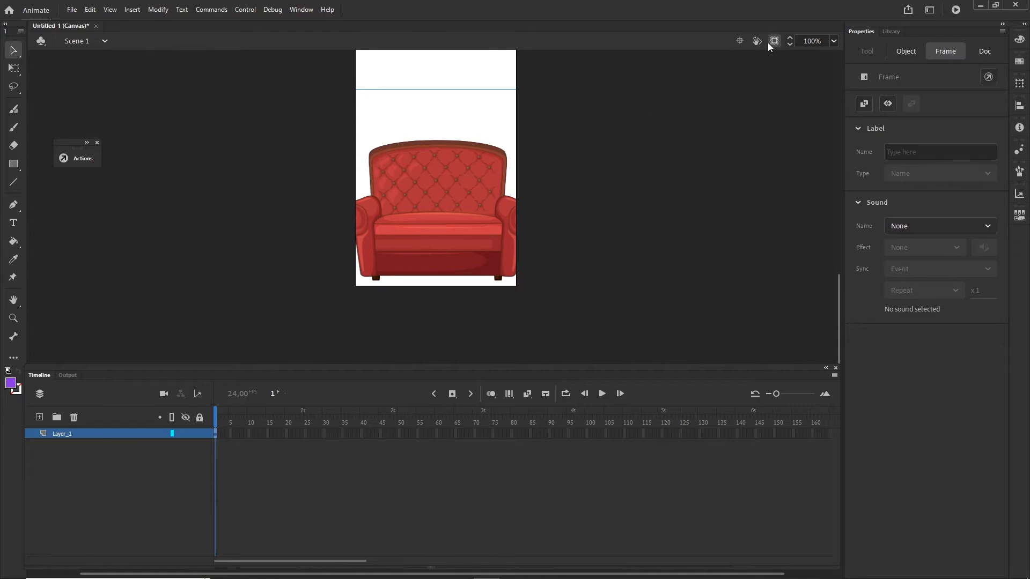
left_click(770, 44)
Scale the stacked sofa images together proportionally about their centre to about 316 x 316 px so they fit the stage width.
left_click_drag(599, 320, 278, 111)
key("q")
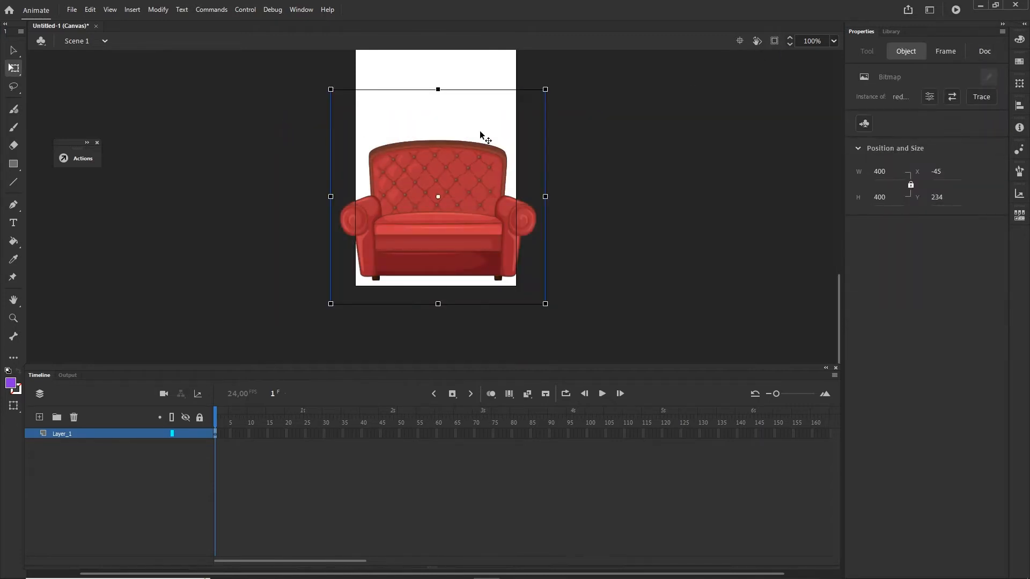
left_click_drag(546, 90, 525, 109)
left_click_drag(523, 108, 523, 109)
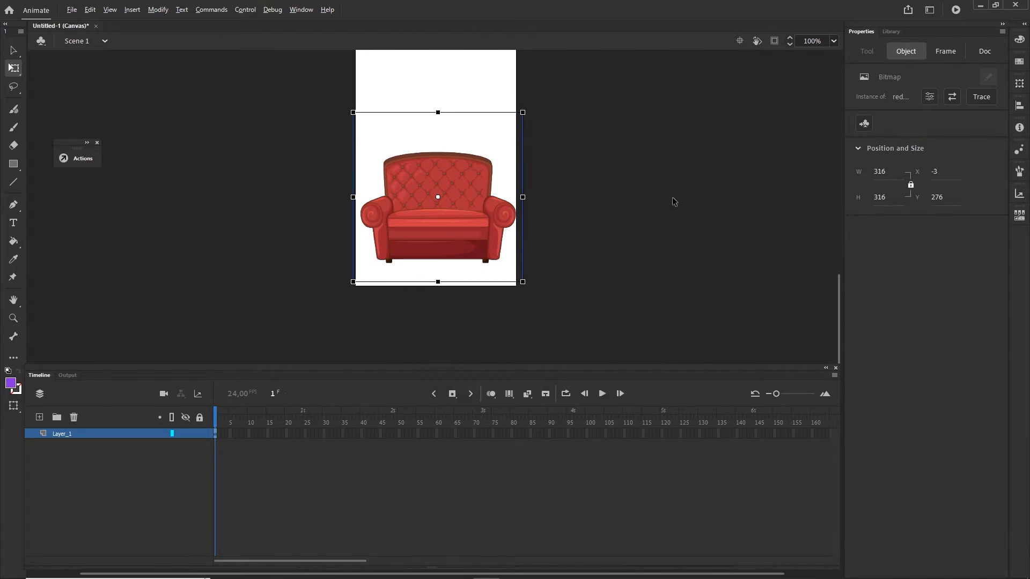
left_click(589, 218)
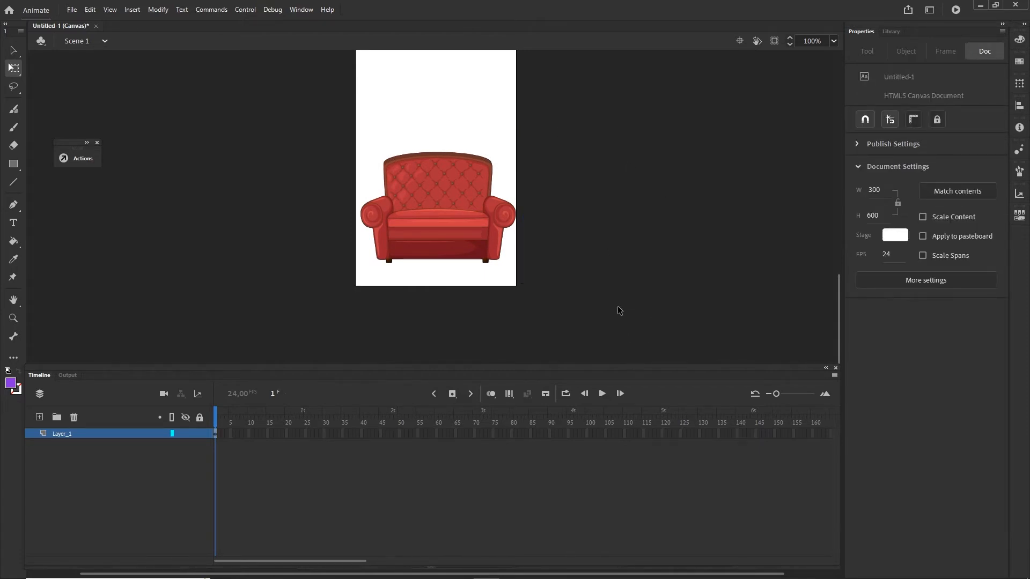
Convert the stacked sofa images on the stage into one Movie Clip symbol named sofas.
left_click_drag(607, 309, 226, 90)
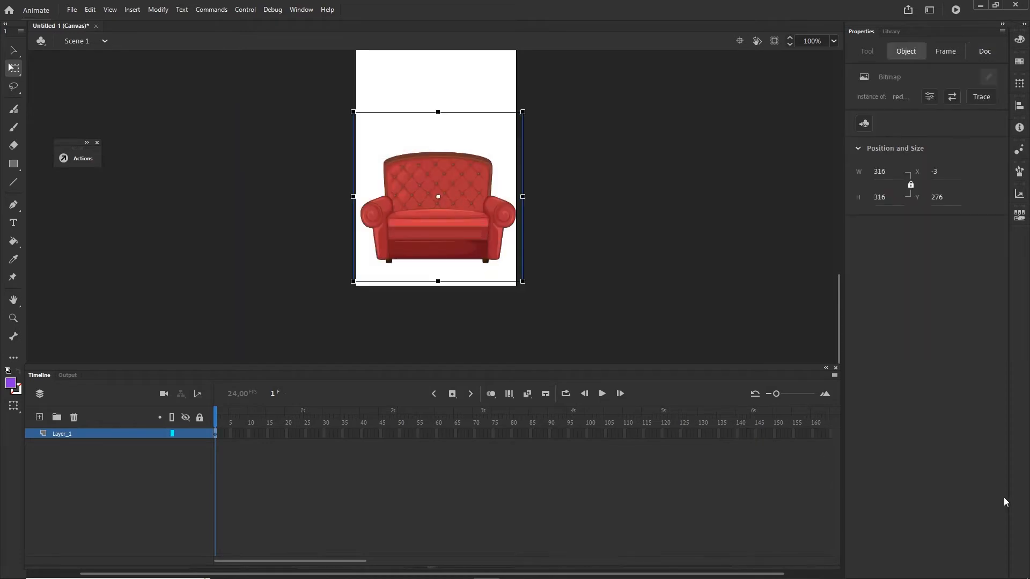
left_click(638, 313)
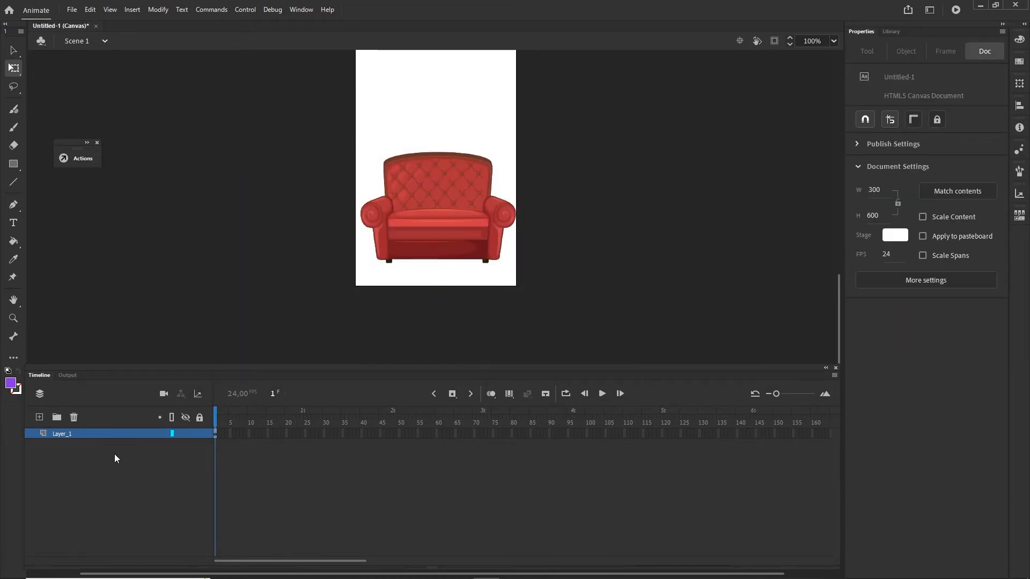
left_click(67, 436)
left_click_drag(594, 326, 278, 102)
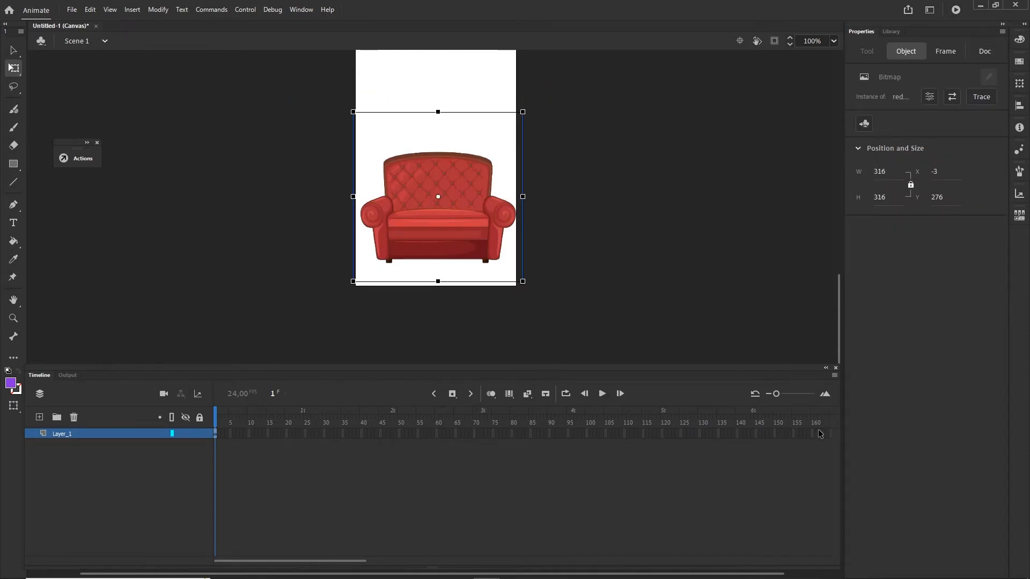
left_click(157, 9)
left_click(188, 37)
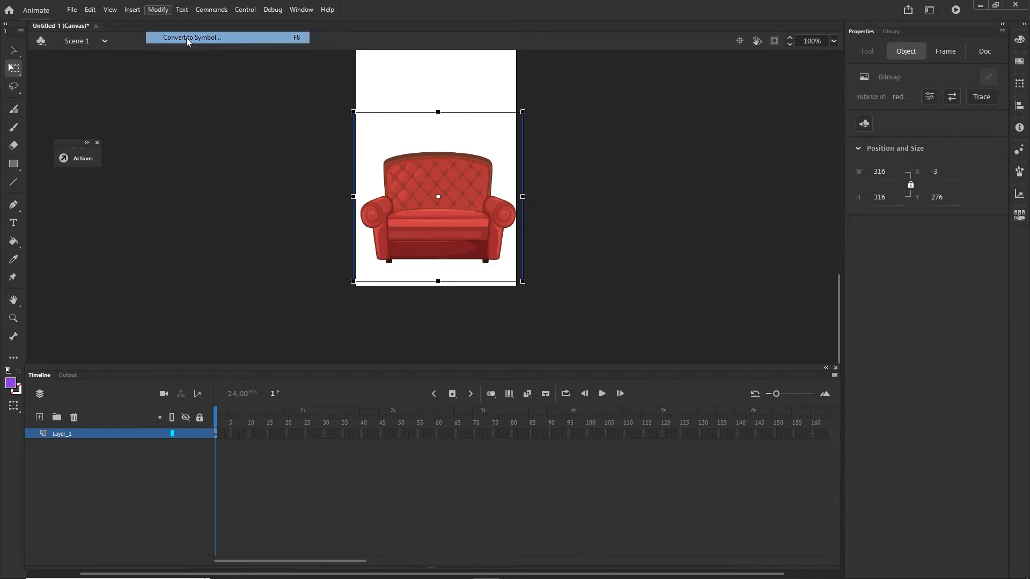
type("sofas")
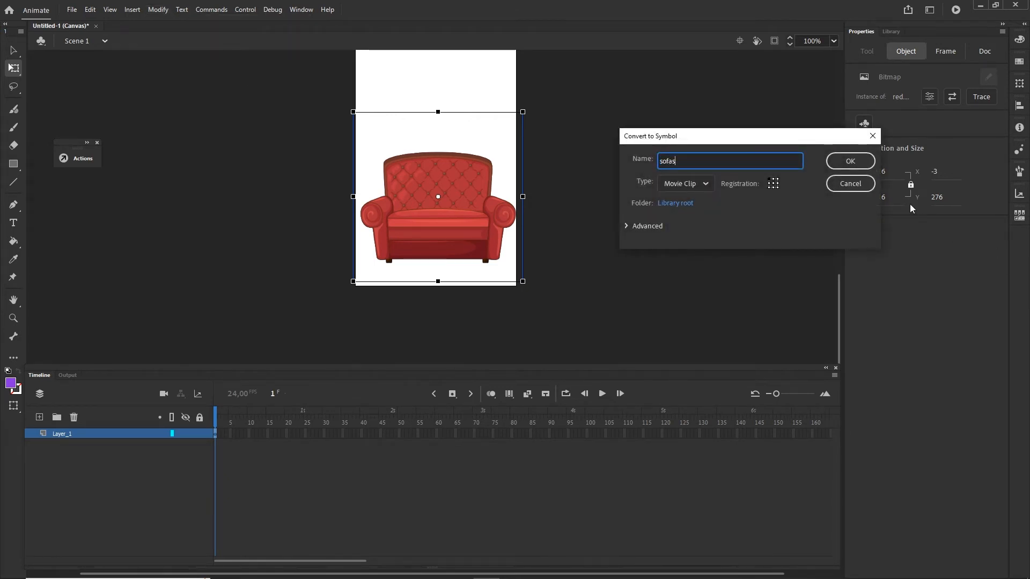
left_click(850, 161)
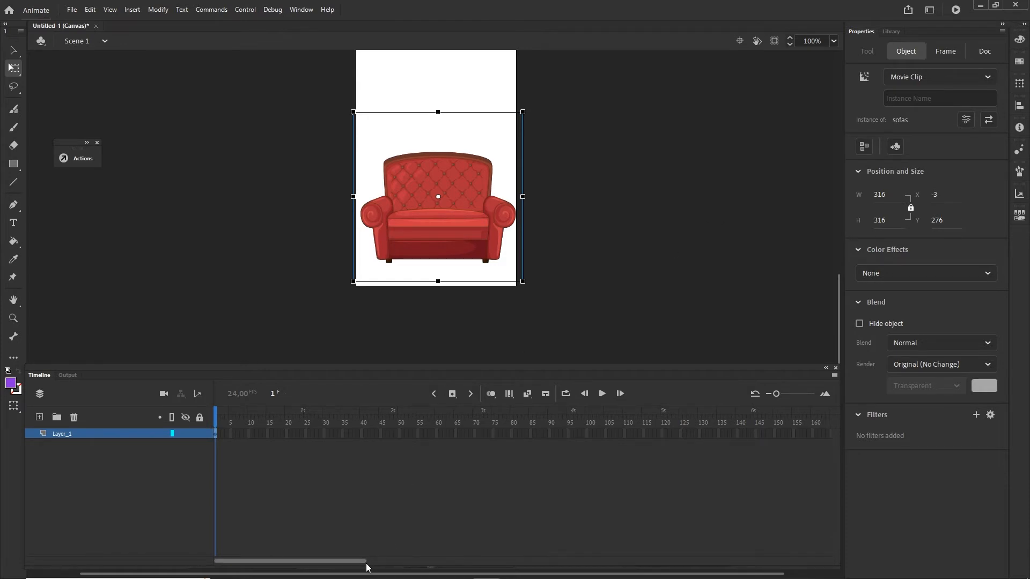
Insert a keyframe at frame 200 of Layer_1.
left_click_drag(362, 561, 446, 561)
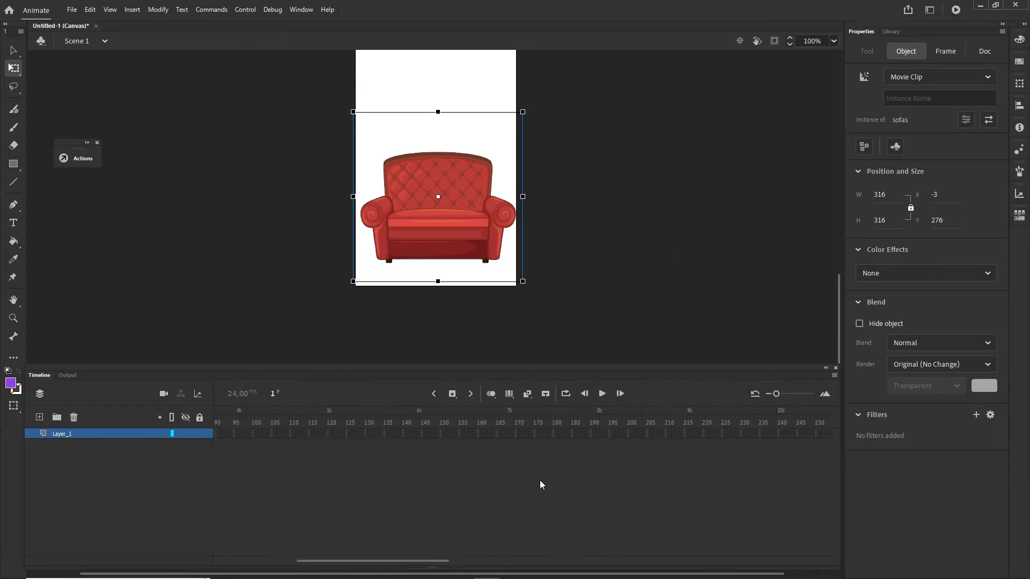
left_click(628, 436)
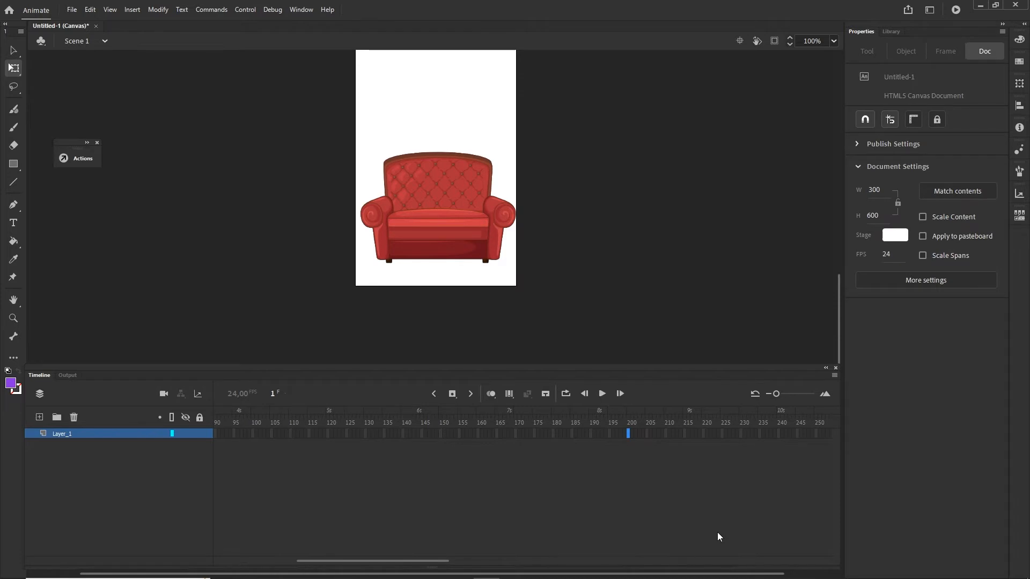
key("F5")
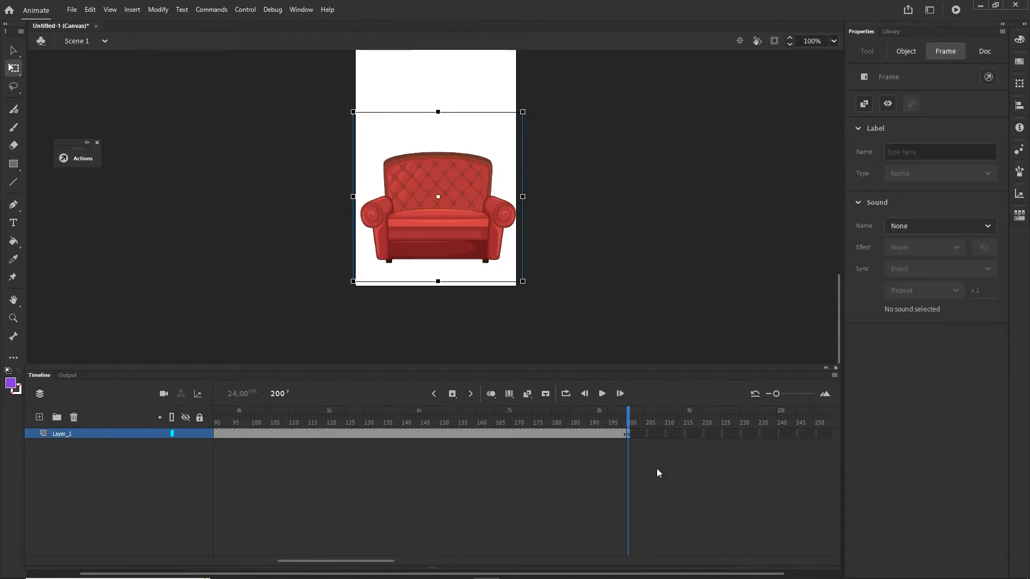
At frame 200, shift the sofas clip horizontally about 100 px to the right, partly beyond the stage's edge.
key("shift+Right")
key("shift+Right")
key("shift+Right")
key("shift+Right")
key("shift+Right")
key("shift+Right")
key("shift+Right")
key("shift+Right")
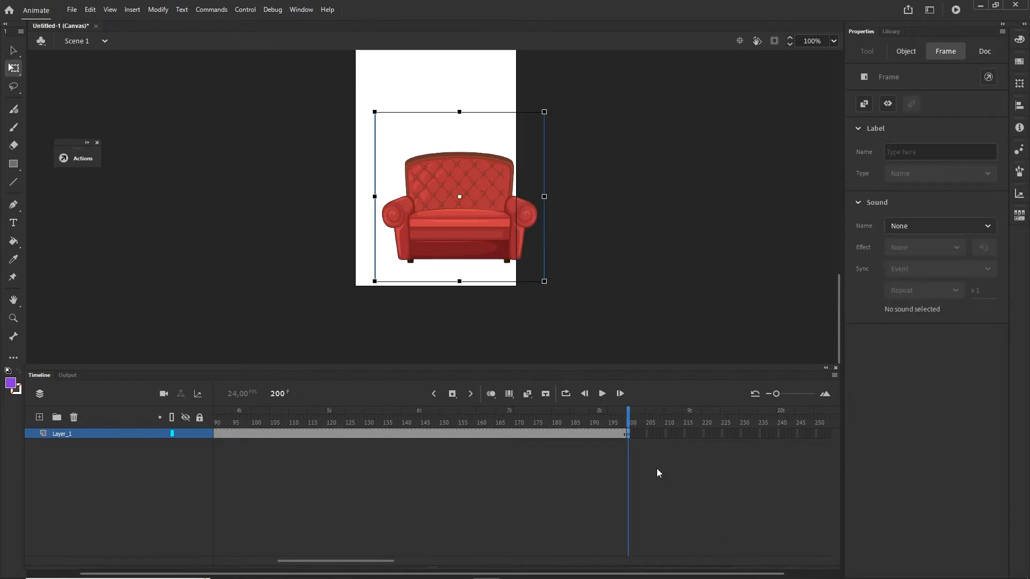
key("shift+Right")
key("shift+Right")
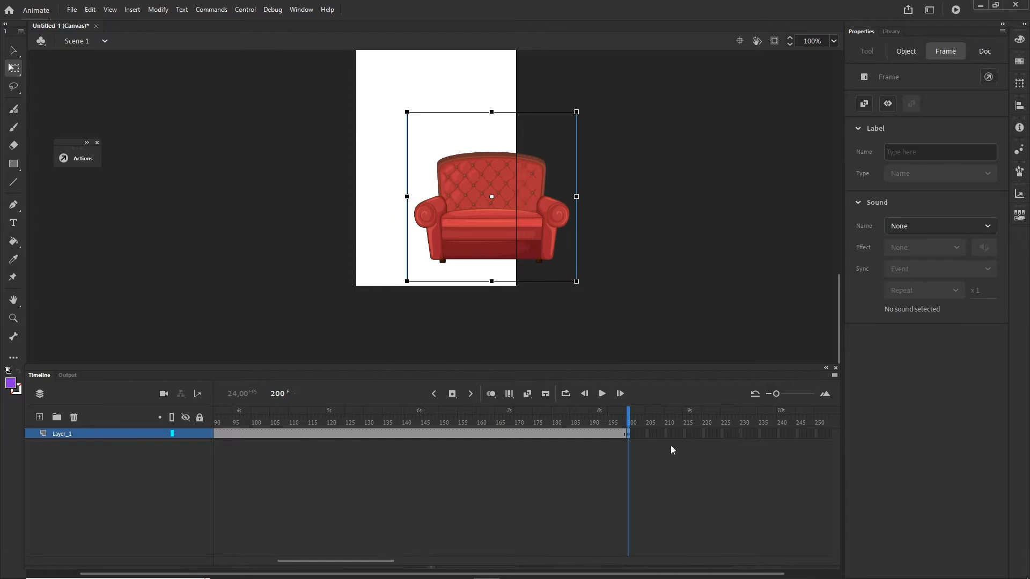
At frame 1, shift the sofas clip horizontally to the left until it sits partly beyond the stage's left edge.
left_click_drag(631, 421, 90, 418)
left_click(215, 434)
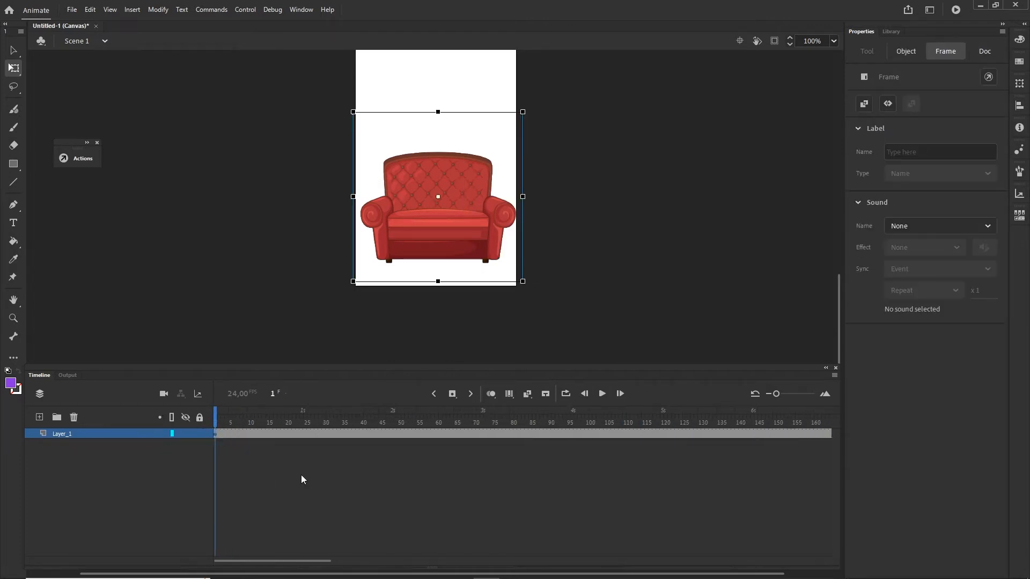
key("shift+Left")
key("shift+Left")
key("shift+Left")
key("shift+Left")
key("shift+Left")
key("shift+Left")
key("shift+Left")
key("shift+Left")
key("shift+Left")
key("shift+Left")
key("shift+Left")
key("shift+Left")
key("shift+Left")
key("shift+Left")
key("shift+Left")
key("shift+Left")
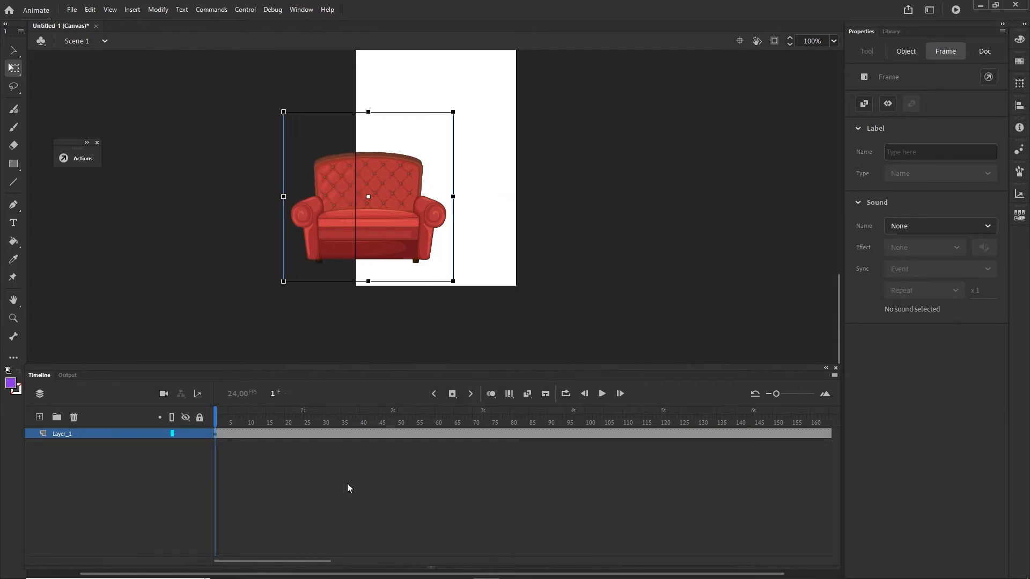
At frame 1, nudge the sofas clip further left so over half of it lies outside the stage.
key("shift+Left")
key("shift+Left")
key("shift+Left")
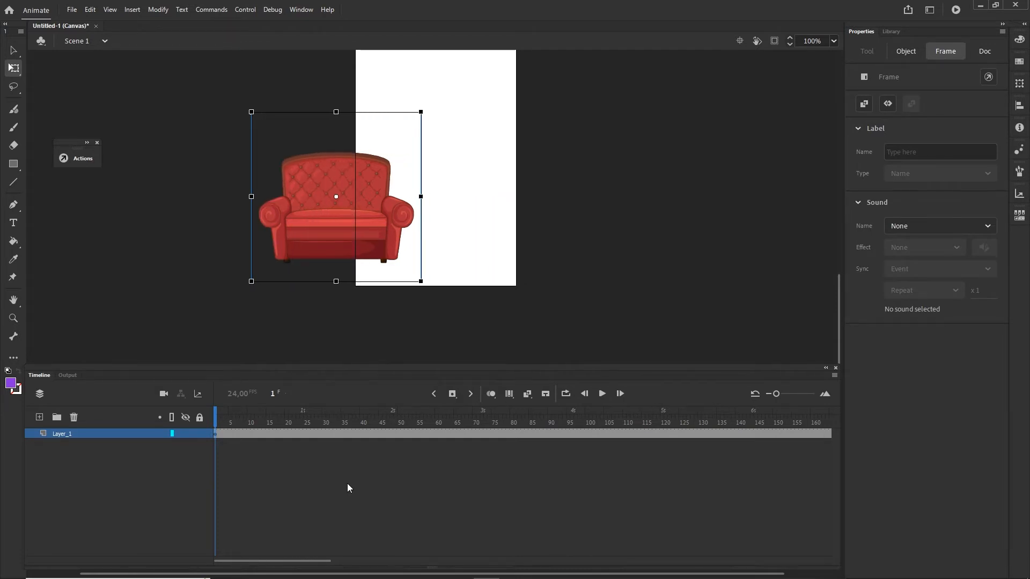
Create a classic tween between the two Layer_1 keyframes and scrub the timeline to check the sofa's motion.
right_click(366, 433)
left_click(430, 121)
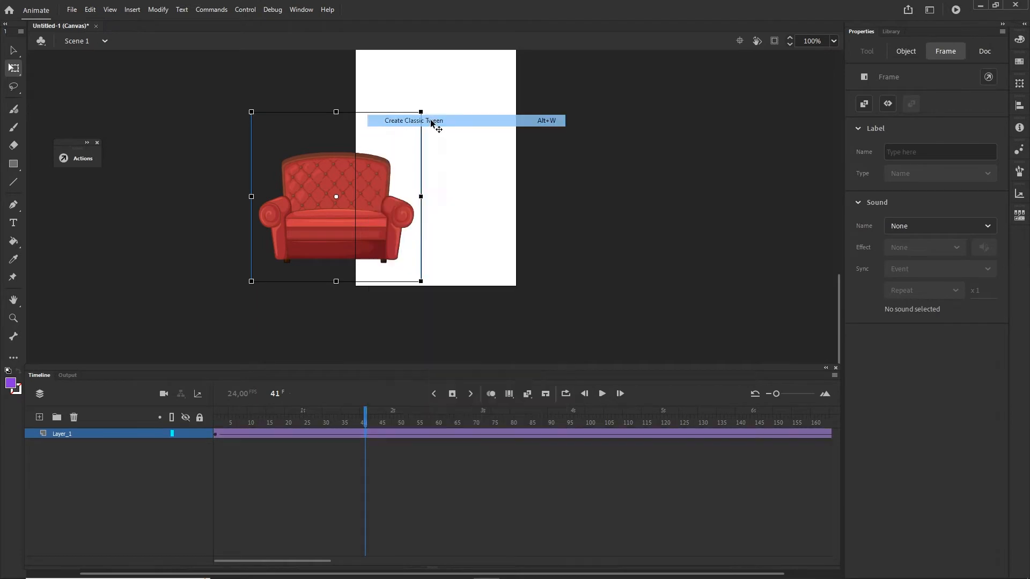
left_click_drag(365, 423, 609, 422)
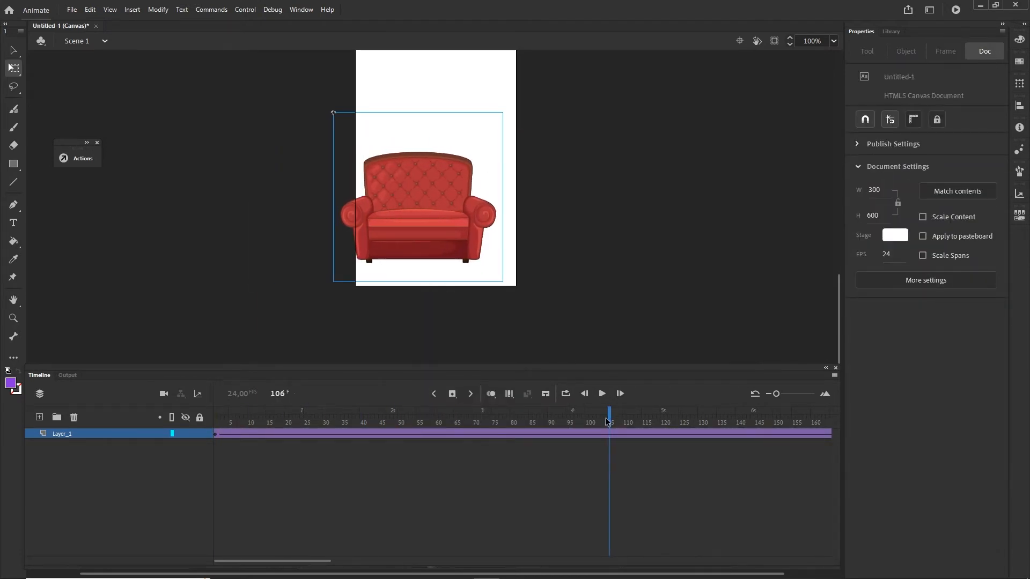
Test the movie in the browser, then return to the document's timeline.
key("ctrl+Return")
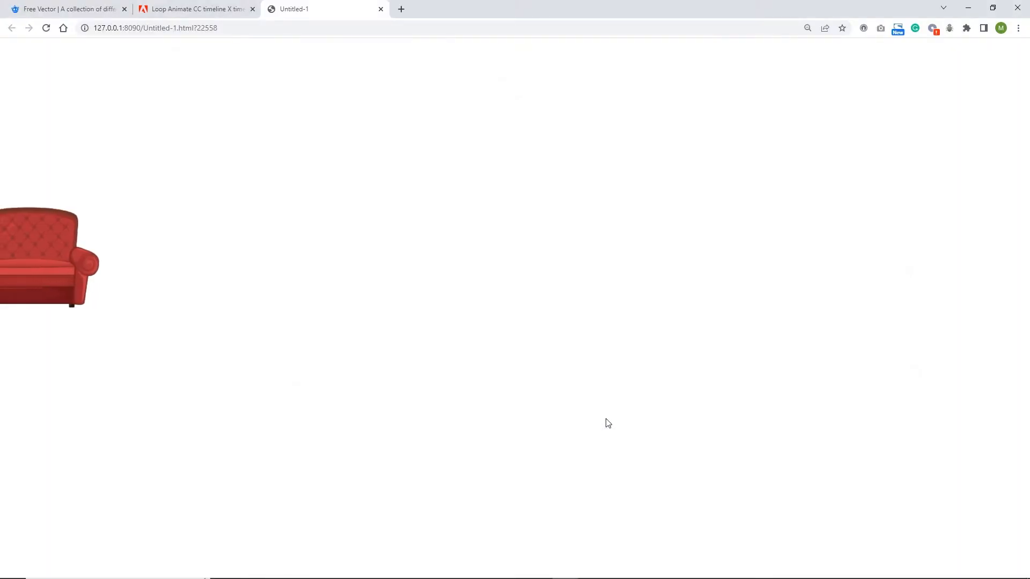
left_click(968, 8)
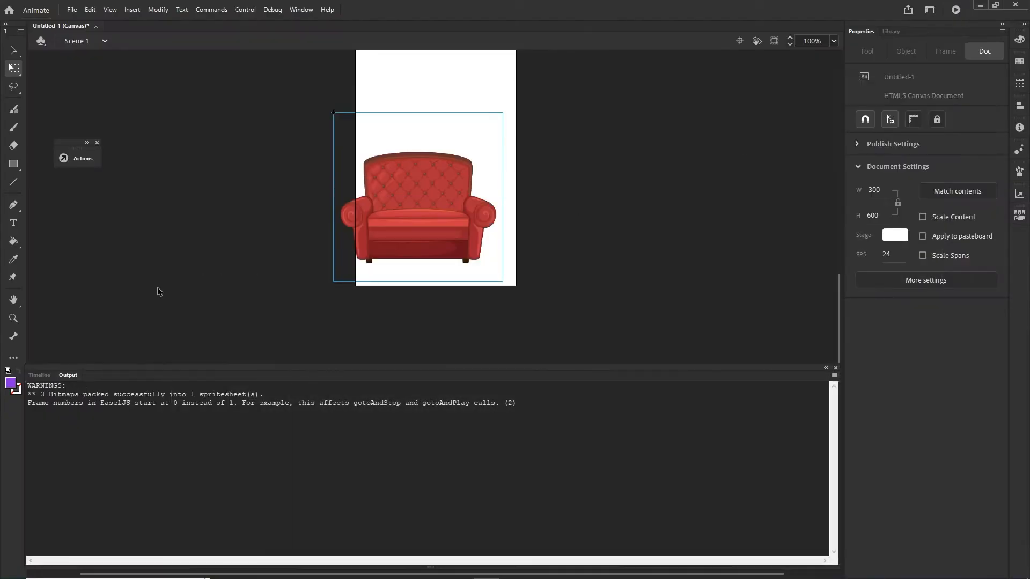
left_click(38, 375)
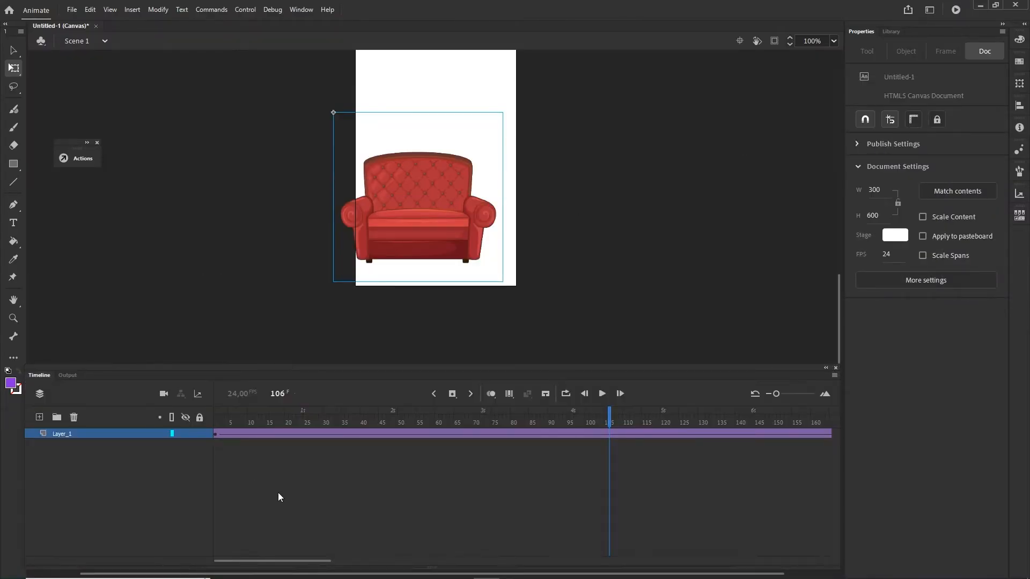
Inside the sofas clip, enlarge the stacked sofa images about their centre to about 374 x 374 px, and check the tween in Scene 1.
left_click(216, 434)
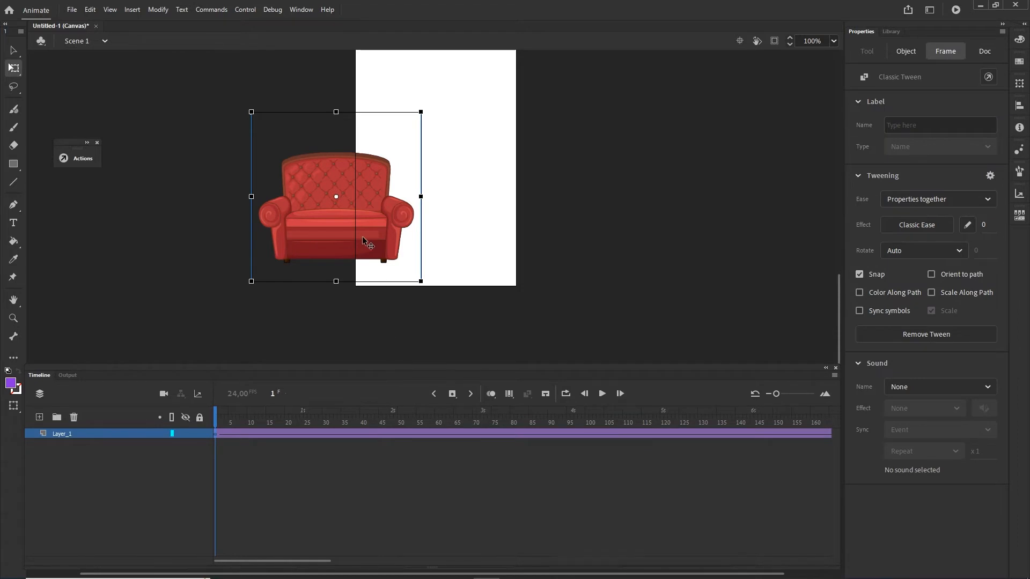
double_click(382, 251)
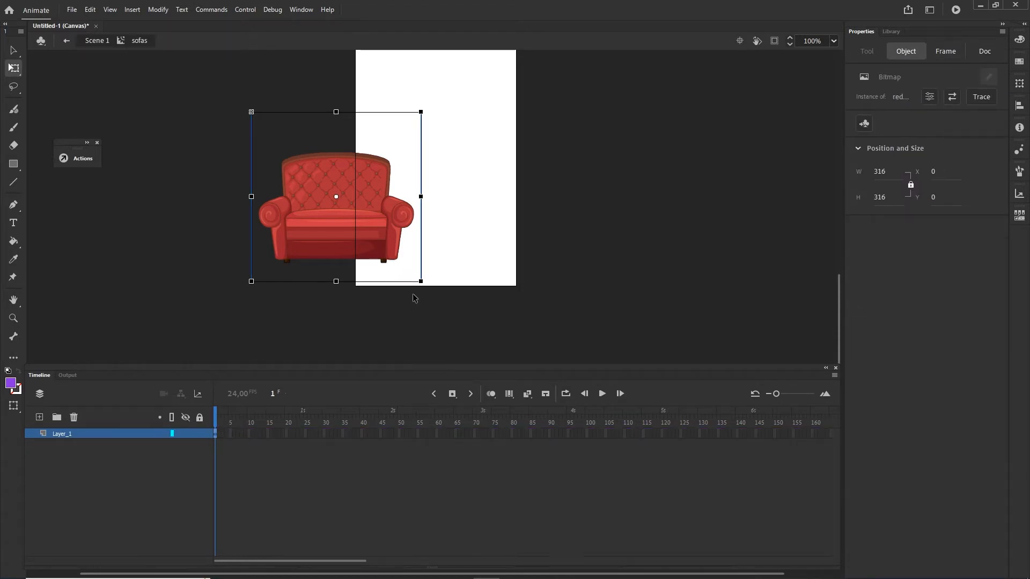
left_click_drag(421, 281, 437, 297)
left_click(97, 41)
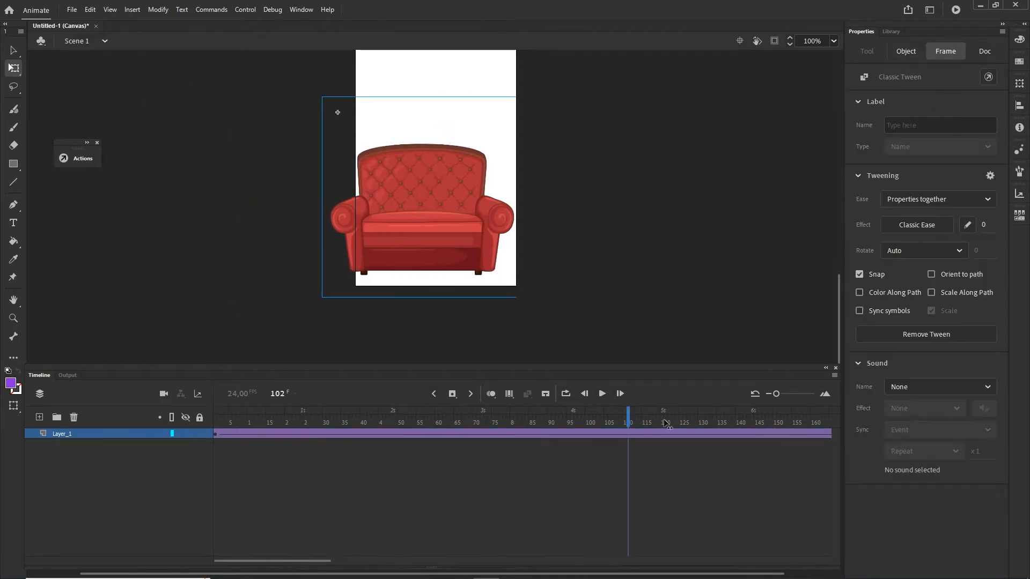
left_click_drag(627, 412, 168, 410)
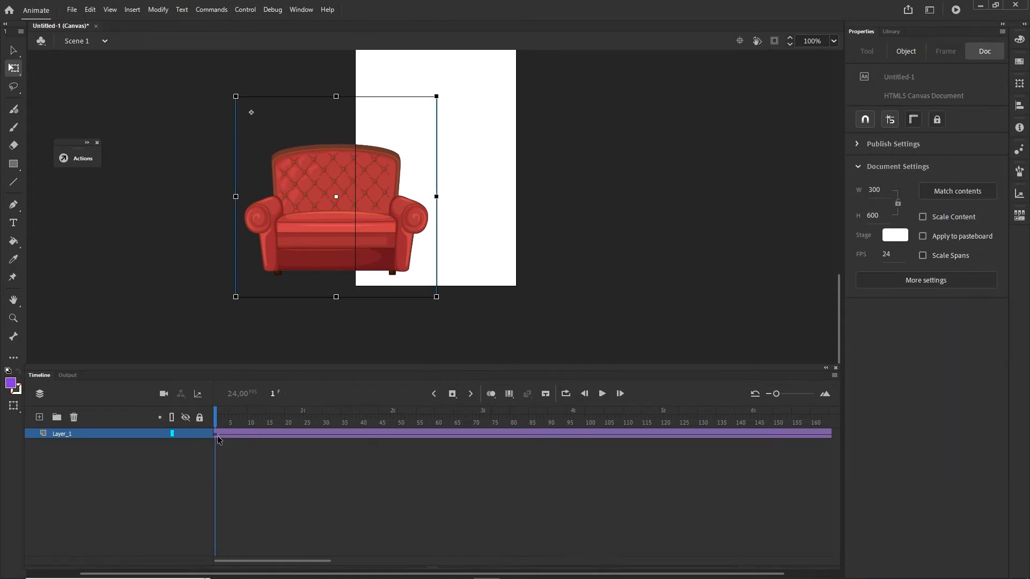
Inside the sofas clip, select all the stacked sofa images and distribute them to separate layers.
double_click(369, 198)
left_click(117, 502)
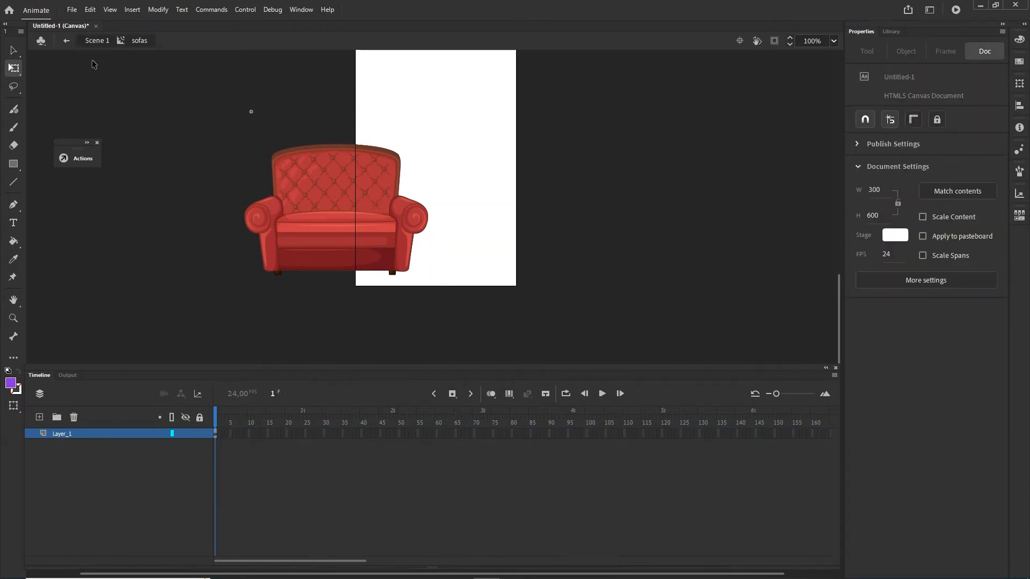
left_click(97, 142)
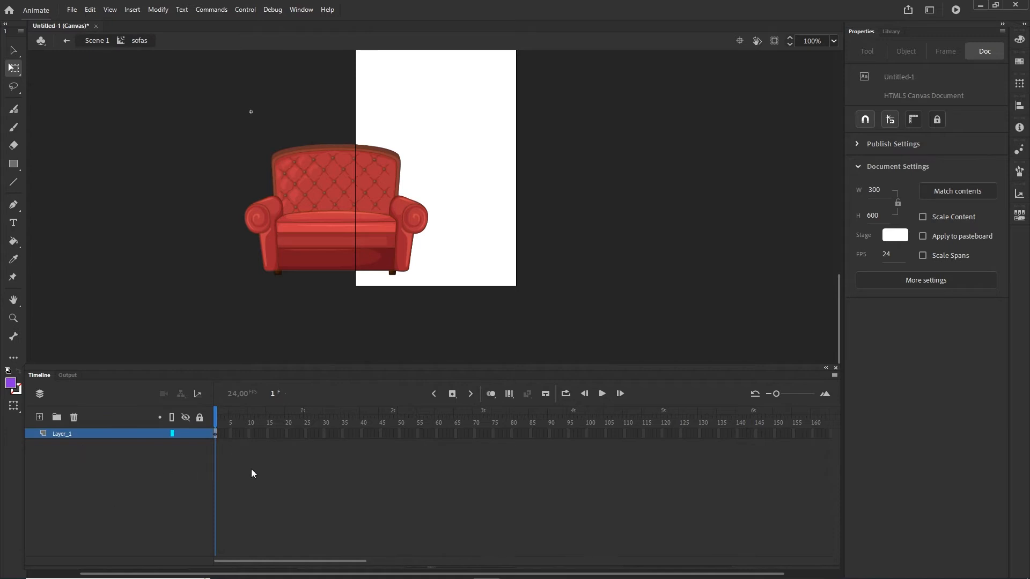
left_click(61, 438)
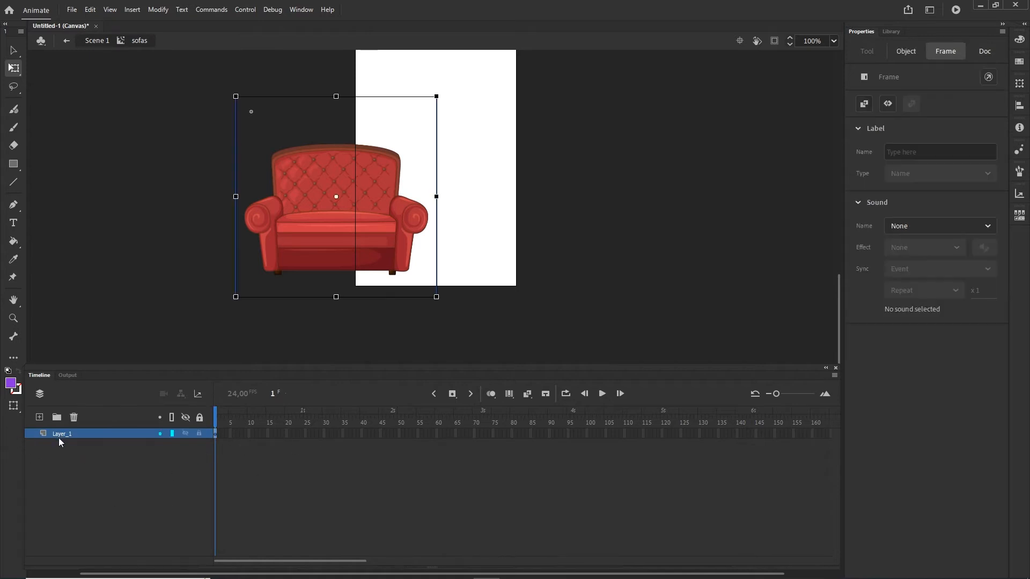
left_click(582, 317)
left_click_drag(519, 313, 244, 135)
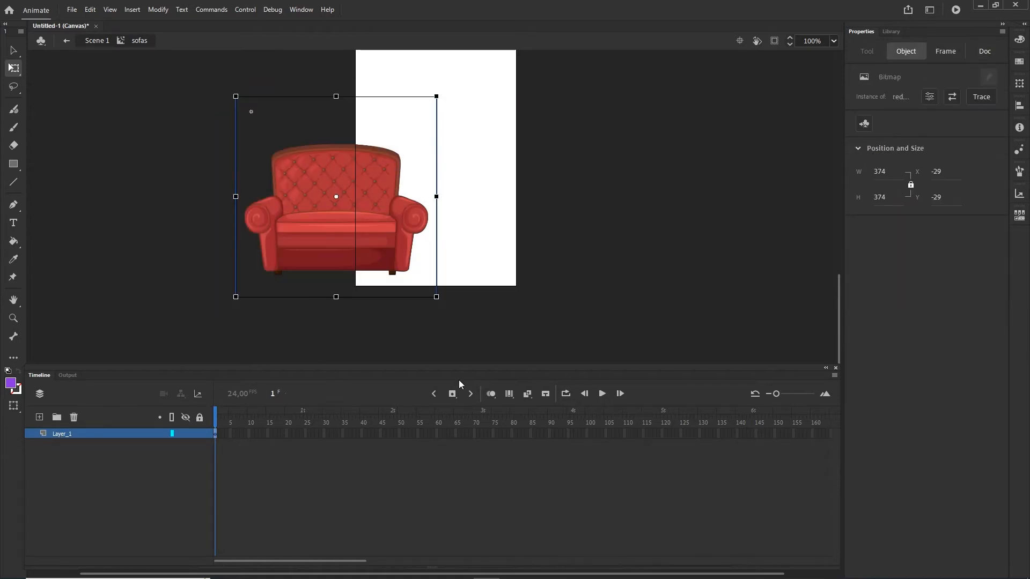
right_click(361, 195)
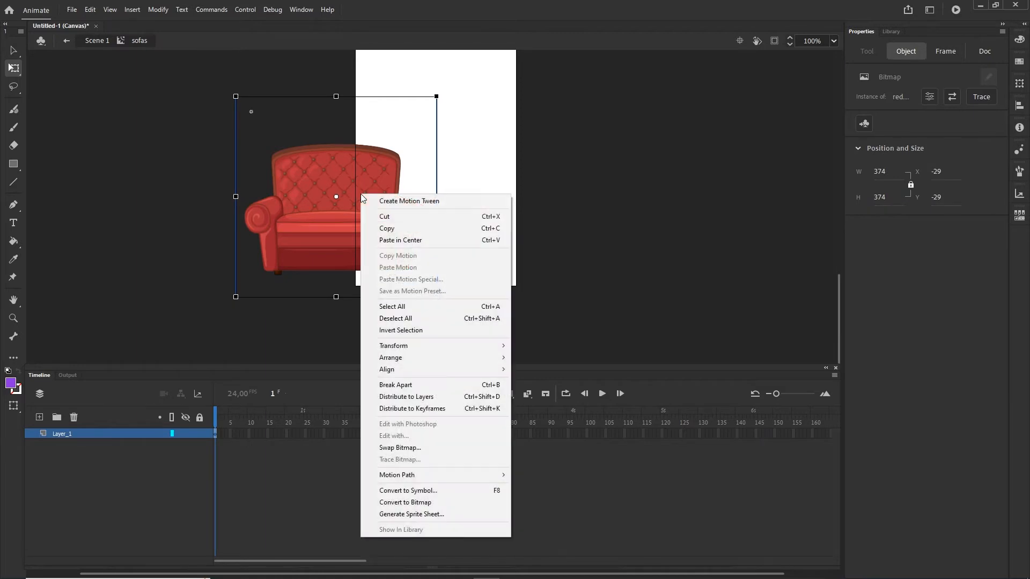
left_click(425, 404)
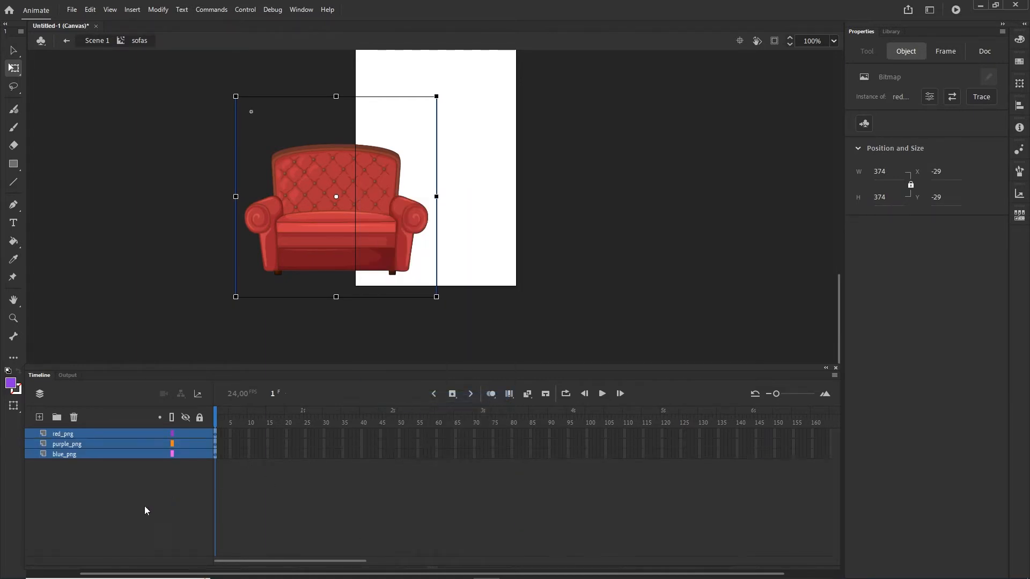
Check the length of the main timeline in Scene 1 and reopen the sofas clip for editing.
left_click(97, 511)
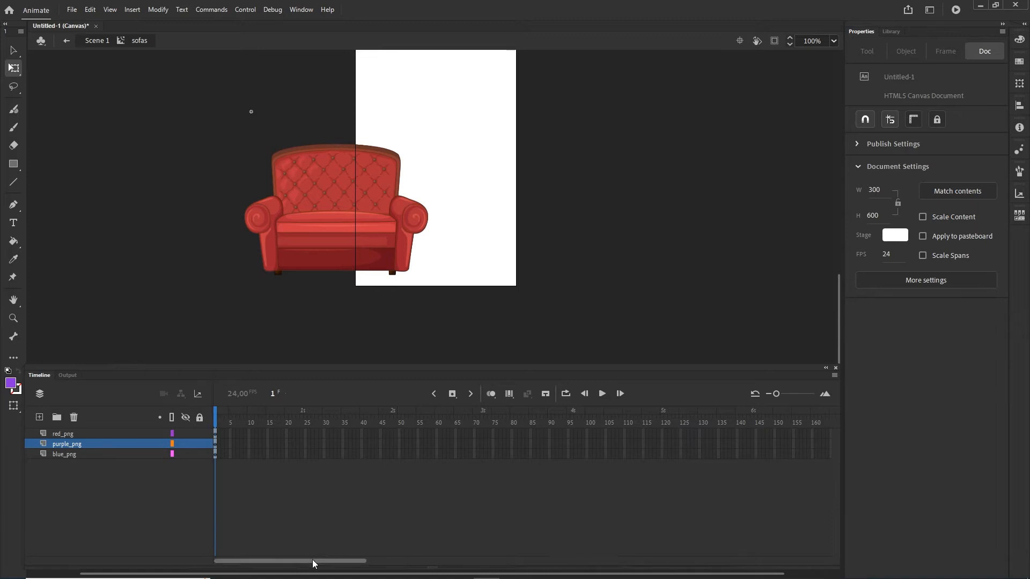
left_click_drag(313, 559, 282, 570)
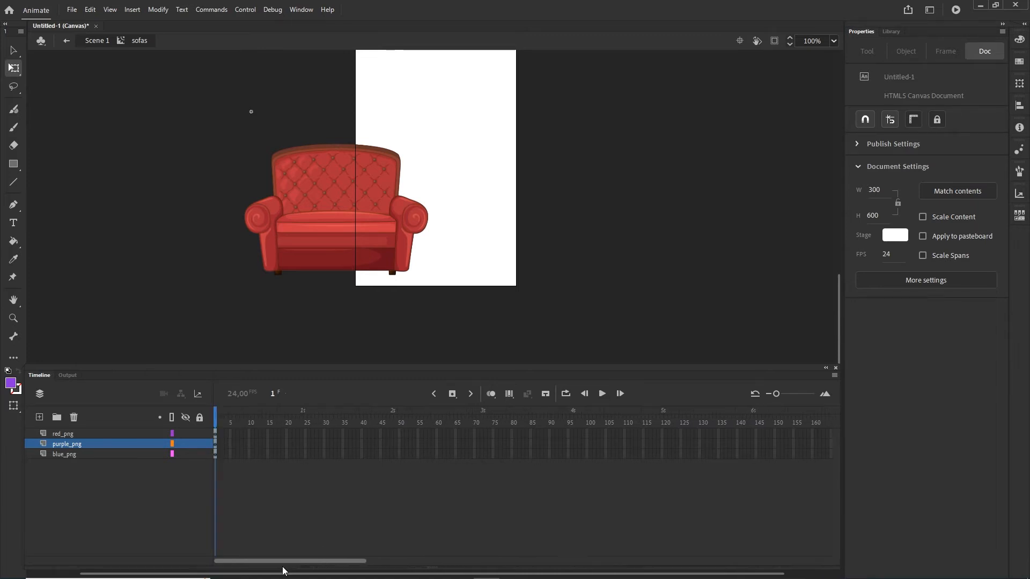
left_click(92, 41)
left_click_drag(315, 562, 266, 553)
left_click(247, 477)
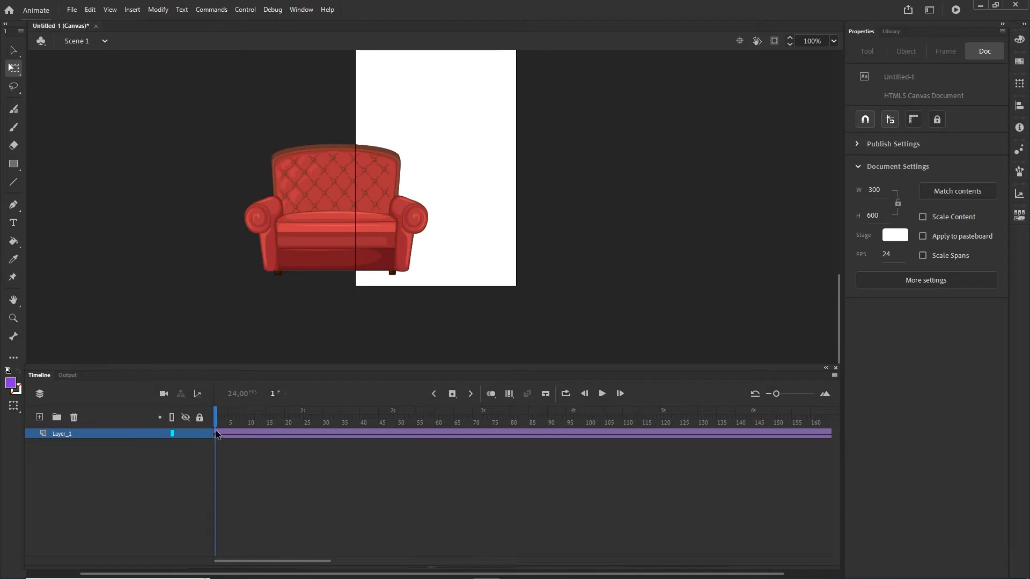
double_click(295, 218)
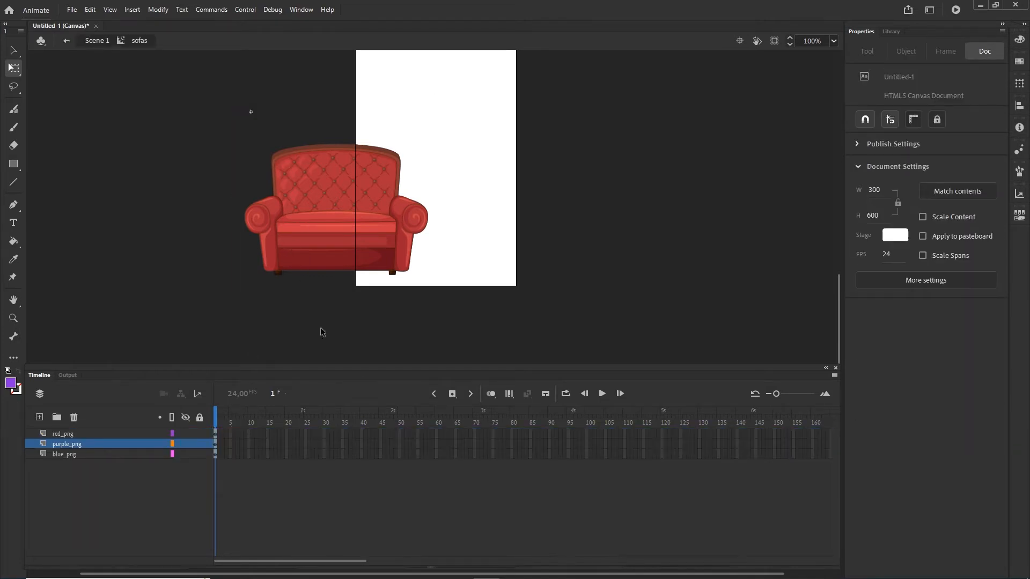
Extend the red_png, purple_png and blue_png layers with frames up to frame 200, and return to frame 1.
left_click_drag(324, 561, 441, 561)
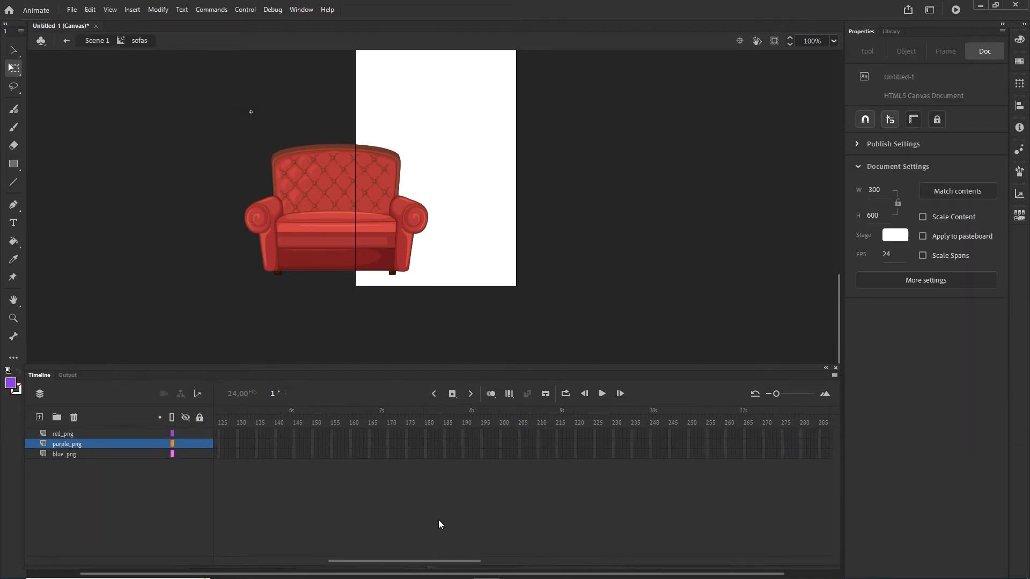
left_click(500, 454)
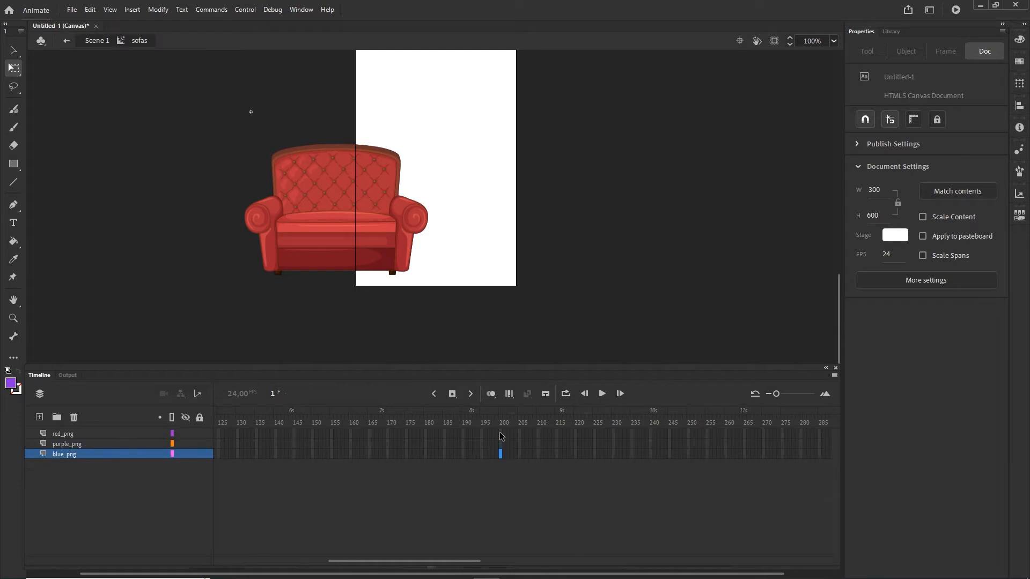
left_click(500, 433, "shift")
right_click(500, 432)
left_click(536, 170)
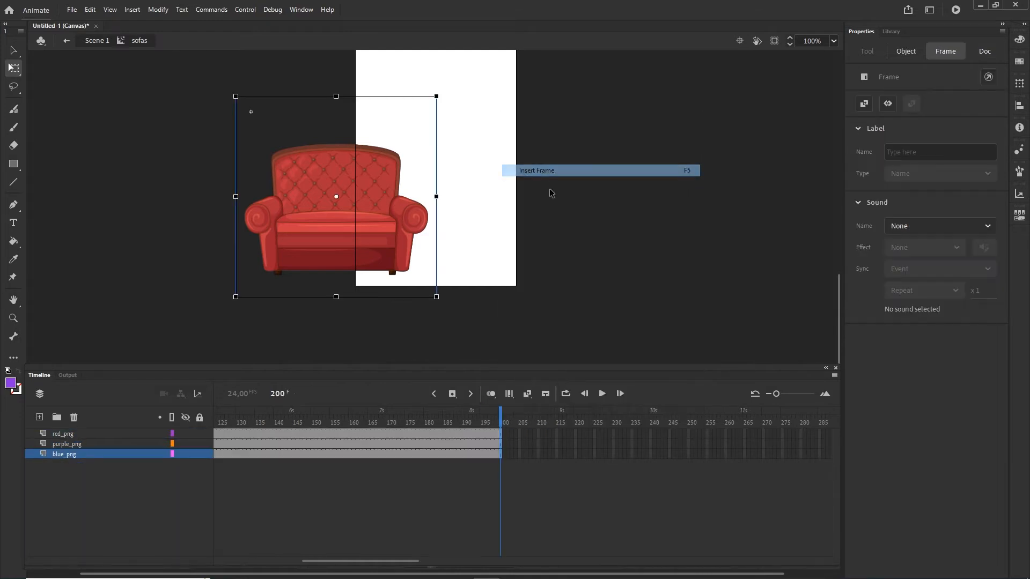
left_click(449, 501)
left_click_drag(501, 418, 6, 440)
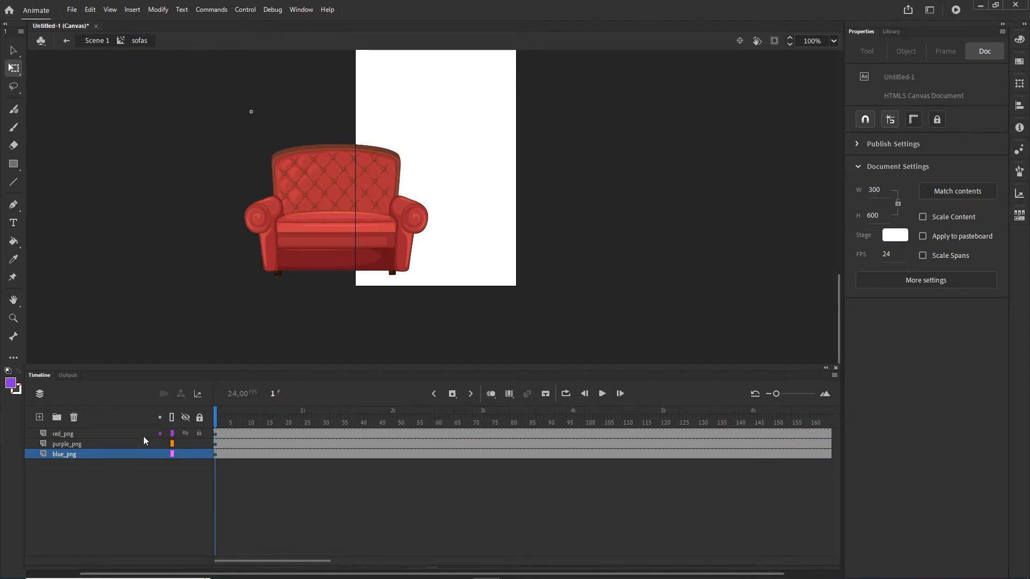
Hide the red_png and purple_png layers so only the blue sofa shows, and move to frame 42.
left_click(184, 432)
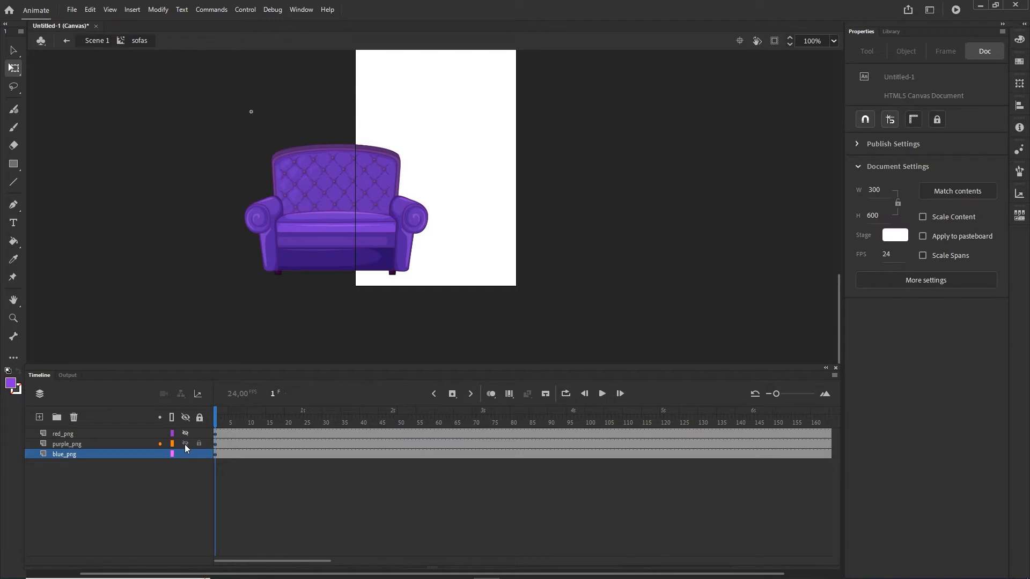
left_click(184, 445)
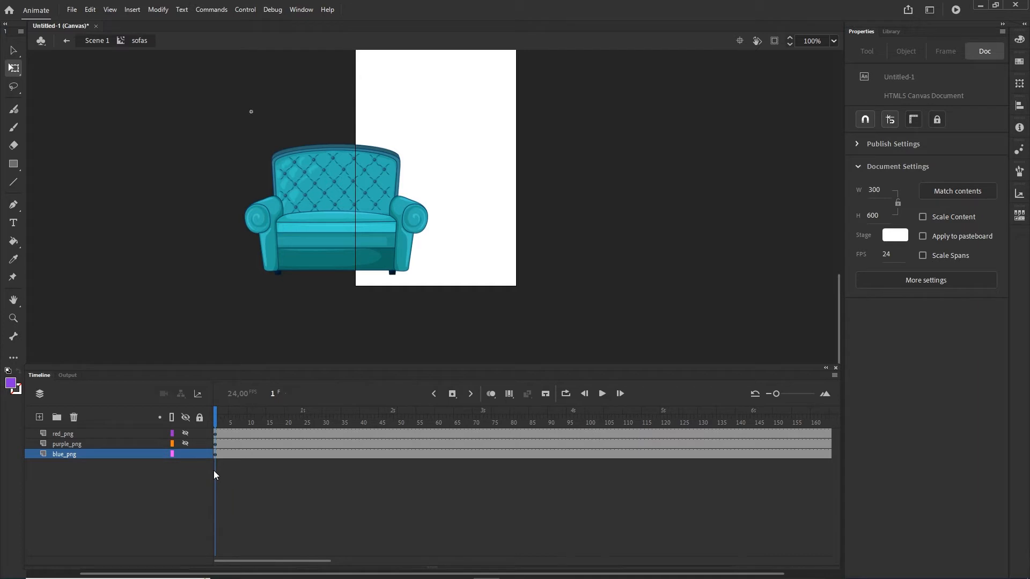
left_click_drag(215, 416, 370, 417)
Add a new layer directly above purple_png and name it mask1.
left_click(60, 444)
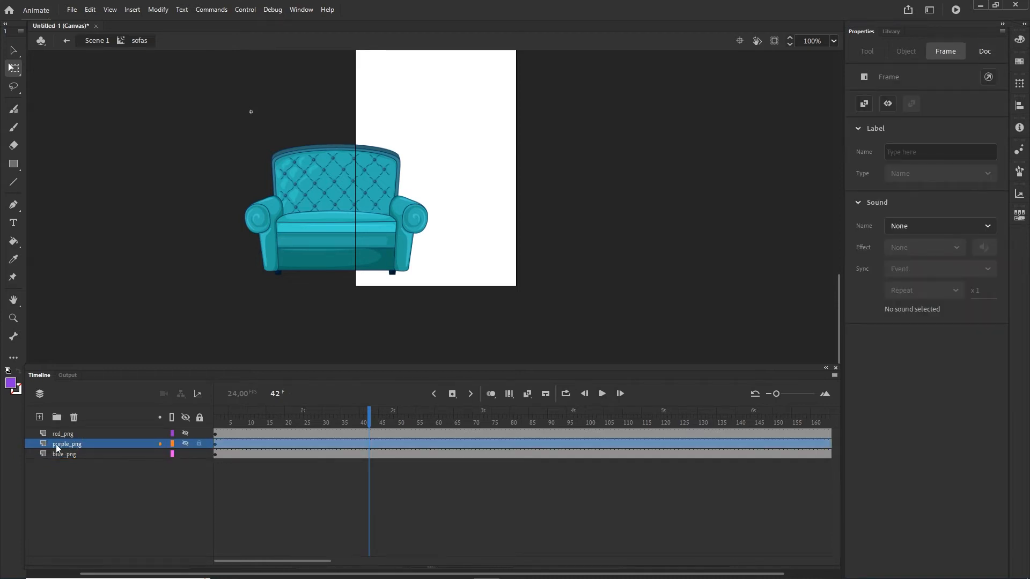
left_click(39, 416)
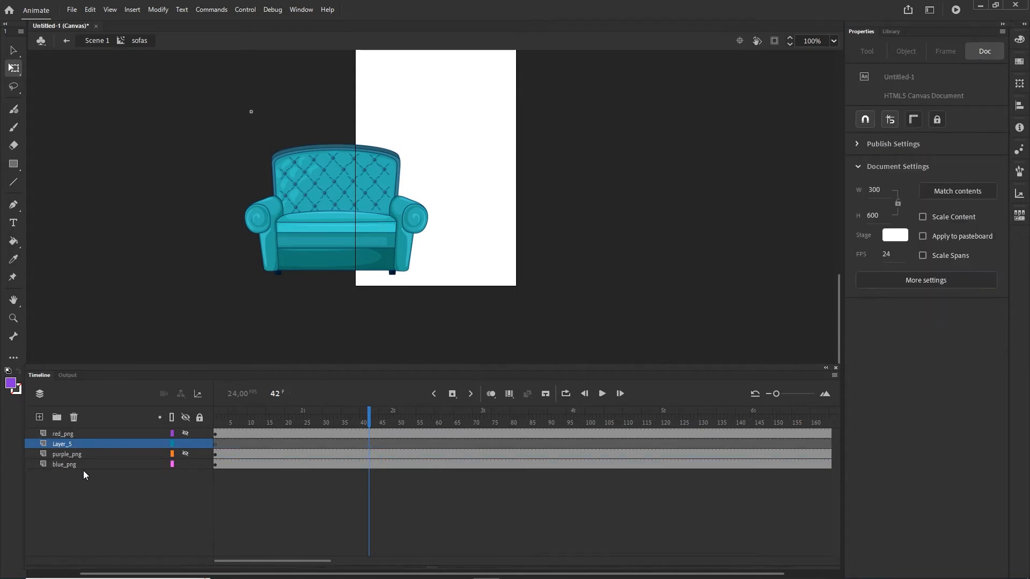
double_click(65, 445)
type("mask1")
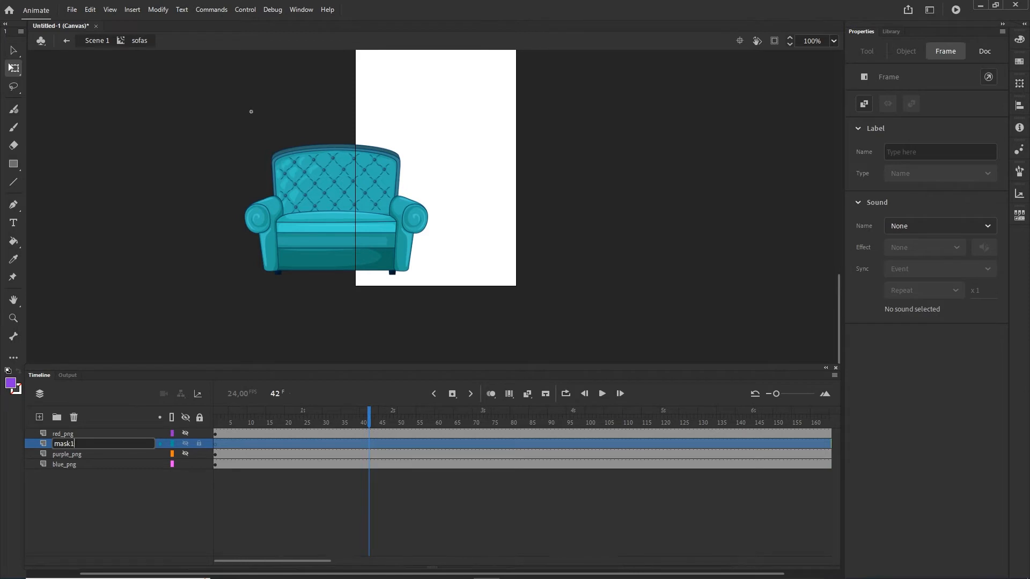
key("Return")
left_click(70, 501)
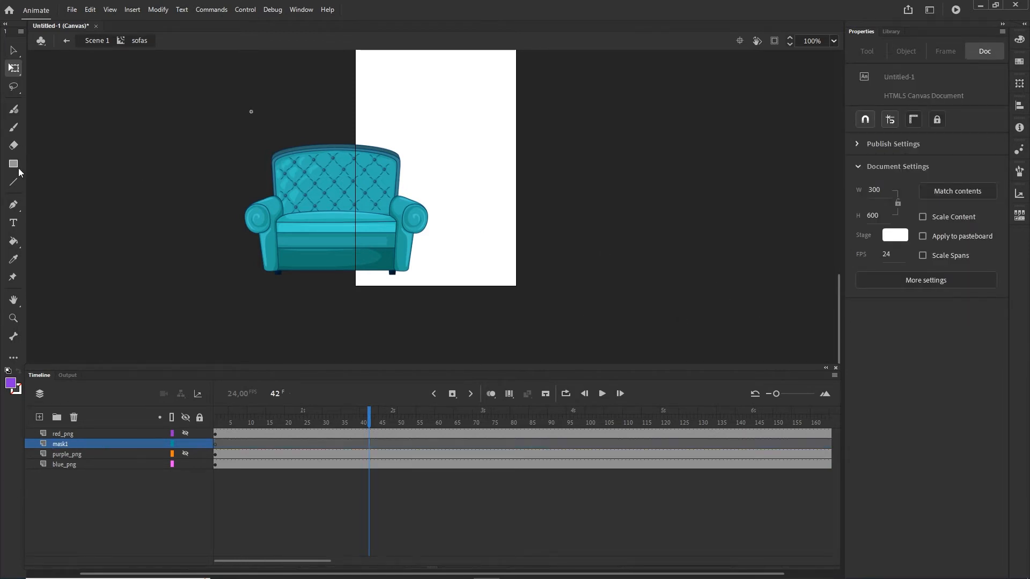
On the mask1 layer, draw a red rectangle without stroke that covers the whole sofa.
left_click_drag(19, 168, 79, 162)
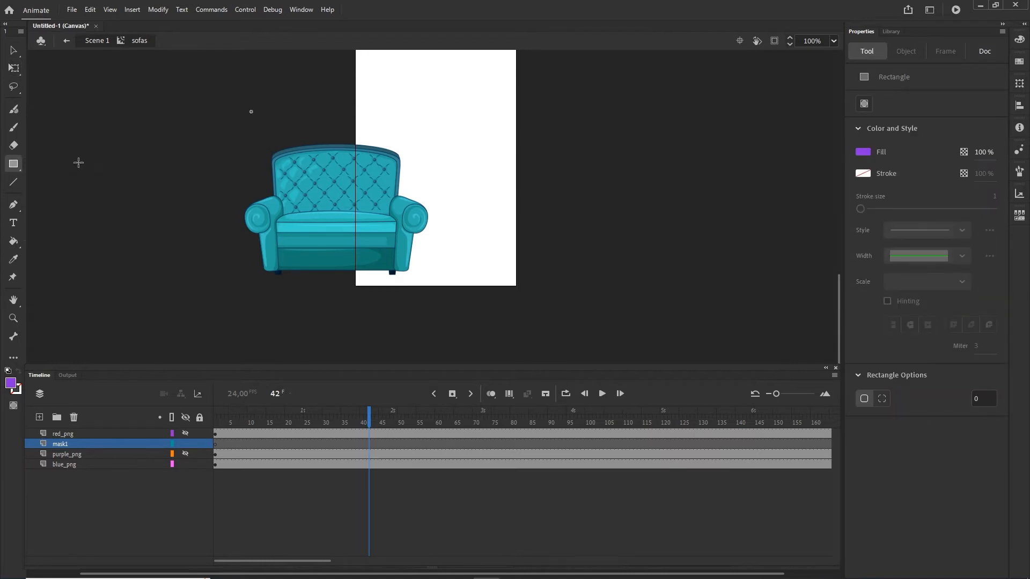
left_click(862, 155)
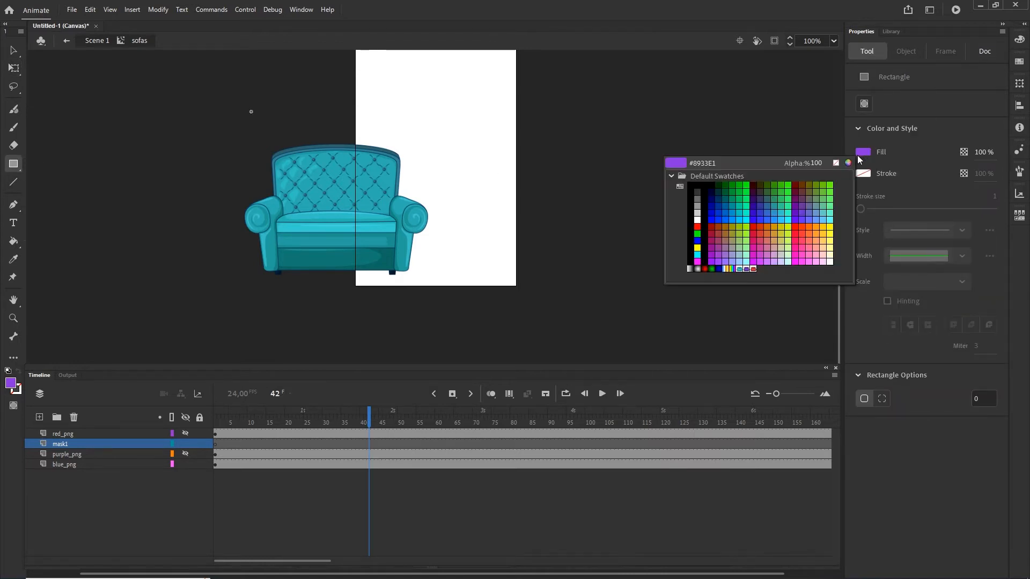
left_click(699, 227)
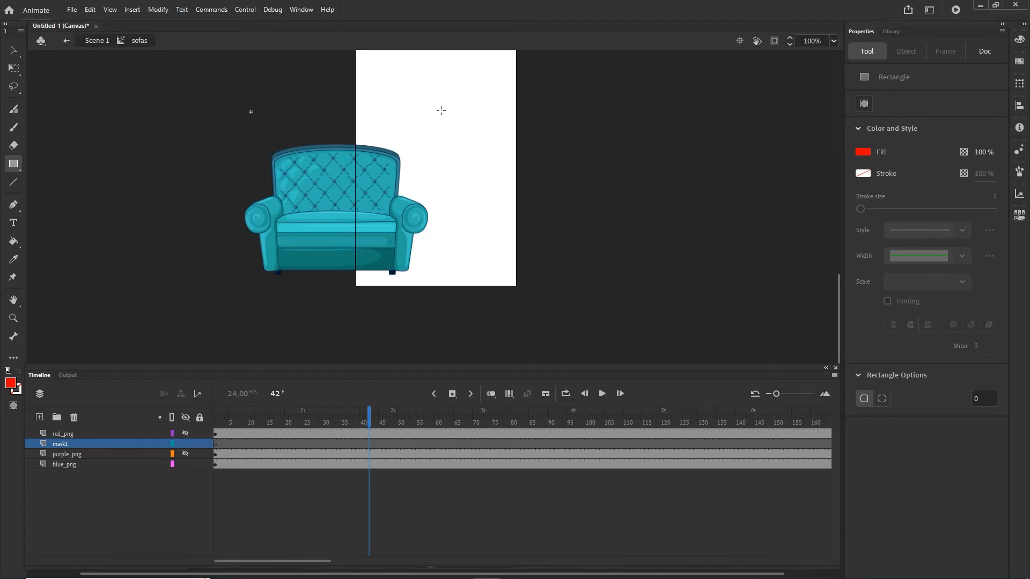
left_click_drag(440, 106, 233, 279)
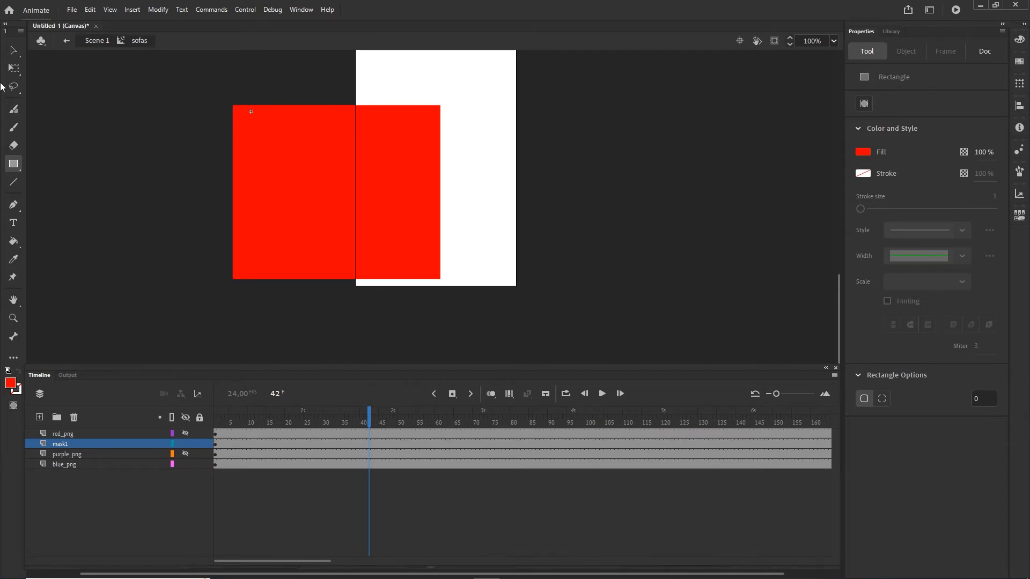
left_click(14, 52)
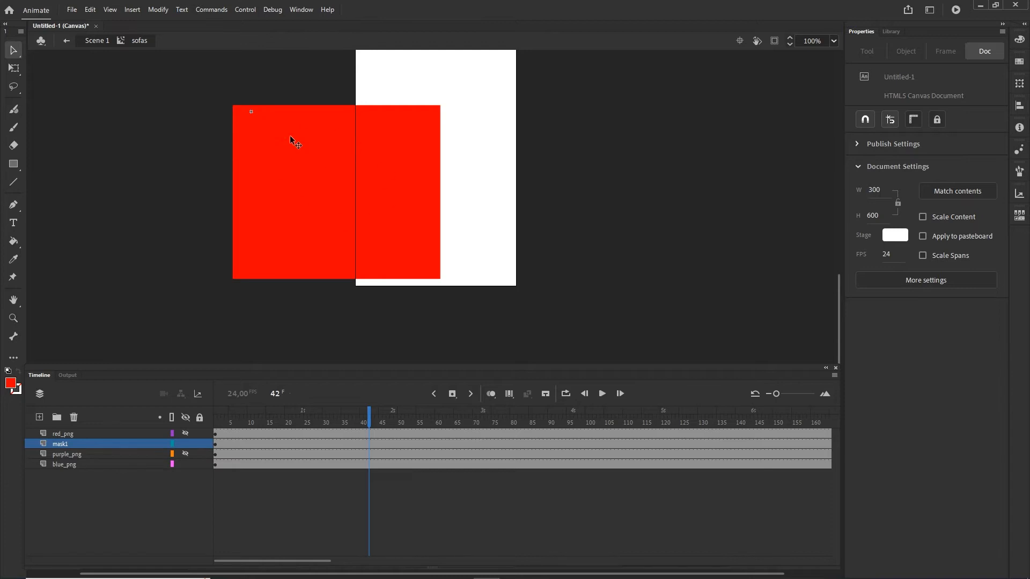
Convert the red rectangle on mask1 into a Movie Clip symbol named mask.
left_click(309, 218)
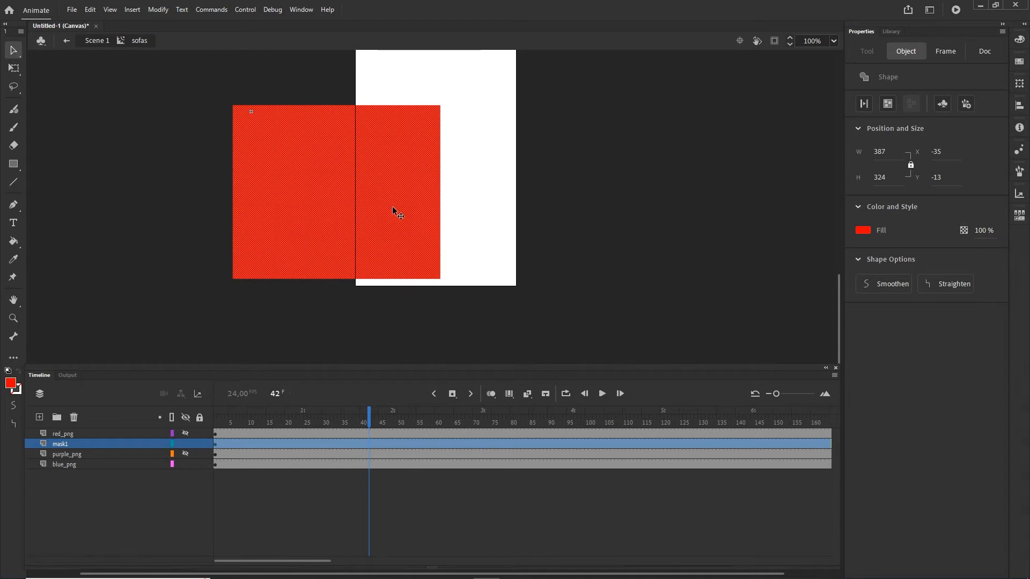
key("F8")
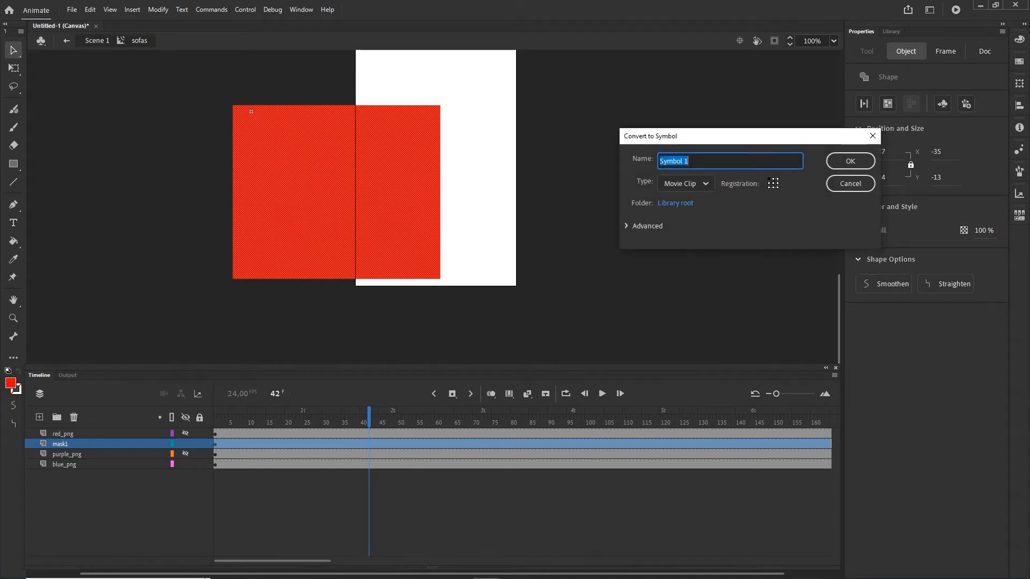
type("mask")
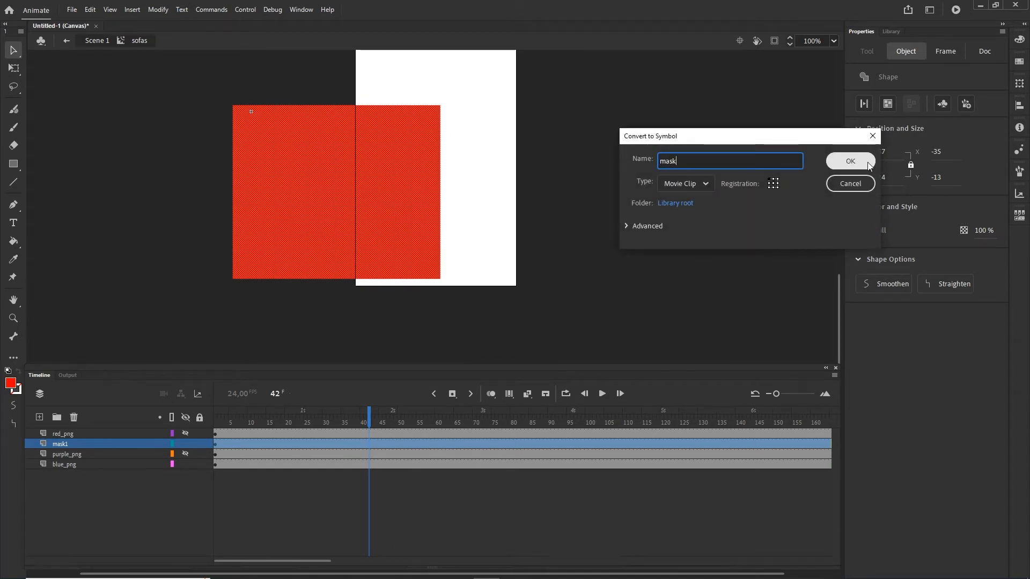
left_click(851, 160)
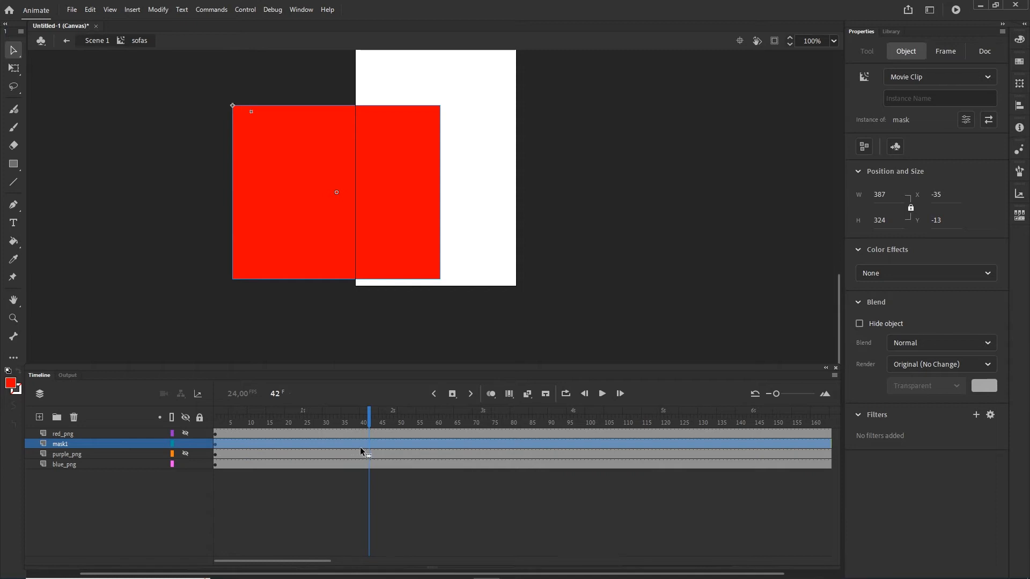
Move mask1's first keyframe to frame 30 and insert another keyframe at frame 70.
left_click(218, 445)
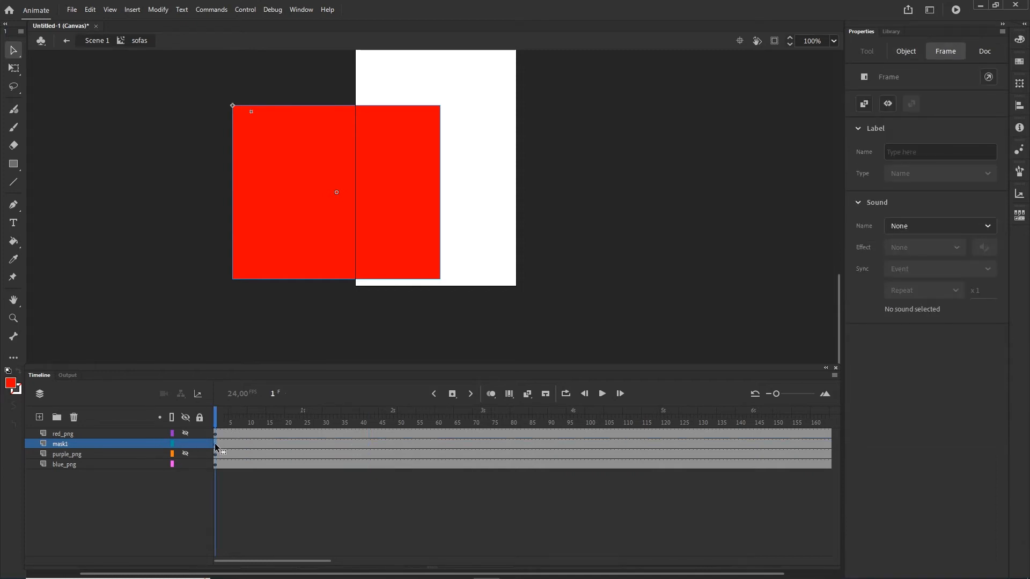
left_click_drag(215, 446, 326, 444)
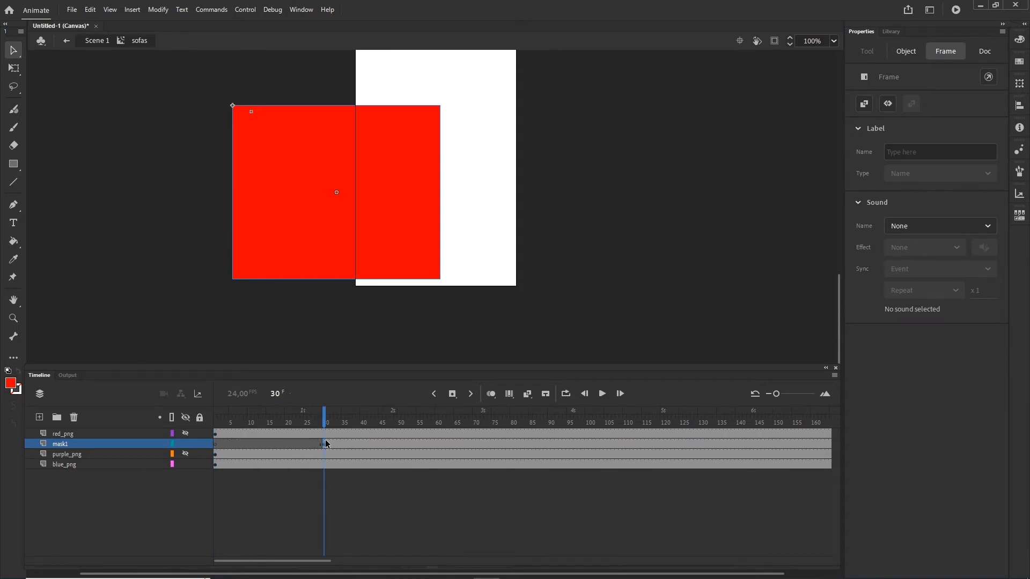
left_click(476, 443)
left_click(470, 444)
right_click(474, 445)
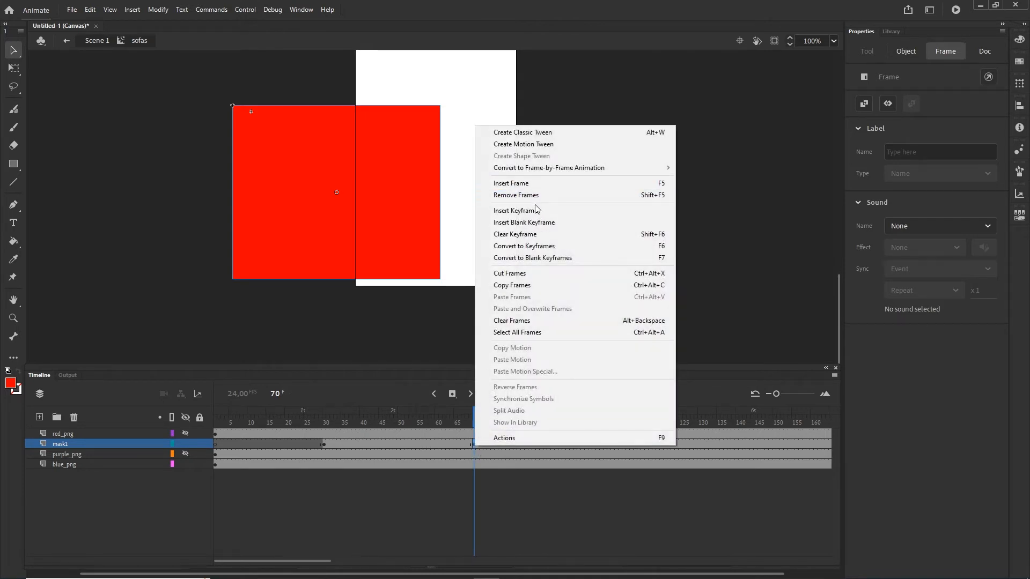
left_click(336, 459)
At frame 30, shrink the mask upward to about 44 px high, keeping its upper edge fixed, so it clears the sofa.
left_click(325, 445)
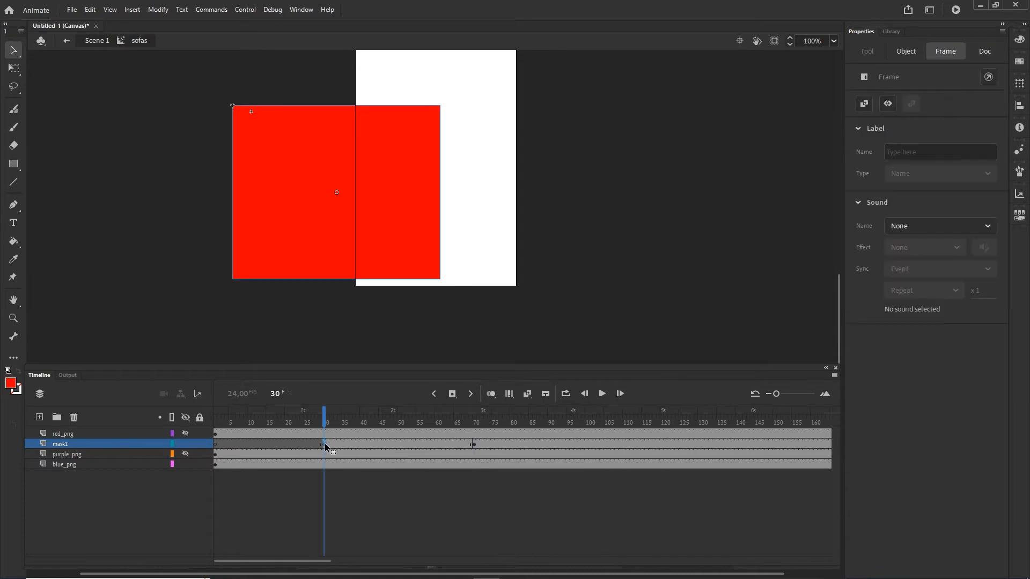
left_click(348, 231)
key("q")
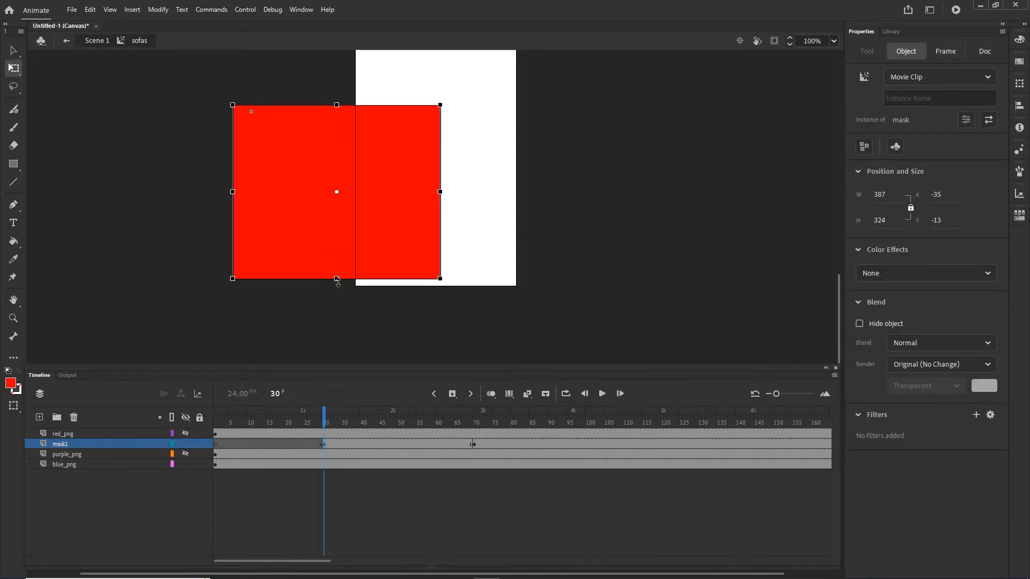
left_click_drag(337, 279, 338, 251)
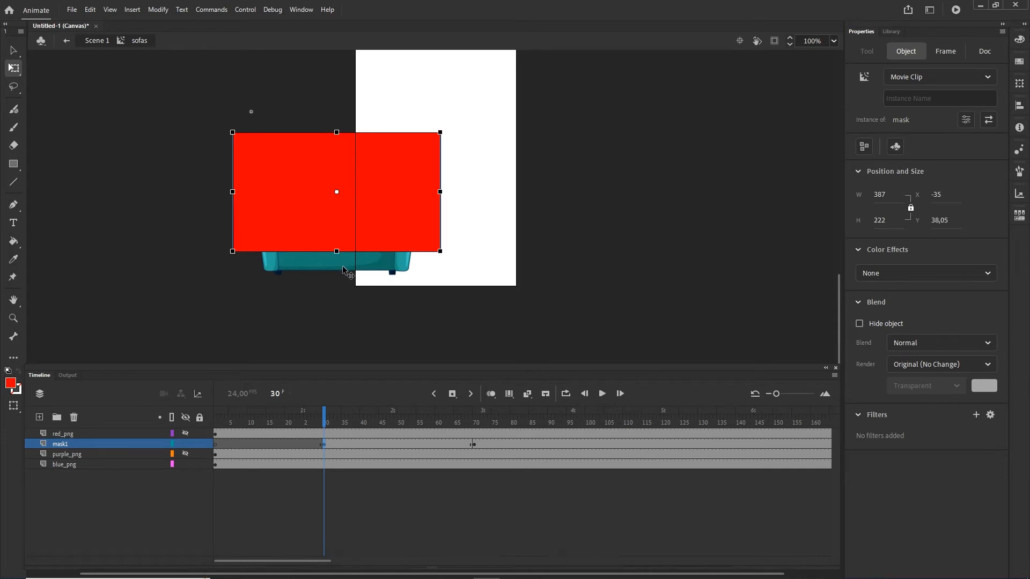
key("ctrl+z")
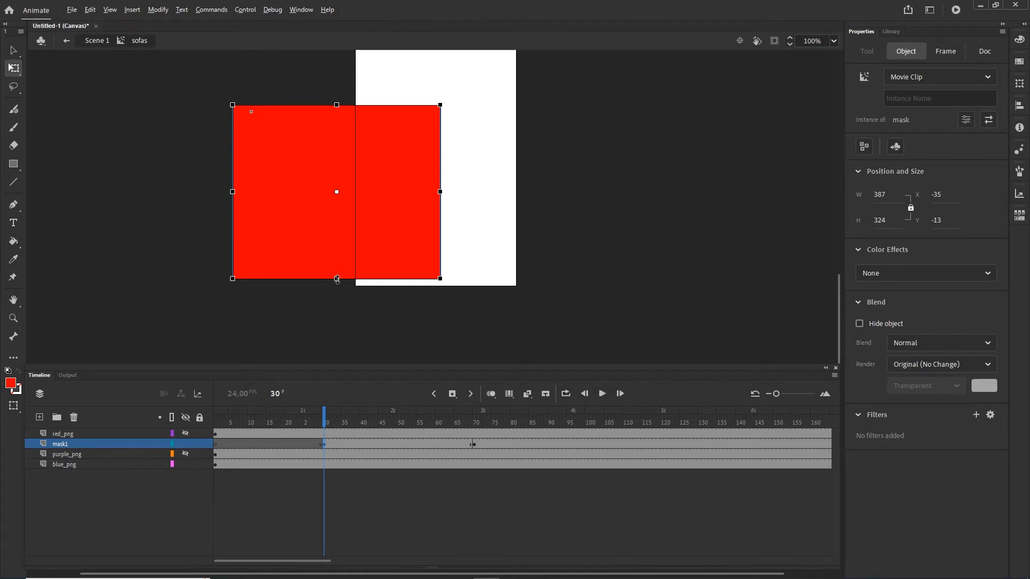
left_click_drag(337, 279, 350, 129)
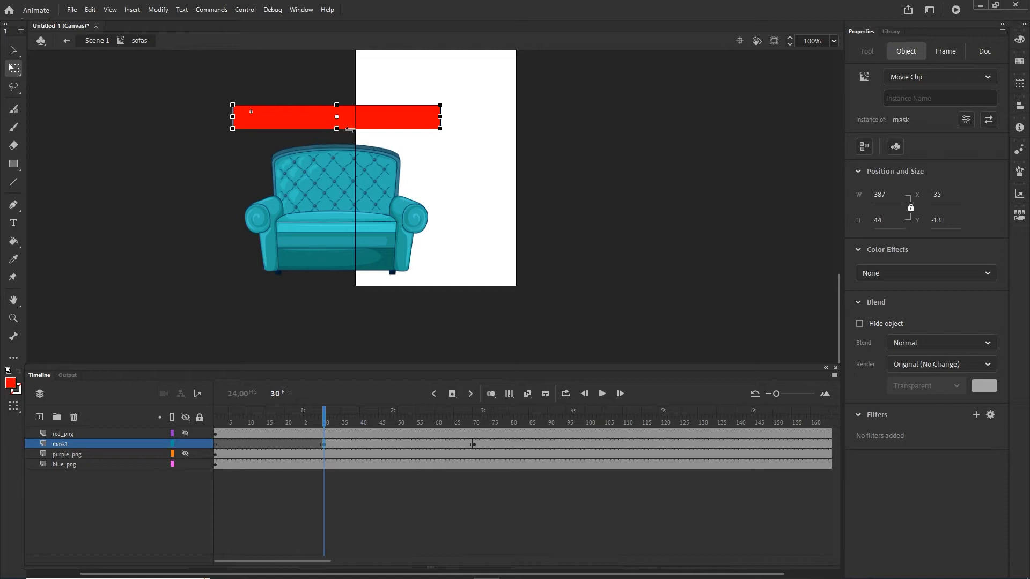
Create a classic tween on mask1 between the keyframes at frames 30 and 70.
right_click(367, 446)
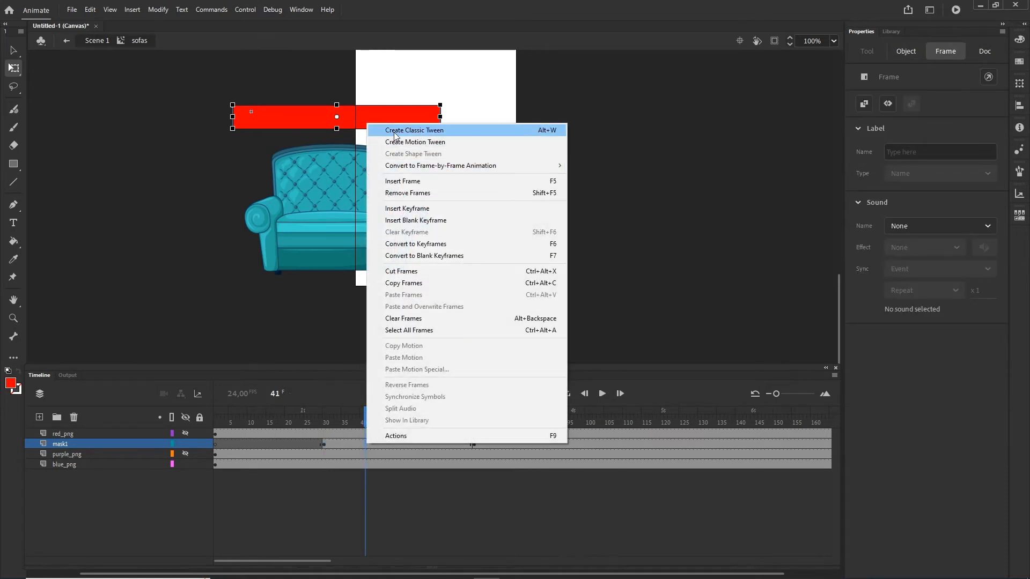
left_click(378, 130)
left_click_drag(366, 420, 322, 456)
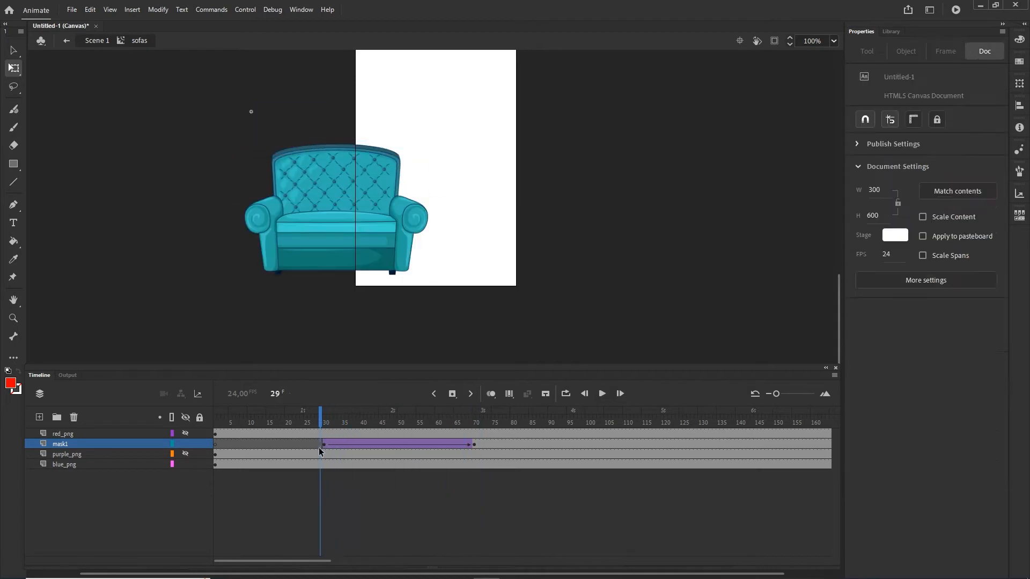
At frame 30, extend the mask downward to about 61 px high, ending just above the sofa.
left_click(324, 444)
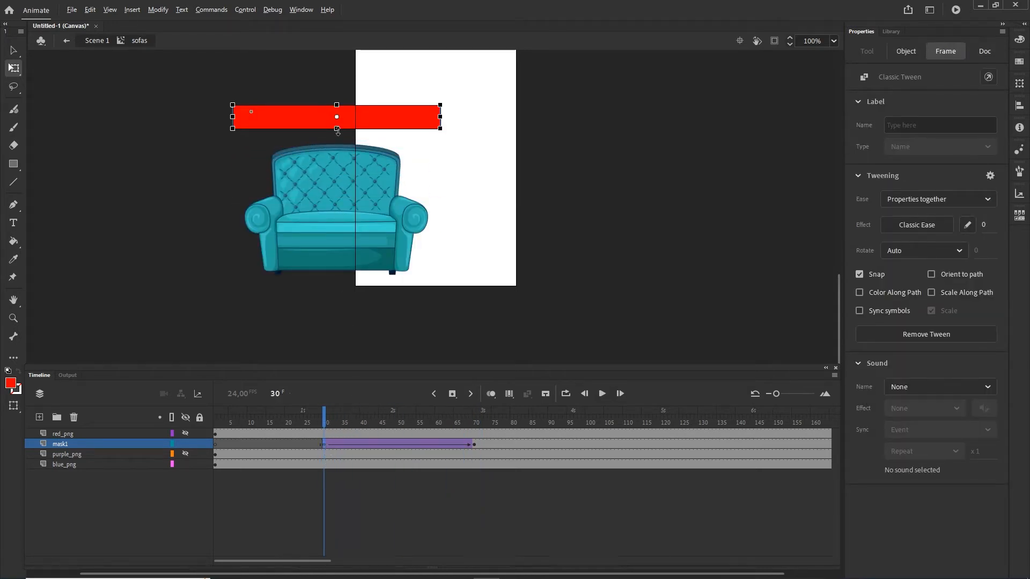
left_click_drag(336, 128, 338, 140)
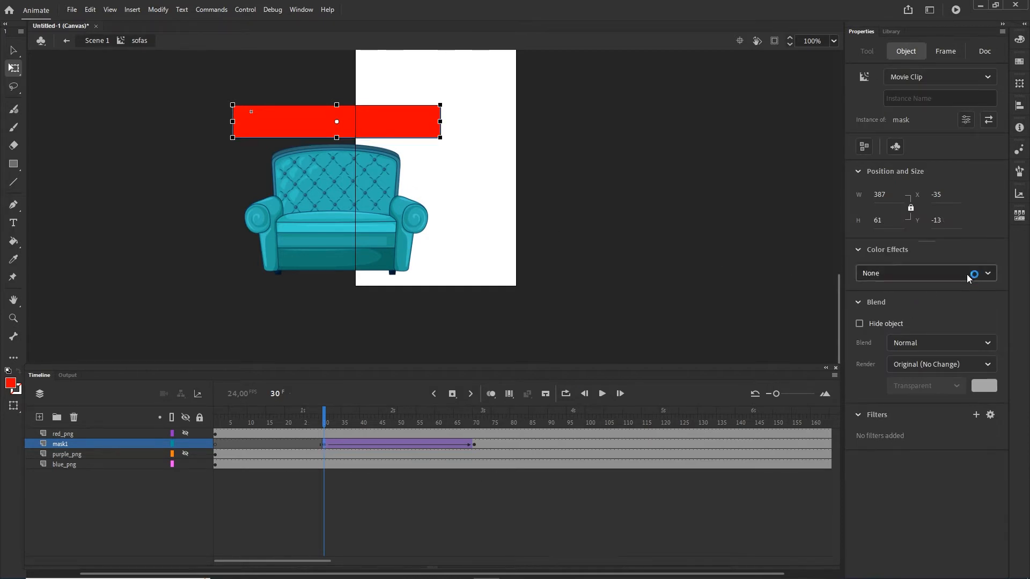
left_click(480, 558)
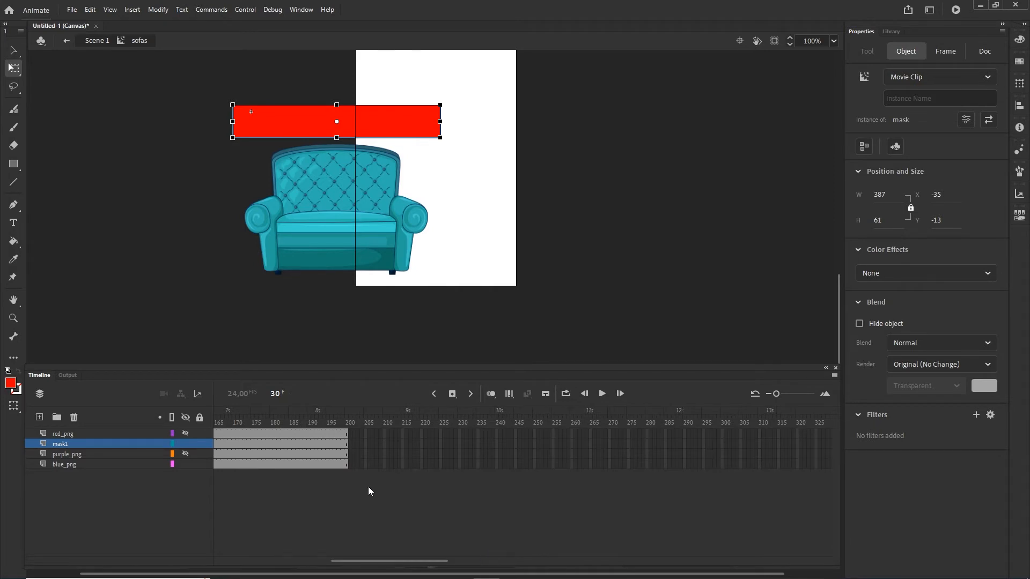
left_click_drag(382, 561, 265, 564)
left_click(367, 513)
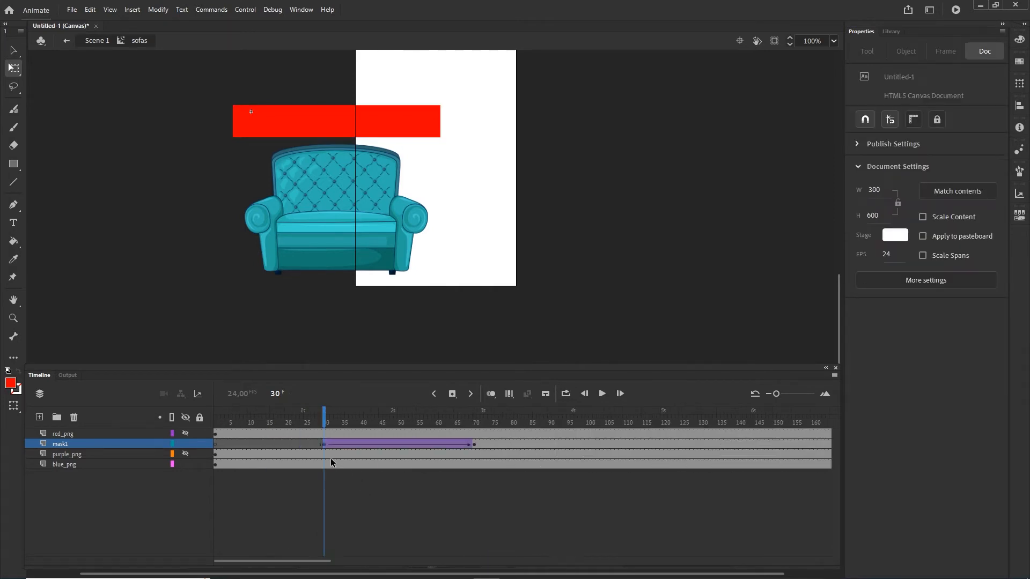
Apply the Quad Ease-In-Out effect to the mask1 tween that starts at frame 30.
left_click(326, 448)
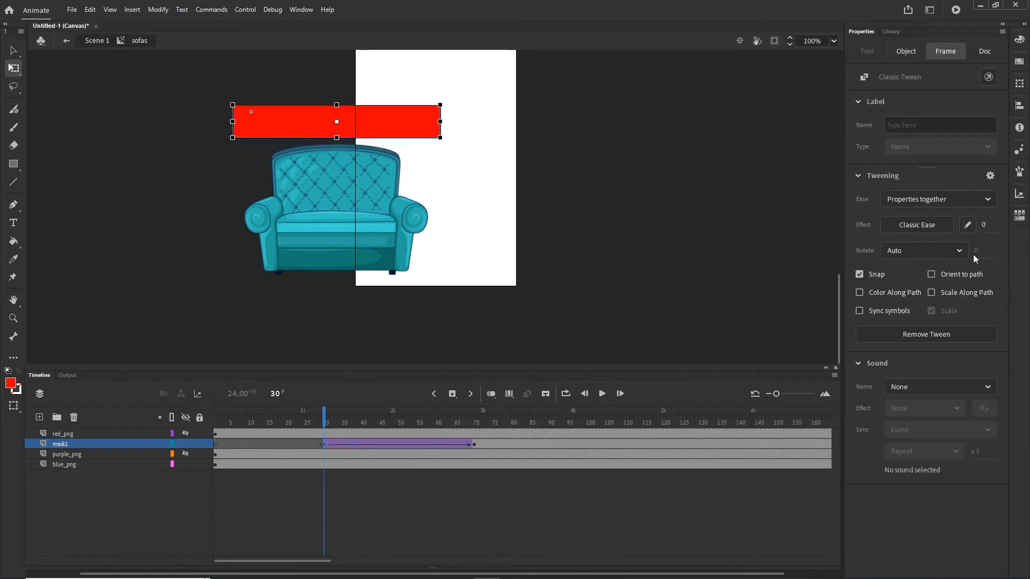
left_click(926, 228)
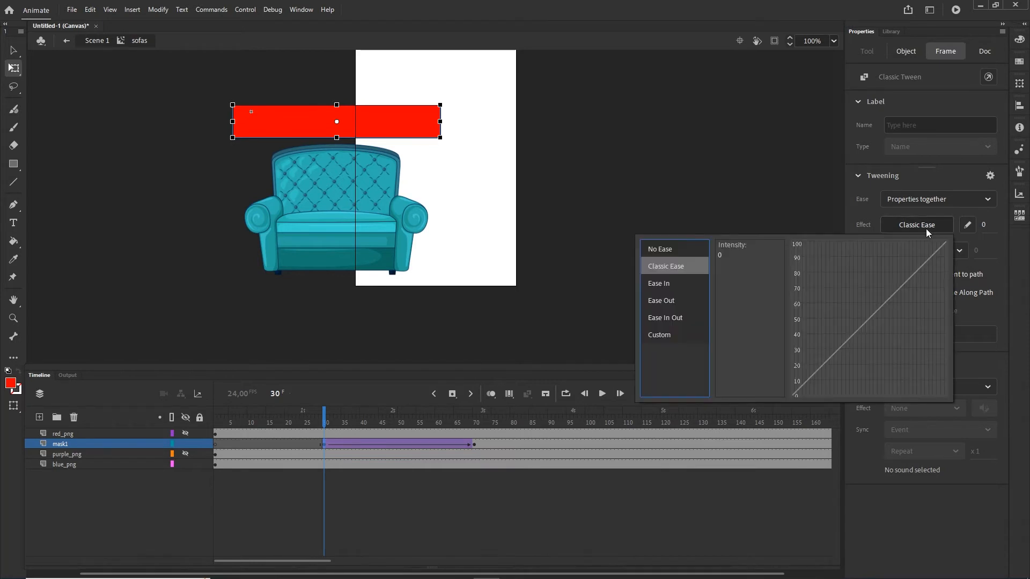
left_click(665, 321)
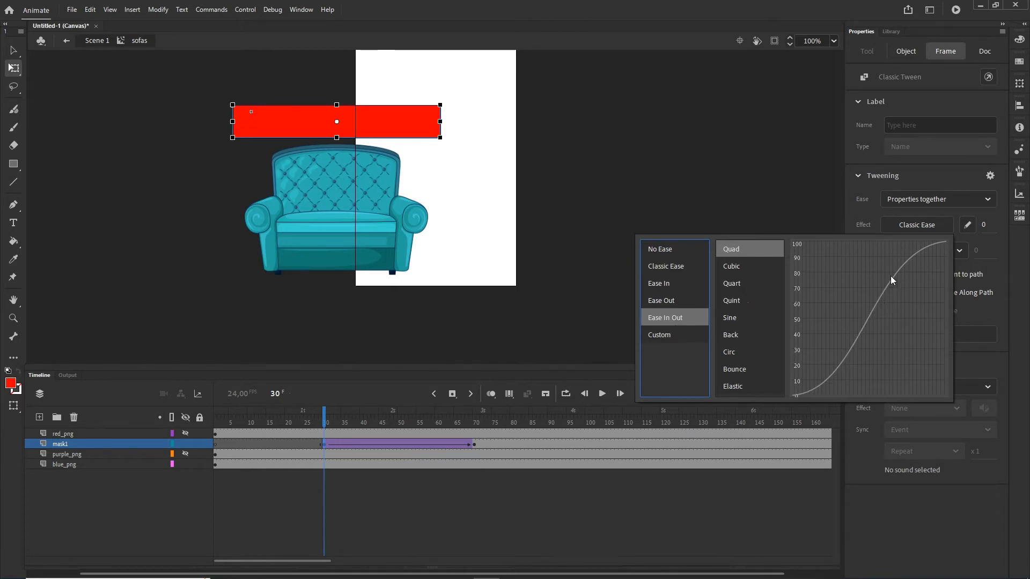
double_click(738, 250)
mouse_move(325, 415)
left_mouse_down()
mouse_move(467, 400)
mouse_move(325, 423)
left_mouse_up()
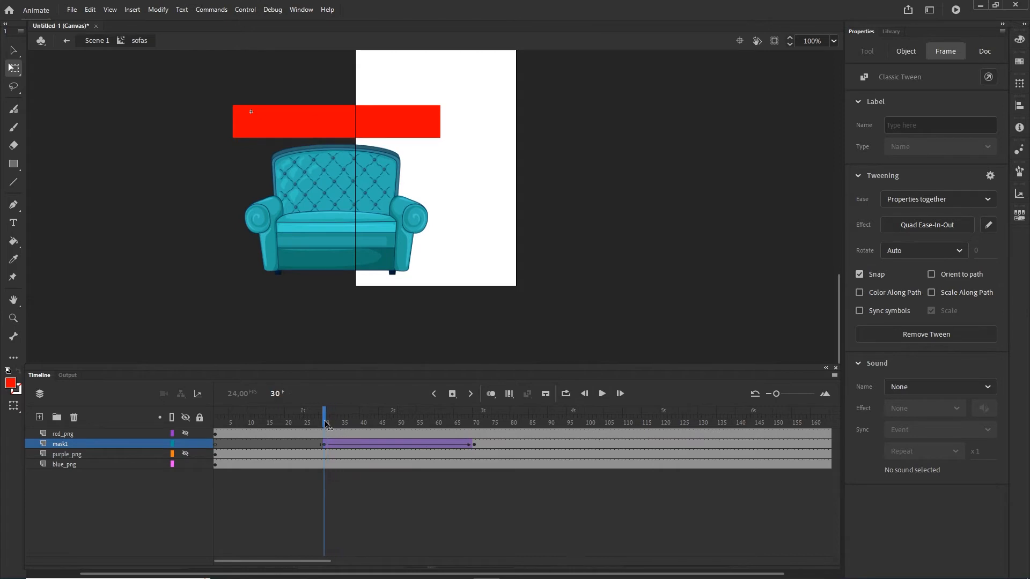
Turn mask1 into a mask layer for purple_png and make the purple_png layer visible again.
right_click(55, 445)
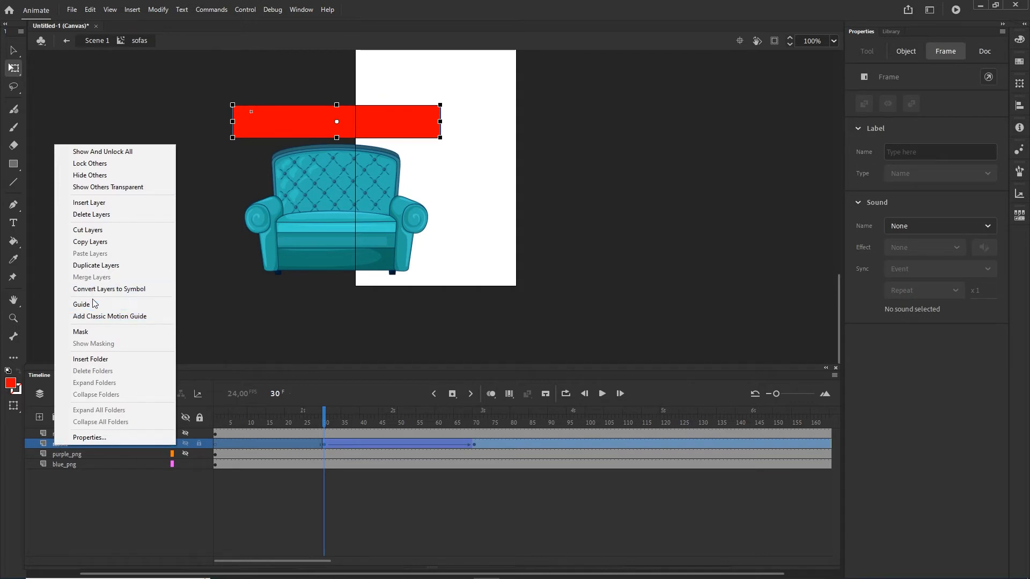
left_click(80, 333)
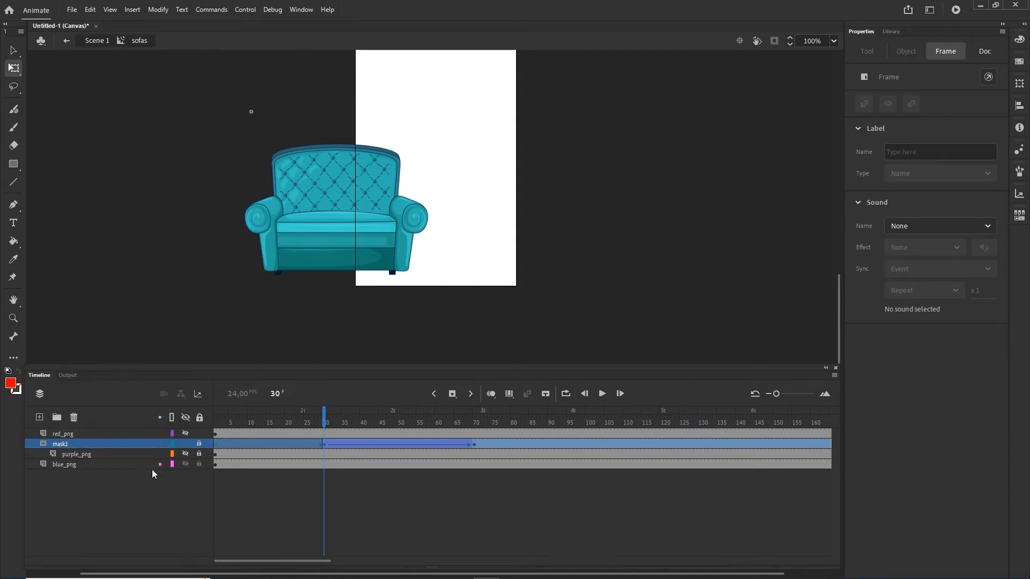
left_click_drag(323, 418, 342, 418)
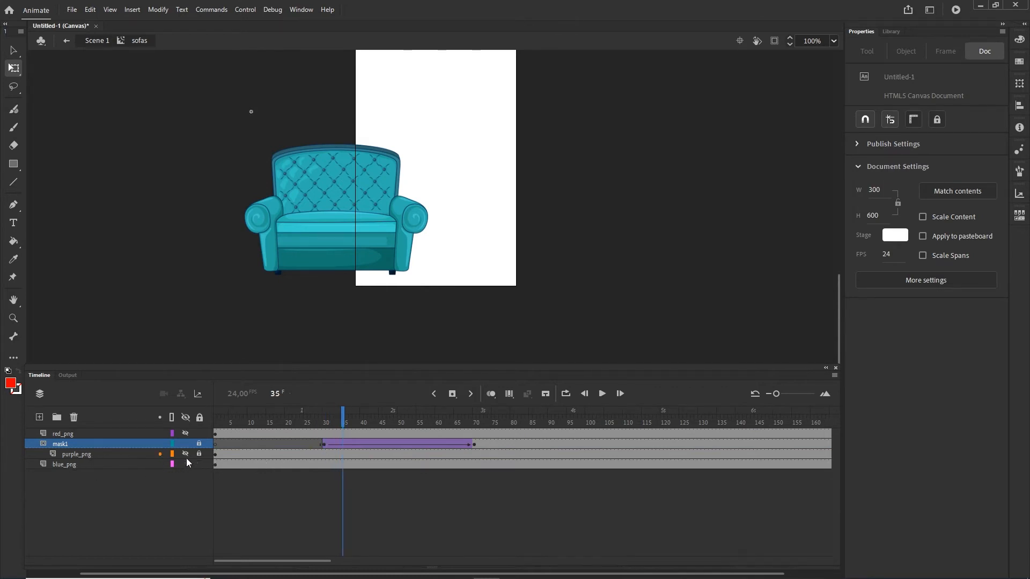
left_click_drag(345, 418, 181, 427)
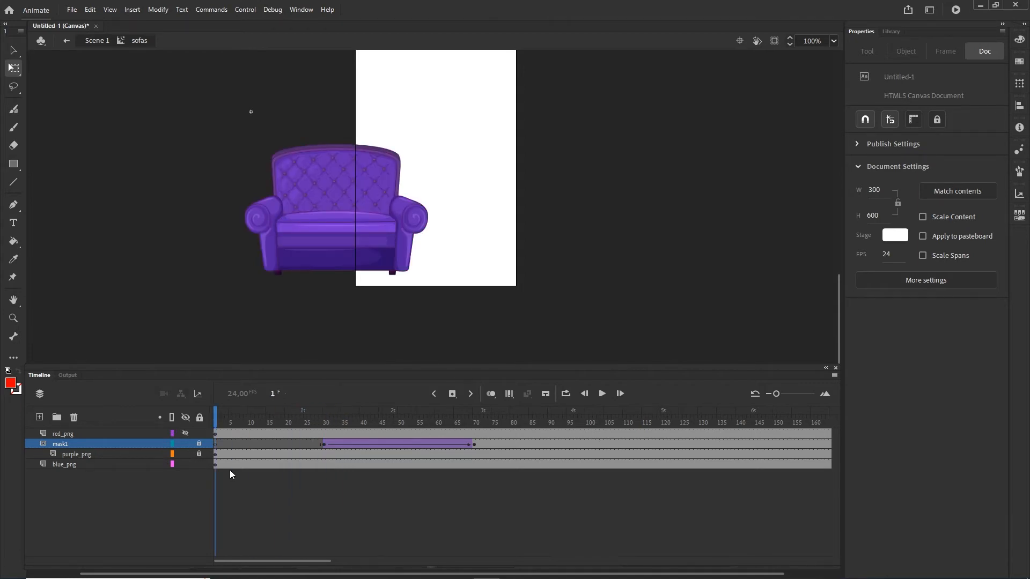
Move the first keyframe of purple_png to frame 30 and preview the reveal up to frame 95.
left_click(74, 455)
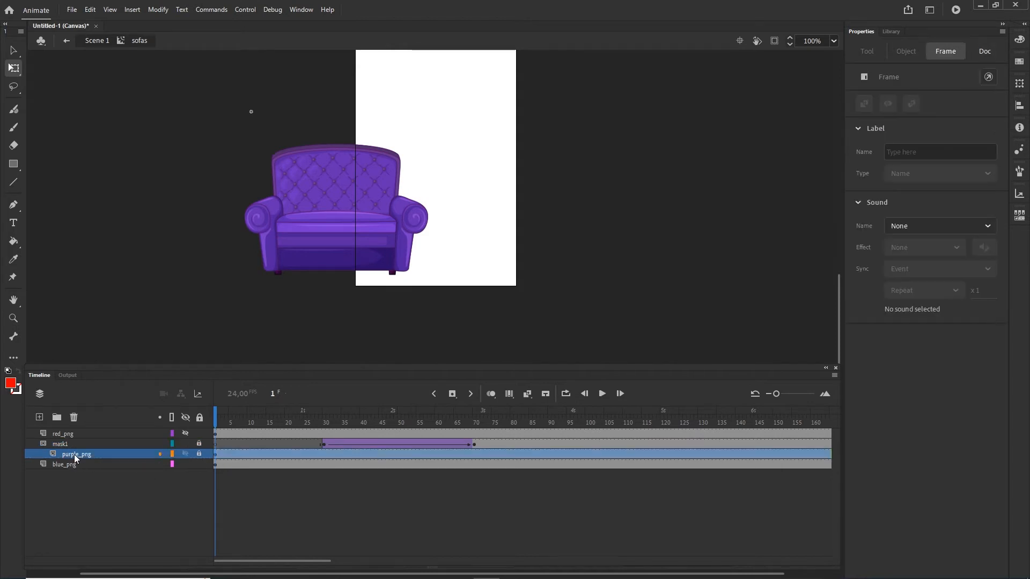
left_click(215, 454)
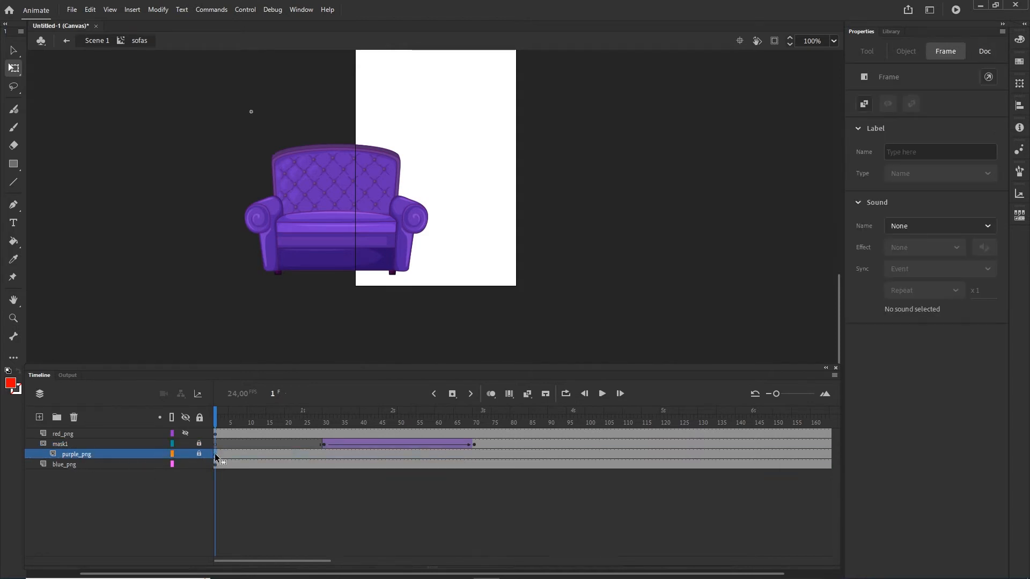
left_click_drag(298, 455, 324, 453)
left_click_drag(320, 415, 568, 409)
Add a new layer directly above red_png and name it mask2.
left_click(44, 474)
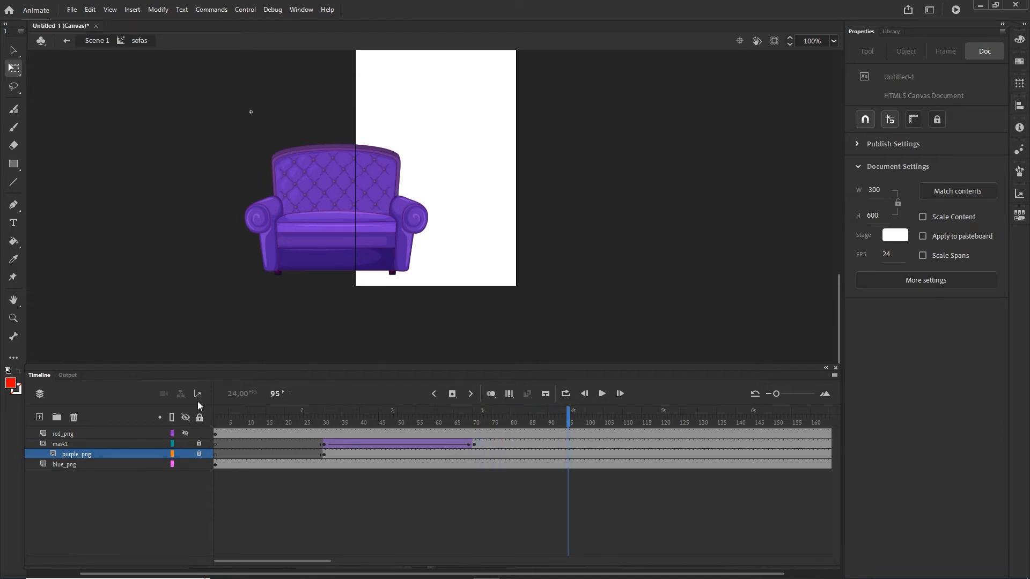
left_click(59, 435)
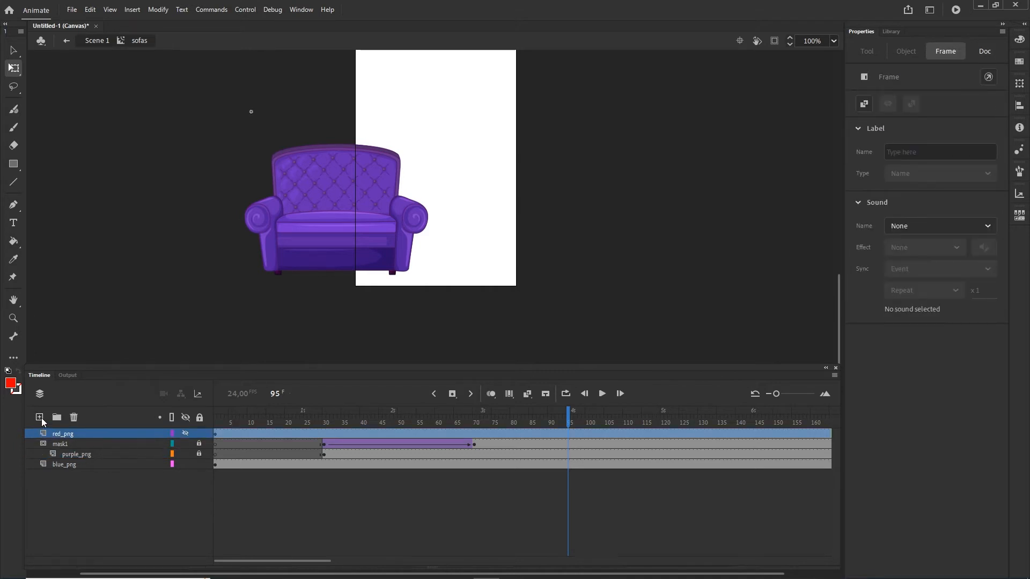
left_click(40, 418)
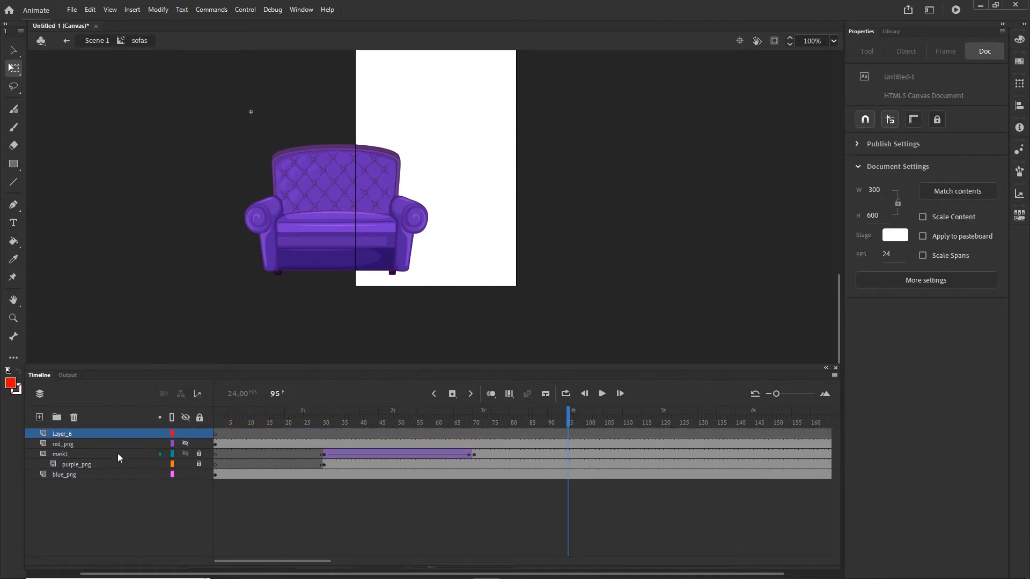
double_click(60, 434)
type("m")
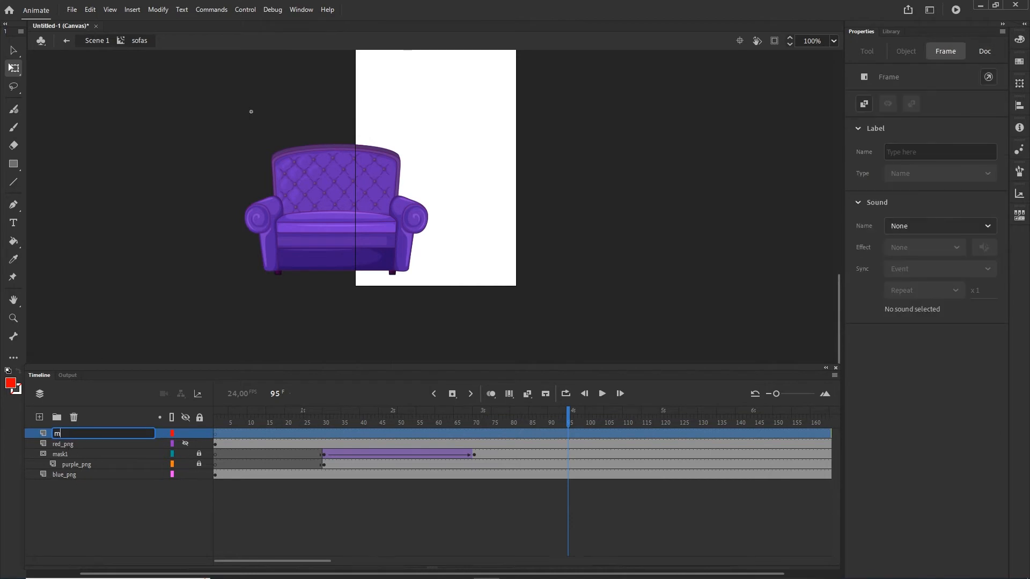
type("ask2")
left_click(94, 522)
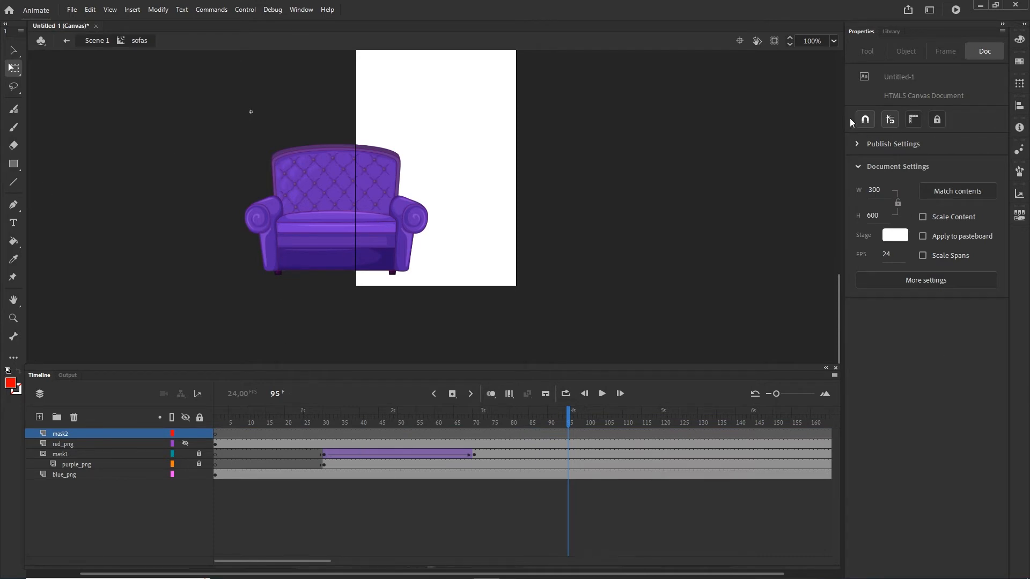
Place an instance of the mask symbol from the library on mask2 so that it covers the sofa.
left_click(893, 32)
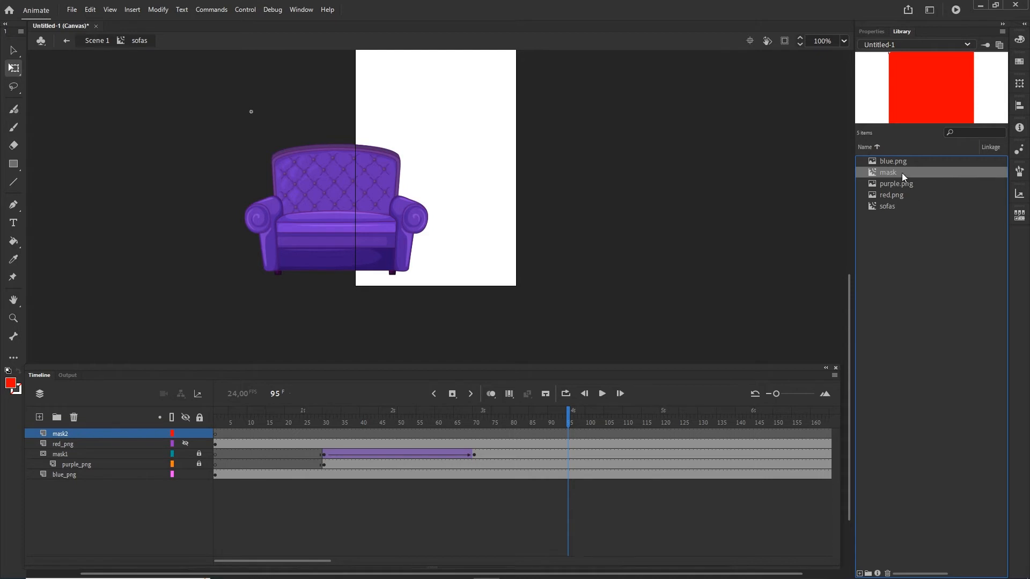
left_click_drag(670, 179, 324, 193)
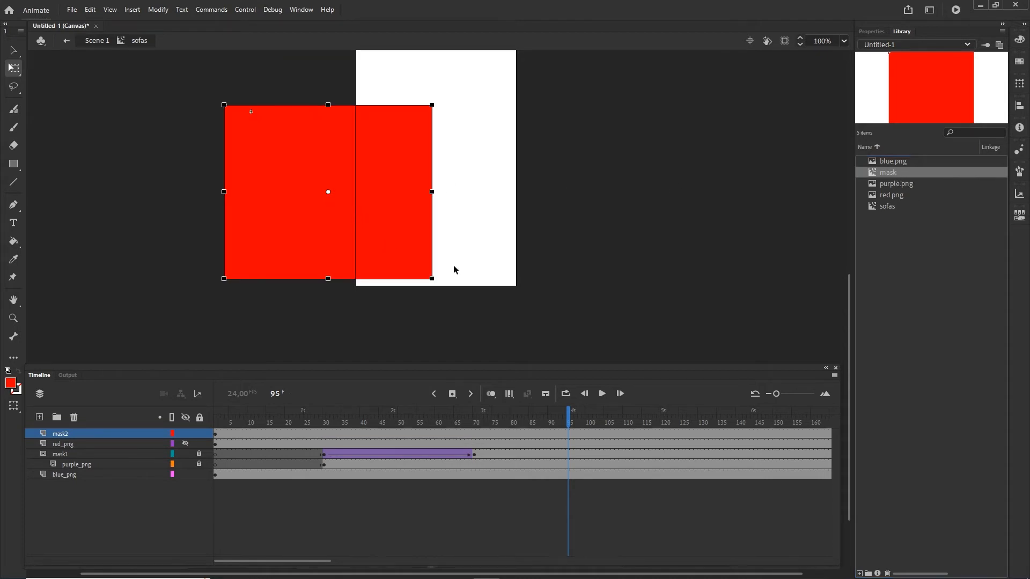
Move the first keyframes of red_png and mask2 to frame 87 and insert a keyframe on mask2 at frame 120.
left_click(215, 444)
left_click_drag(217, 433, 538, 433)
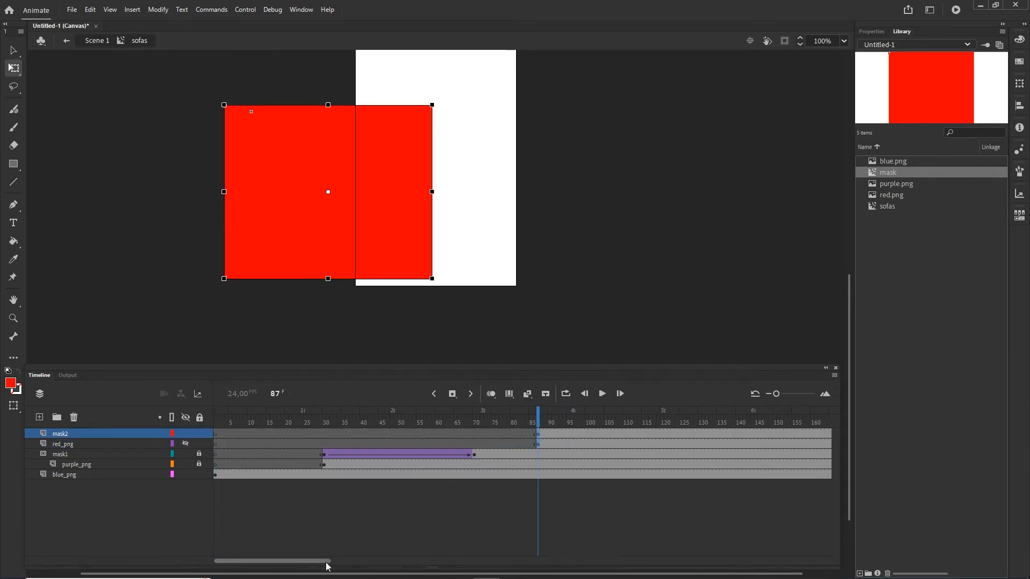
left_click_drag(326, 561, 367, 561)
left_click(453, 442)
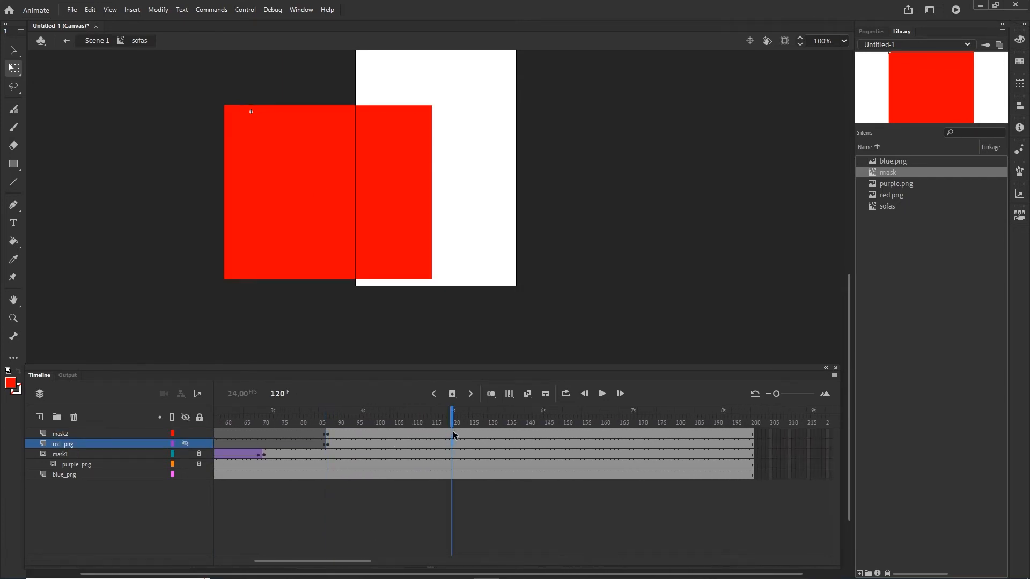
left_click(453, 433)
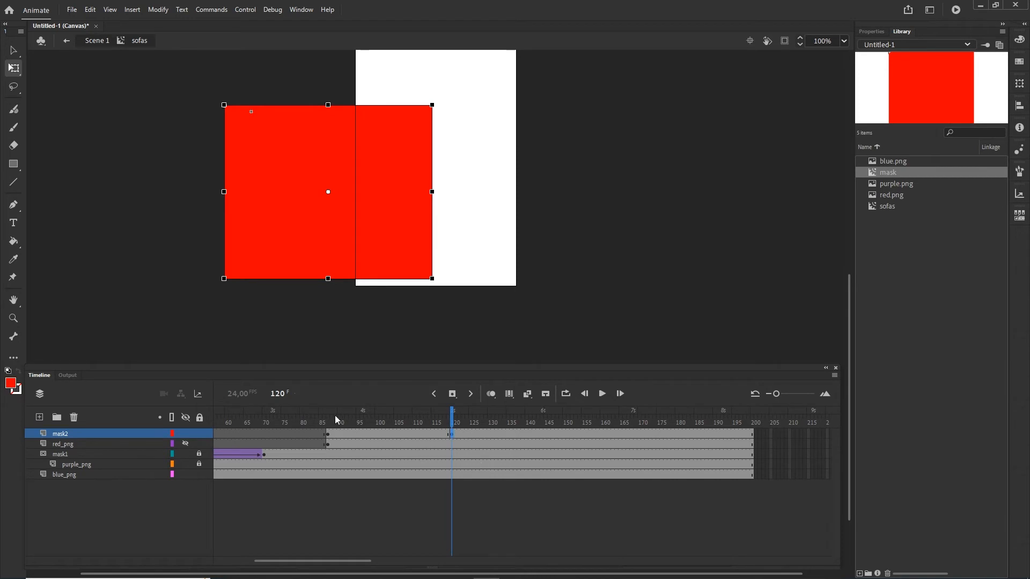
Shrink the mask2 rectangle at frame 87 to a thin strip above the sofa and create a classic tween to frame 120.
left_click(328, 435)
left_click_drag(329, 279, 324, 128)
left_click(375, 434)
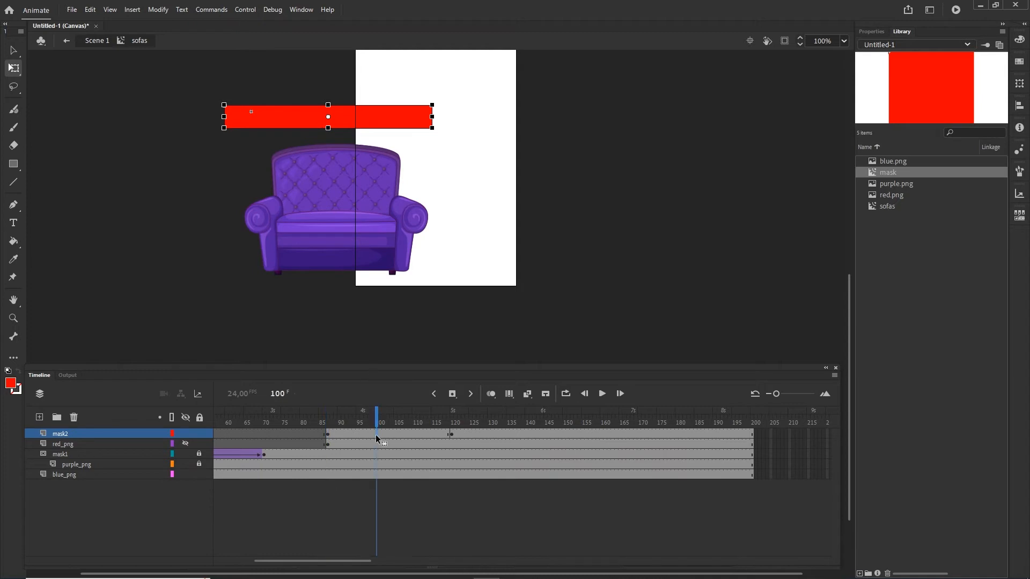
right_click(375, 434)
left_click(411, 123)
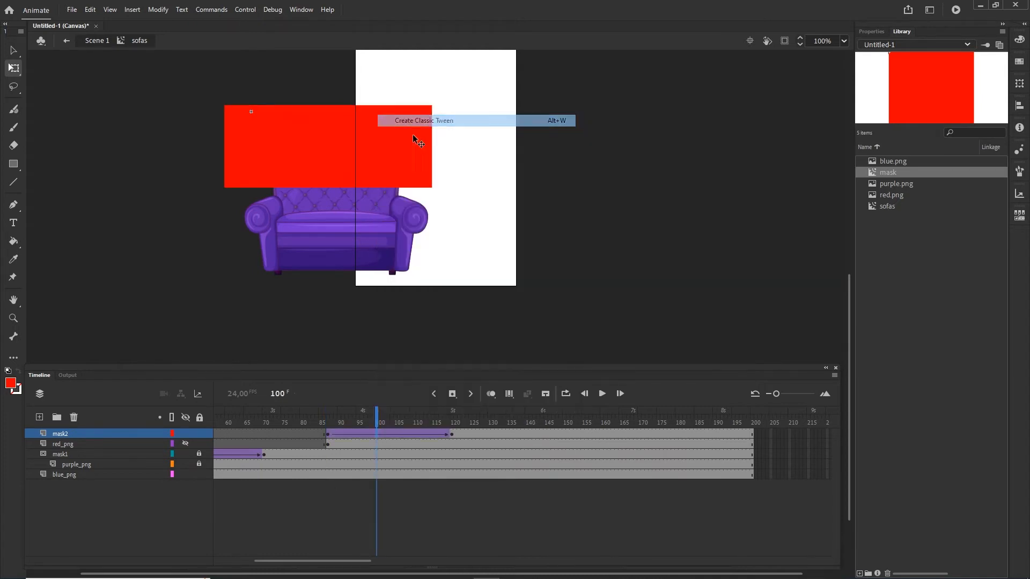
Turn mask2 into a mask layer for a visible red_png and preview the reveal from frame 1 to frame 124.
right_click(64, 436)
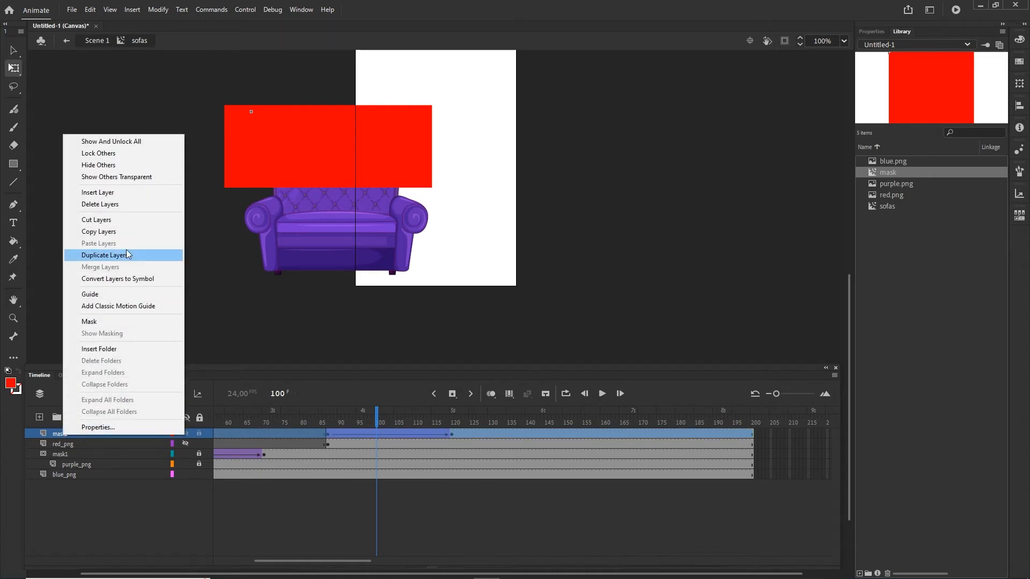
left_click(91, 322)
left_click_drag(377, 418, 149, 426)
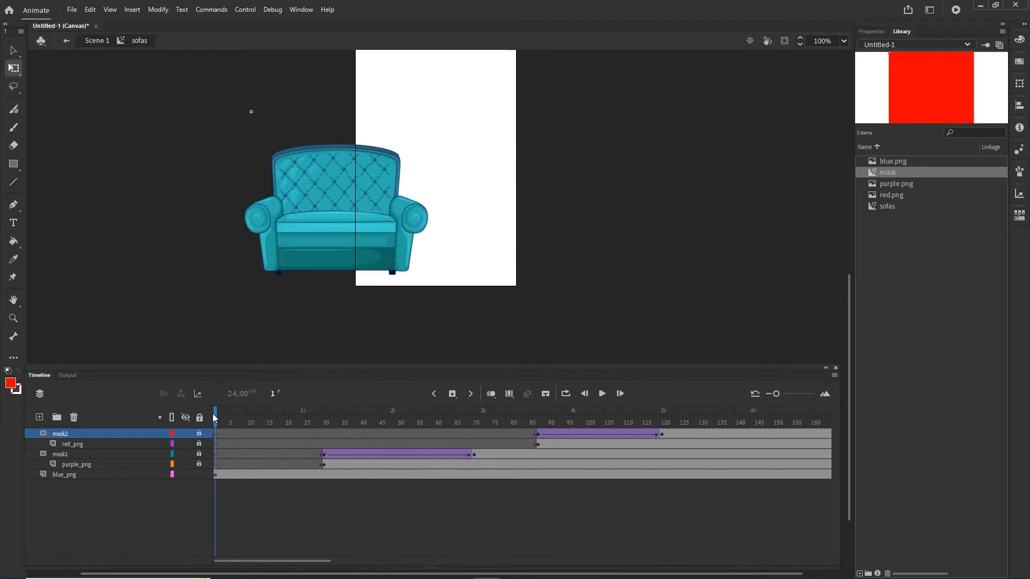
left_click_drag(215, 418, 670, 392)
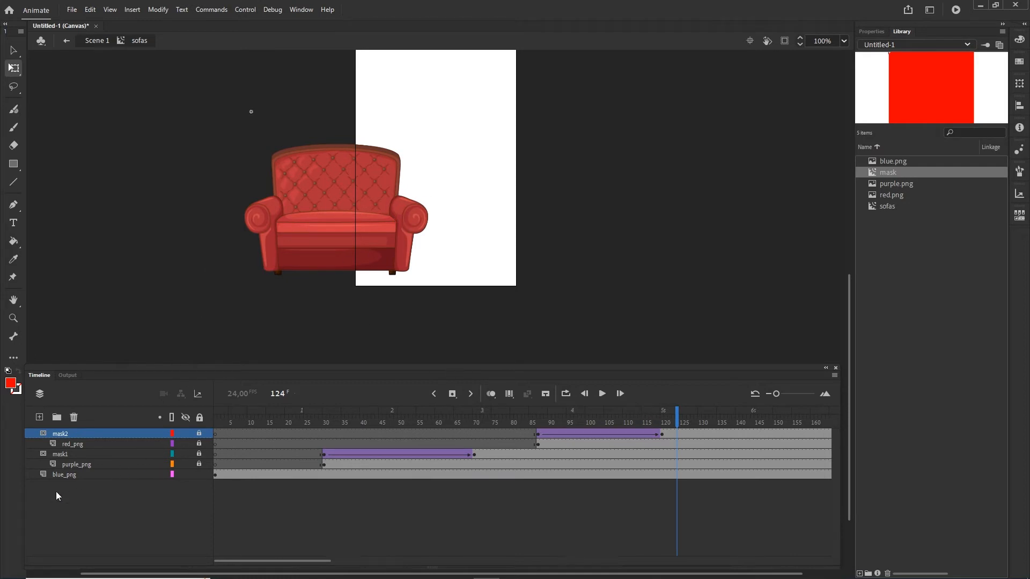
Duplicate the blue_png layer and move the copy above mask2 at the top of the layer stack.
left_click(64, 475)
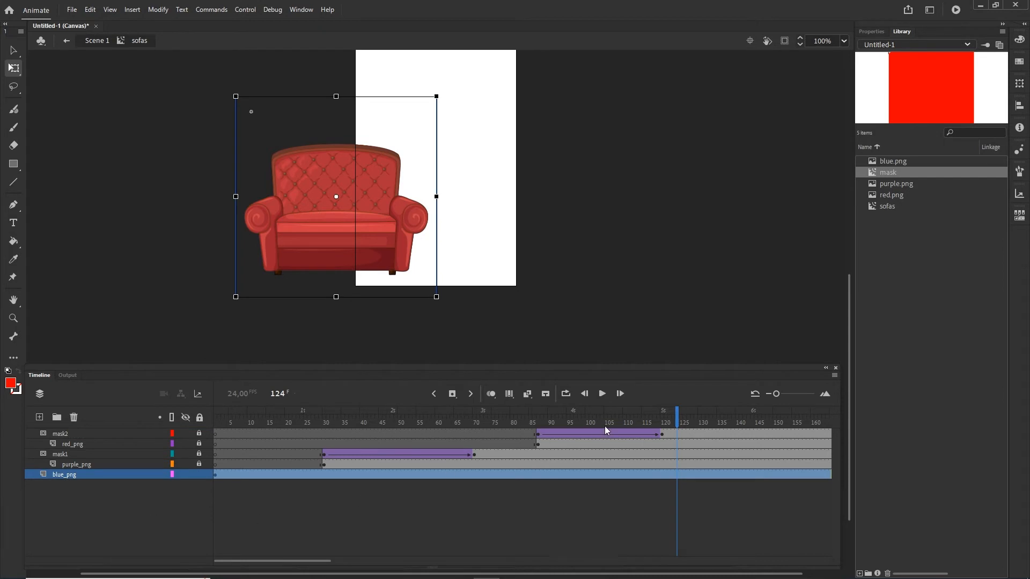
left_click_drag(677, 423, 210, 431)
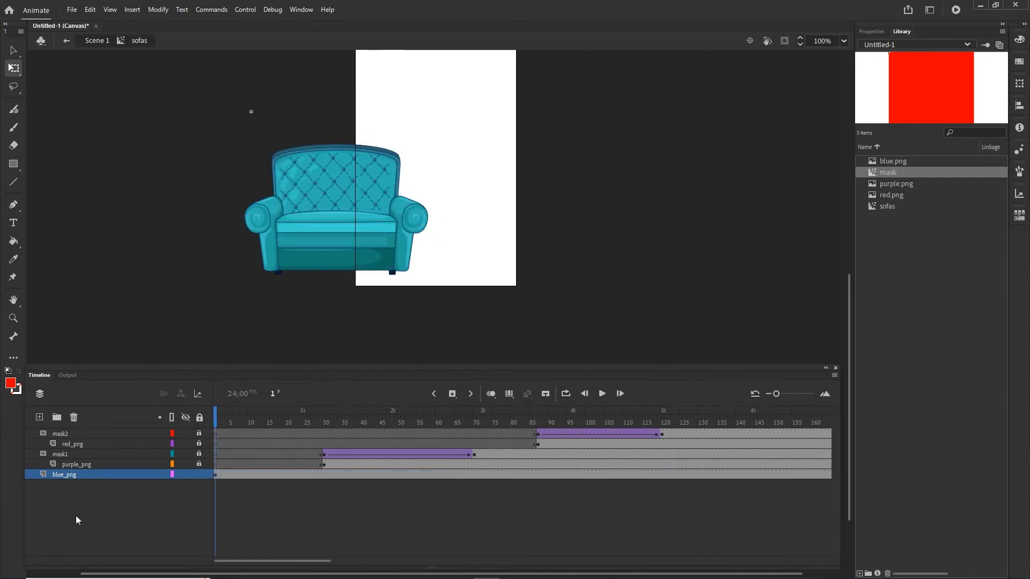
right_click(63, 475)
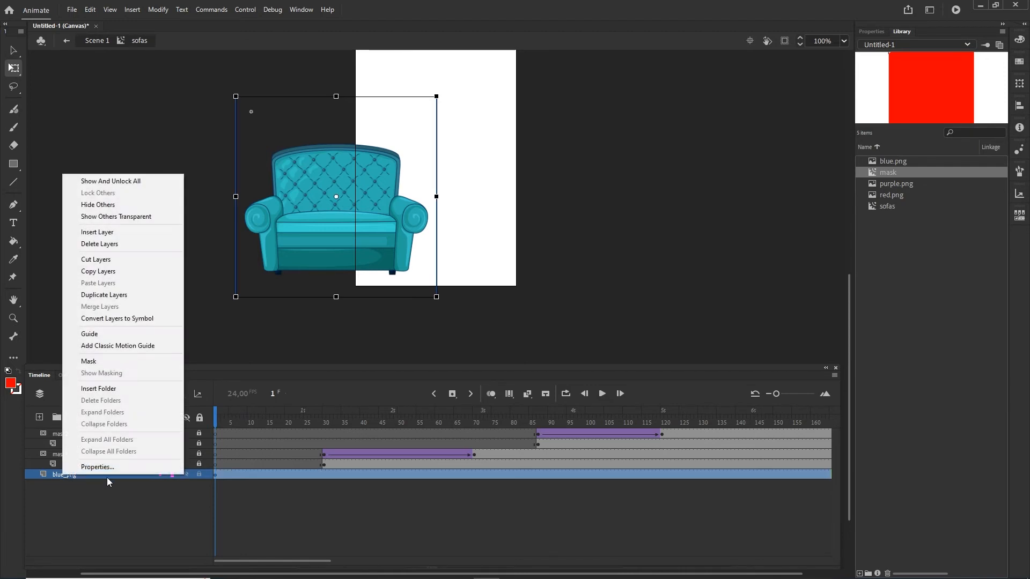
left_click(104, 299)
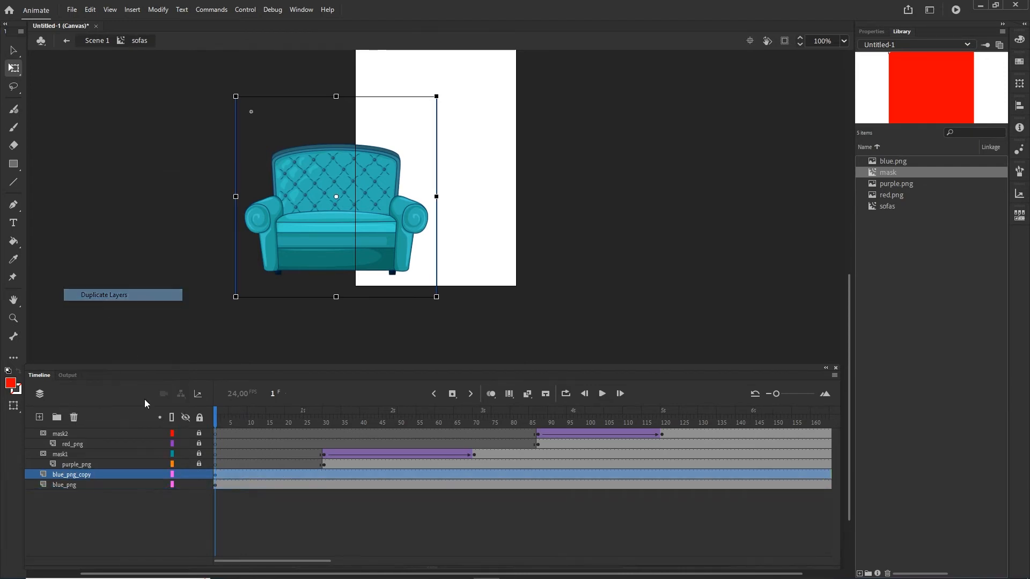
left_click_drag(77, 432, 77, 431)
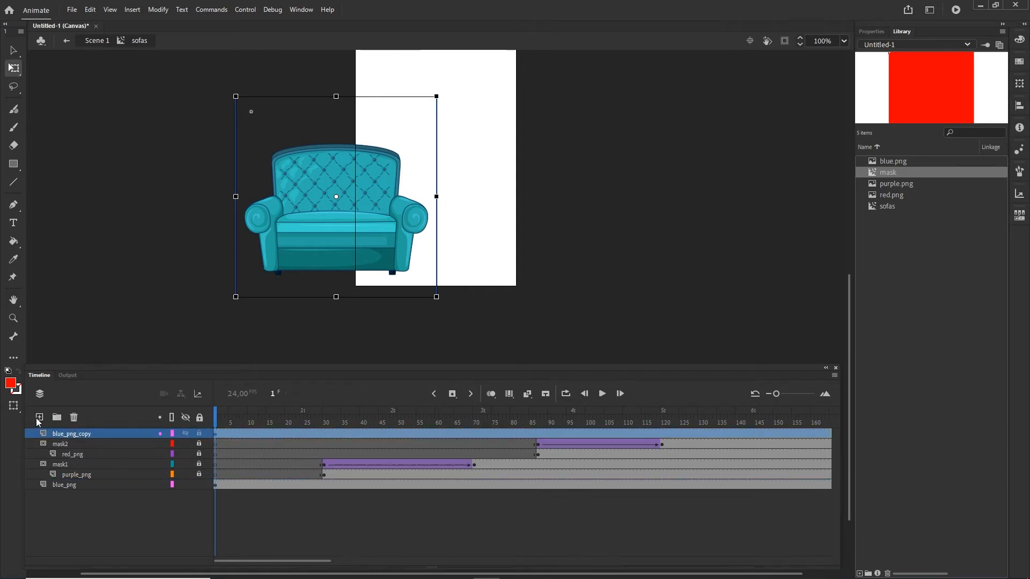
Add a layer named mask3 above blue_png_copy and place an instance of the mask symbol on it covering the sofa.
left_click(39, 417)
double_click(63, 434)
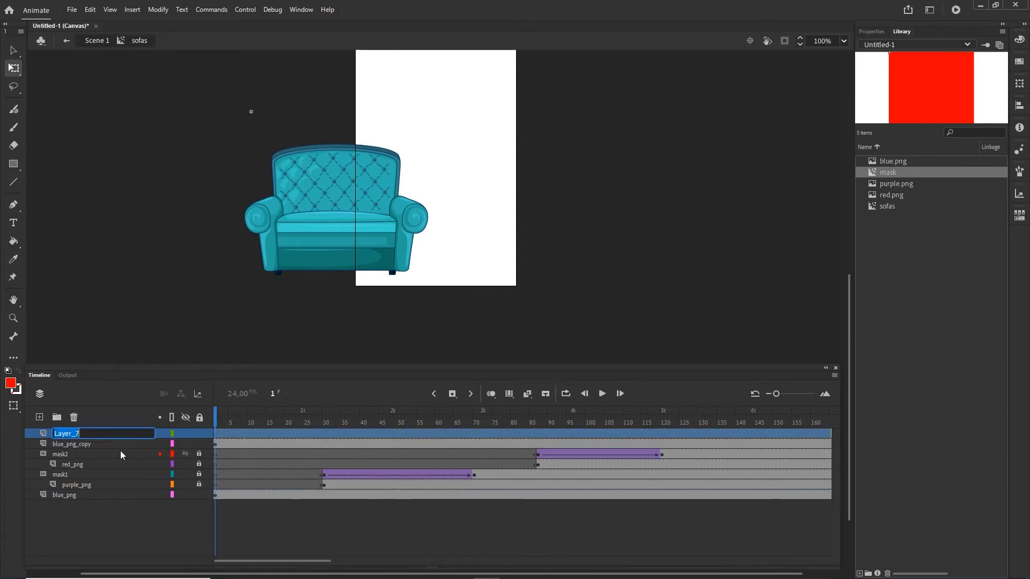
type("masks")
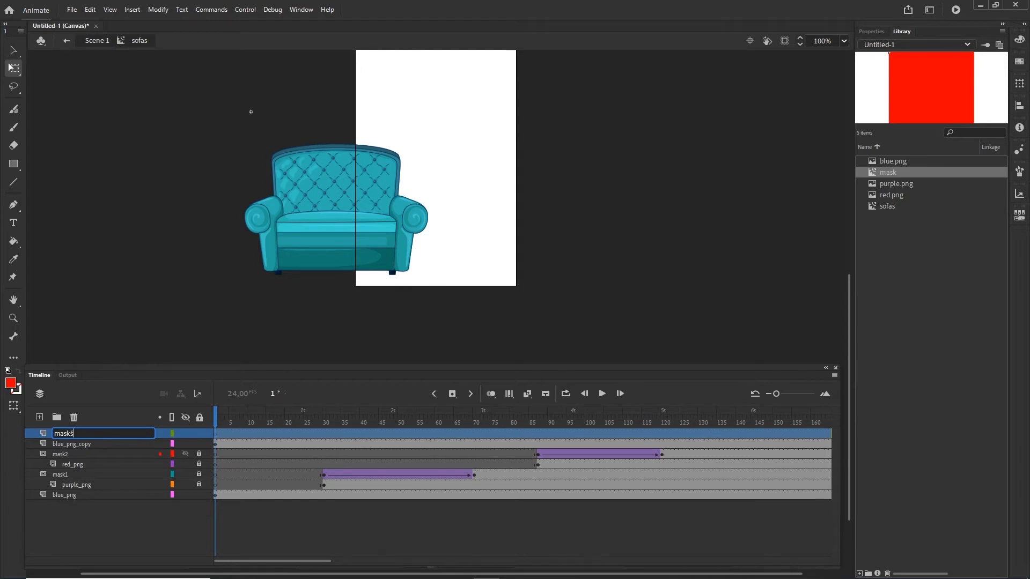
key("BackSpace")
type("3")
key("Return")
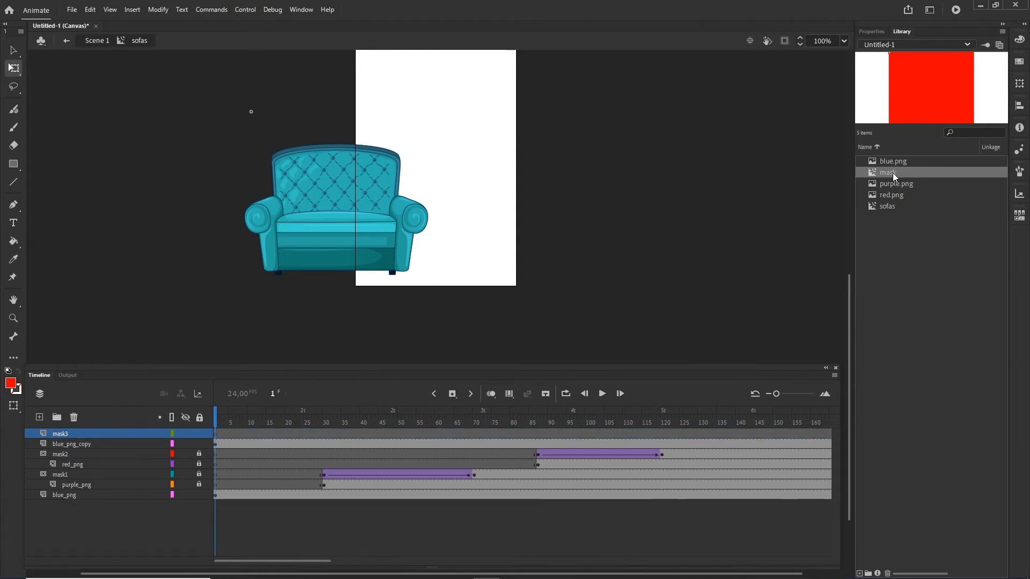
left_click_drag(893, 177, 344, 191)
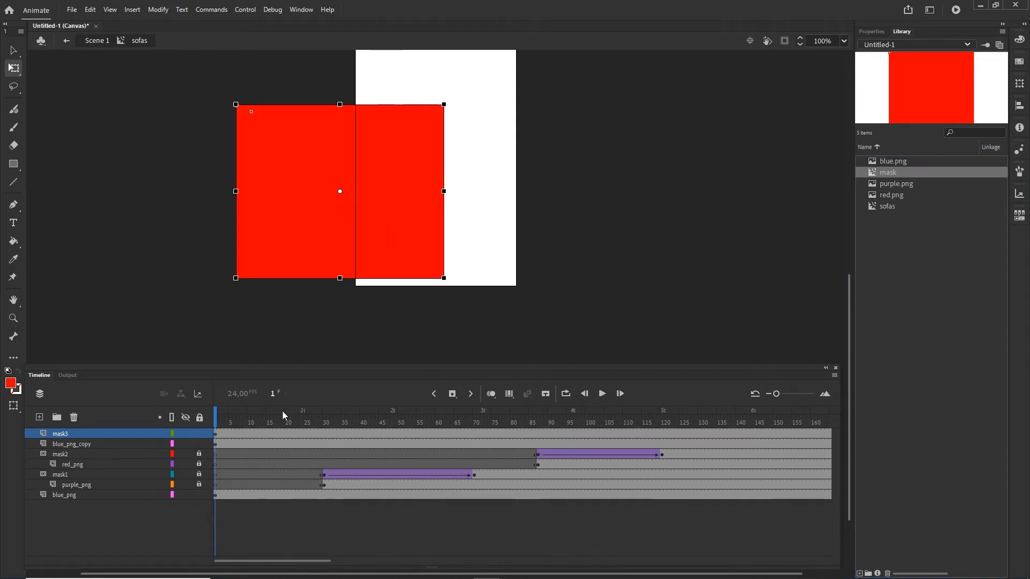
Move the first keyframes of blue_png_copy and mask3 to frame 129 and insert a keyframe on mask3 at frame 158.
left_click(218, 444)
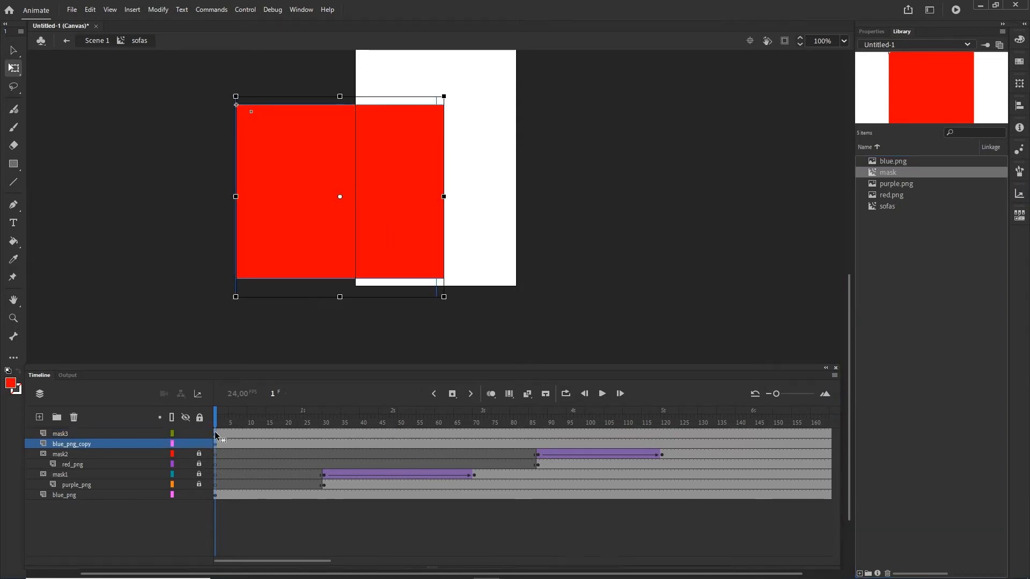
left_click_drag(668, 439, 694, 432)
left_click_drag(317, 562, 370, 563)
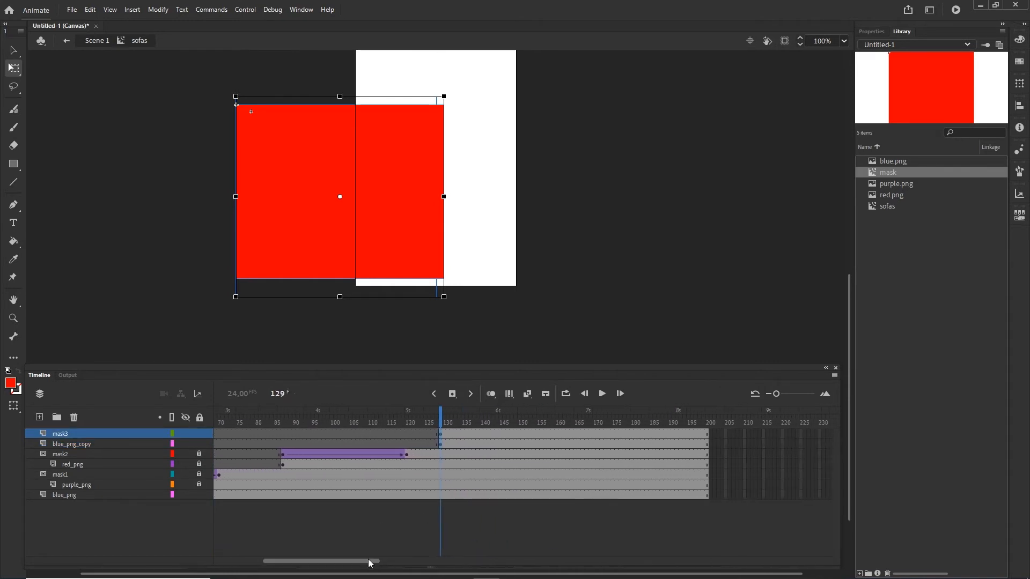
left_click(550, 433)
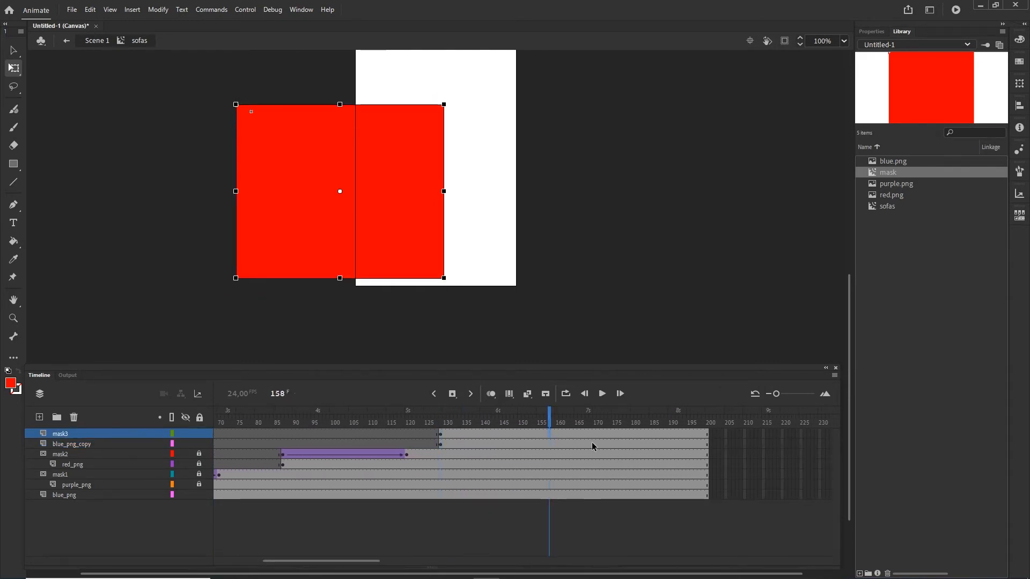
key("F6")
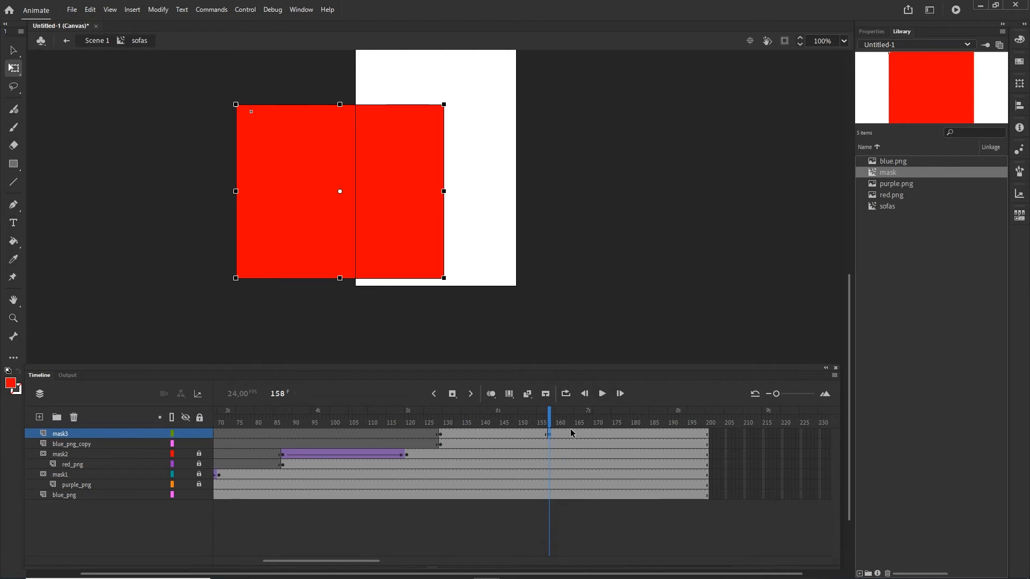
Shrink the mask3 rectangle at frame 129 to a thin strip above the sofa and create a classic tween to frame 158.
left_click(440, 435)
left_click_drag(340, 278, 340, 130)
right_click(491, 434)
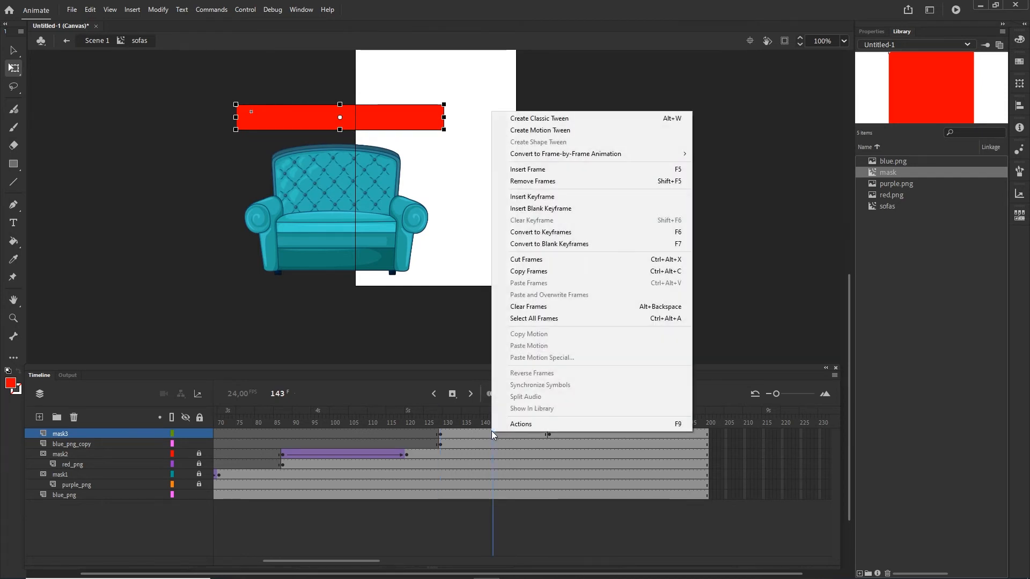
left_click(544, 130)
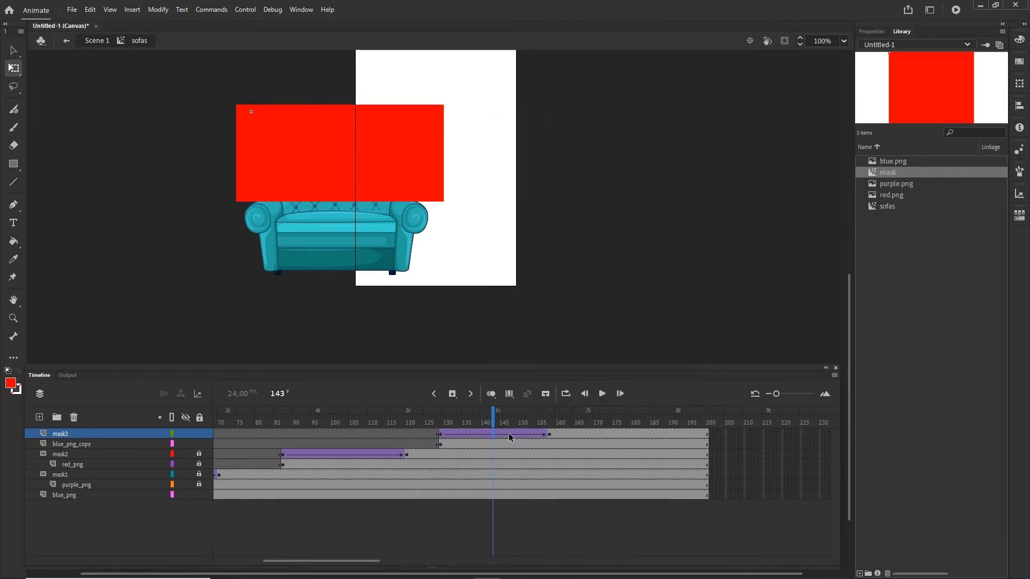
mouse_move(493, 421)
left_mouse_down()
mouse_move(441, 418)
mouse_move(512, 420)
left_mouse_up()
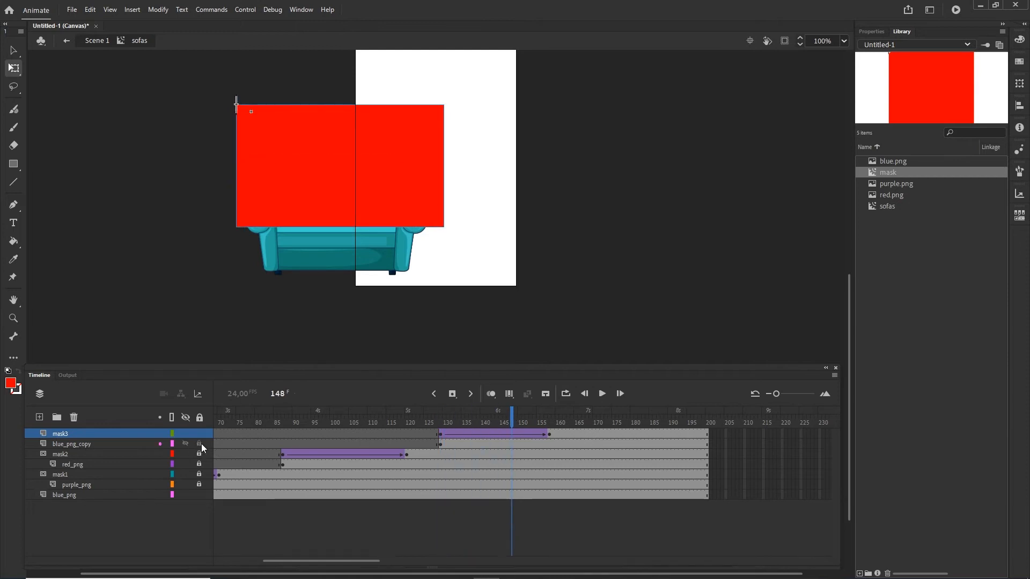
Turn mask3 into a mask layer for blue_png_copy and preview the reveal up to frame 154.
right_click(64, 433)
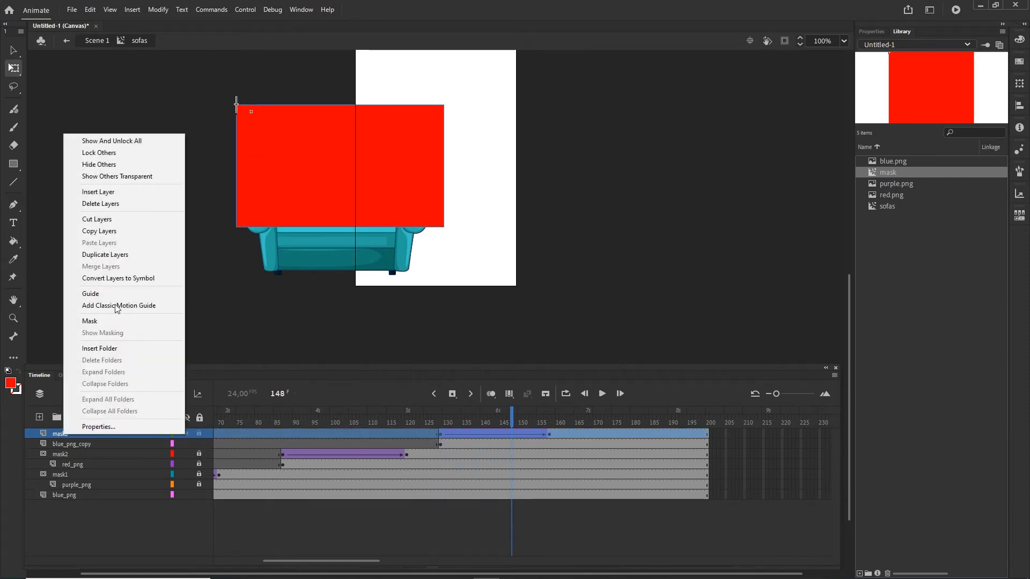
left_click(98, 321)
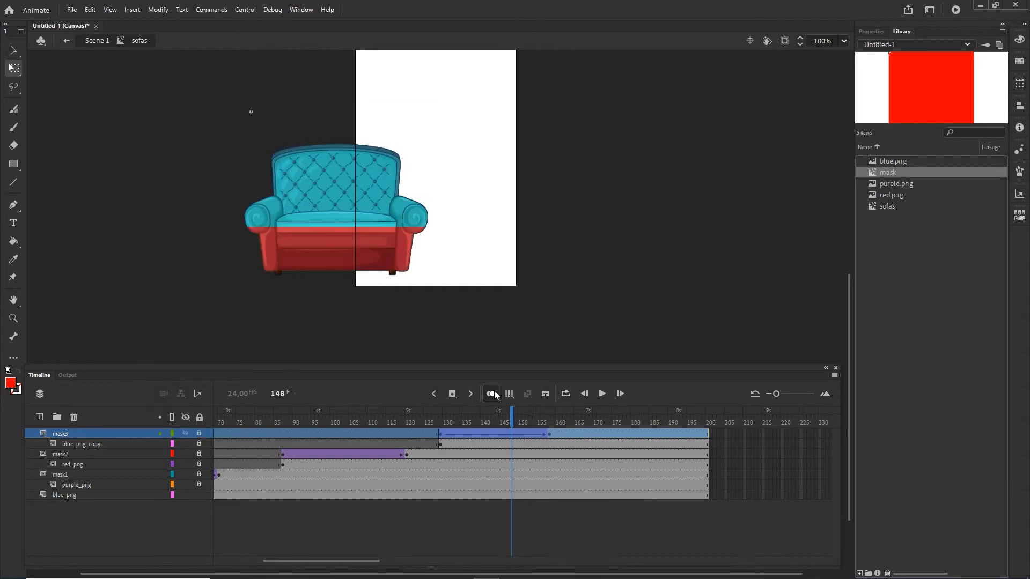
left_click_drag(426, 410, 534, 411)
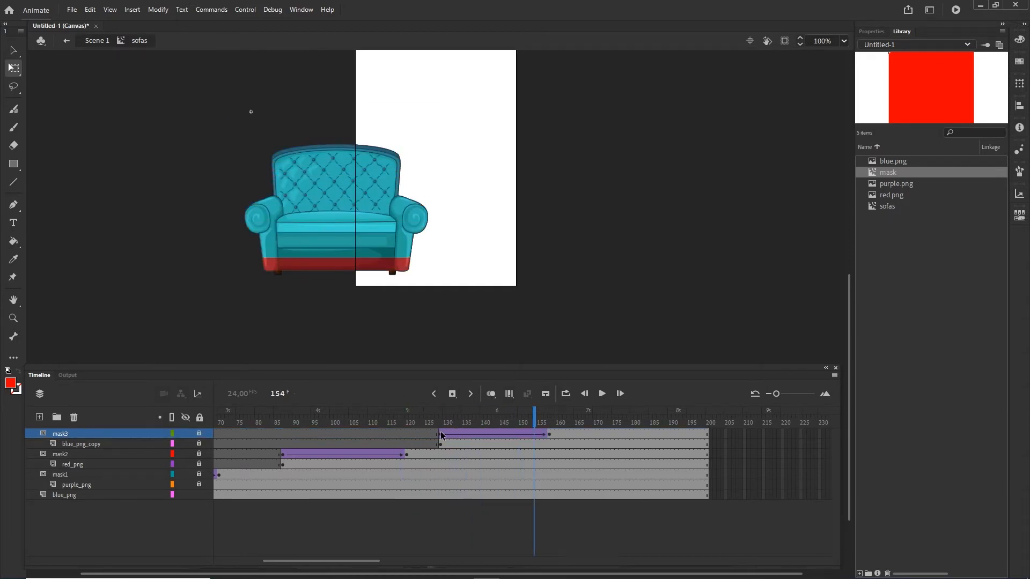
Apply the Quad Ease-In-Out effect to the mask3 tween starting at frame 129.
left_click(440, 434)
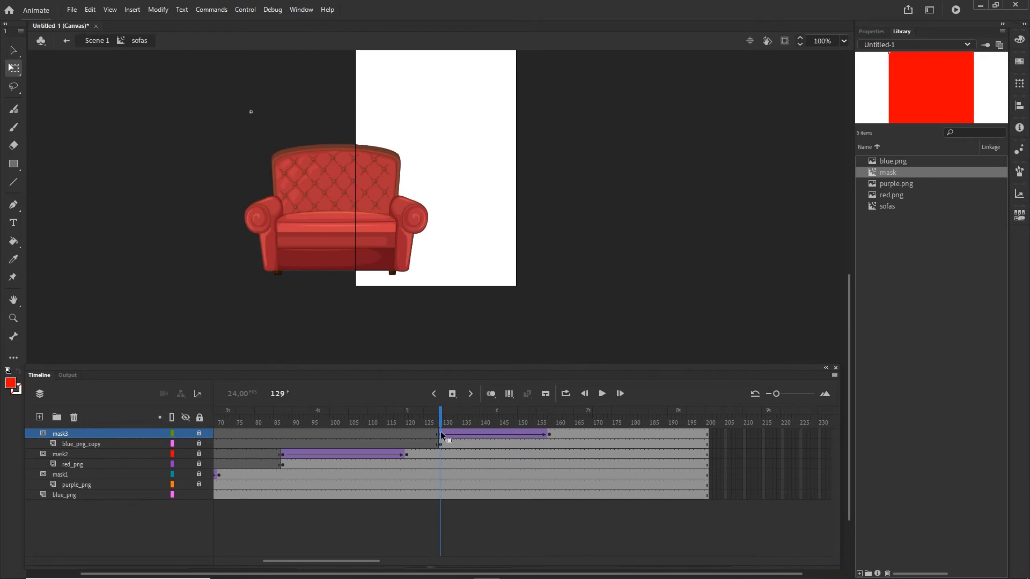
left_click(871, 32)
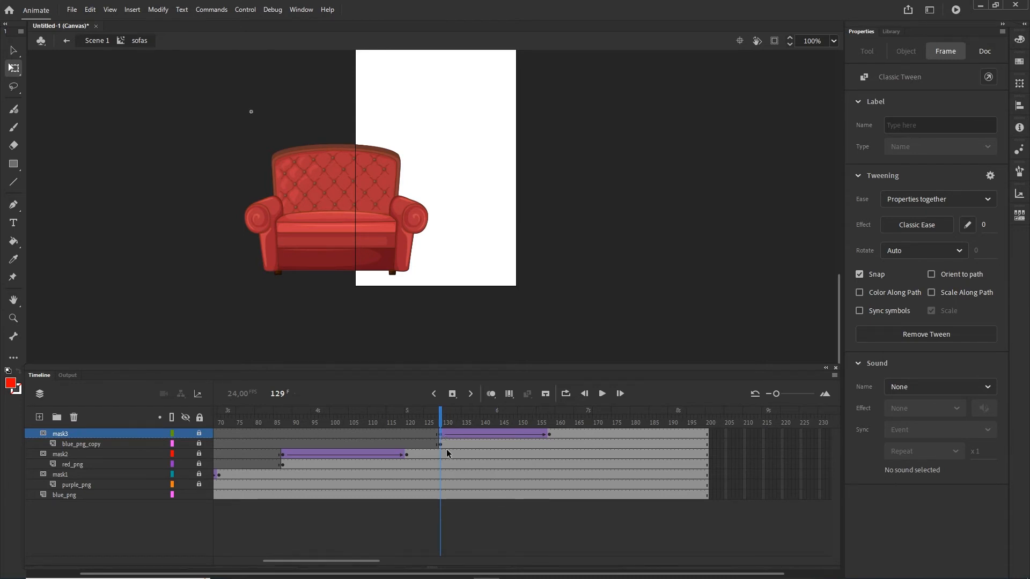
left_click(918, 224)
left_click(679, 316)
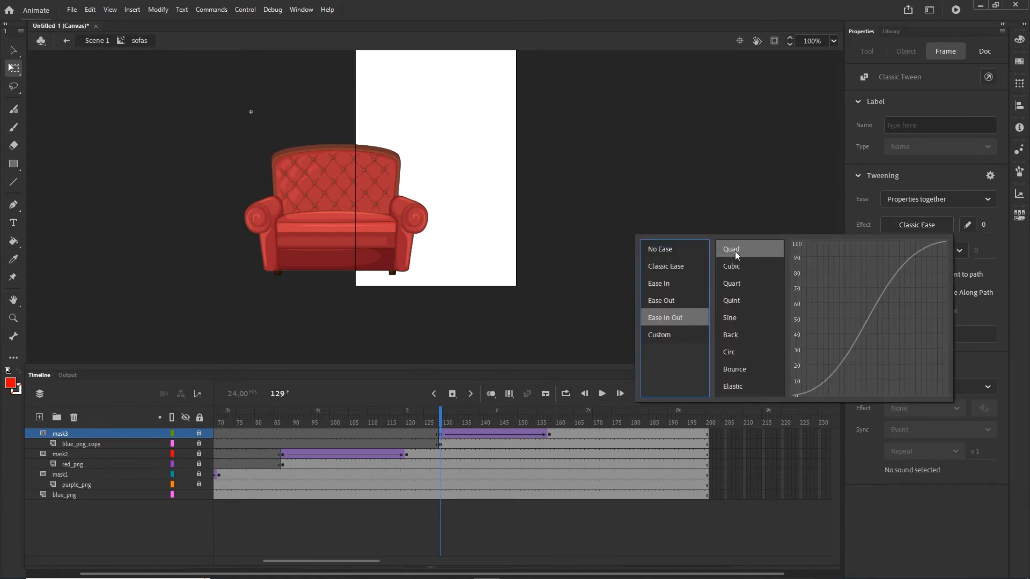
double_click(735, 251)
Apply the Quad Ease-In-Out effect to the mask2 tween starting at frame 87.
left_click_drag(374, 560, 324, 560)
left_click(538, 456)
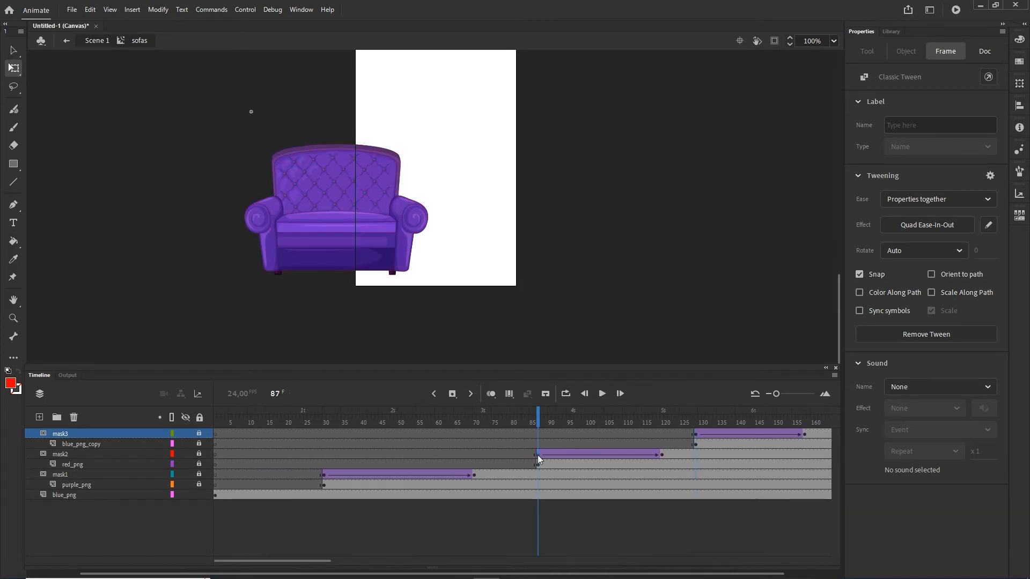
left_click(907, 227)
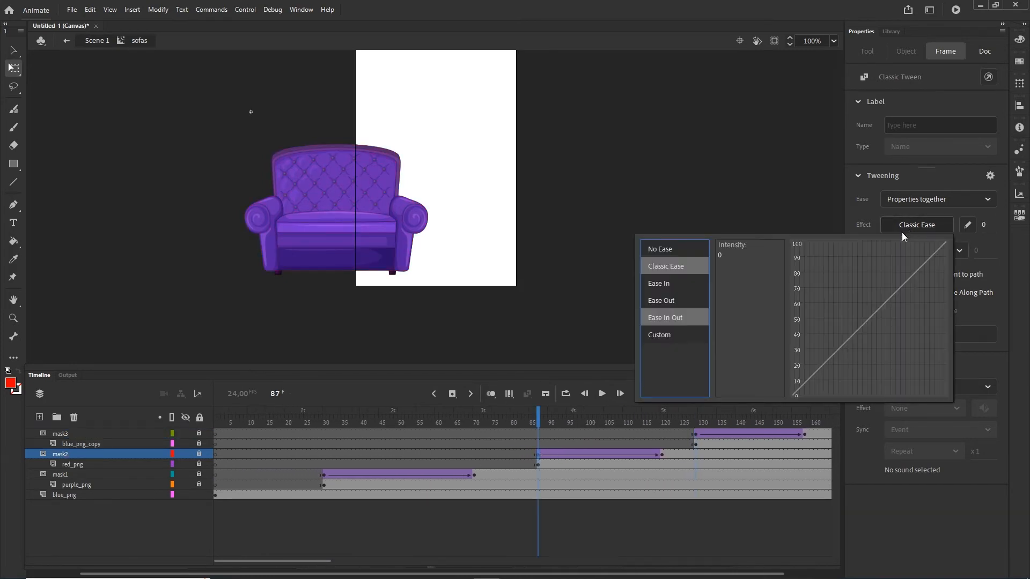
left_click(678, 319)
double_click(737, 249)
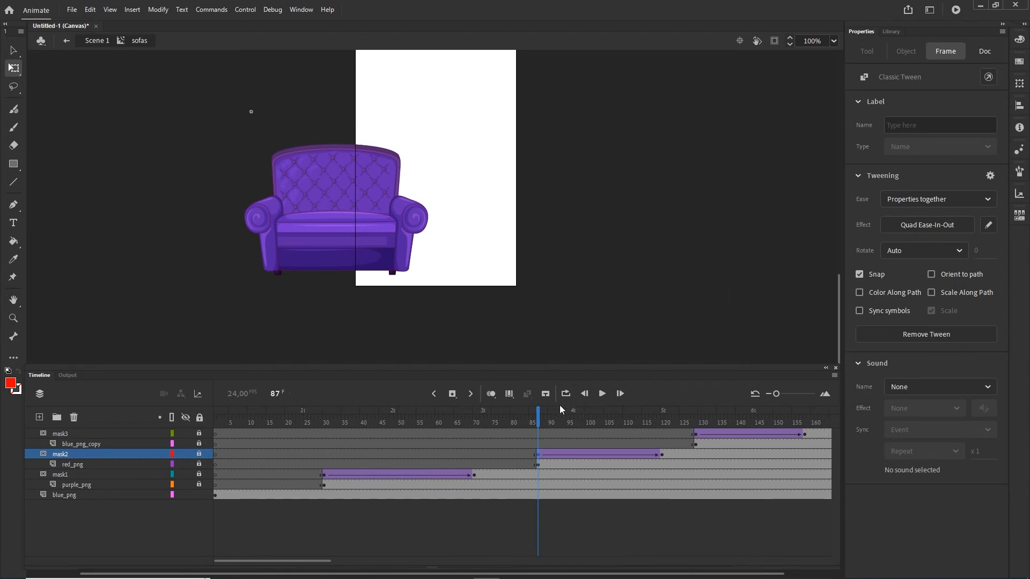
Return the playhead to frame 1 and leave the sofas symbol for Scene 1.
left_click_drag(538, 414, 195, 445)
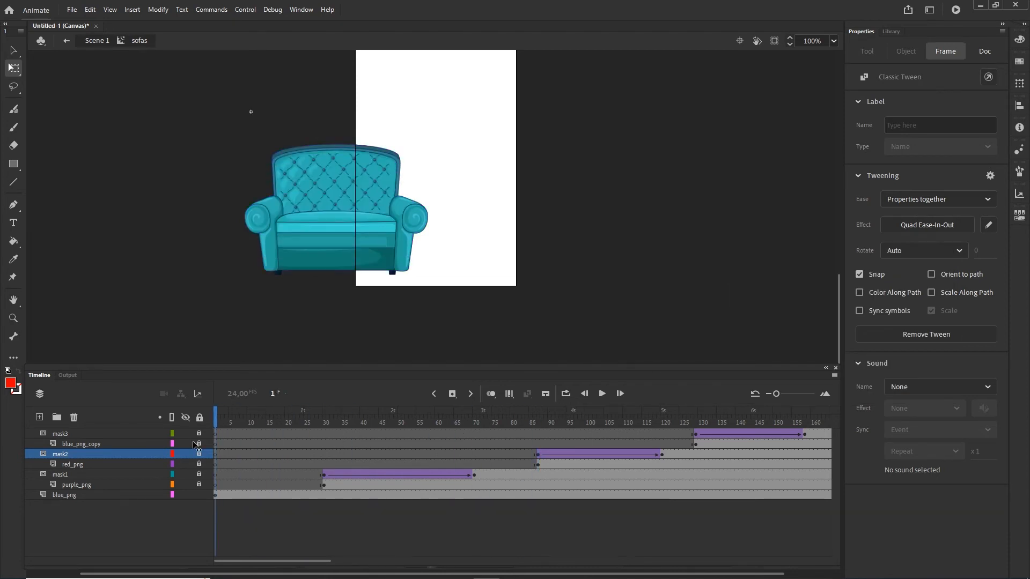
left_click(81, 68)
left_click(97, 42)
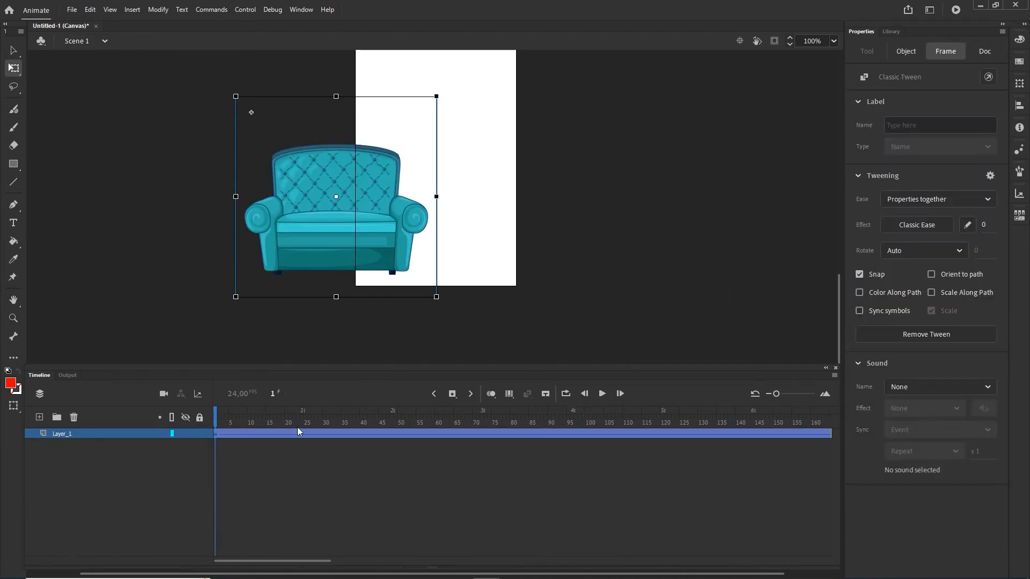
Test the animation in the browser, return to Animate and put the playhead back on frame 1.
left_click_drag(216, 425, 98, 433)
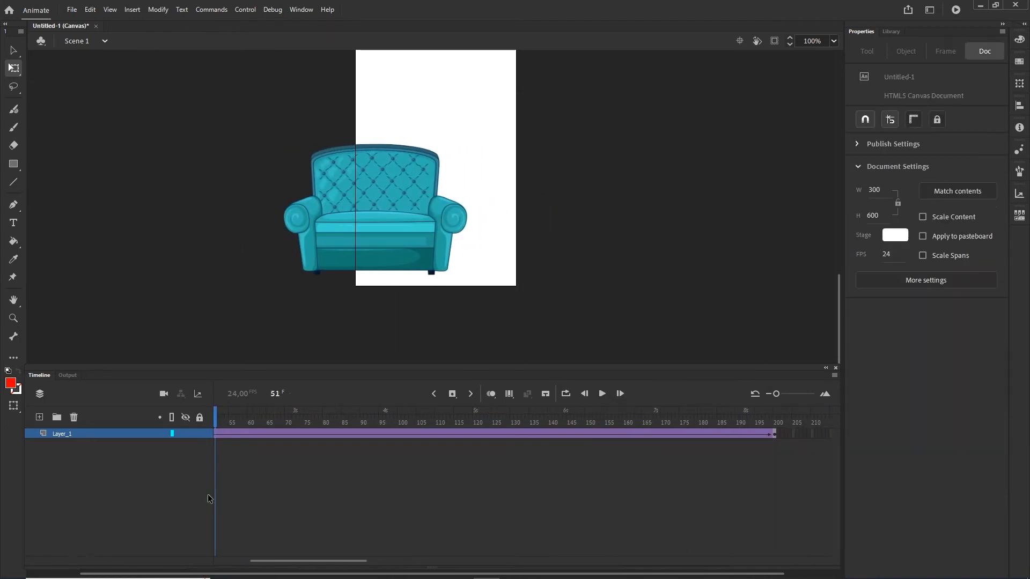
key("ctrl+Return")
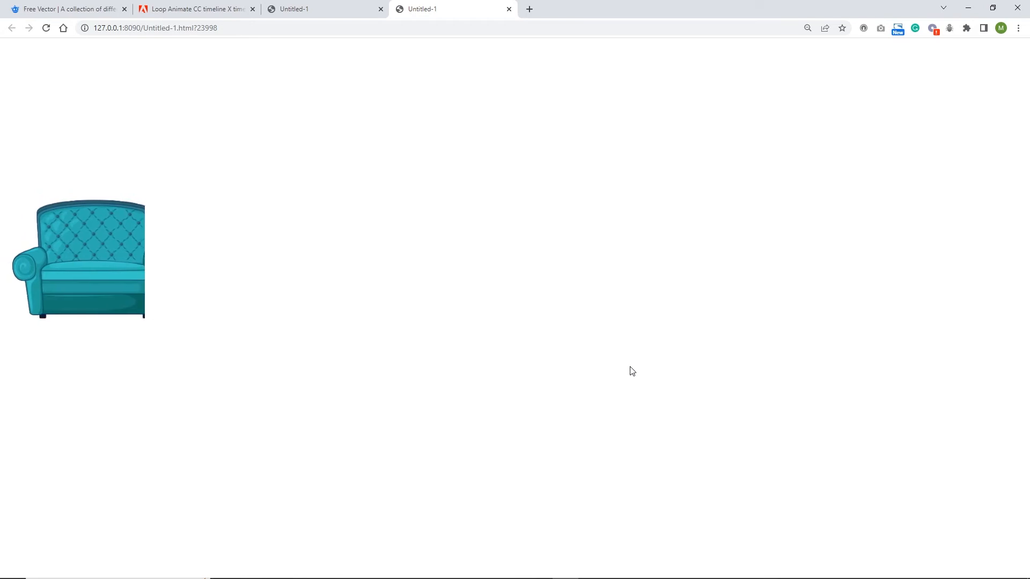
left_click(968, 8)
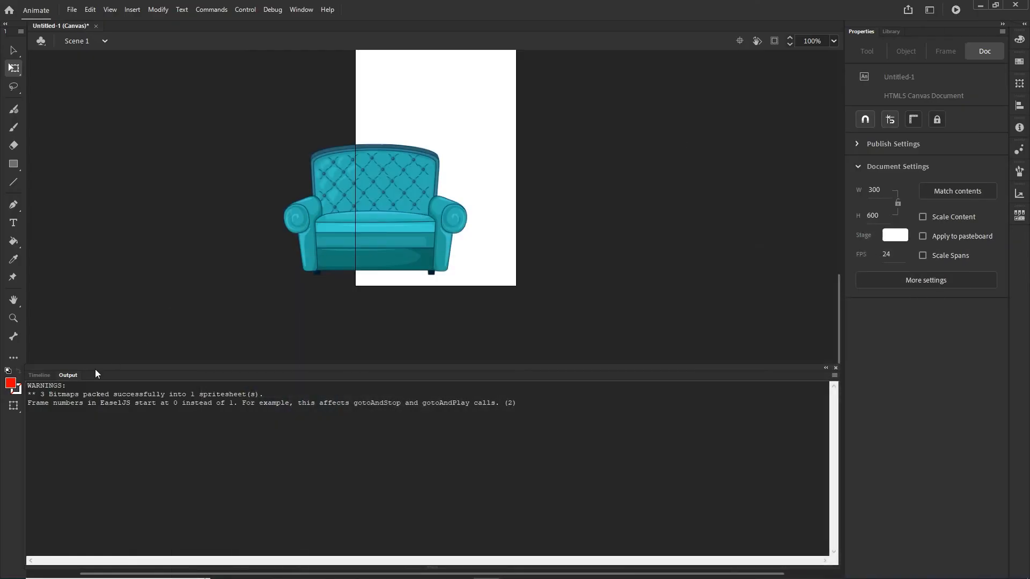
left_click_drag(313, 558, 208, 542)
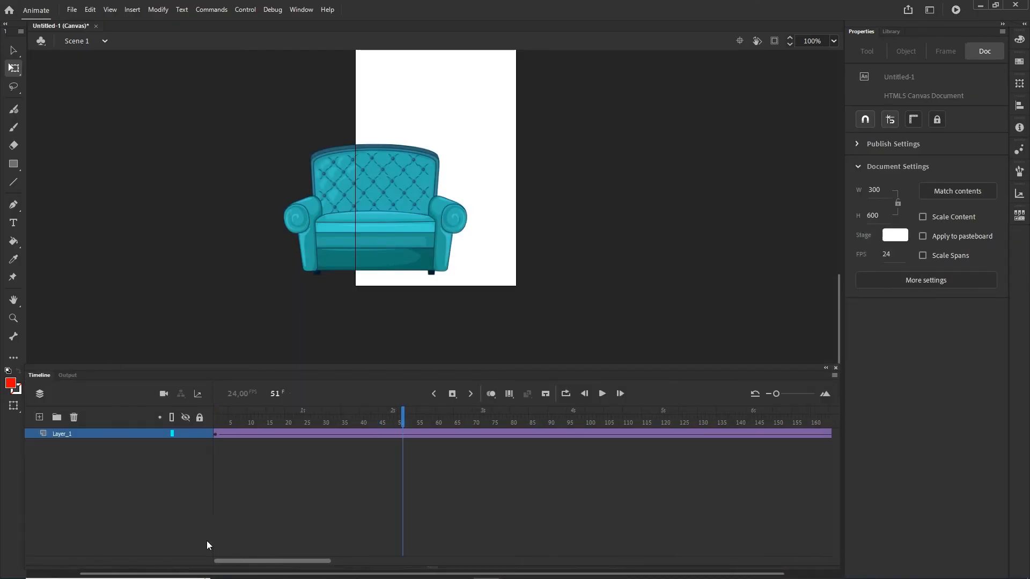
left_click_drag(402, 415, 183, 401)
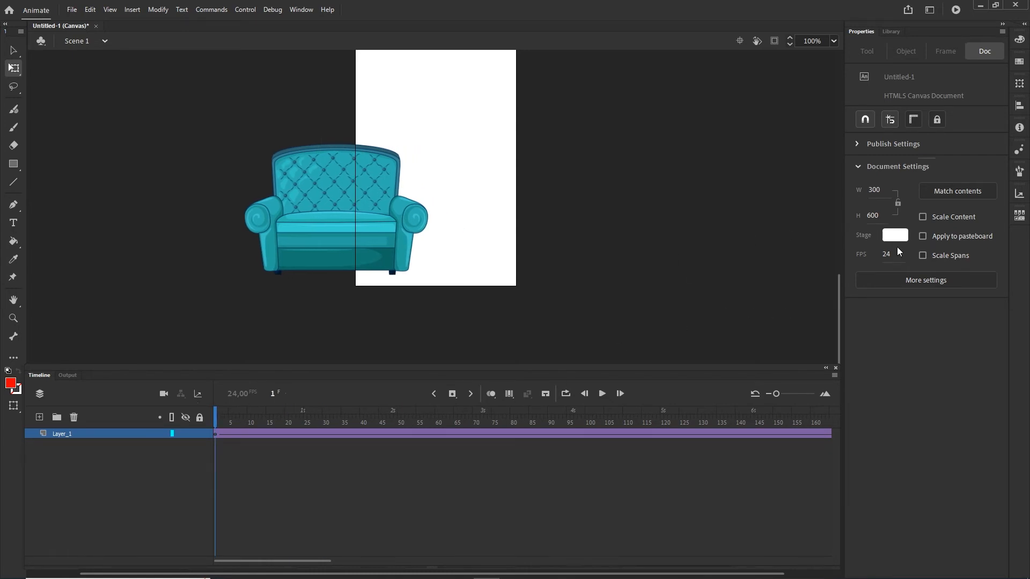
Change the stage background colour to a pale cream, #FFF4DB.
left_click(895, 236)
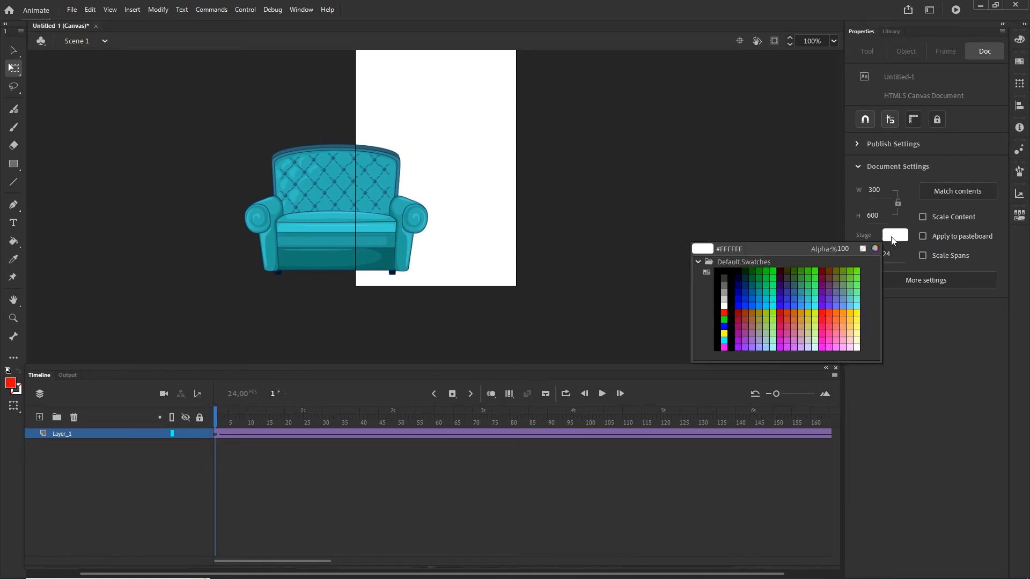
left_click(875, 249)
left_click(806, 300)
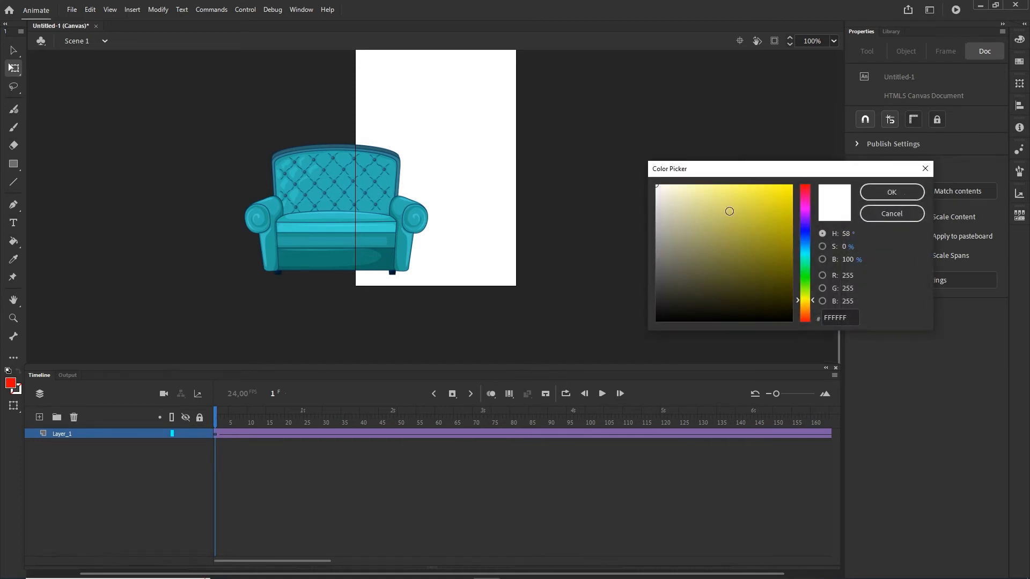
left_click(807, 309)
left_click_drag(711, 218, 677, 187)
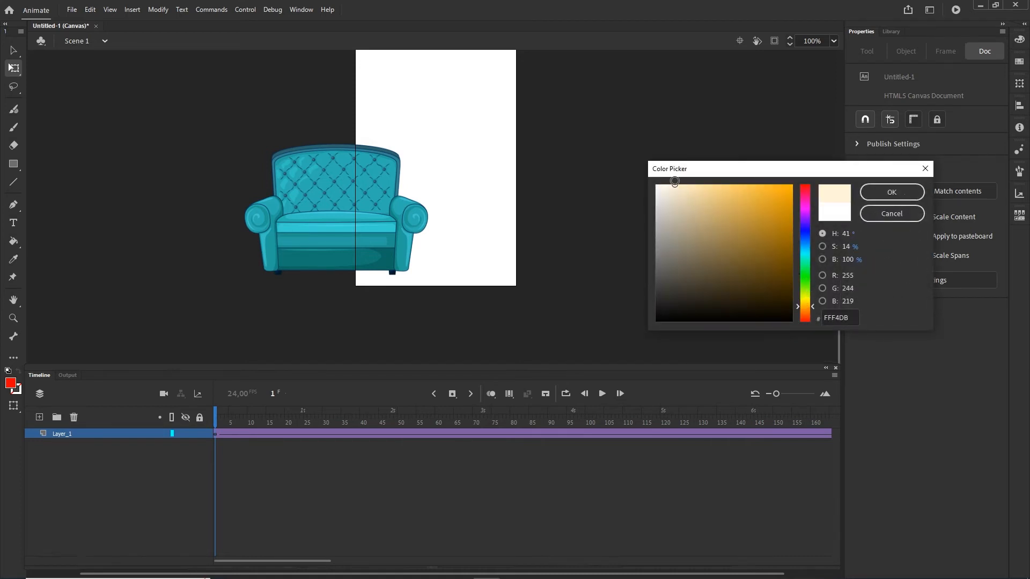
left_click(905, 197)
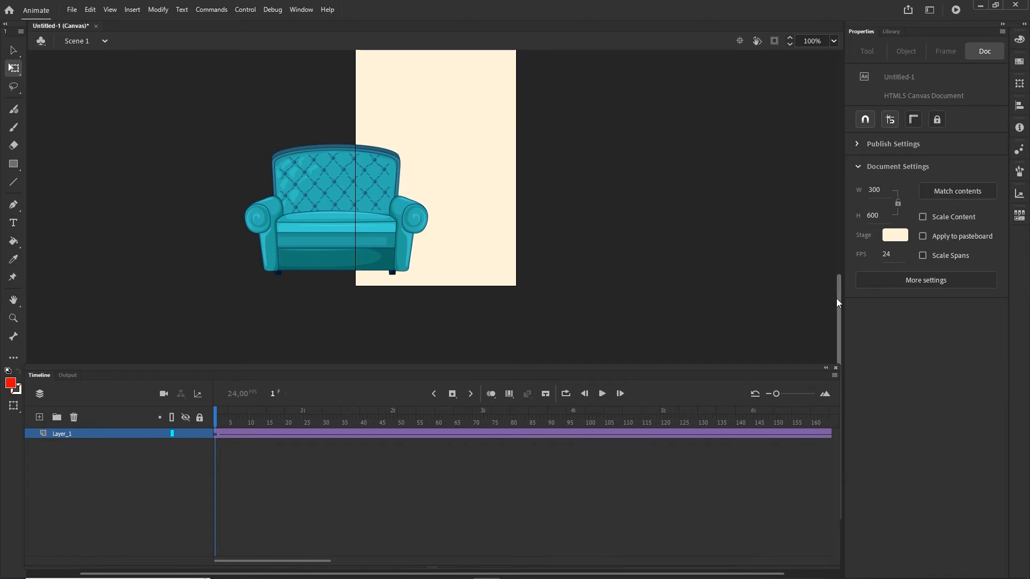
Add a new layer above Layer_1 and set the Text tool's fill to dark grey.
left_click_drag(838, 290, 839, 243)
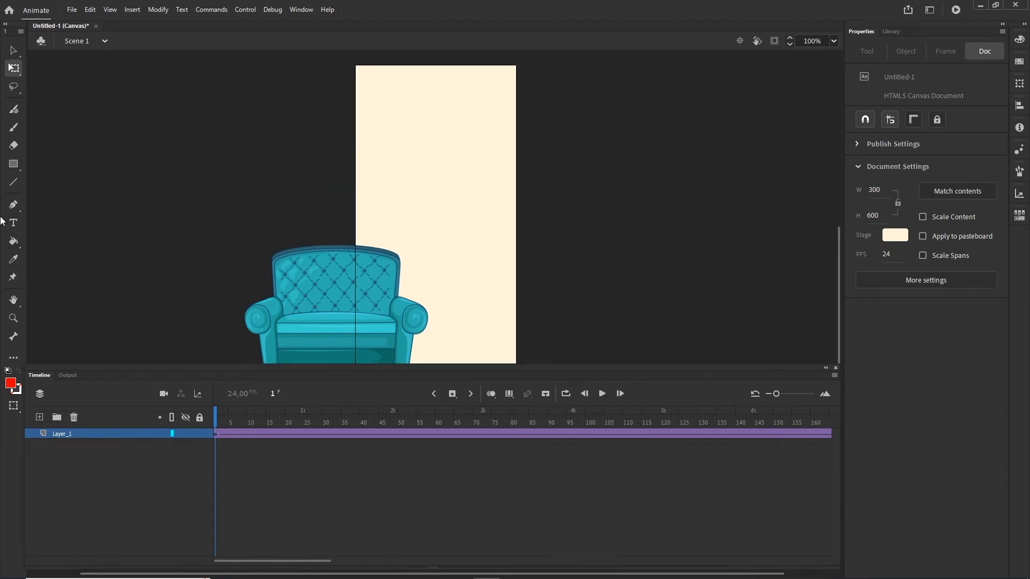
left_click(16, 230)
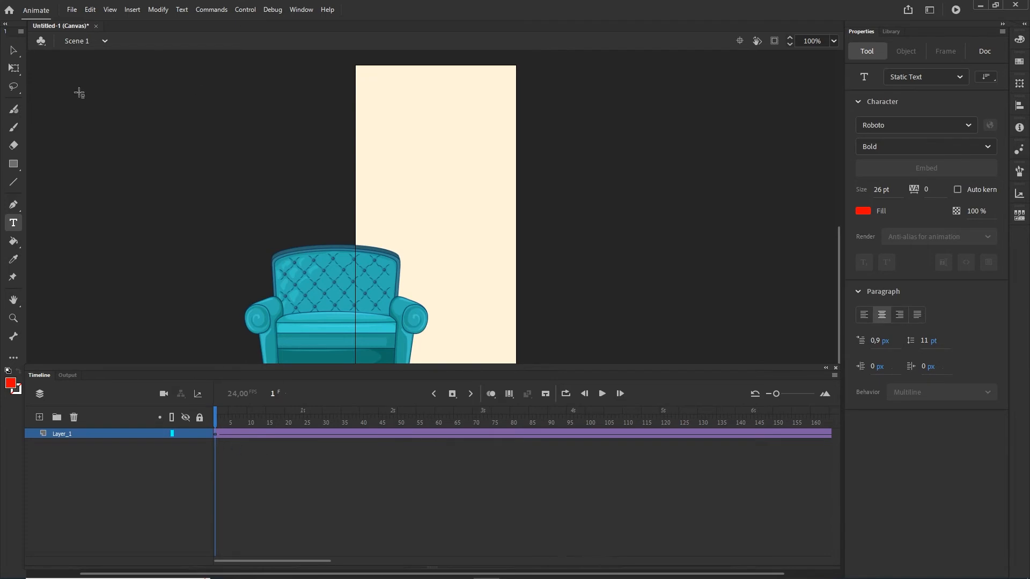
left_click(40, 418)
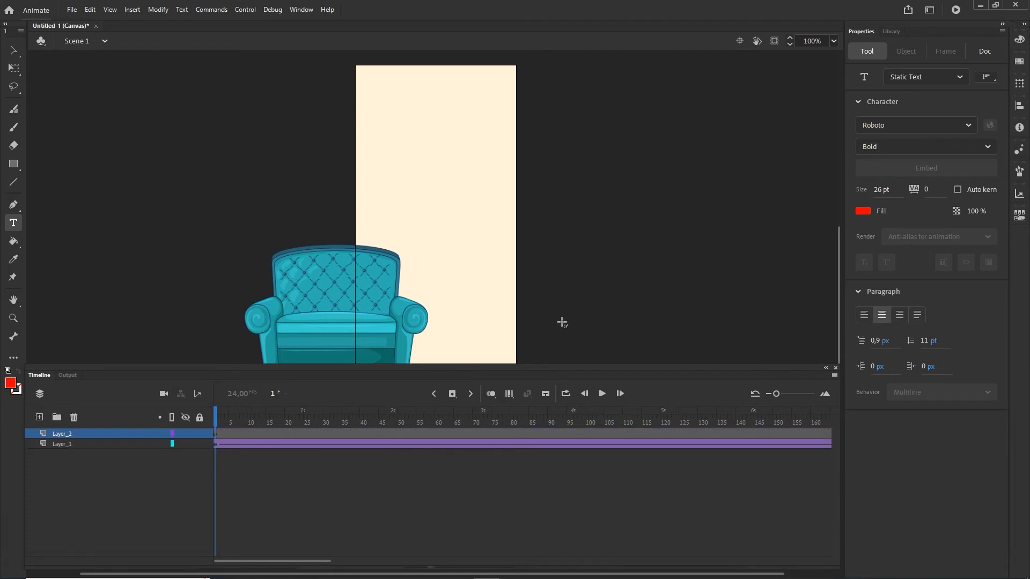
left_click_drag(839, 241, 840, 210)
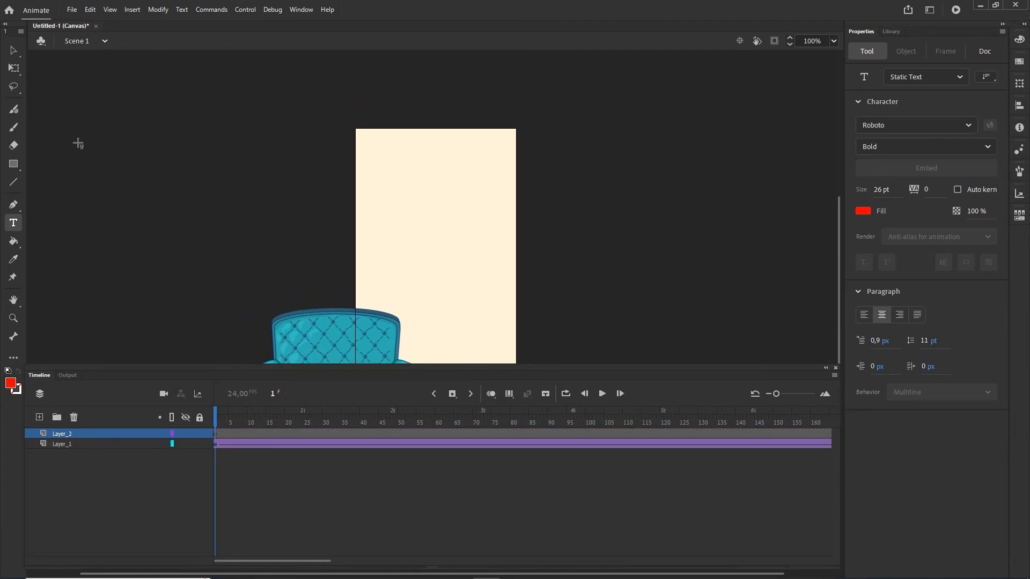
left_click(864, 211)
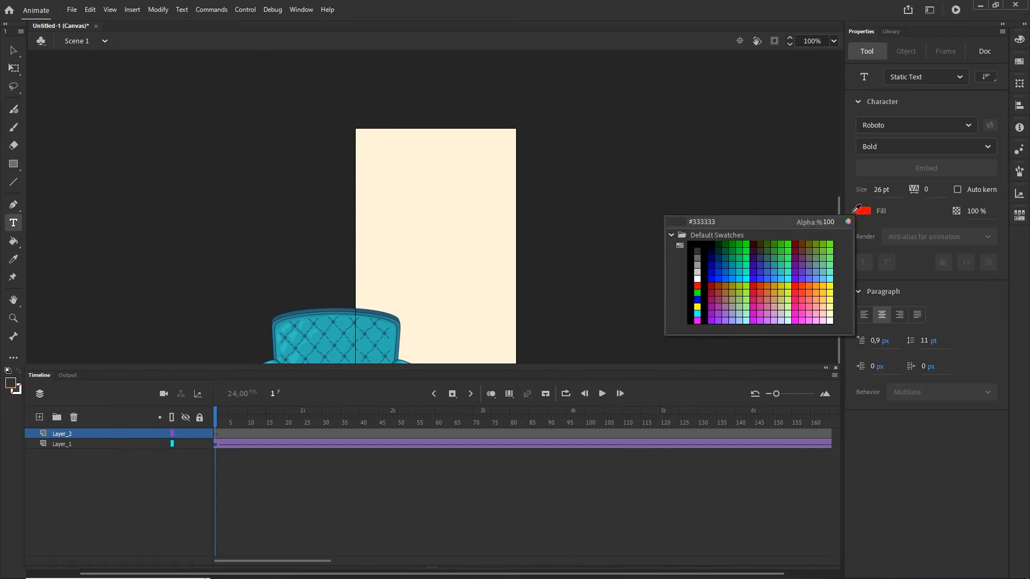
left_click(704, 250)
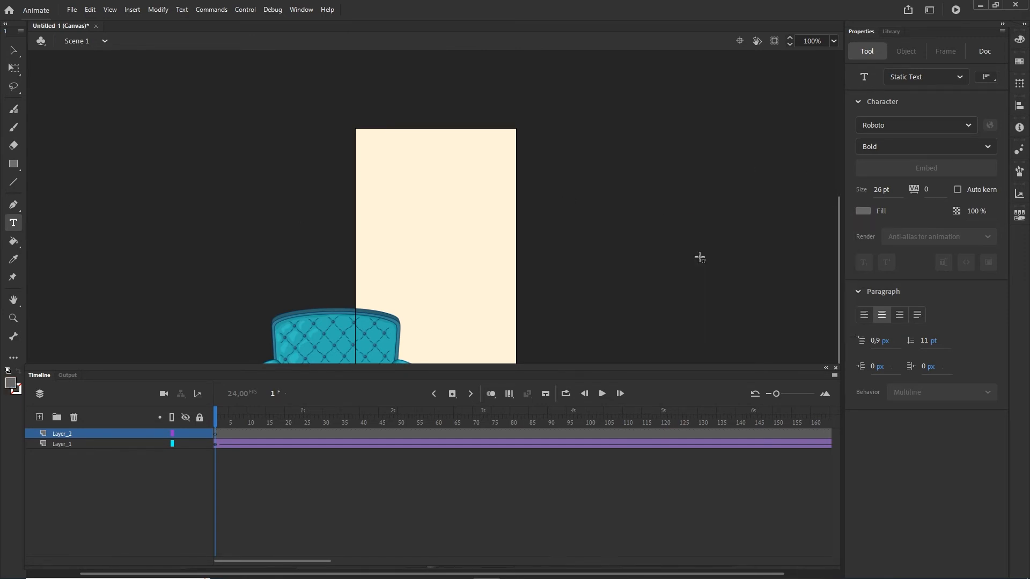
Create a static text reading "high quality furniture" near the upper edge of the stage.
left_click(370, 160)
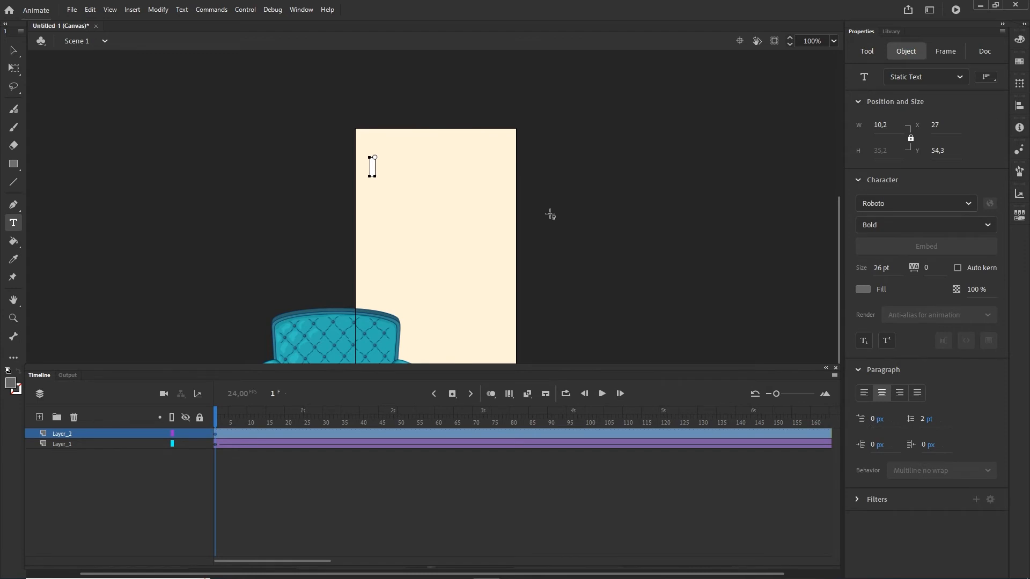
type("hi")
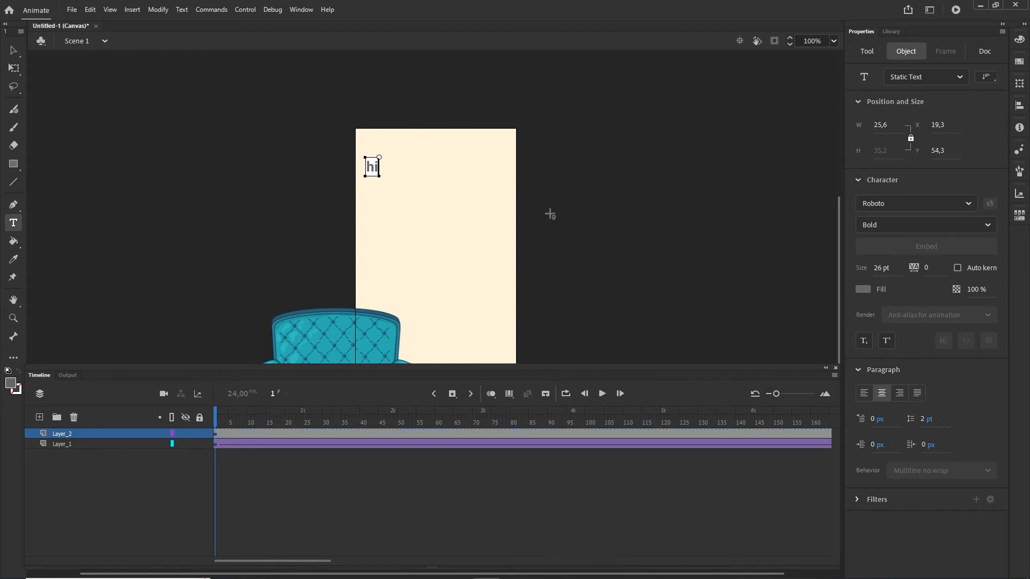
type("gh qual")
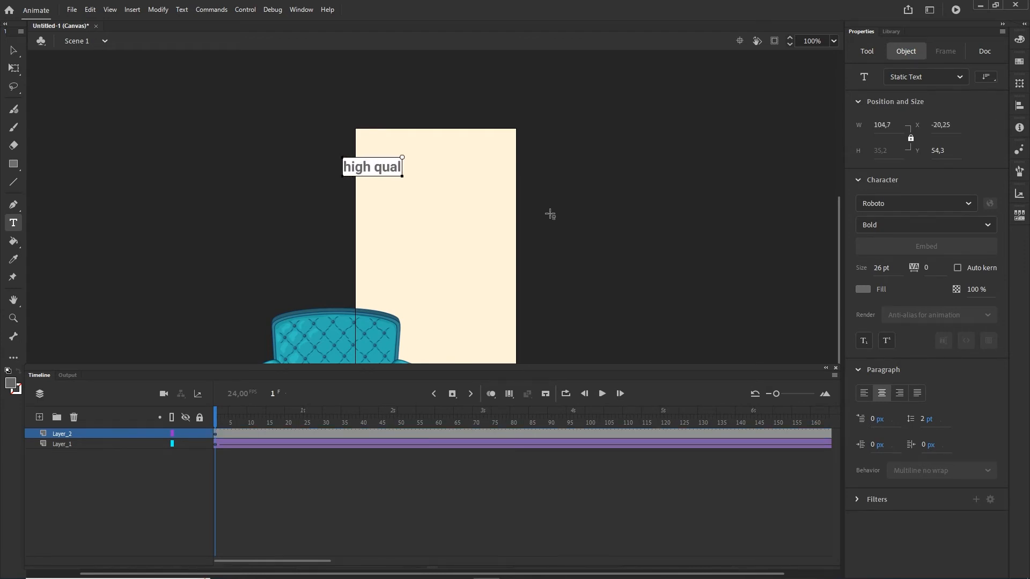
type("ity f")
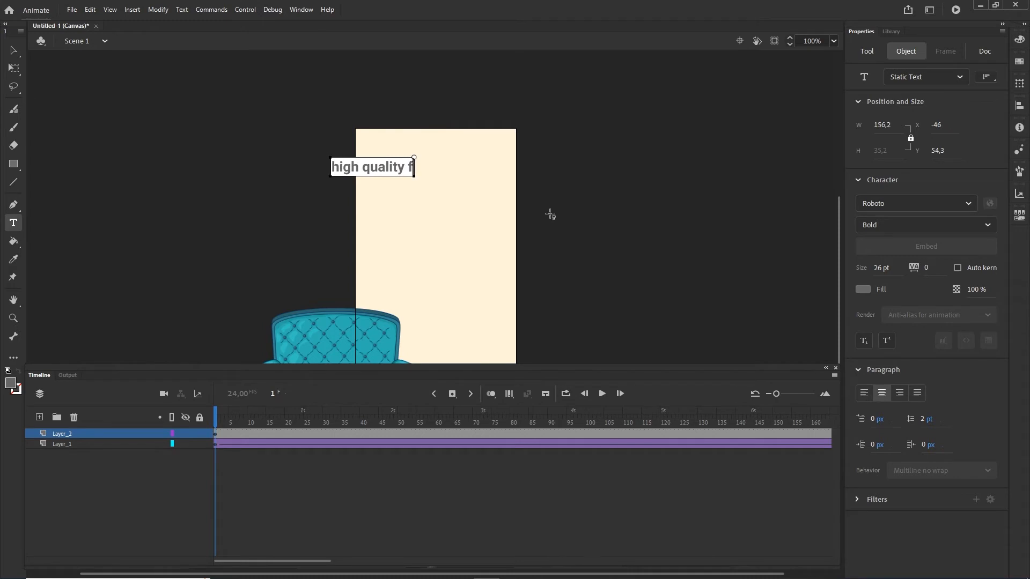
type("urniture")
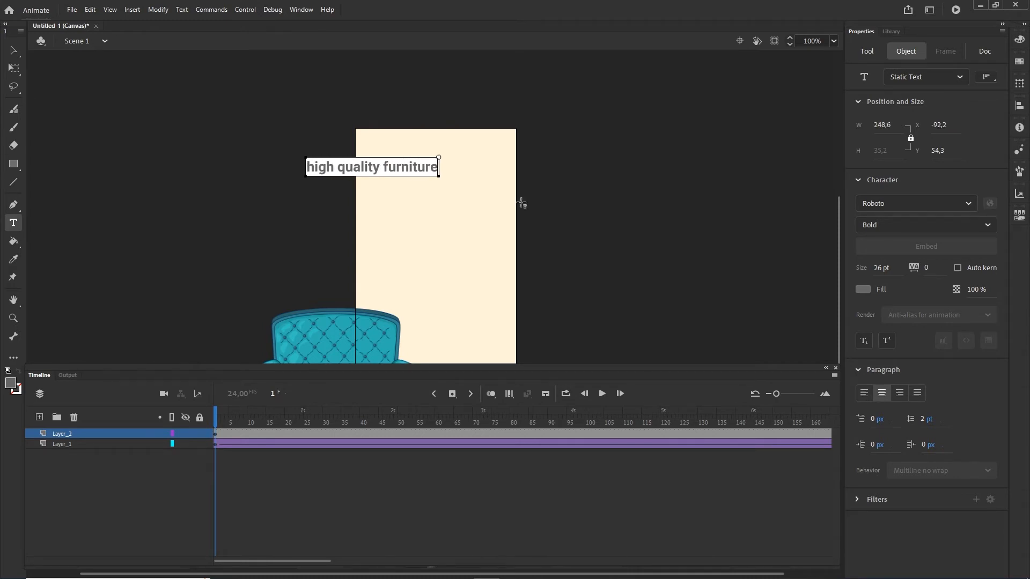
key("Escape")
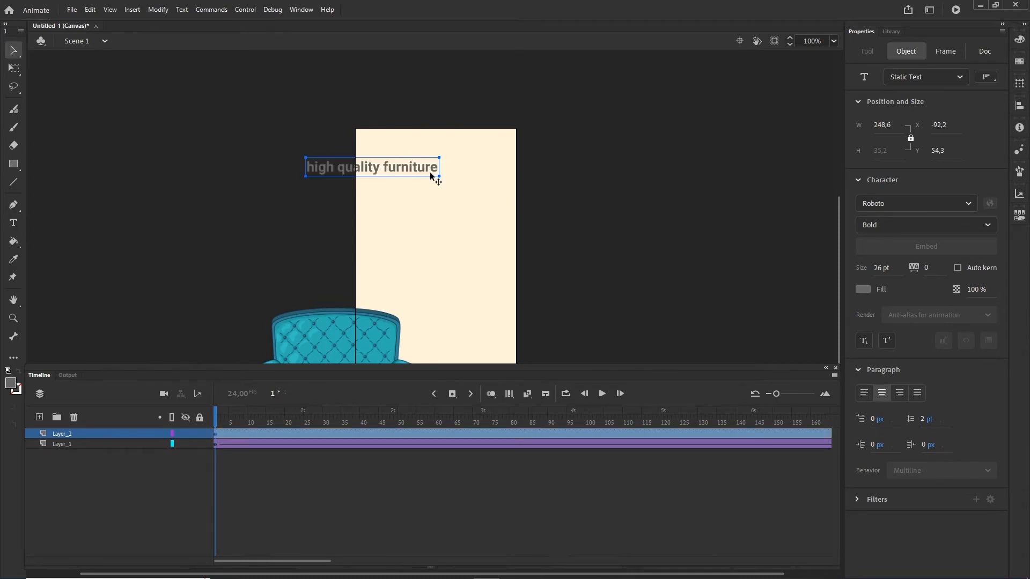
Move the heading fully onto the stage and break it into two lines before "furniture".
left_click_drag(409, 171, 465, 177)
key("t")
left_click(441, 172)
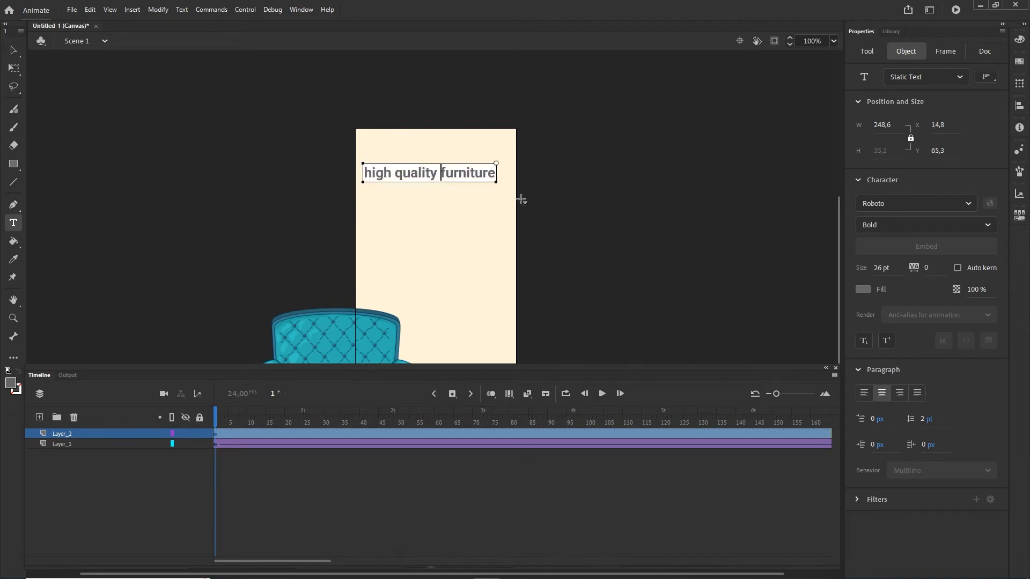
key("Return")
key("Escape")
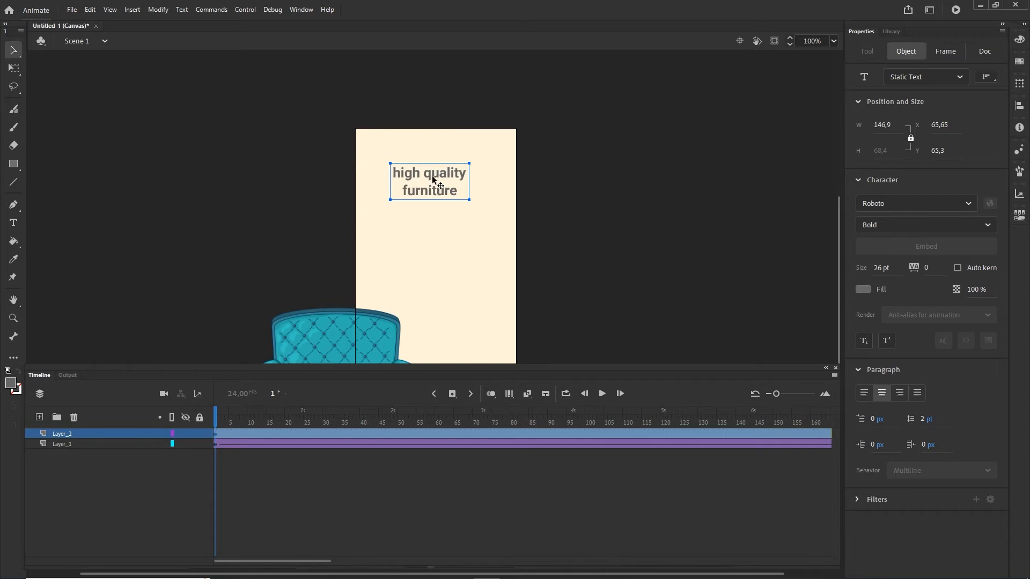
Set the heading's font size to 40 pt and its fill to orange #FF6600.
left_click_drag(881, 270, 888, 271)
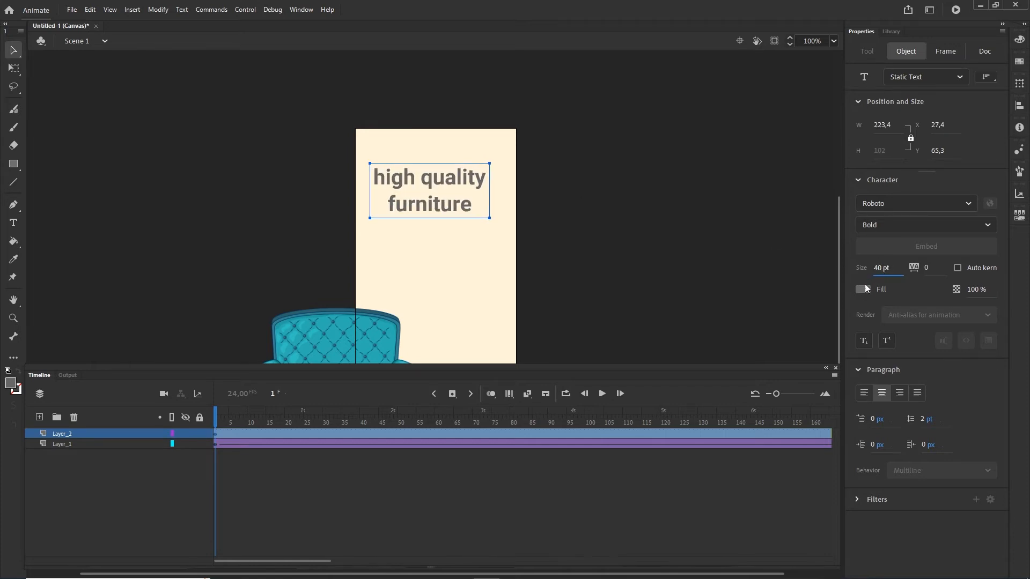
left_click(863, 290)
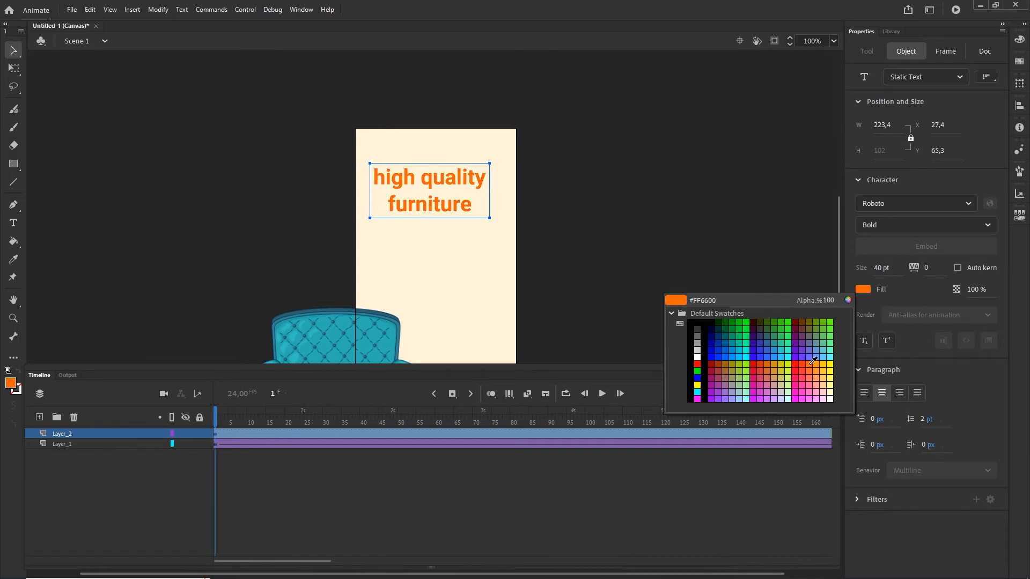
left_click(809, 364)
left_click(587, 166)
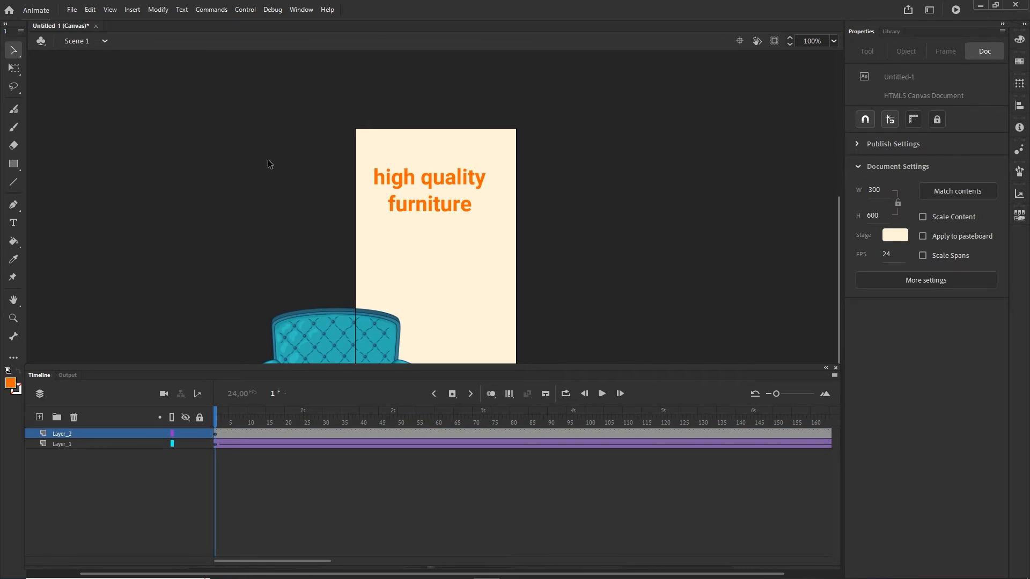
Draw an orange rectangle without a stroke and with corner radius 25 as a button below the heading.
left_click(17, 168)
left_click(71, 165)
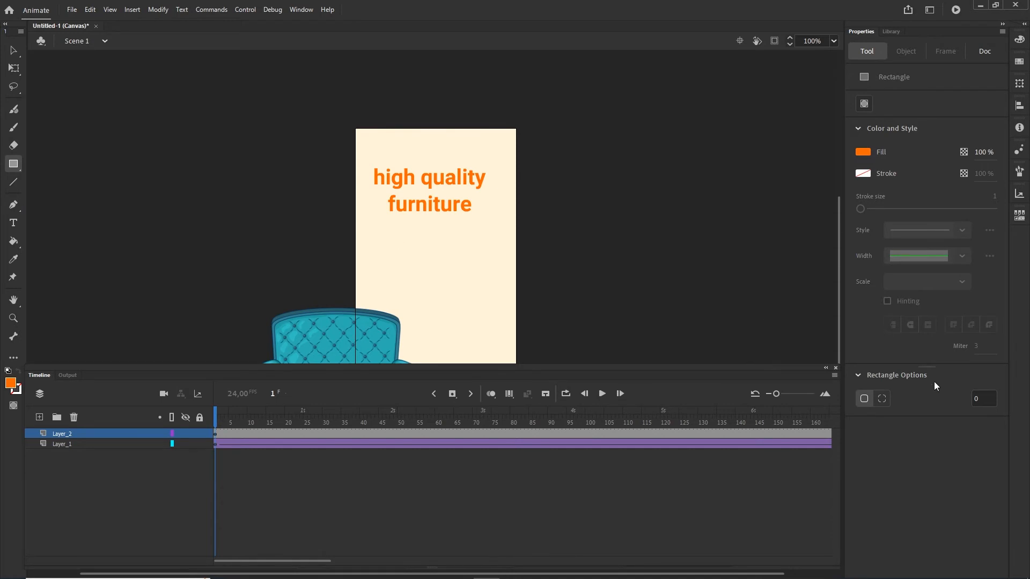
left_click(987, 400)
type("25")
mouse_move(377, 238)
left_mouse_down()
mouse_move(417, 257)
mouse_move(488, 266)
left_mouse_up()
left_click(11, 51)
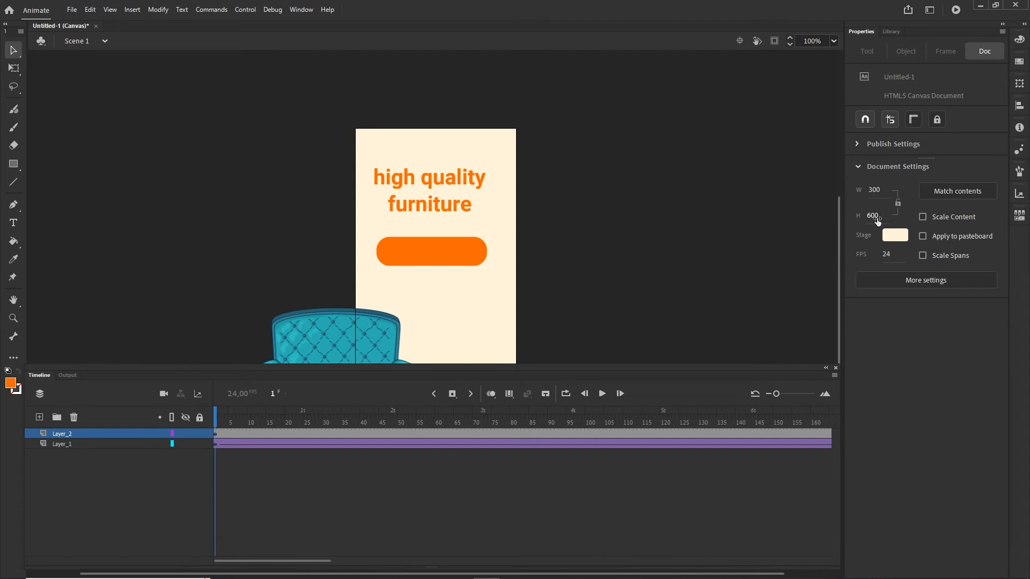
Add a white 40 pt static text reading "go to web" over the orange button.
left_click(14, 224)
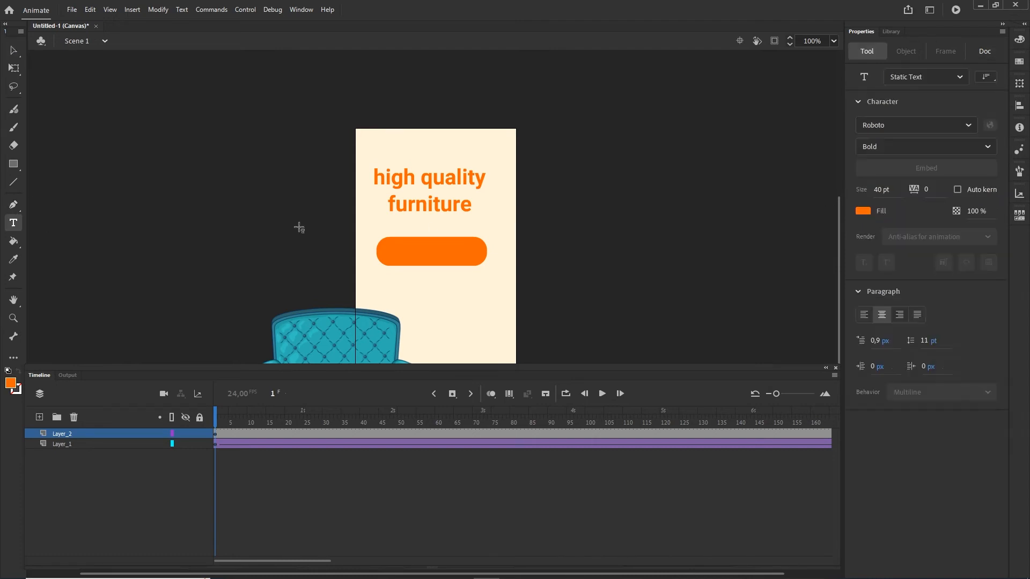
left_click(864, 210)
left_click(699, 277)
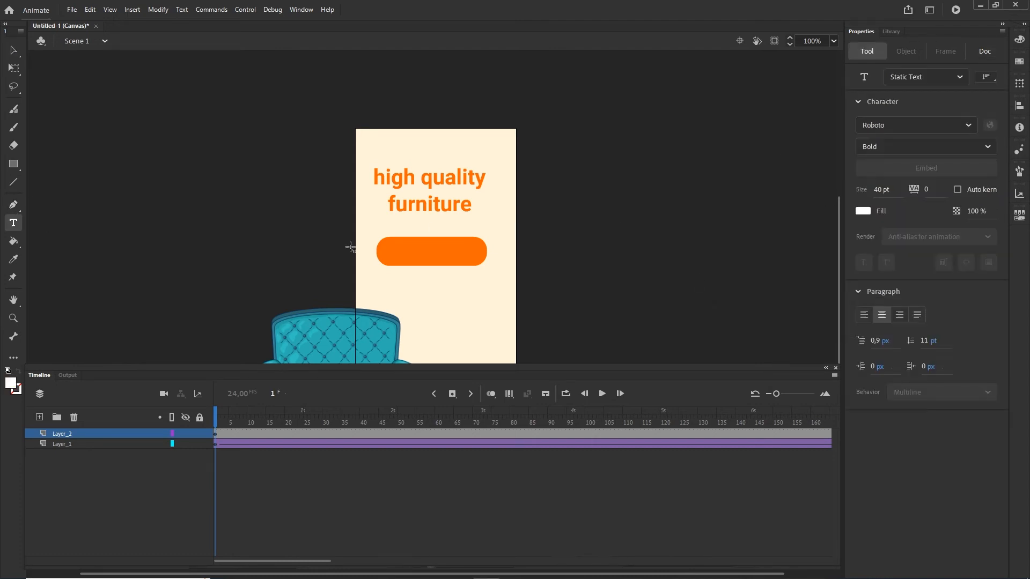
left_click(407, 255)
type("go")
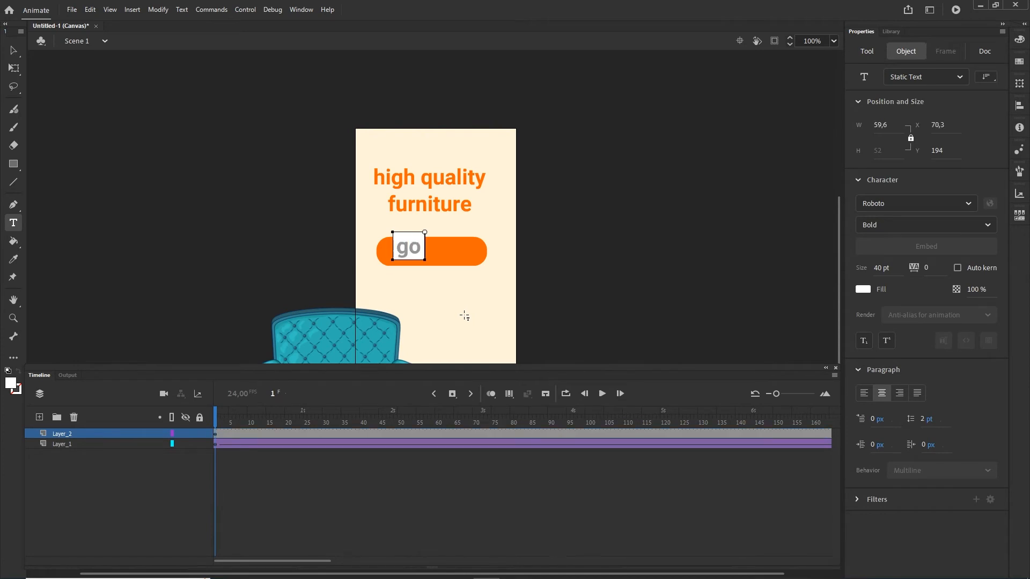
type(" to web")
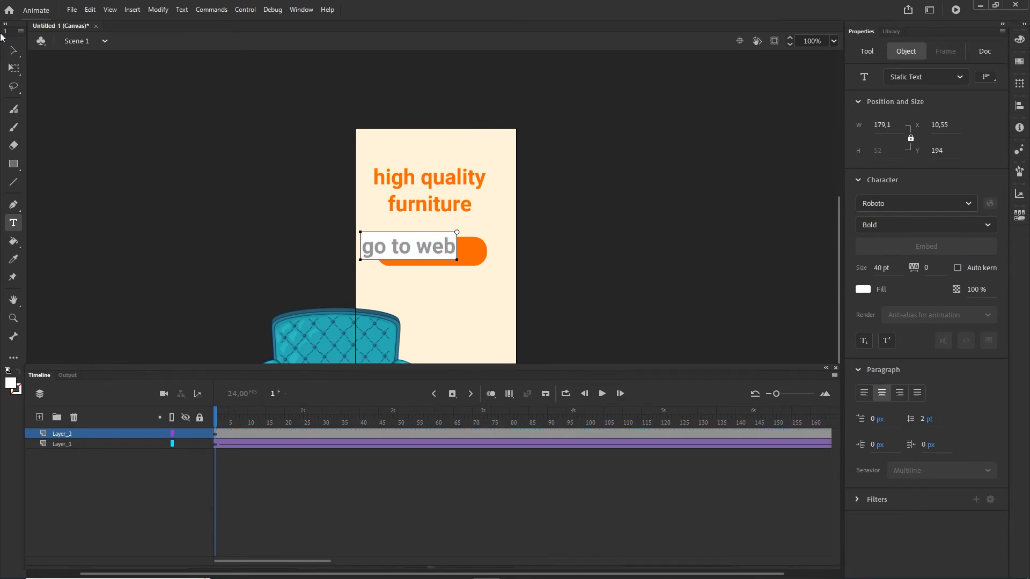
key("Escape")
Nudge the "go to web" text over the orange button, to about X 49 and Y 200.
key("shift+Right")
key("shift+Right")
key("shift+Right")
key("shift+Right")
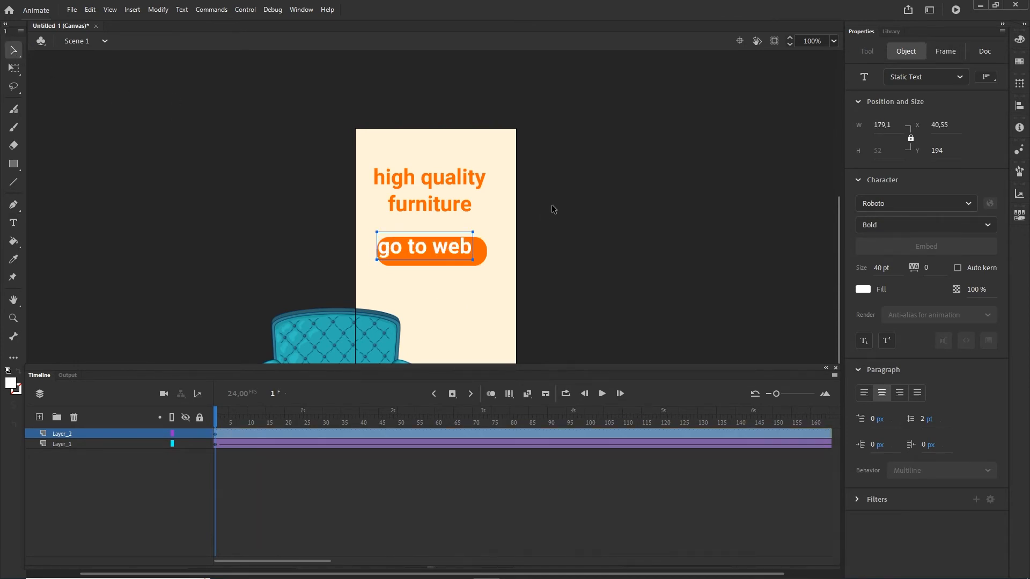
key("shift+Down")
key("Left")
key("Up")
key("Up")
key("Up")
key("Up")
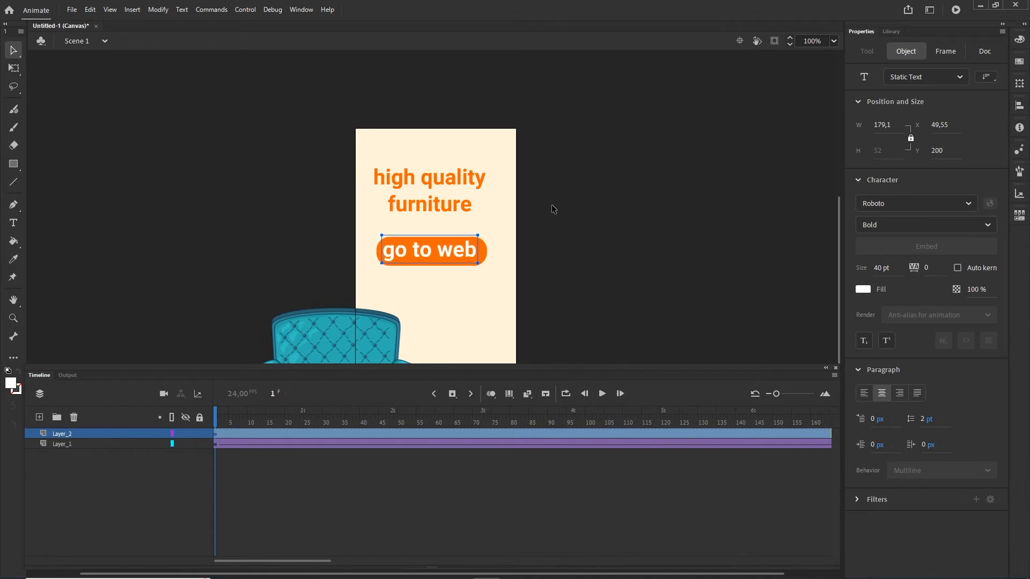
key("Left")
Reduce the "go to web" text's font size to 29 pt.
left_click_drag(880, 268, 711, 268)
key("Down")
key("Down")
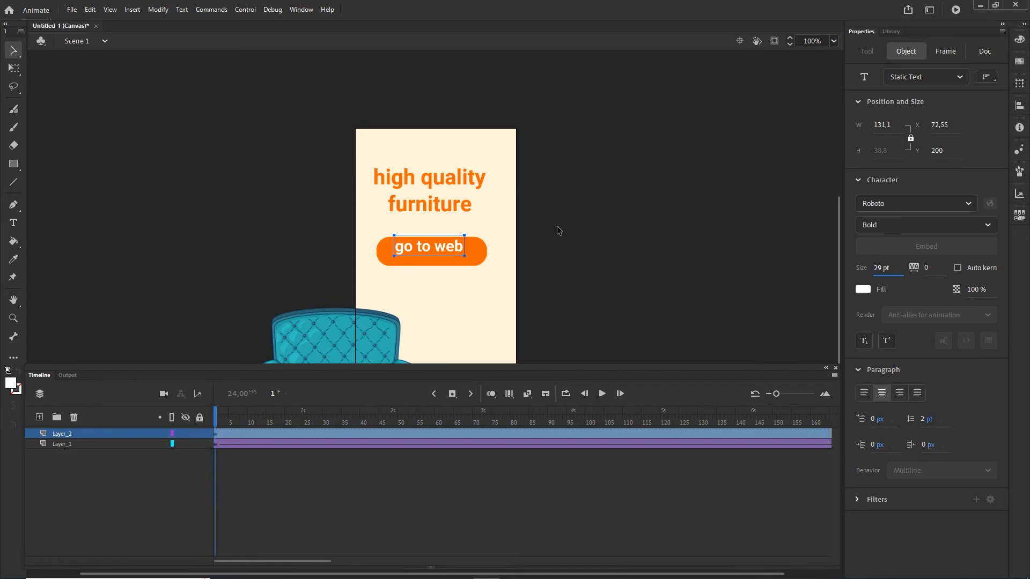
left_click(611, 264)
Nudge the "go to web" text to the middle of the orange button, at about X 74.55 and Y 208.
left_click(442, 246)
key("Down")
key("Down")
key("Down")
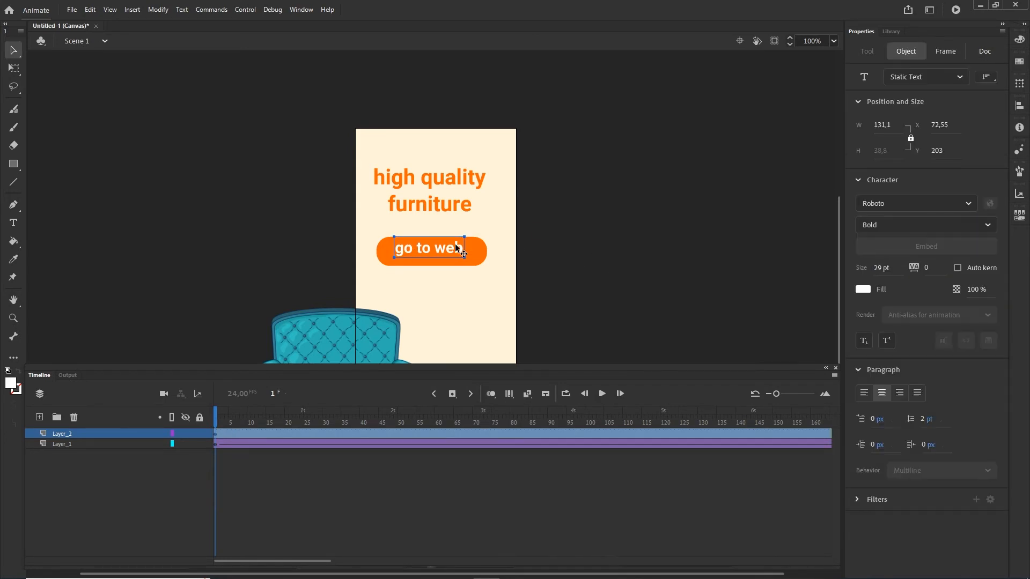
key("Down")
key("Down")
key("Down")
key("Down")
key("Down")
key("Right")
key("Right")
key("Right")
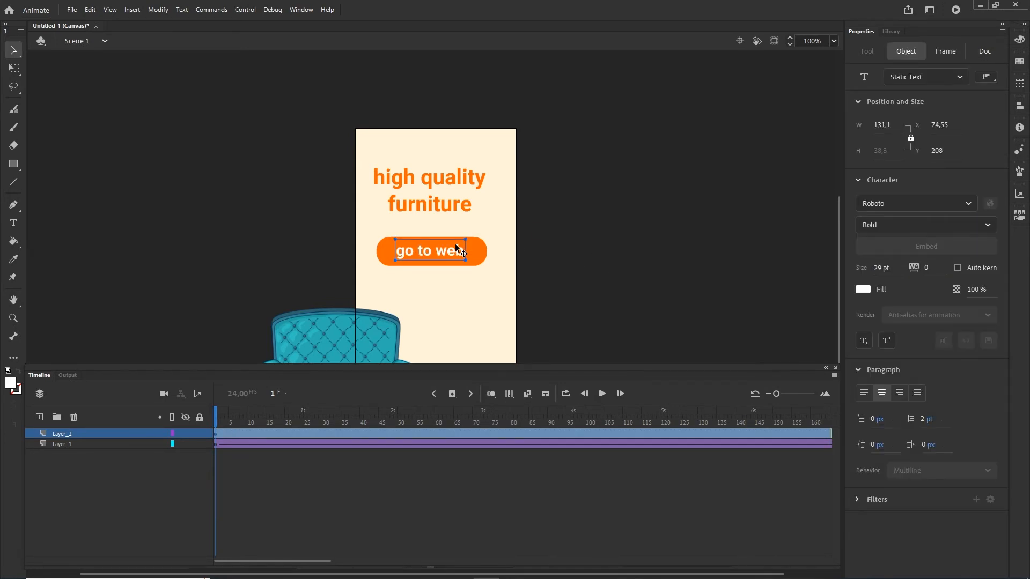
left_click(639, 257)
Test the banner in the browser, then return to Animate and show the timeline again.
key("ctrl+Return")
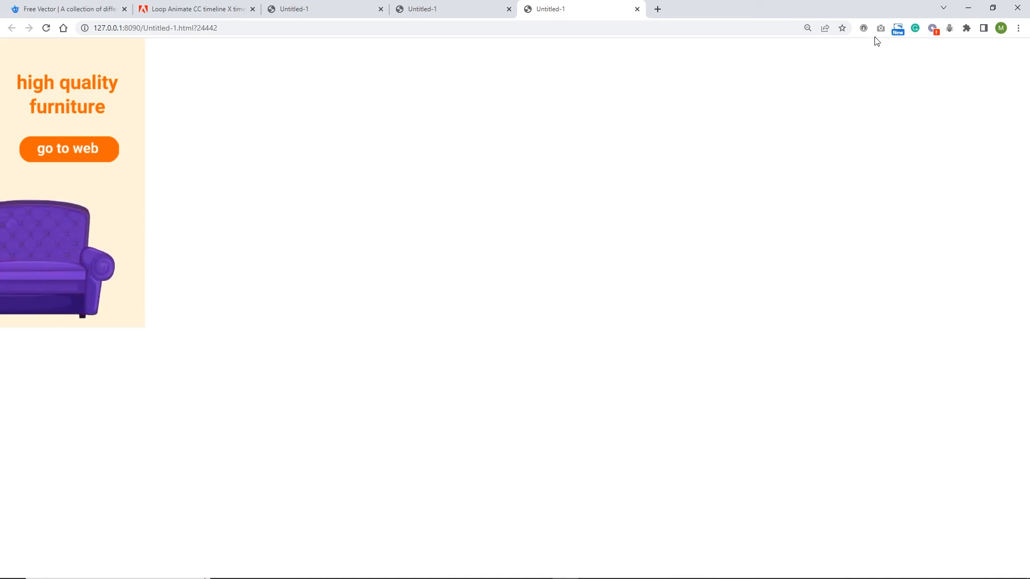
left_click(970, 8)
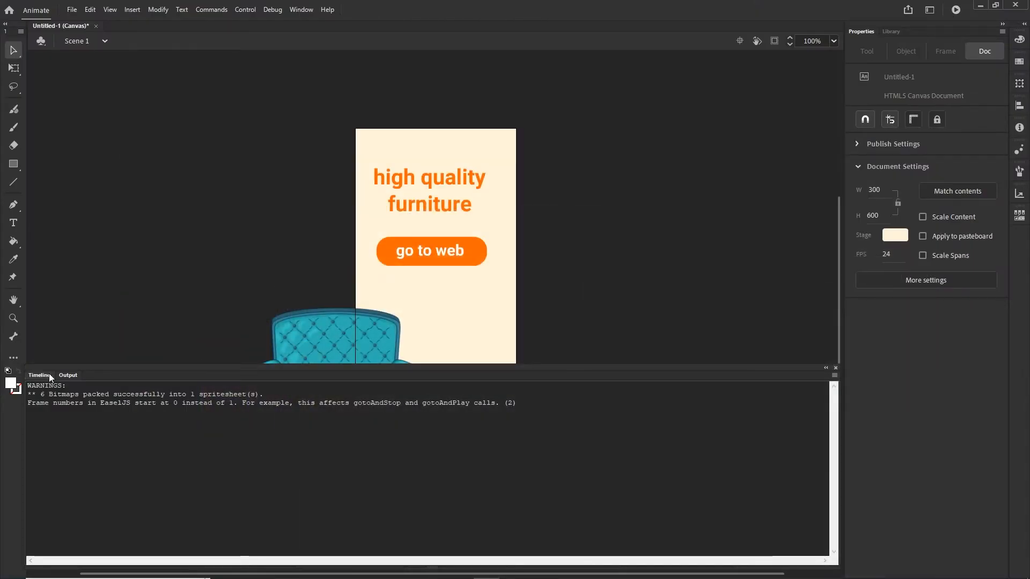
left_click(40, 375)
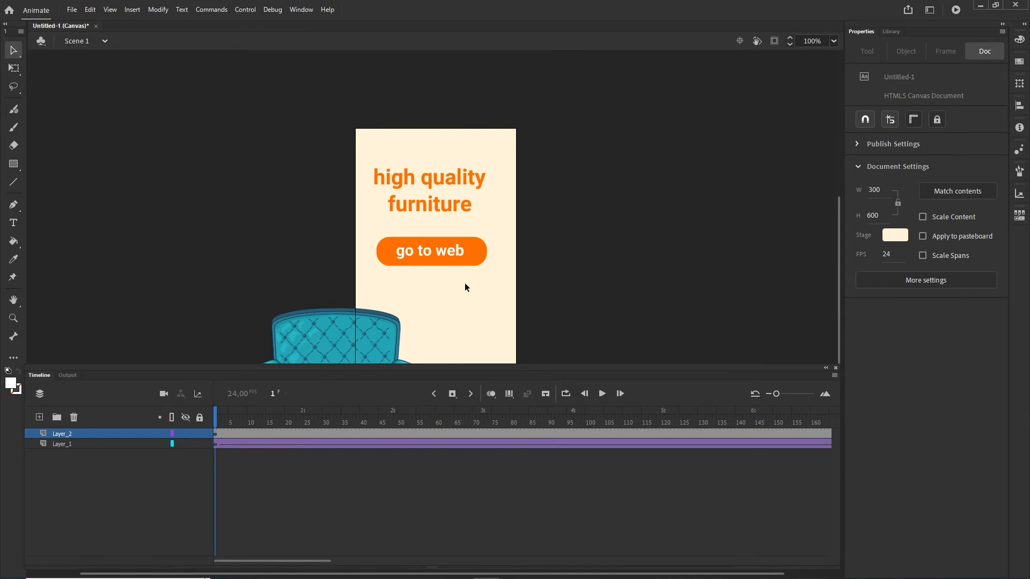
Shift the sofa 30 px to the left in frame 1 of Layer_1.
left_click_drag(500, 290, 504, 191)
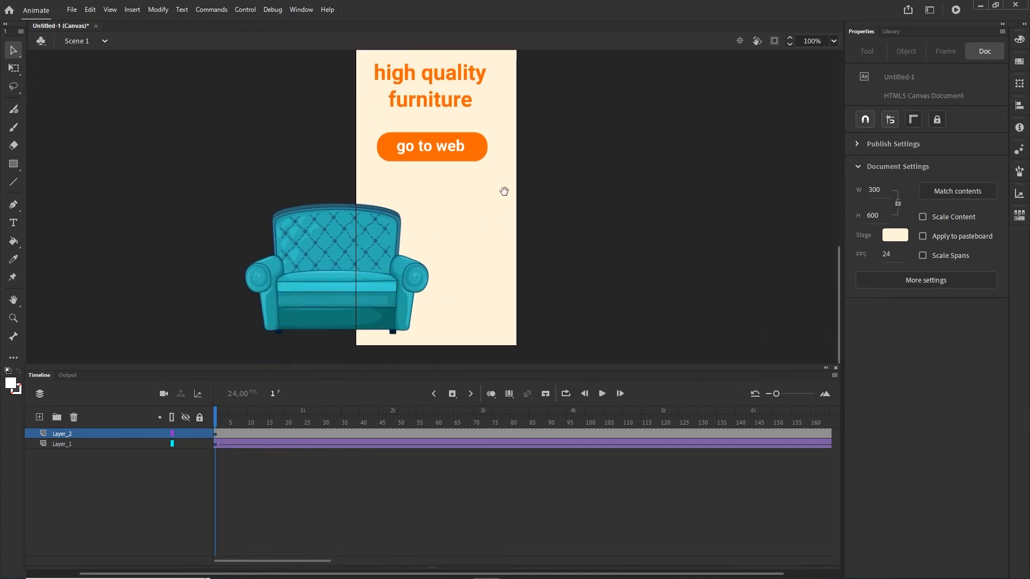
left_click(216, 446)
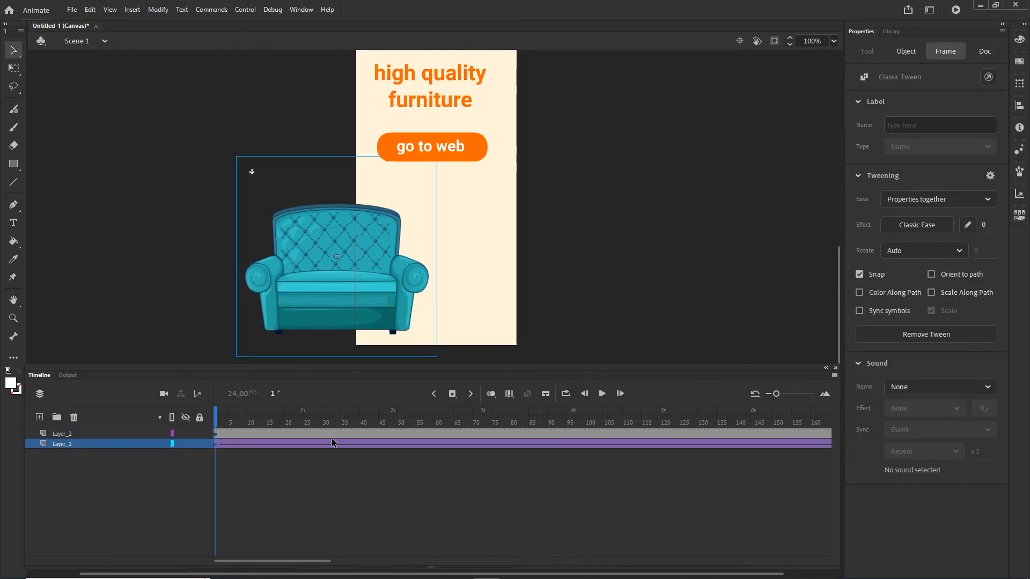
key("shift+Left")
key("shift+Left")
key("shift+Left")
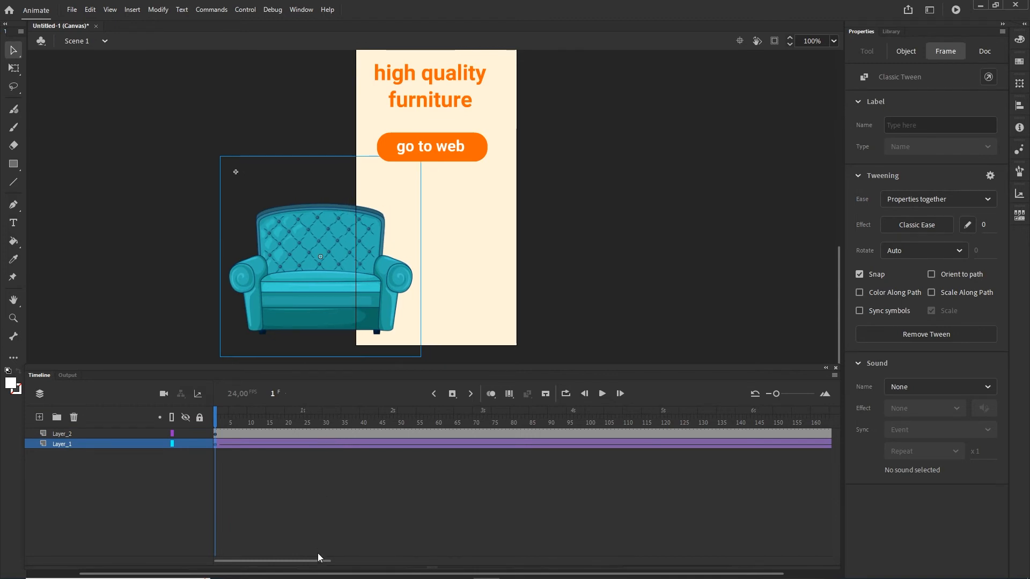
Shift the sofa about 40 px to the left in the frame 200 keyframe of Layer_1 and scrub back to frame 1.
left_click_drag(317, 558, 390, 561)
left_click(582, 444)
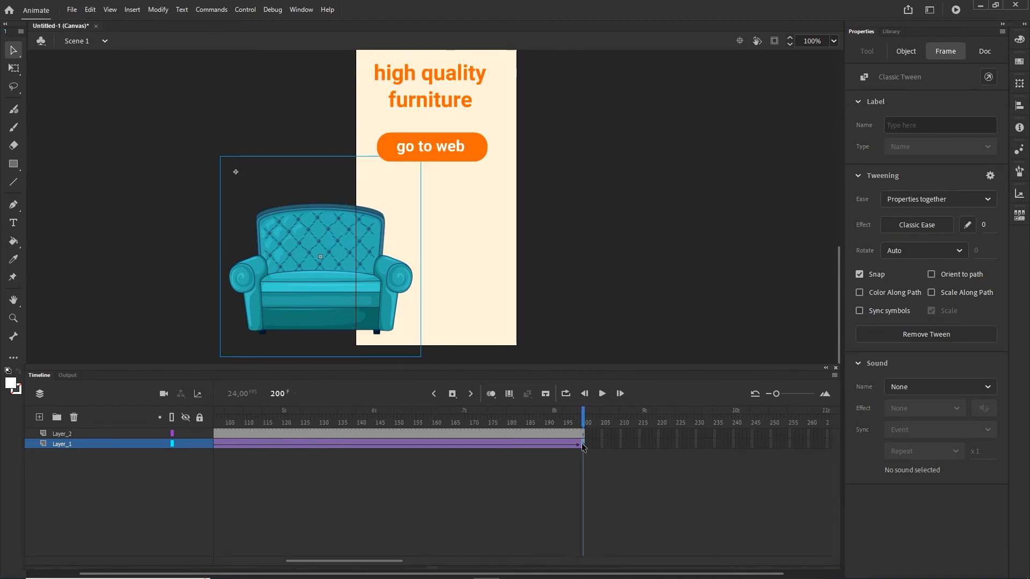
key("shift+Left")
key("shift+Left")
key("shift+Left")
key("shift+Left")
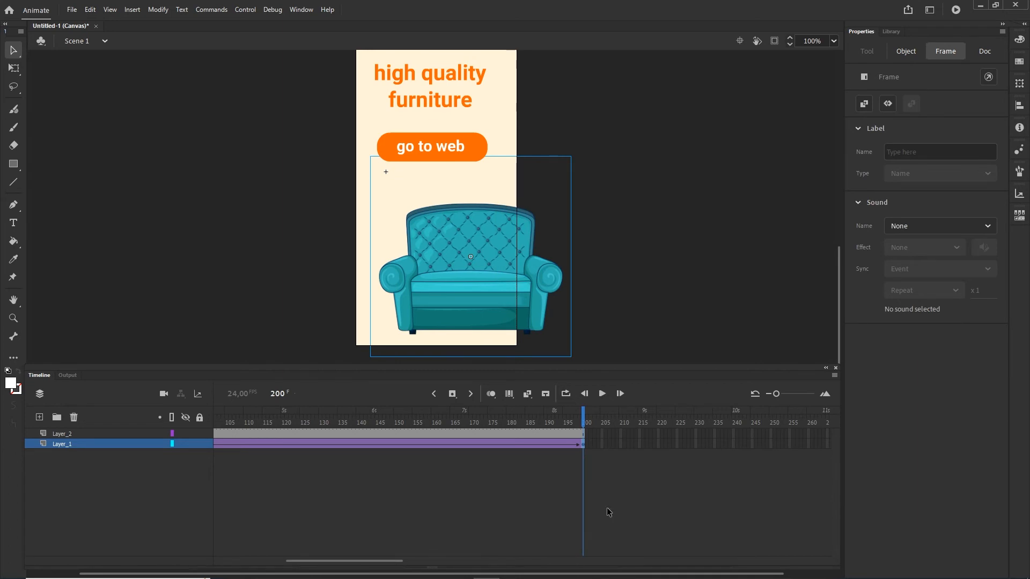
left_click_drag(583, 421, 3, 414)
Inside the sofas symbol, move the start keyframes of mask1 and purple_png earlier, to about frame 22.
double_click(314, 305)
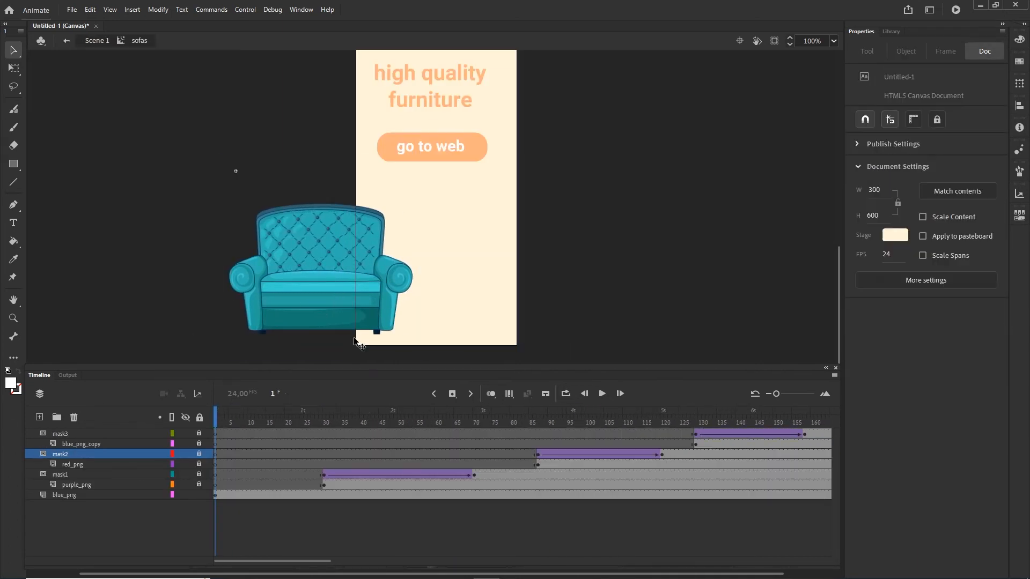
left_click_drag(220, 419, 419, 427)
left_click(475, 475)
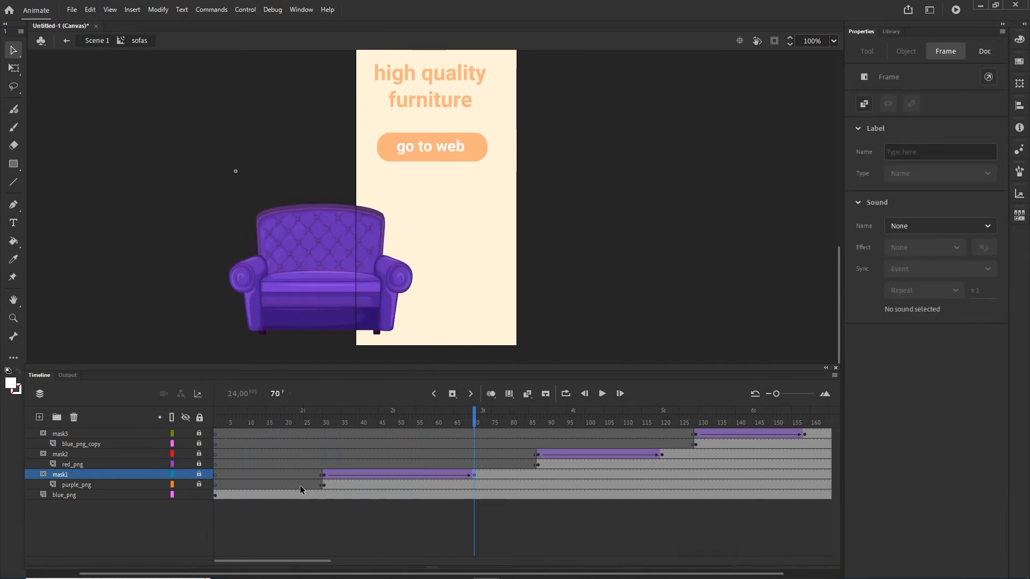
left_click(324, 485, "shift")
left_click_drag(323, 485, 292, 484)
Place the end keyframe of the mask1 tween at about frame 62, scrub through the animation and return to Scene 1.
left_click_drag(302, 424, 418, 473)
left_click(444, 476)
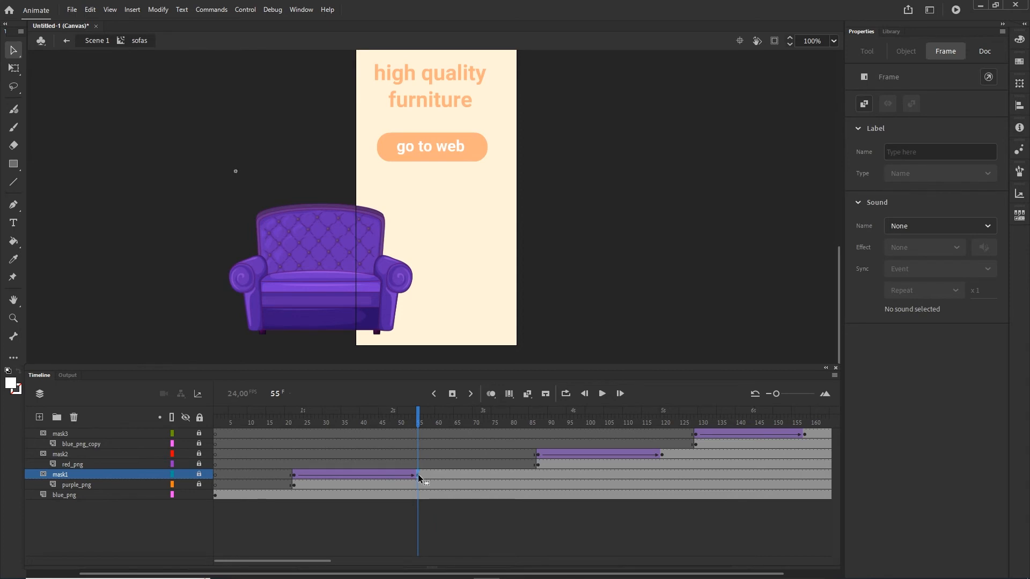
left_click_drag(419, 476, 445, 477)
left_click_drag(459, 422, 797, 422)
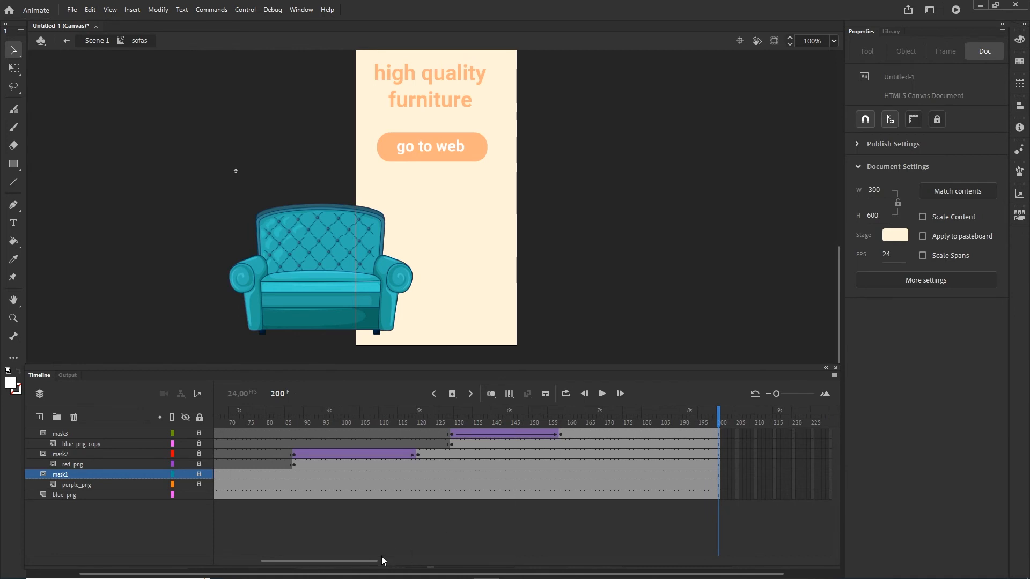
left_click_drag(381, 558, 267, 554)
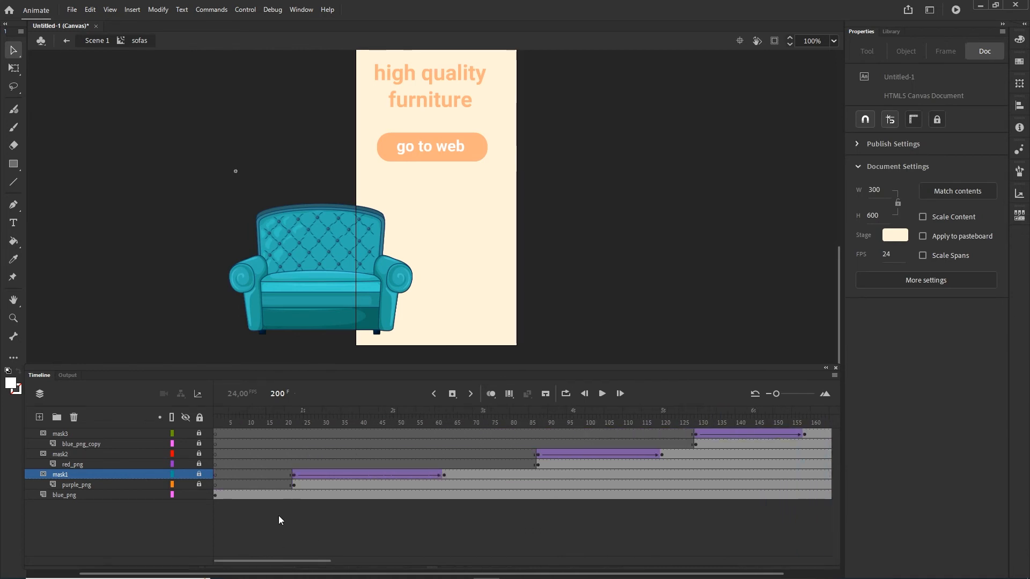
left_click(97, 42)
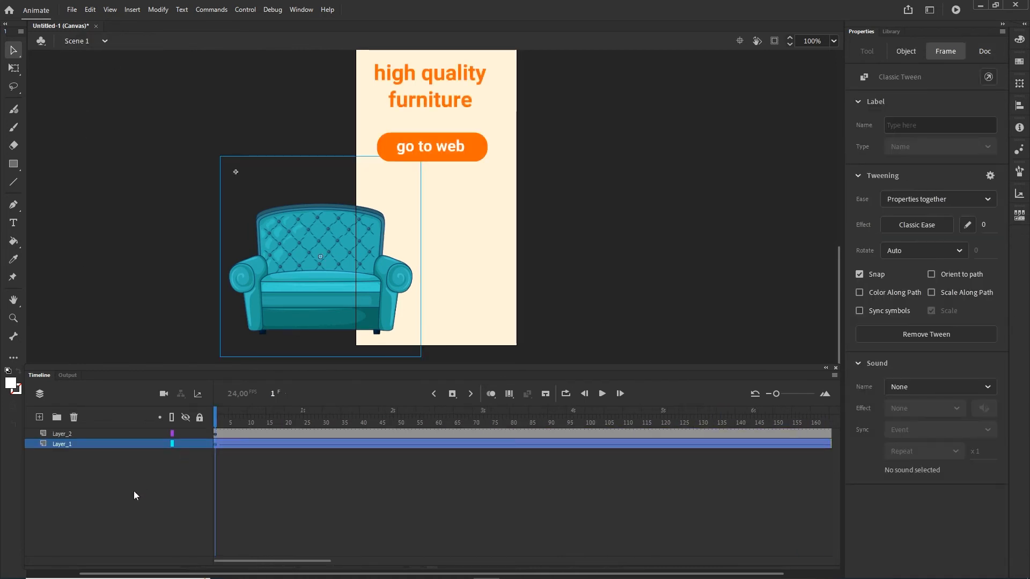
Add a new layer above Layer_2 and open the script editor for its first frame.
left_click(70, 434)
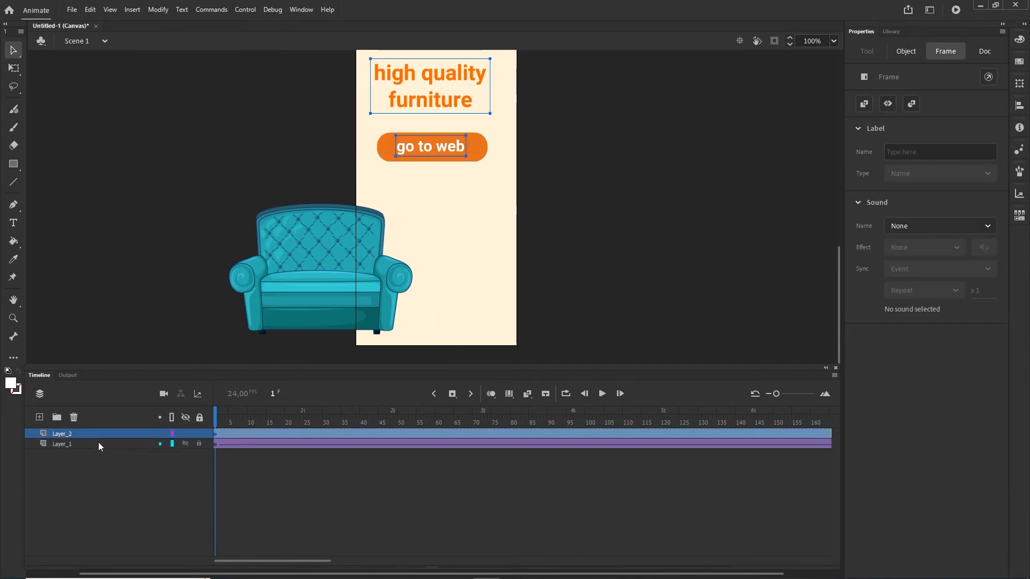
left_click(39, 418)
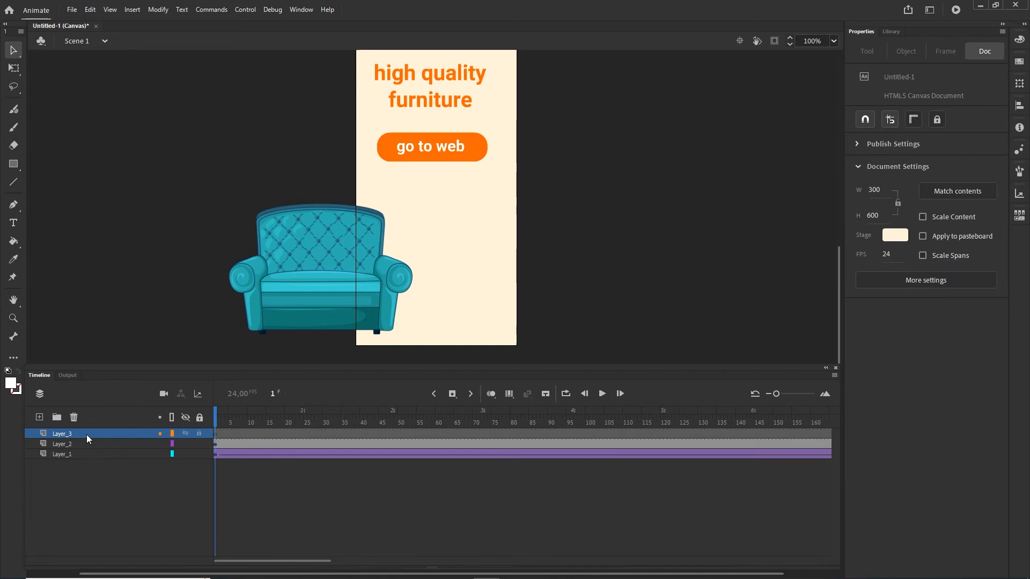
right_click(217, 438)
left_click(246, 431)
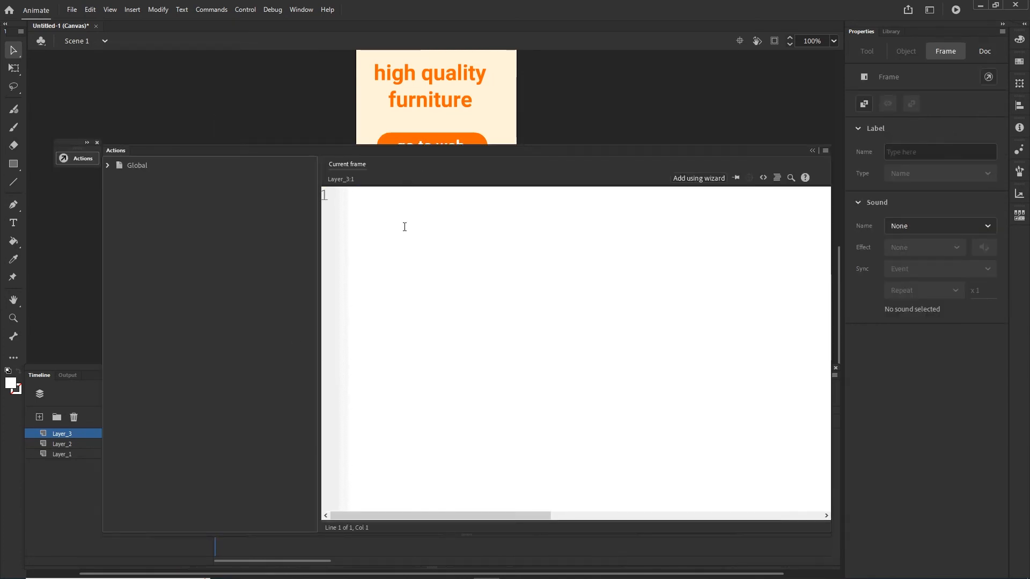
Write this.stop(); in the frame script, changing the keyboard input language for the brackets, then copy the line and collapse the editor.
type("this")
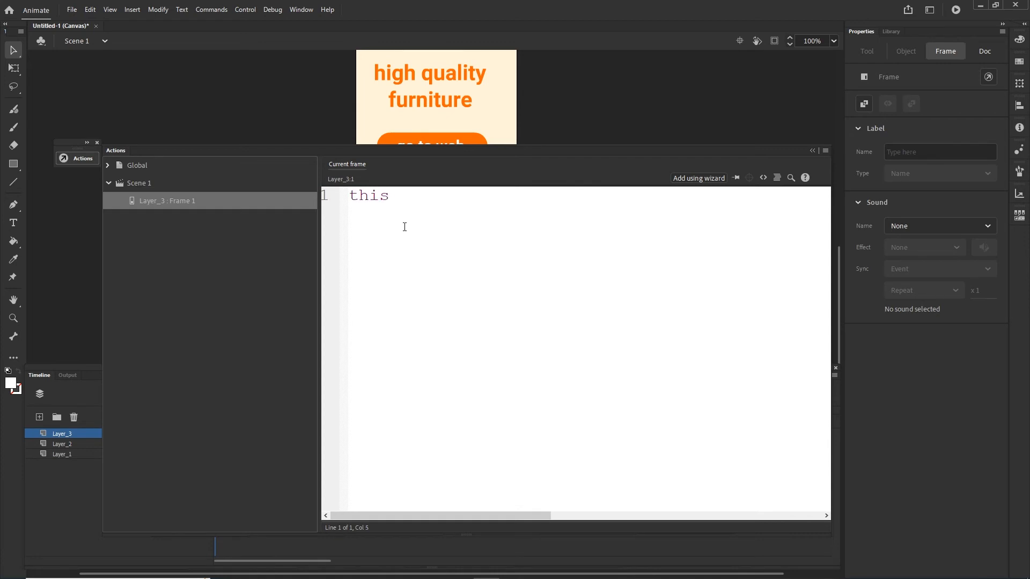
type(".stop")
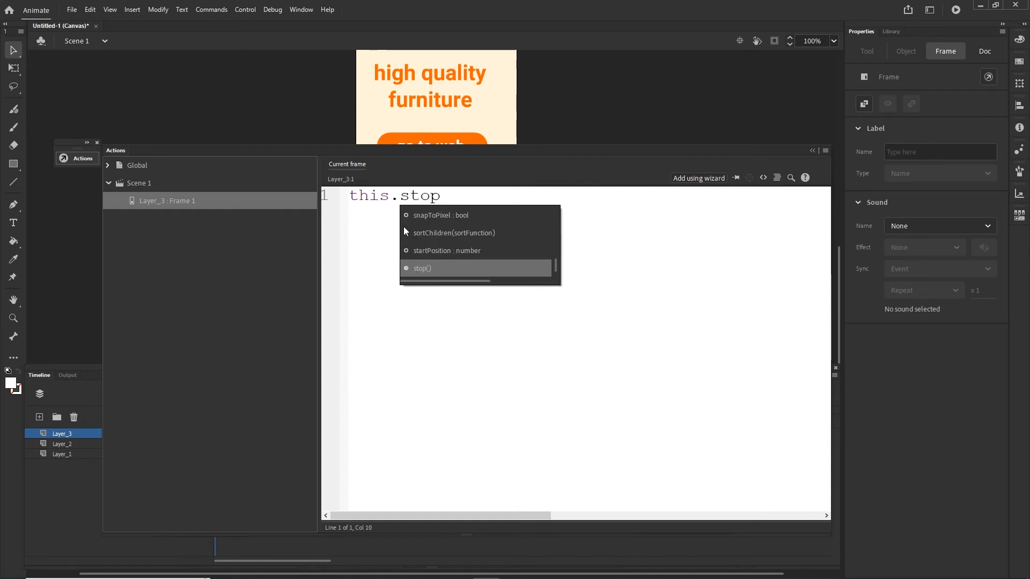
type("(")
key("BackSpace")
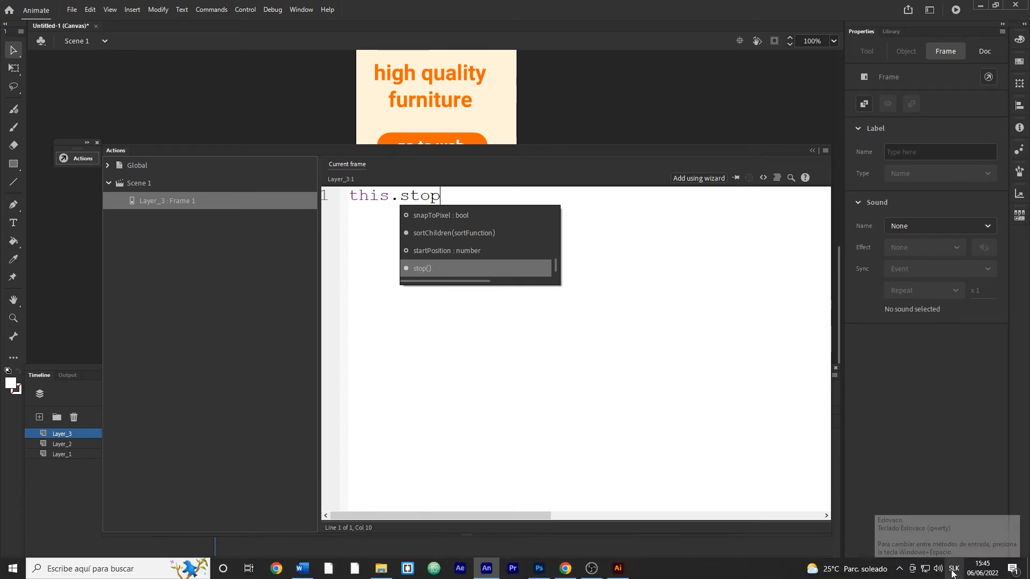
left_click(952, 574)
left_click(932, 475)
left_click(456, 198)
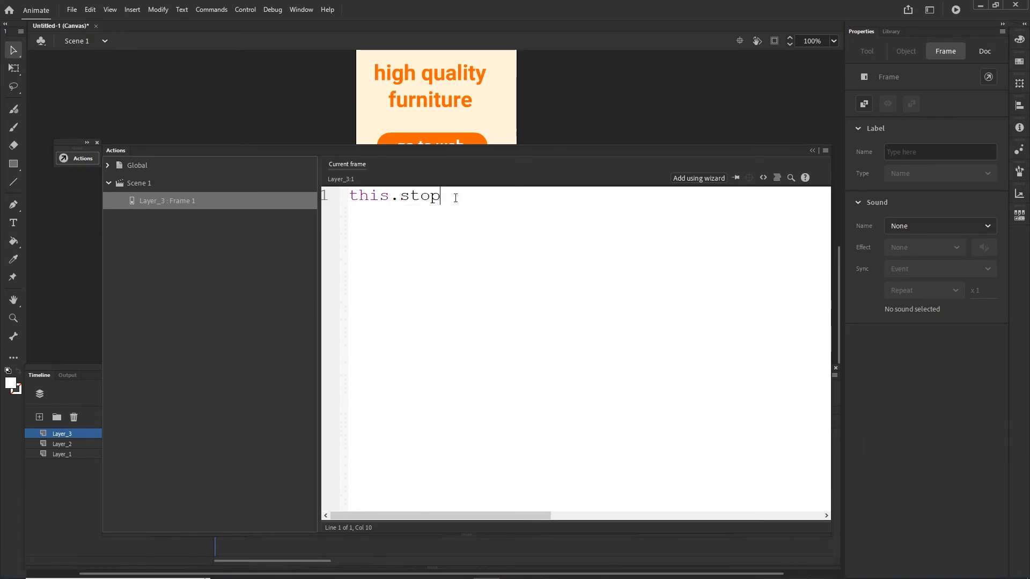
type("();")
left_click_drag(471, 195, 310, 196)
key("ctrl+c")
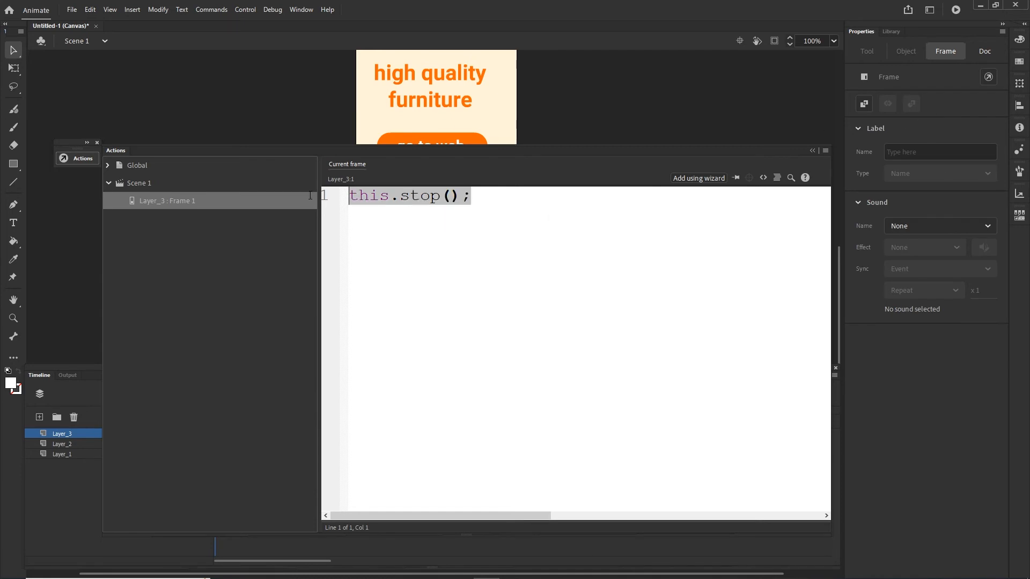
left_click(812, 151)
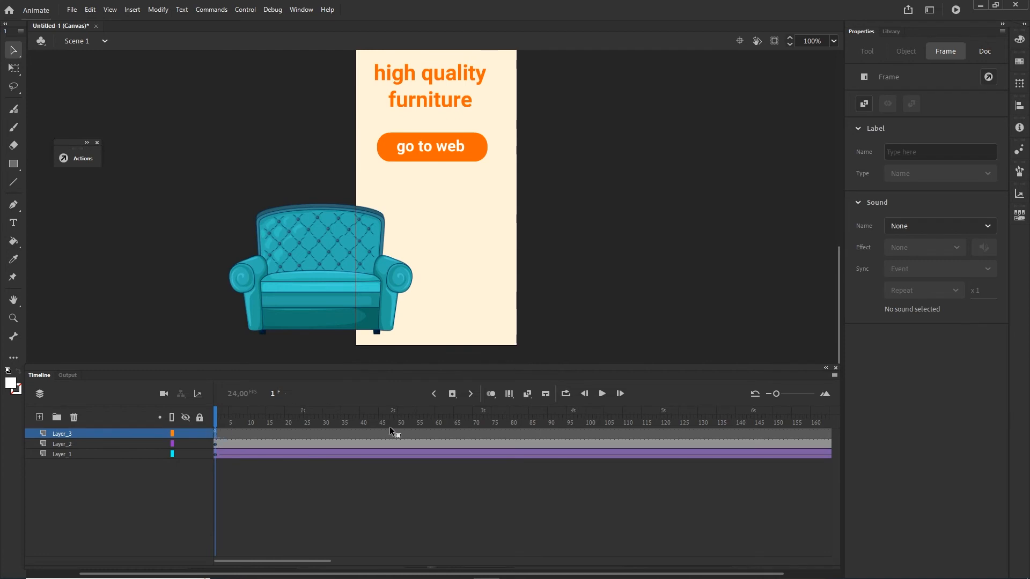
Add a keyframe at frame 200 of Layer_3 and return the playhead to frame 1.
left_click_drag(804, 433, 719, 430)
left_click(719, 430)
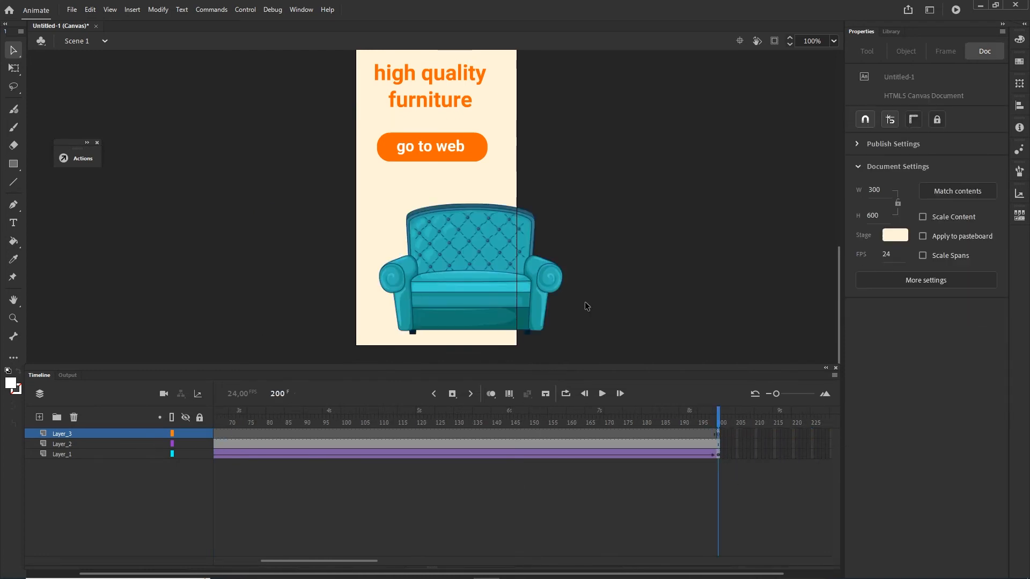
left_click_drag(718, 419, 56, 405)
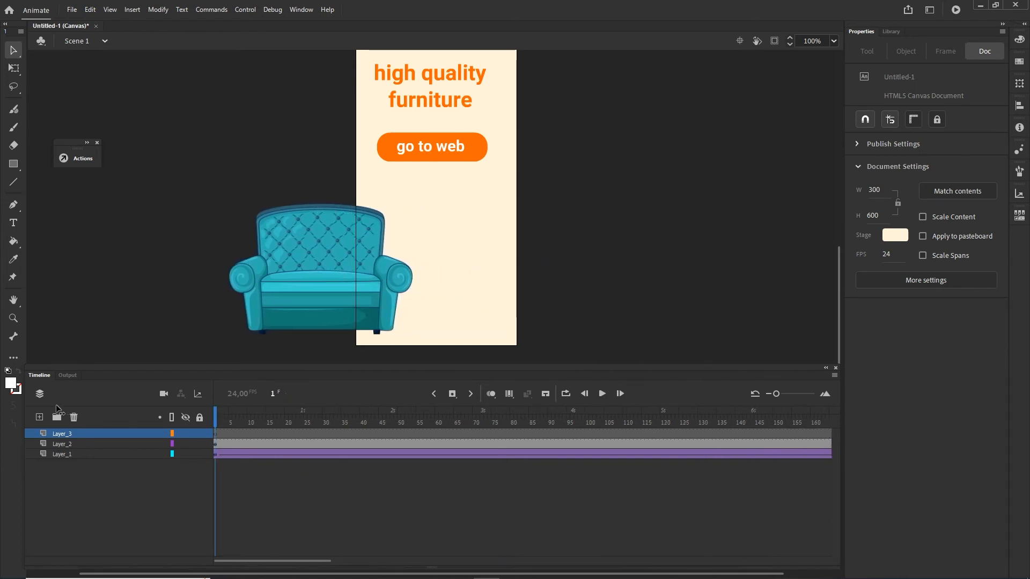
Inside the sofas symbol, add a layer named "code" above mask3.
double_click(325, 285)
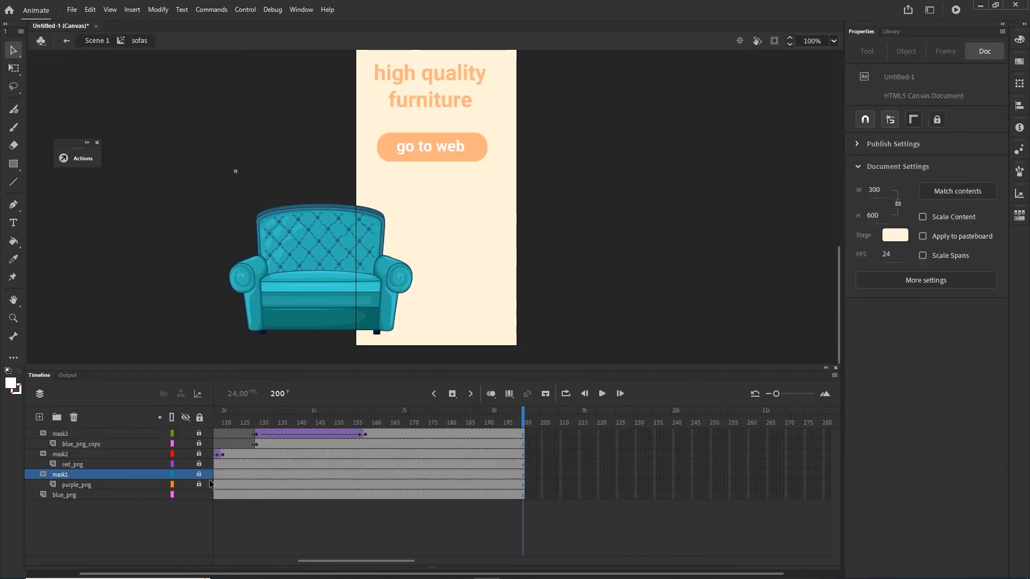
left_click(60, 434)
left_click(39, 417)
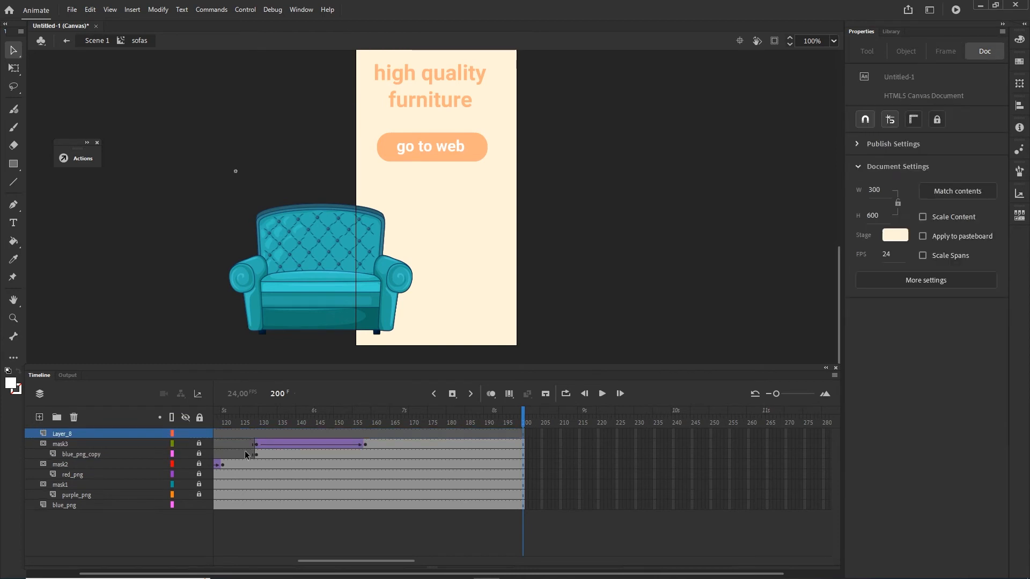
double_click(60, 433)
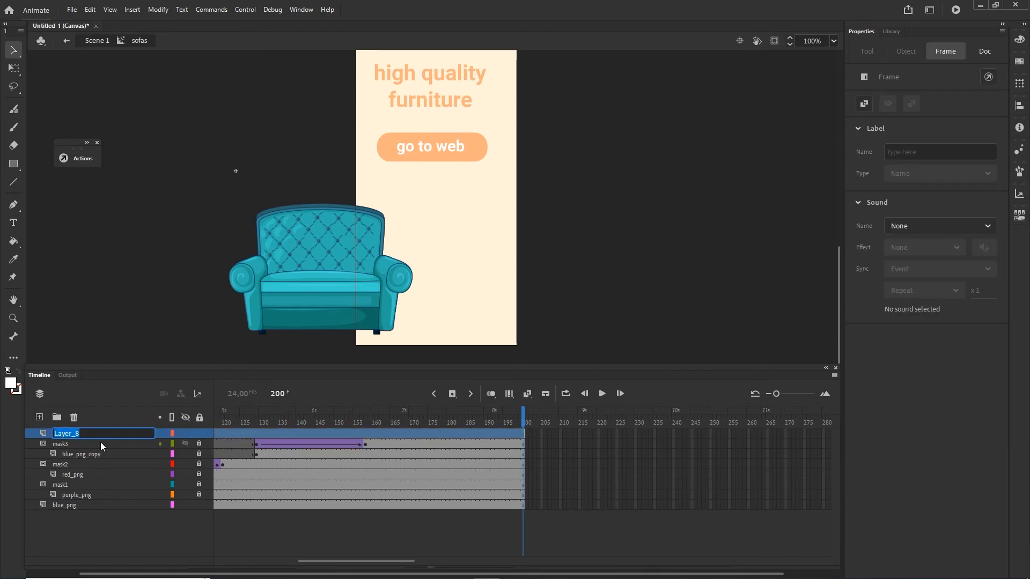
type("code")
left_click(310, 516)
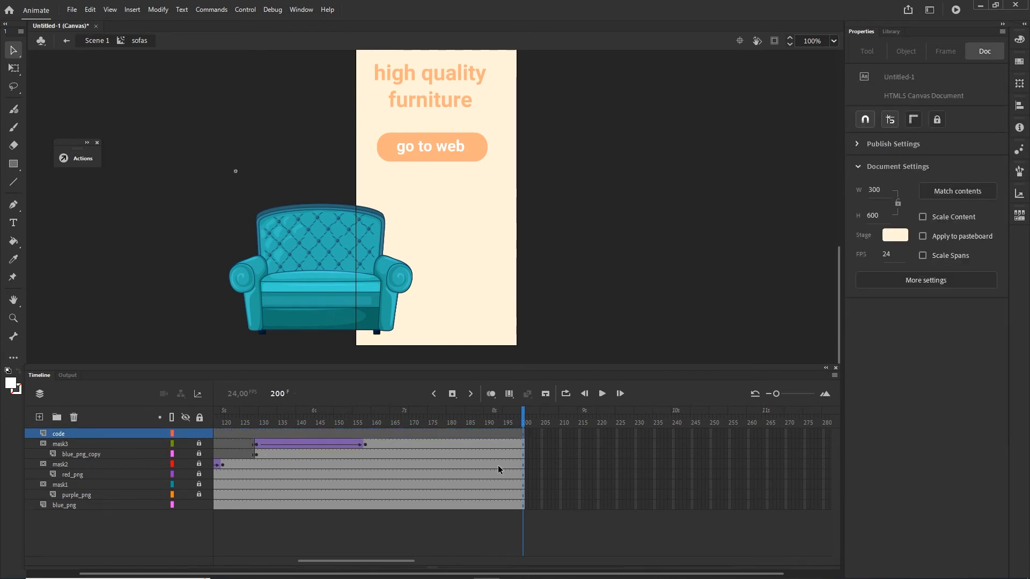
Insert a keyframe at frame 200 of the code layer and paste the copied this.stop(); line into its frame script.
left_click(523, 433)
right_click(523, 433)
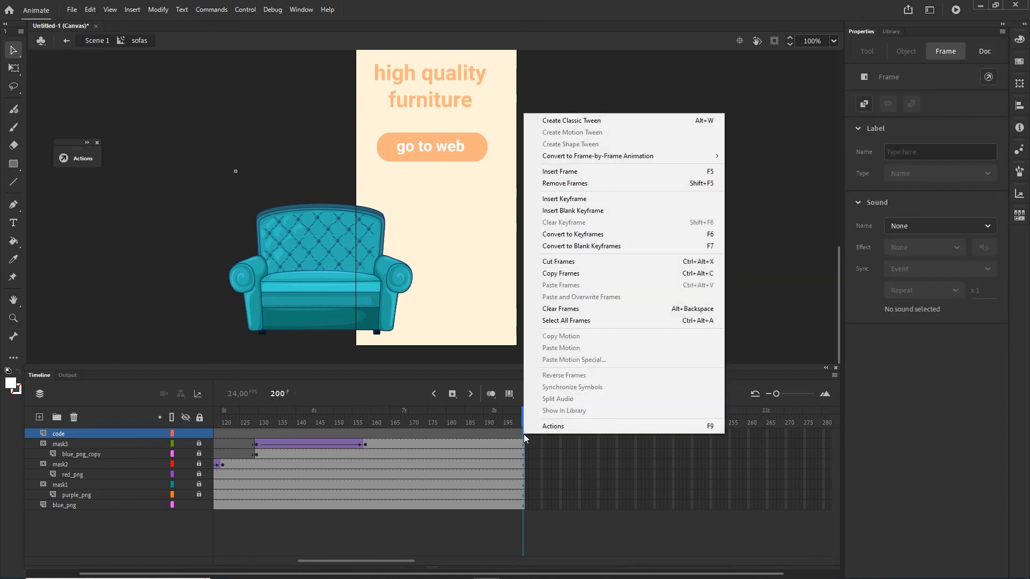
left_click(566, 199)
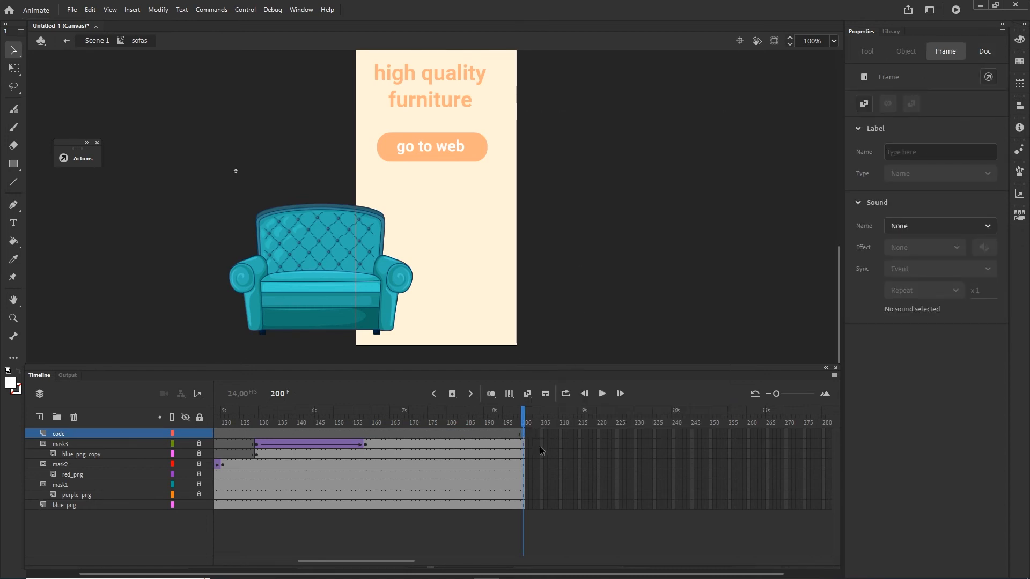
right_click(525, 435)
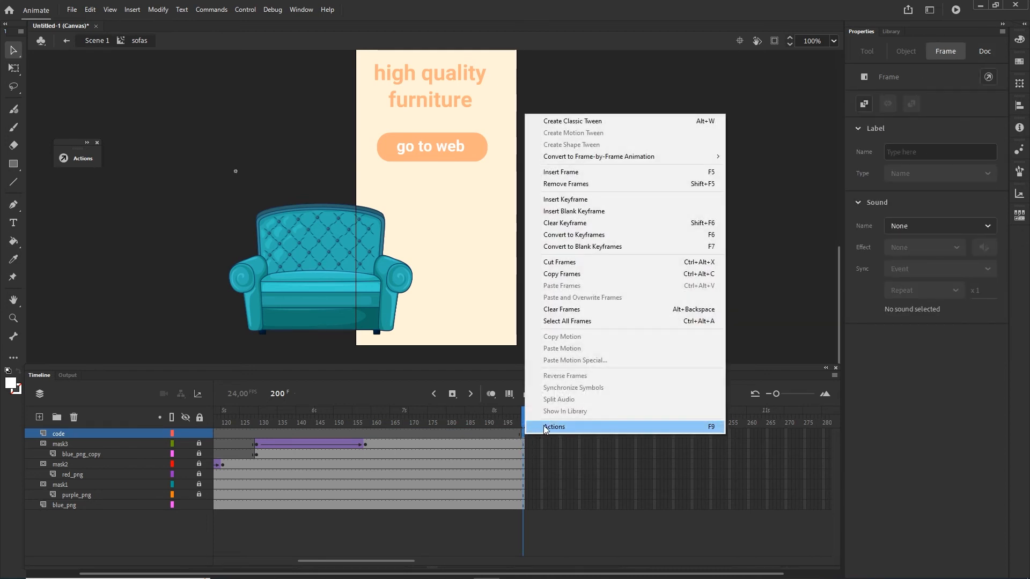
left_click(543, 426)
key("ctrl+v")
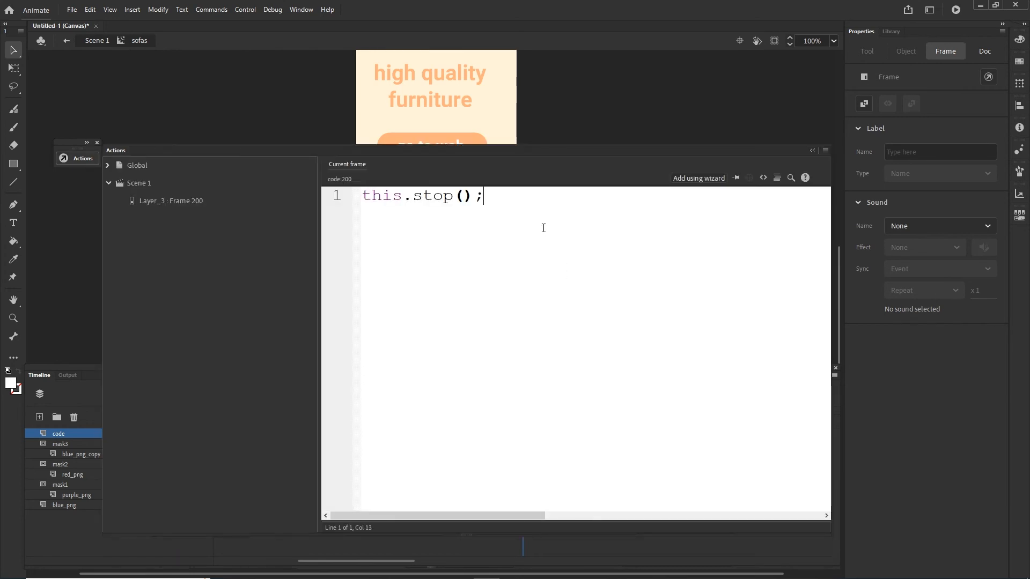
left_click(811, 151)
left_click(662, 349)
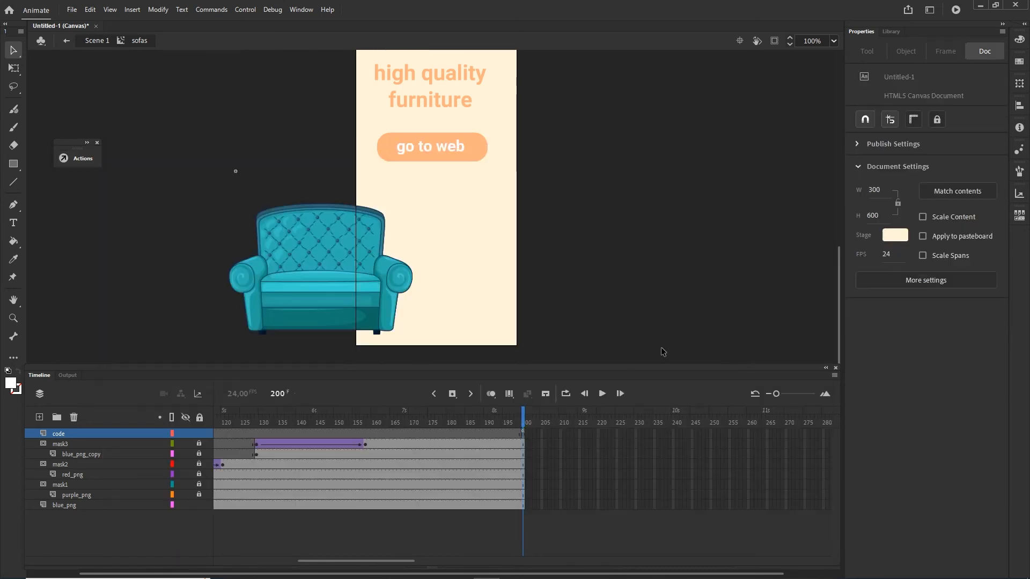
Return the sofas timeline to frame 1 and test the banner in the browser.
left_click(503, 419)
left_click_drag(502, 416, 497, 416)
left_click_drag(498, 418, 53, 411)
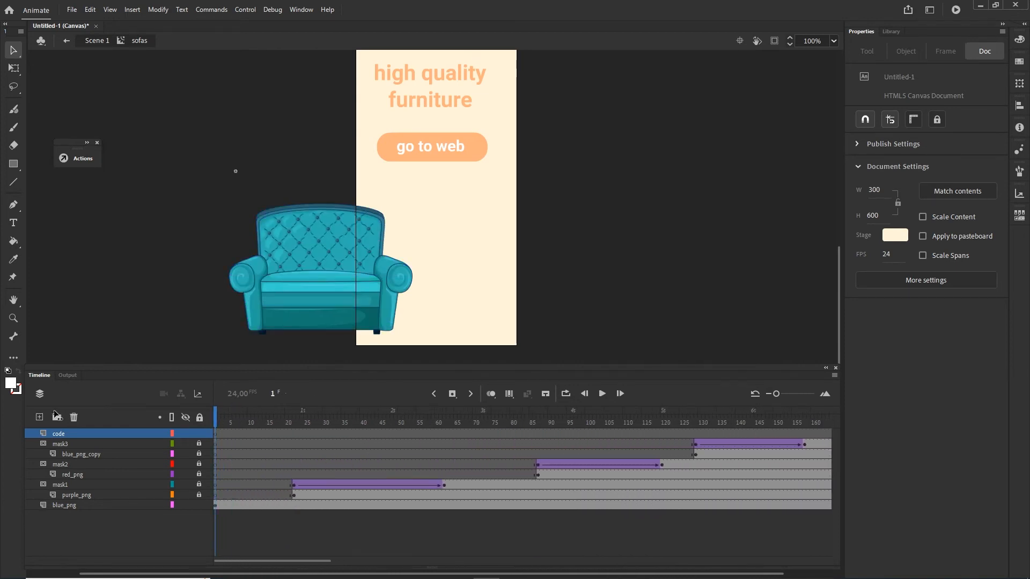
key("ctrl+Return")
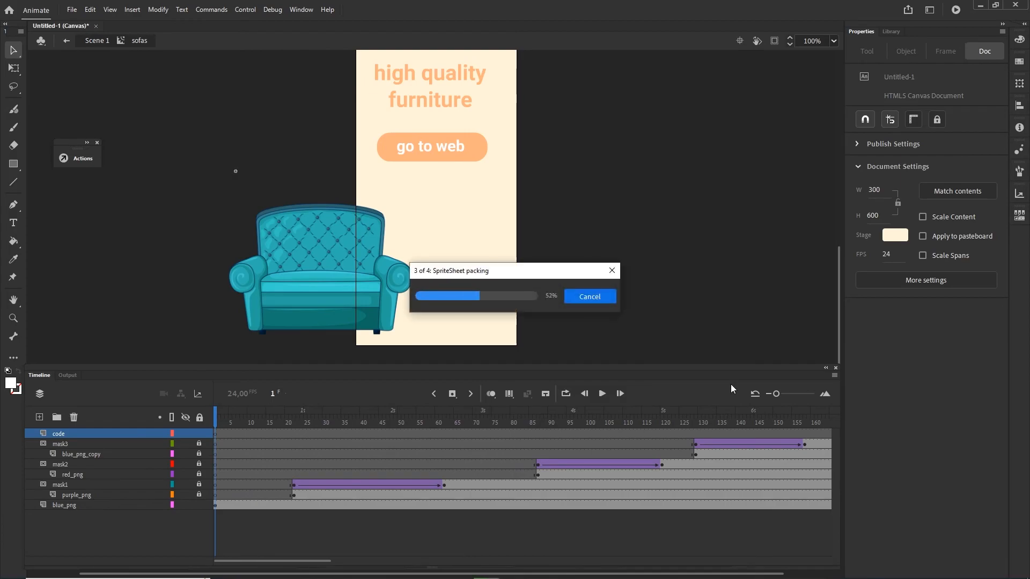
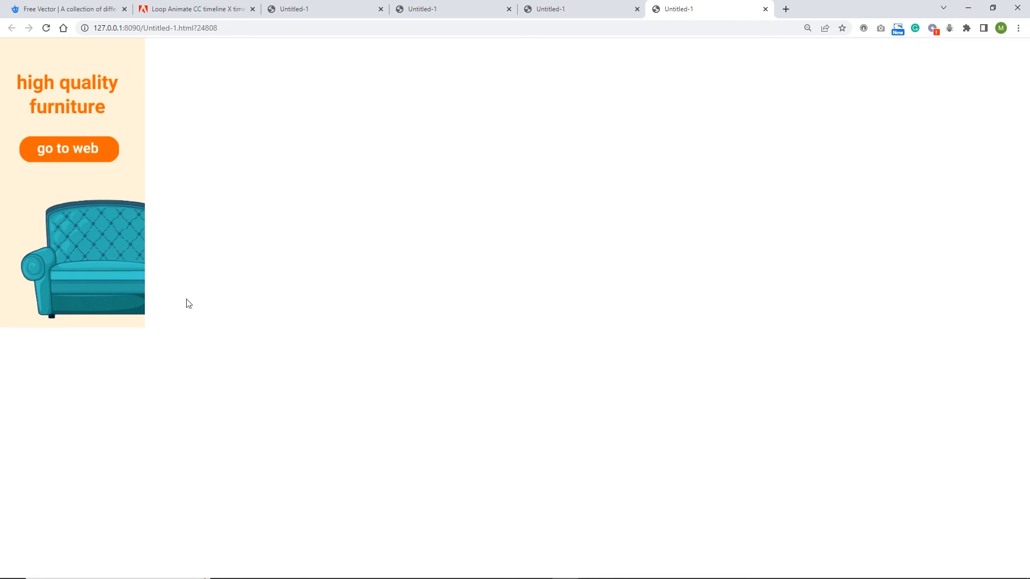
In the Adobe community thread on looping a timeline, copy the two-line this.looped code that uses == 3.
left_click(206, 12)
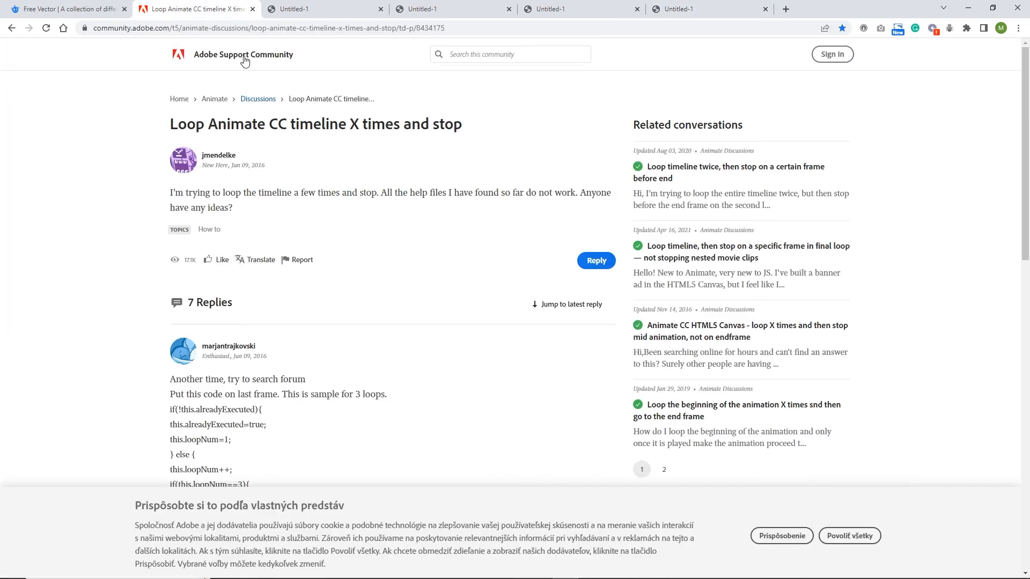
scroll(452, 297, "down", 3)
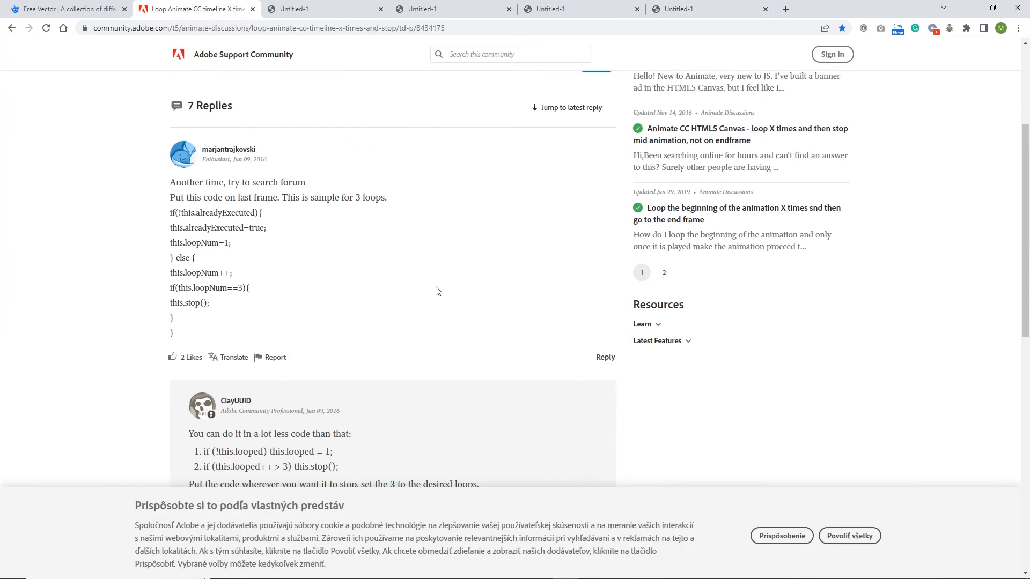
scroll(434, 289, "up", 3)
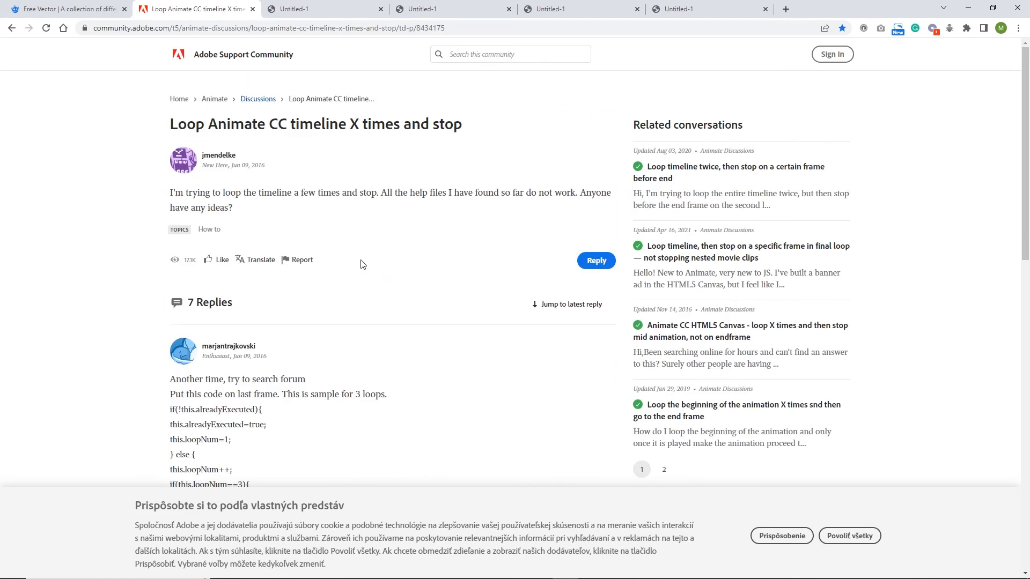
scroll(360, 264, "down", 6)
scroll(361, 263, "down", 3)
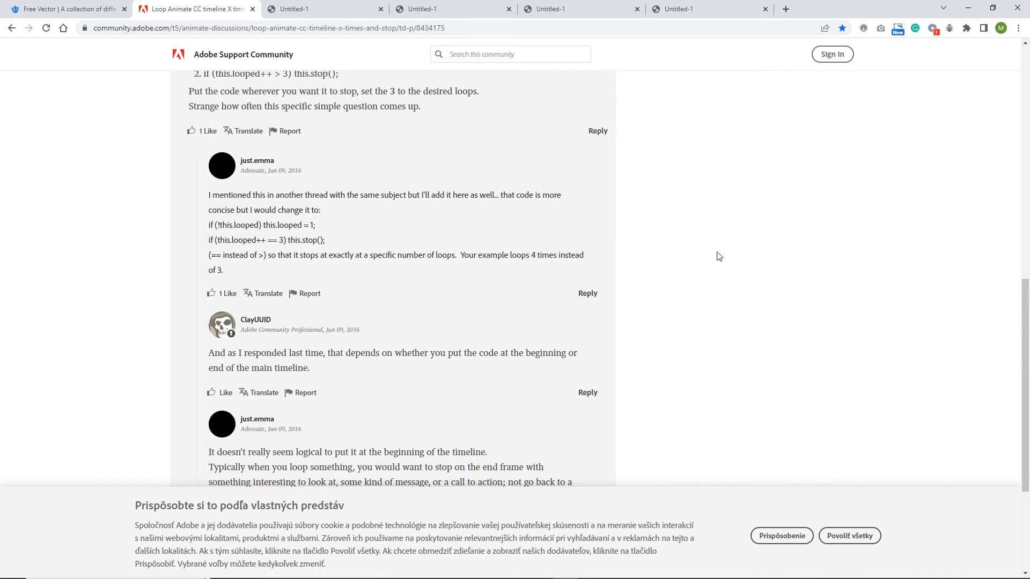
scroll(558, 255, "up", 1)
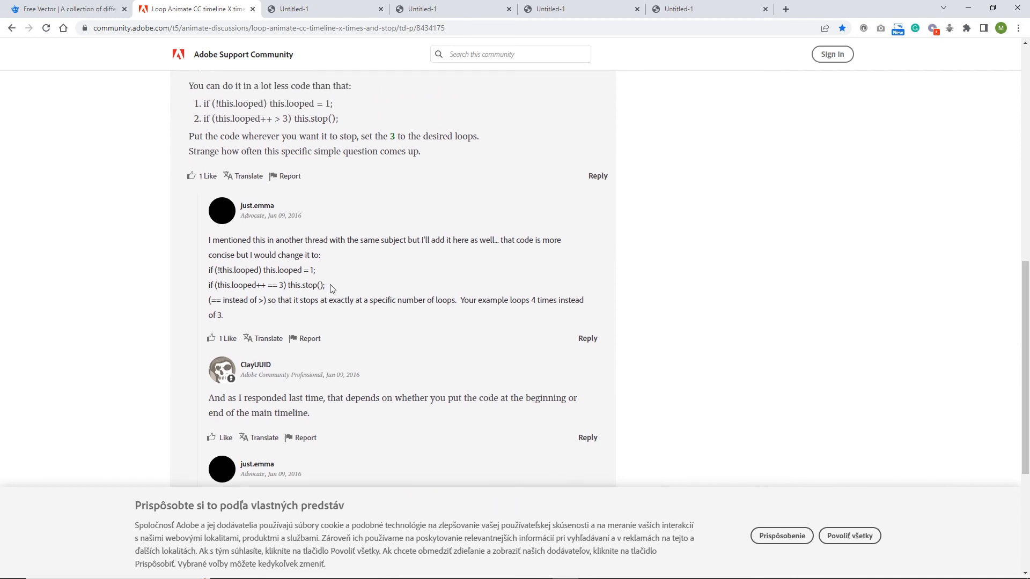
left_click_drag(330, 289, 207, 272)
key("ctrl+c")
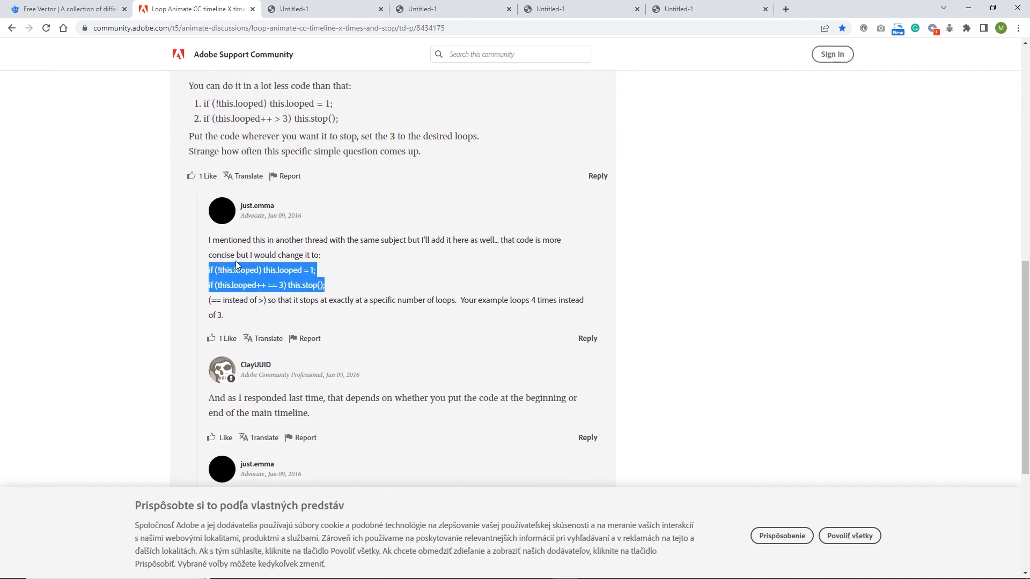
Switch back to Animate and replace the script on frame 200 of the code layer with the copied loop code.
left_click(487, 569)
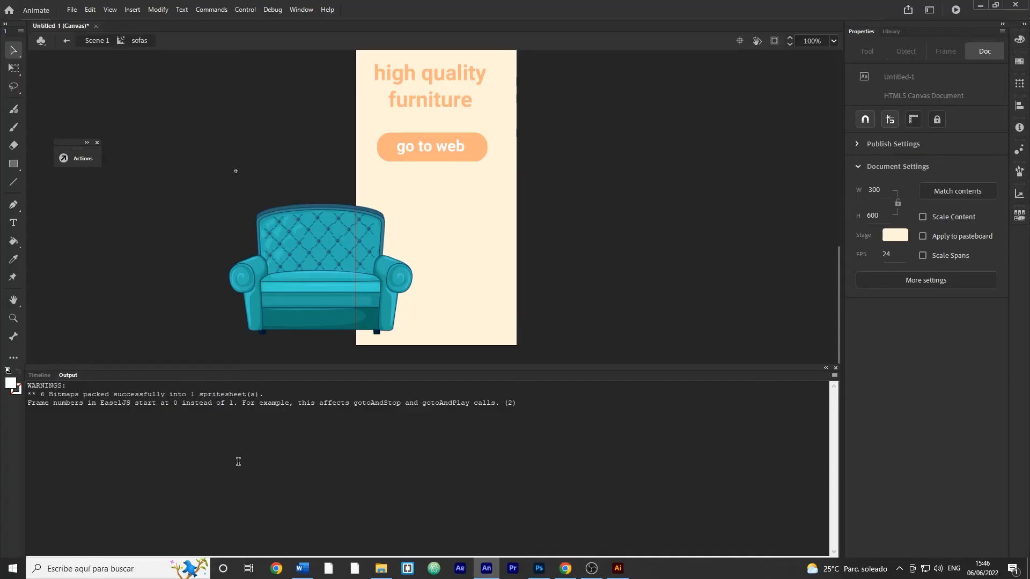
left_click(44, 376)
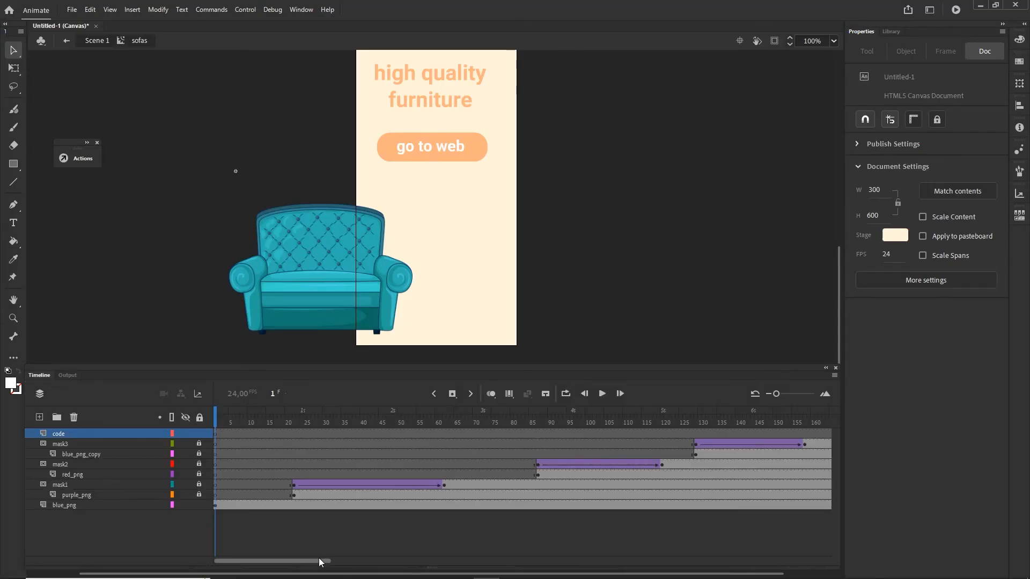
left_click_drag(318, 561, 402, 561)
left_click(530, 433)
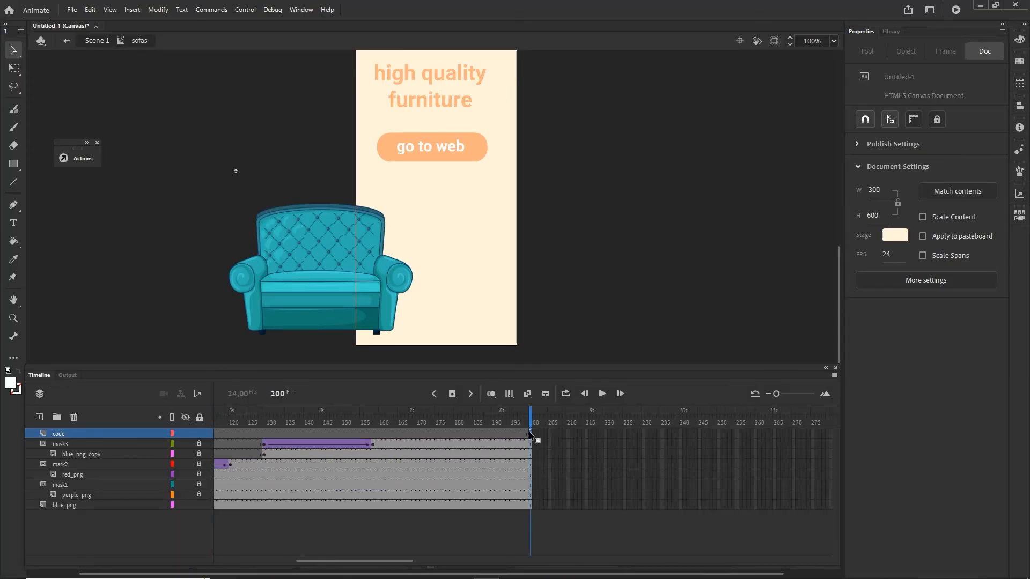
key("F9")
left_click_drag(530, 204, 302, 195)
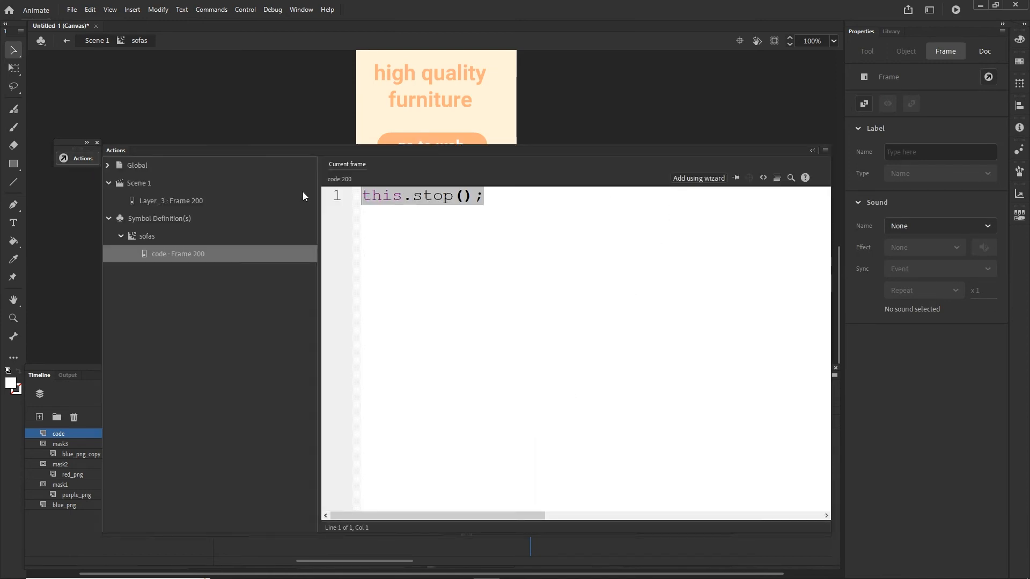
key("BackSpace")
key("ctrl+v")
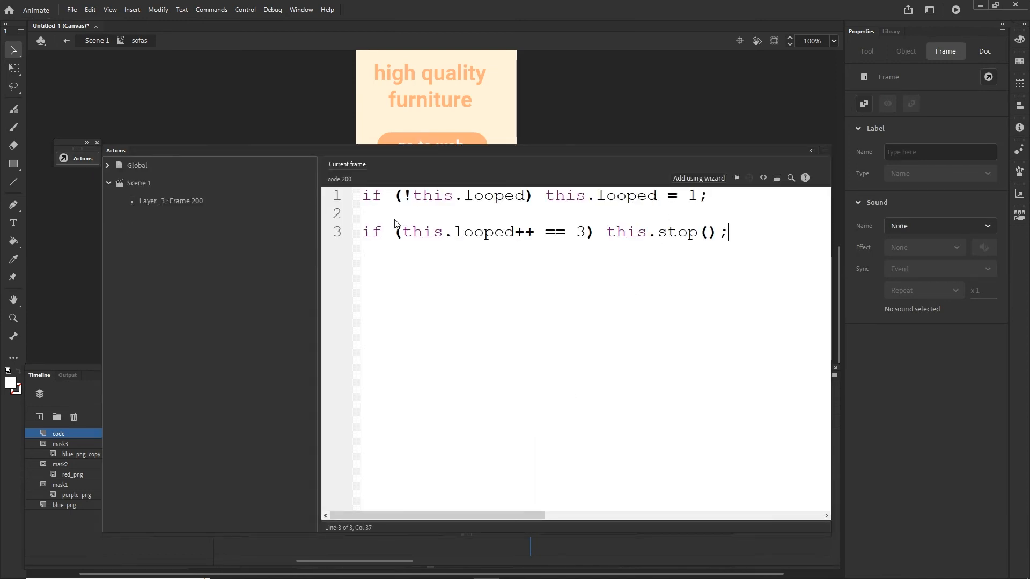
Set the loop count in the code layer's script condition to 2 and collapse the script editor.
double_click(581, 231)
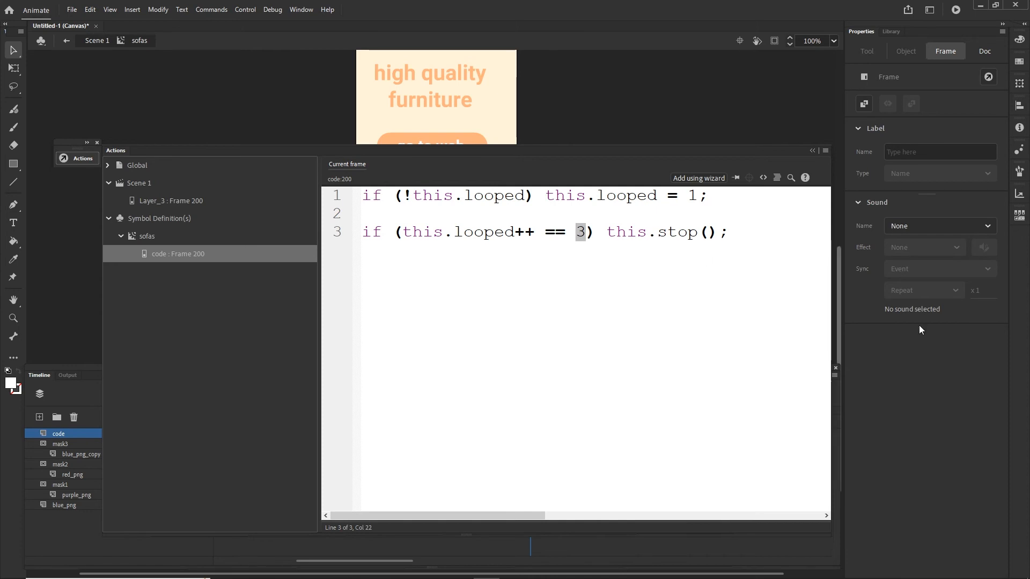
key("BackSpace")
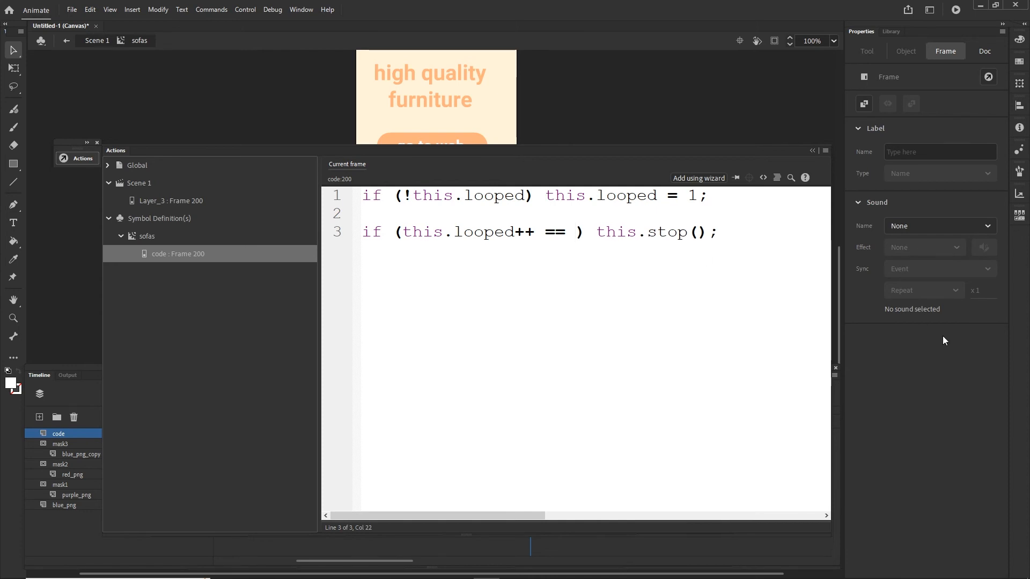
type("2")
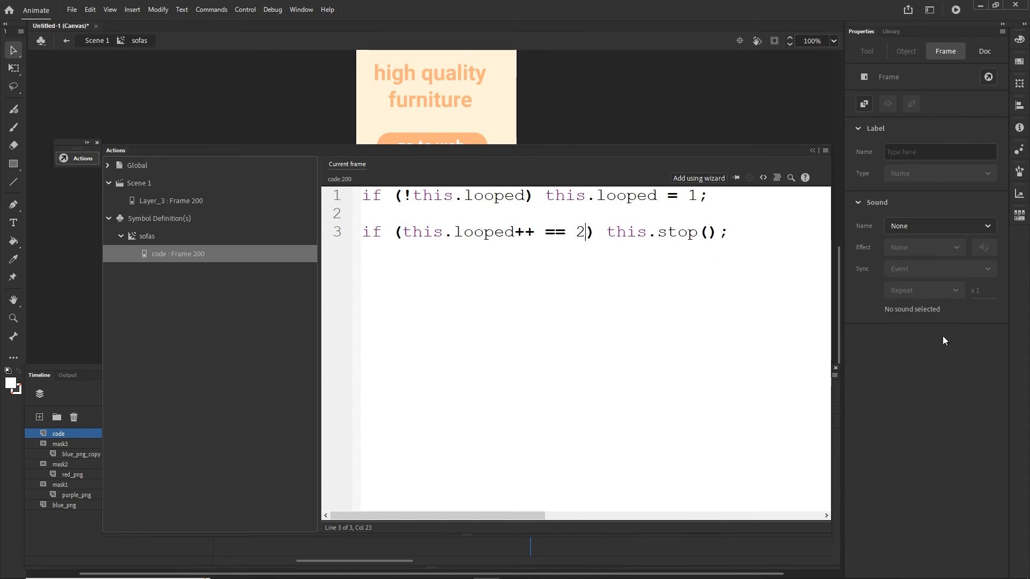
left_click(812, 150)
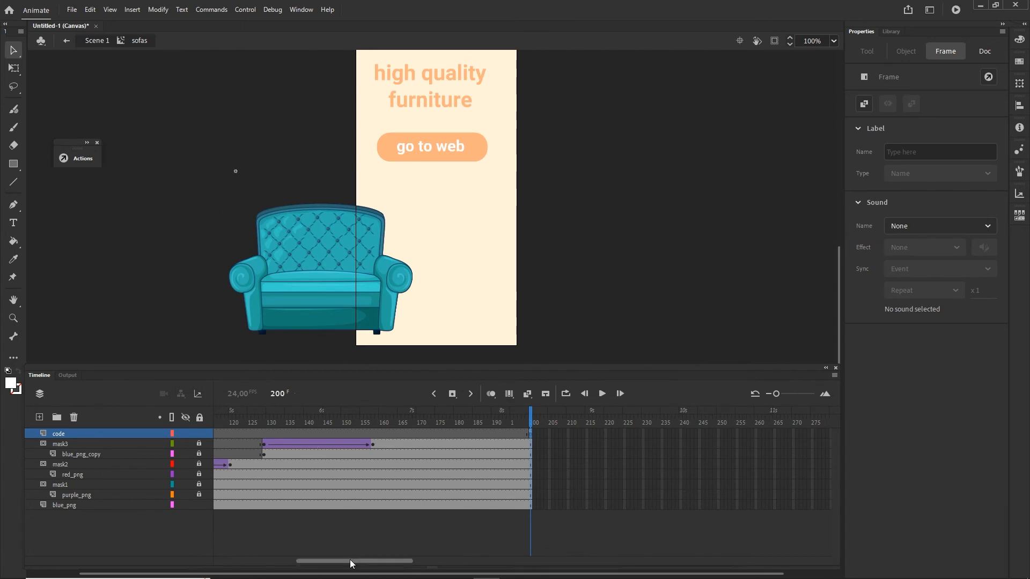
In Scene 1, replace the script on frame 200 of Layer_3 with the copied loop code and set its loop count to 2.
left_click_drag(349, 561, 406, 560)
left_click(97, 43)
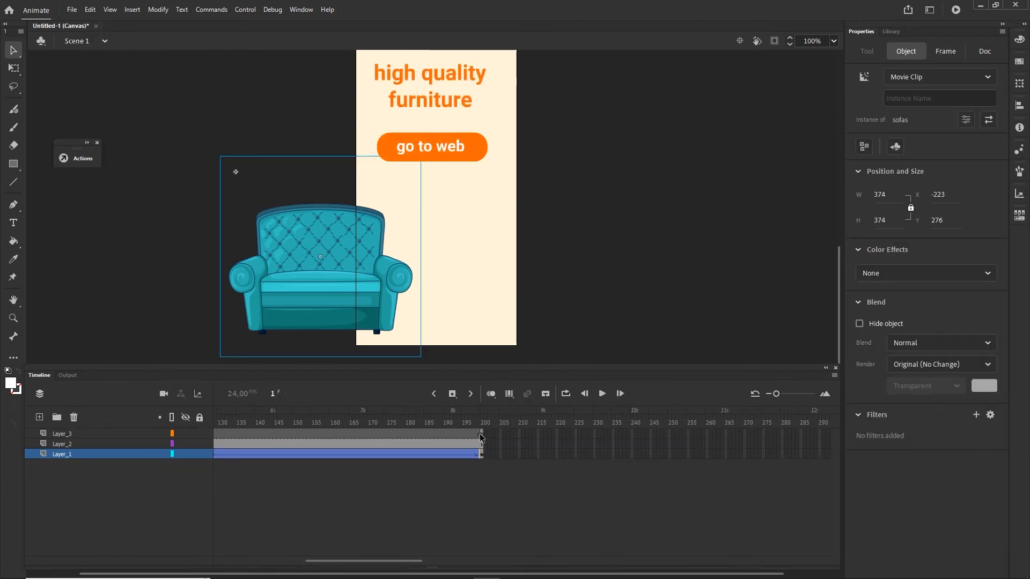
left_click(481, 433)
key("F9")
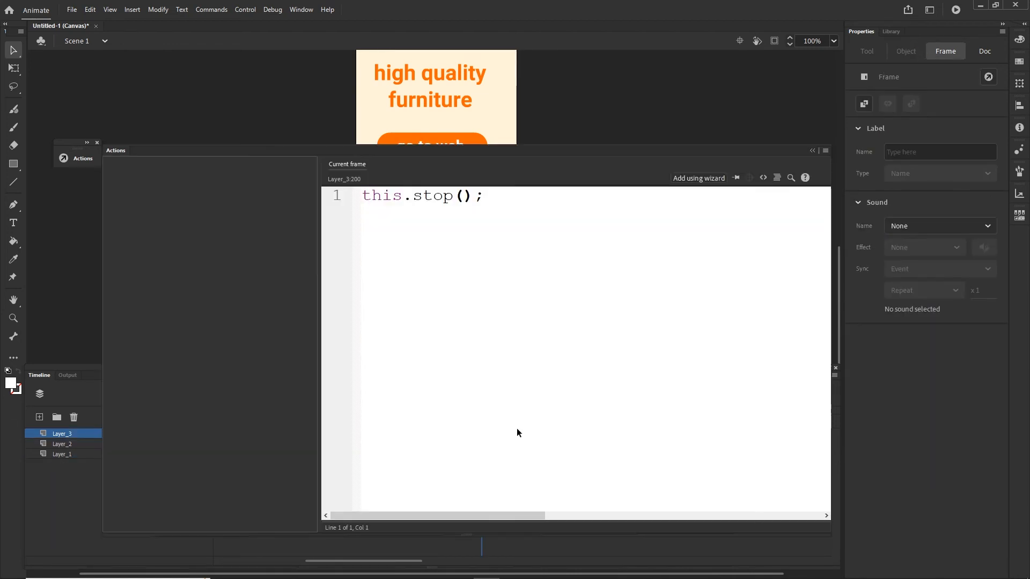
key("ctrl+a")
key("ctrl+v")
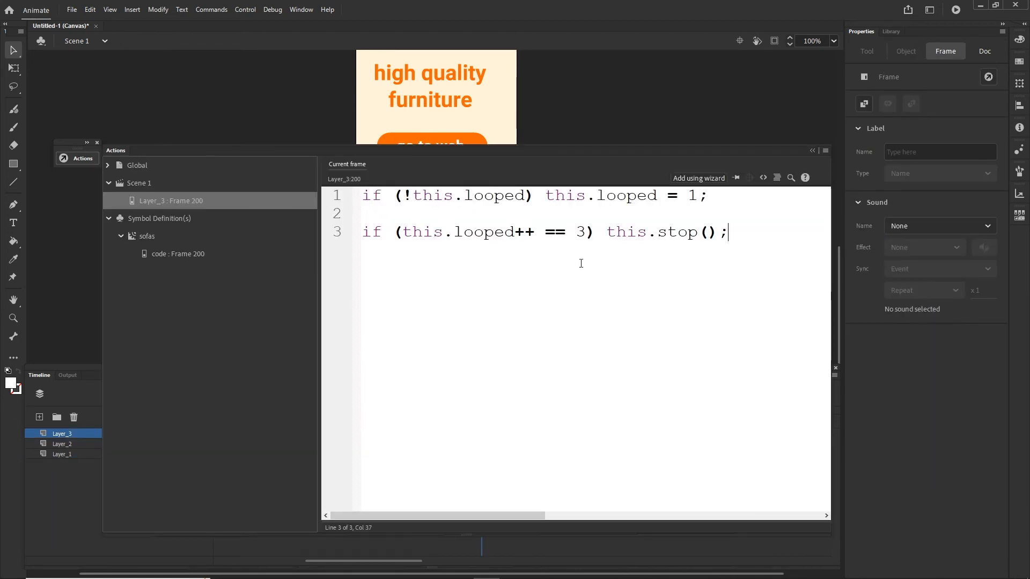
left_click(584, 234)
key("BackSpace")
type("2")
left_click(811, 150)
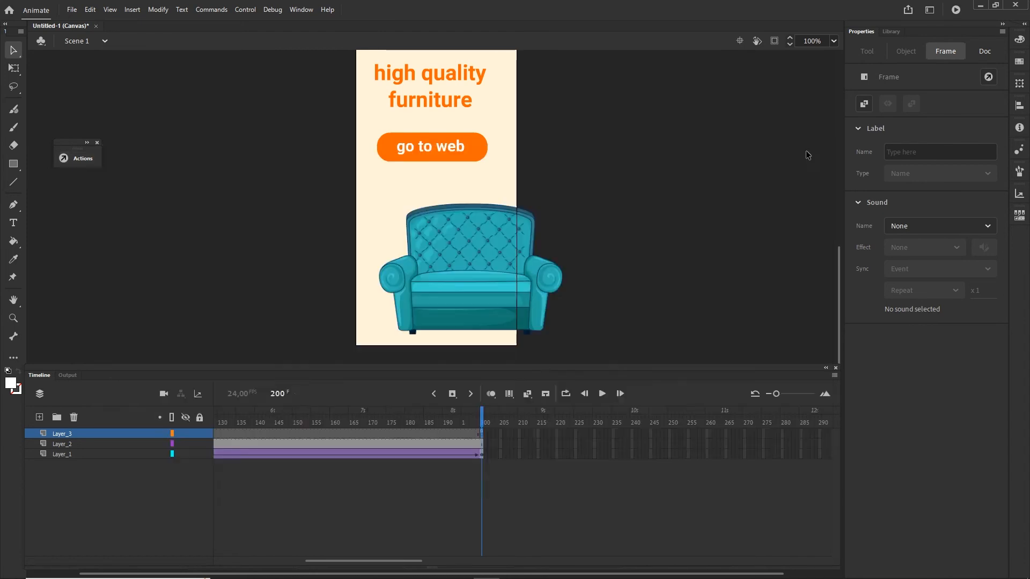
Return the main timeline's playhead to frame 1 and open the sofas symbol for editing.
left_click_drag(491, 428, 429, 416)
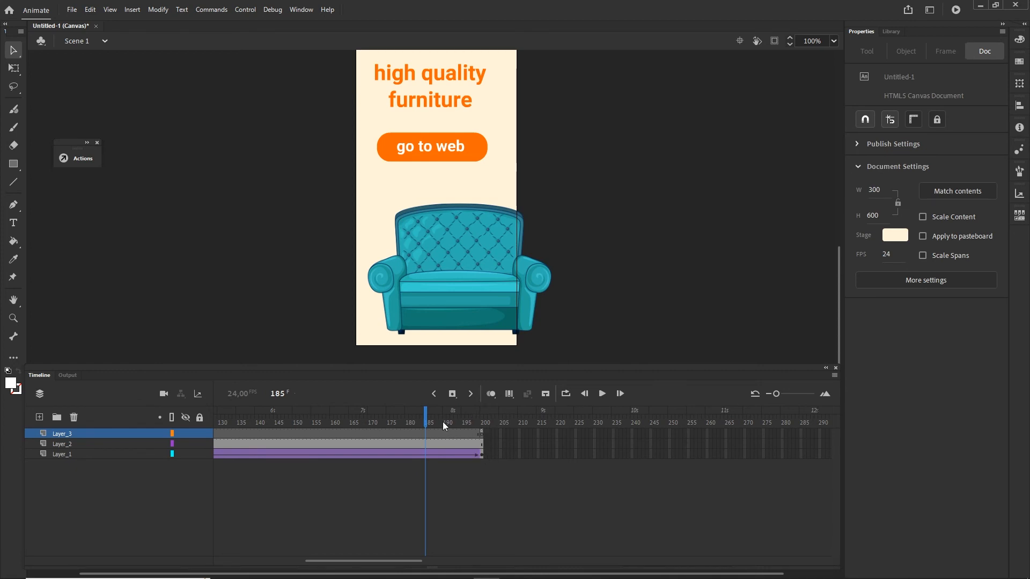
left_click_drag(443, 421, 70, 417)
double_click(349, 292)
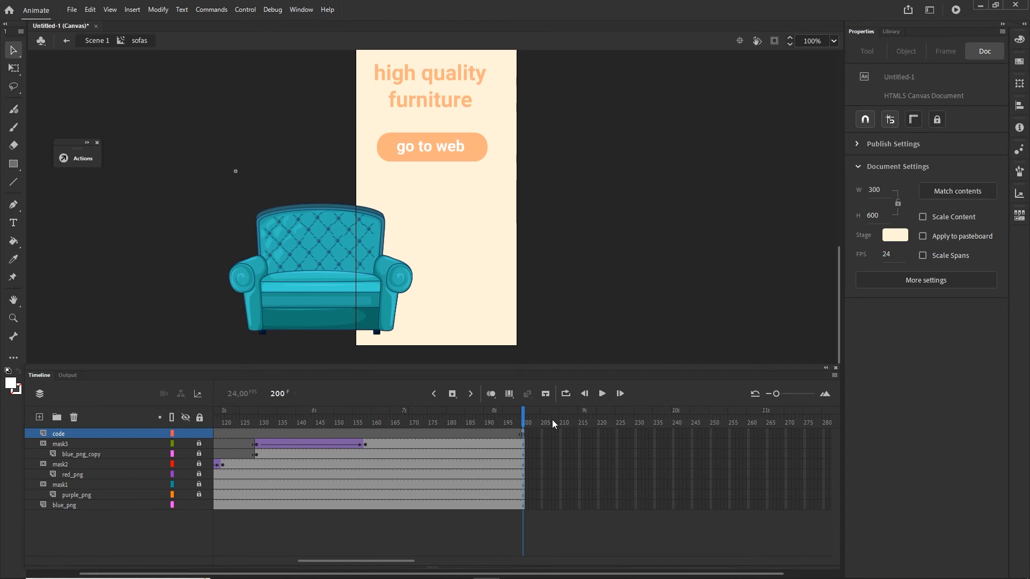
mouse_move(416, 570)
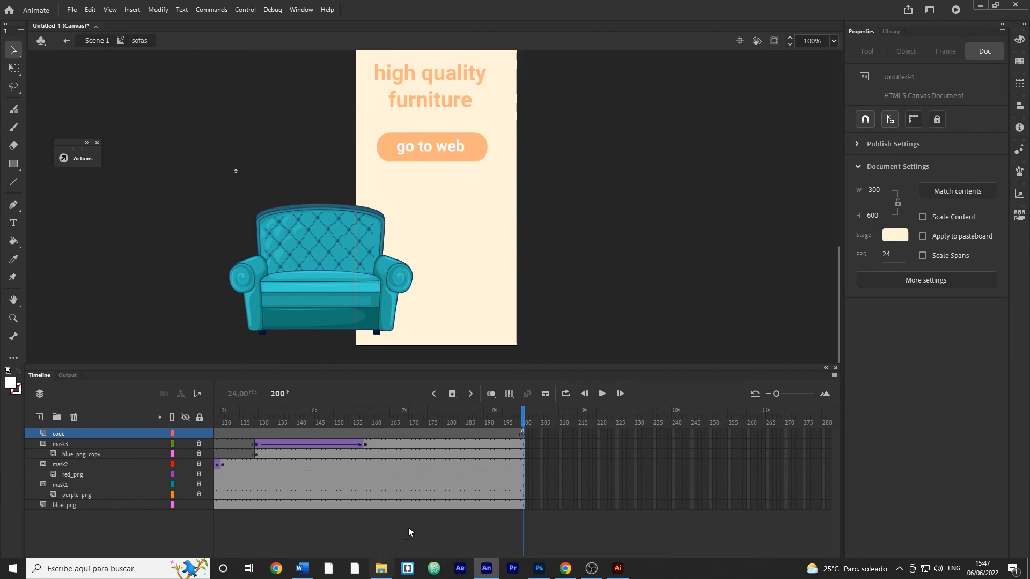
Start saving the document and create a folder named animate inside 51 sofa animation > tutorial.
key("ctrl+s")
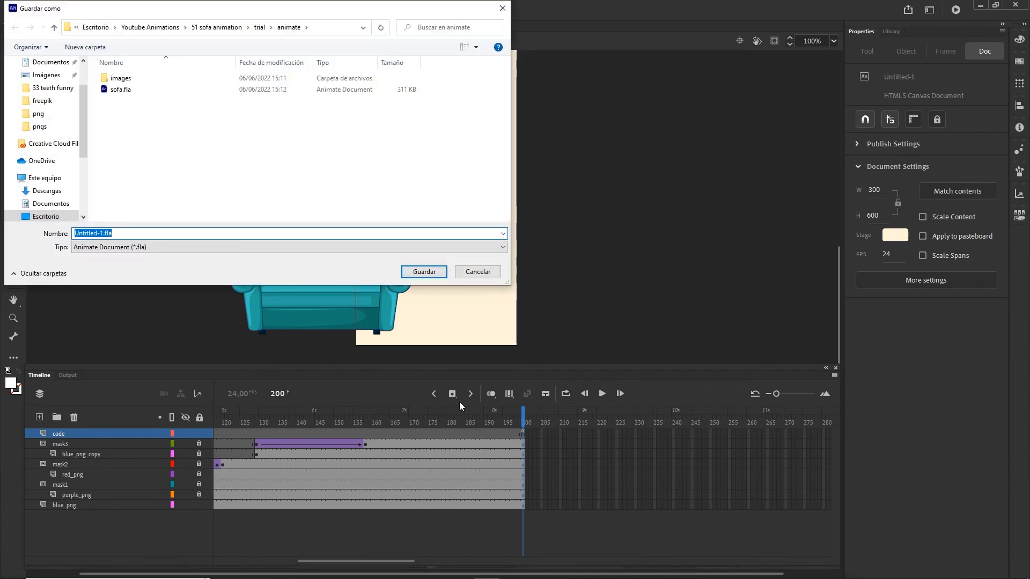
left_click(225, 30)
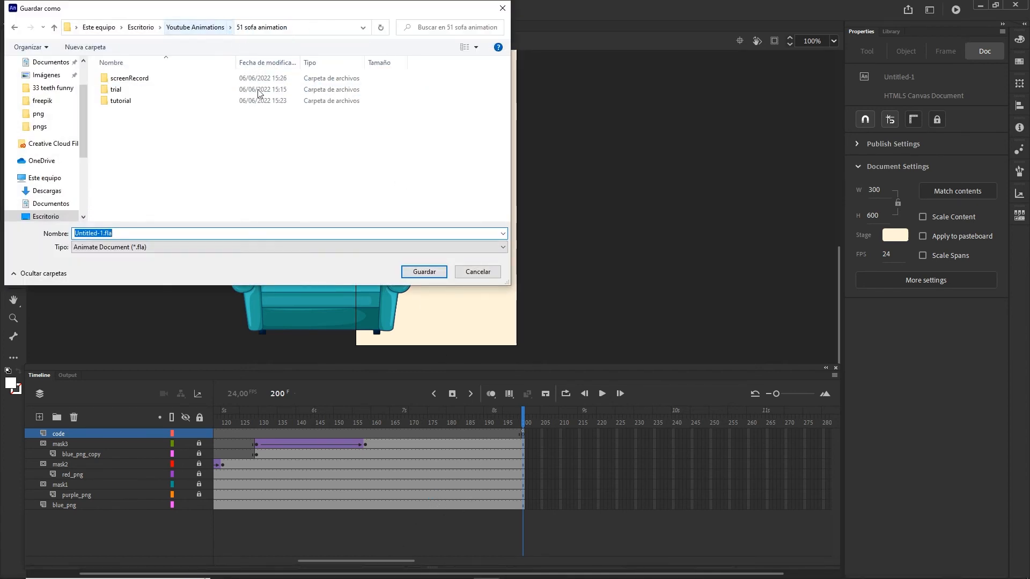
double_click(131, 102)
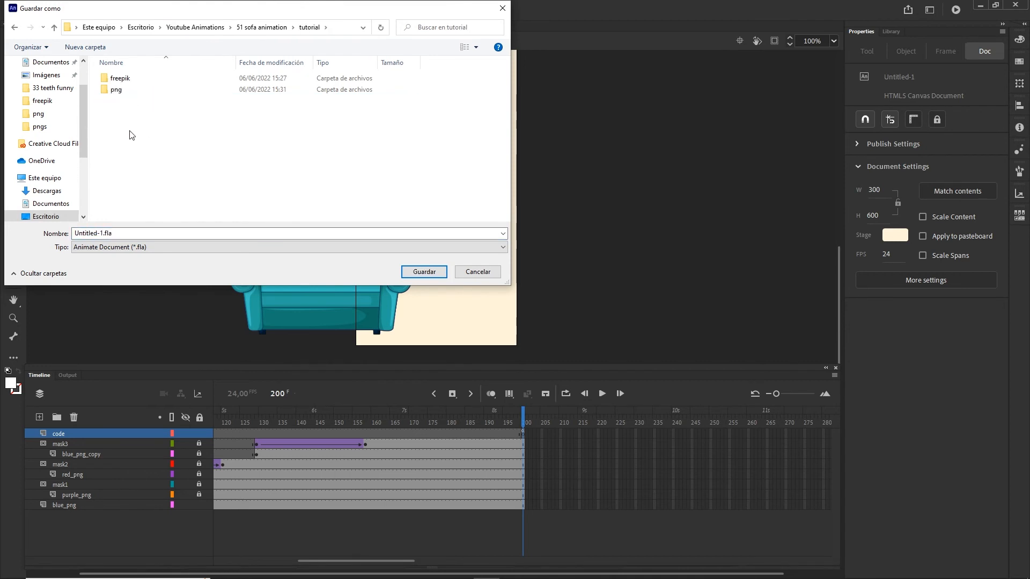
right_click(130, 131)
left_click(279, 269)
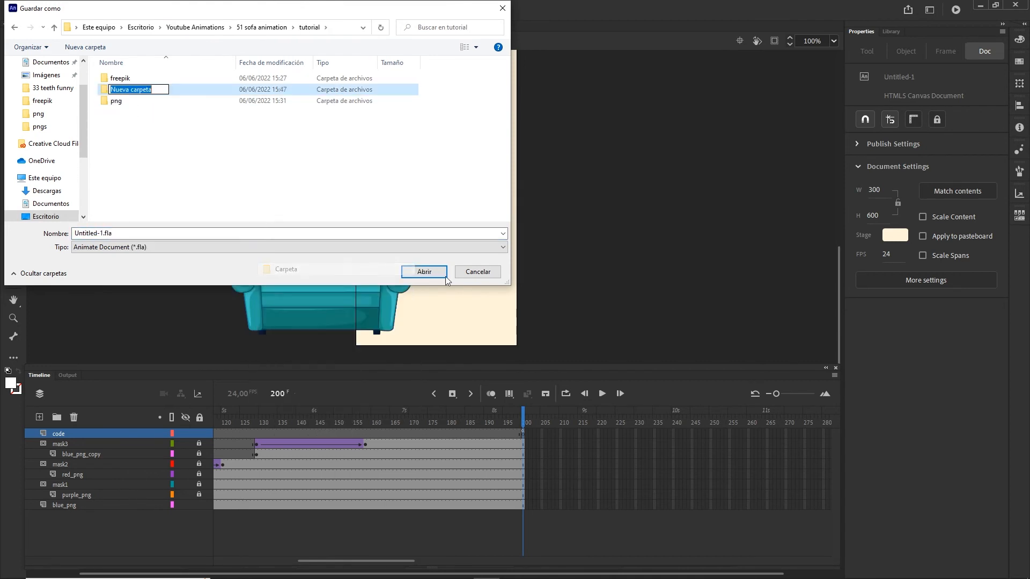
type("animate")
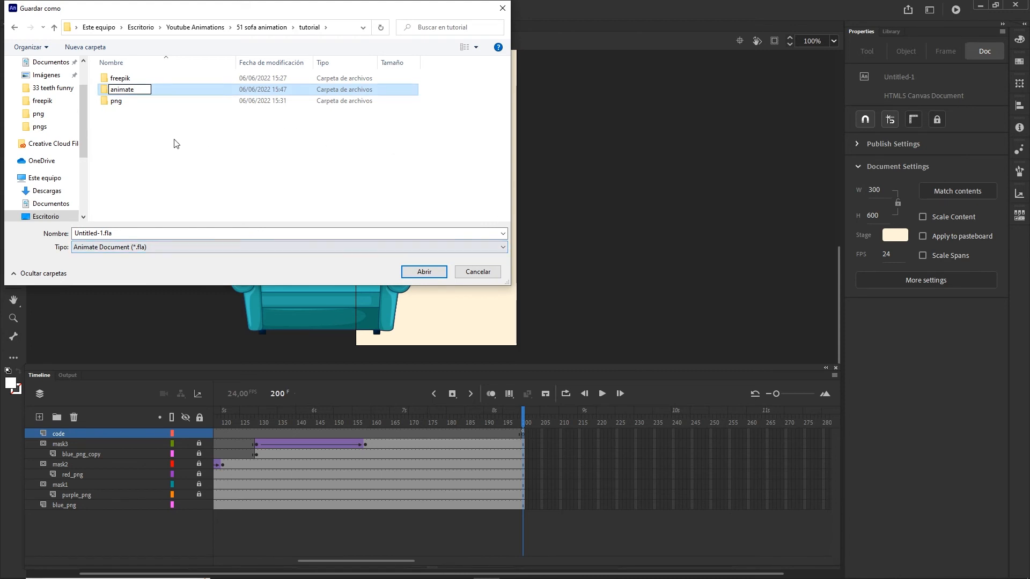
key("Return")
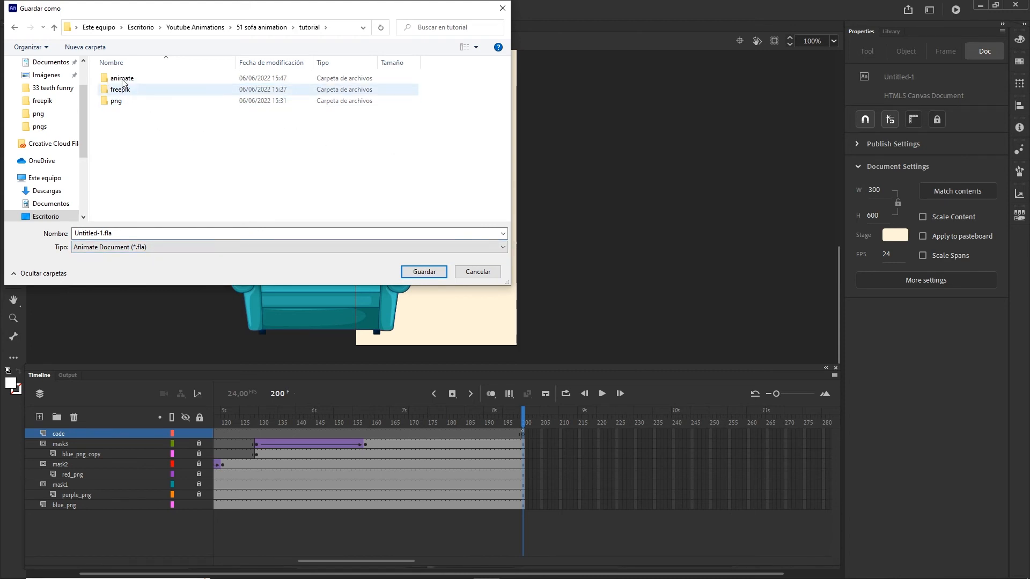
Save the document as sofaAnimation in the new animate folder.
double_click(125, 84)
left_click(126, 233)
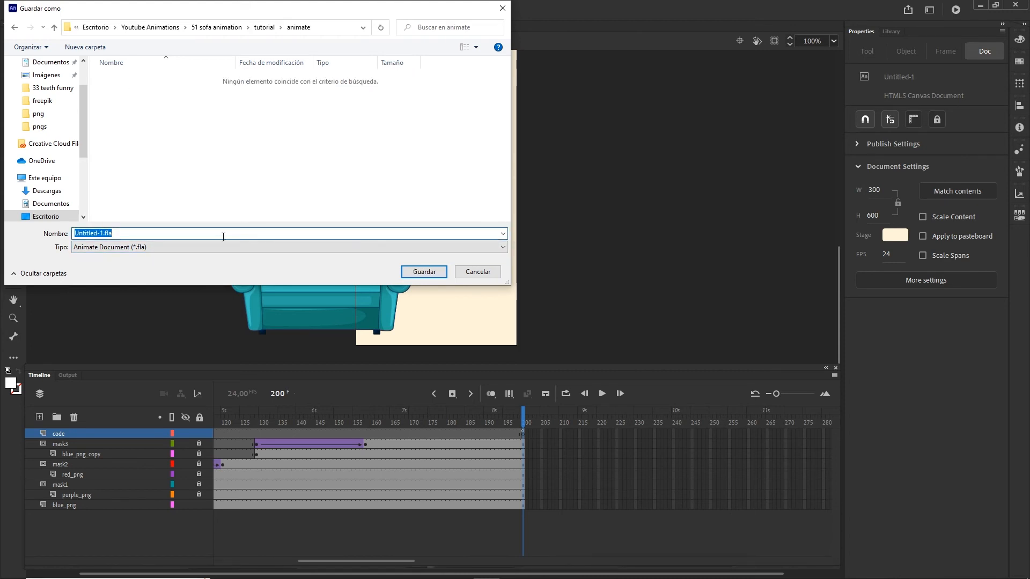
type("sofaAnimation")
left_click(429, 272)
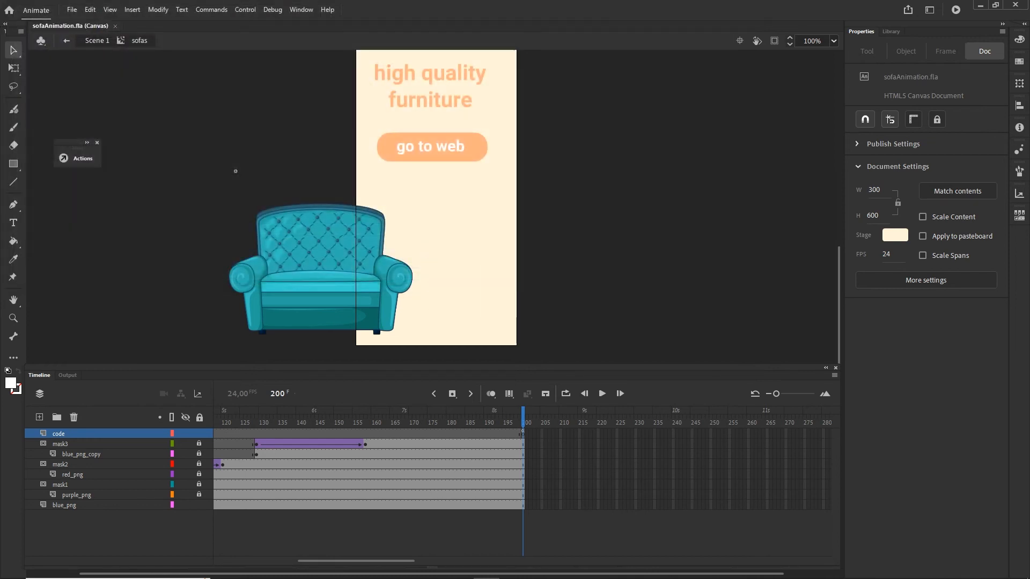
Switch to File Explorer, examine the files in the tutorial's animate folder, and minimize the window.
left_click(381, 569)
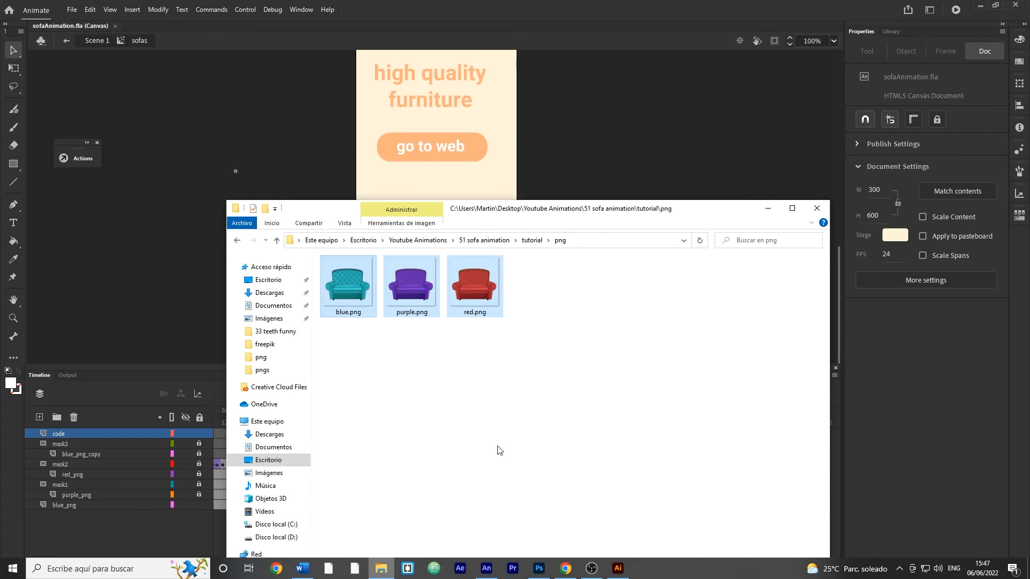
left_click(532, 245)
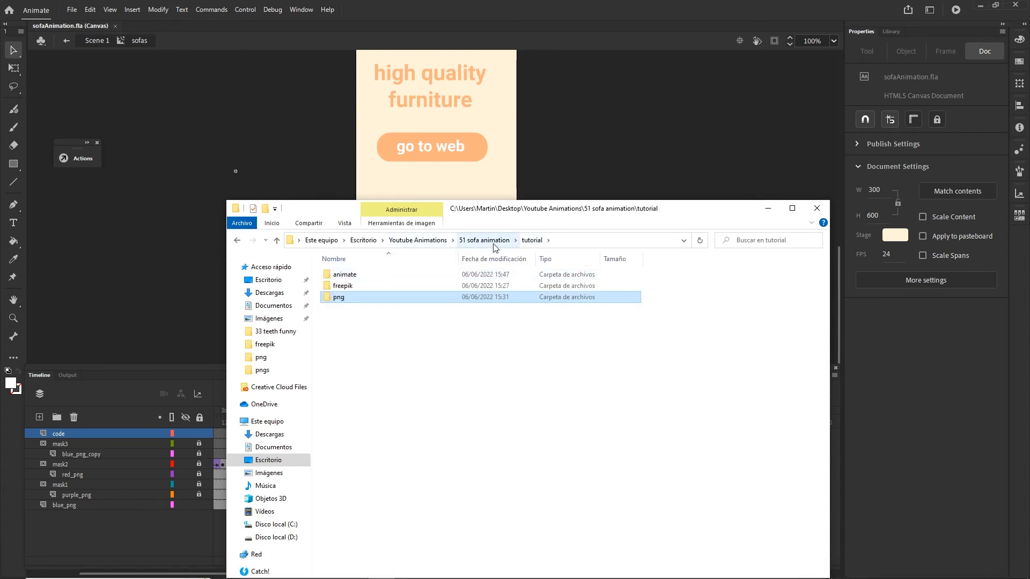
double_click(344, 274)
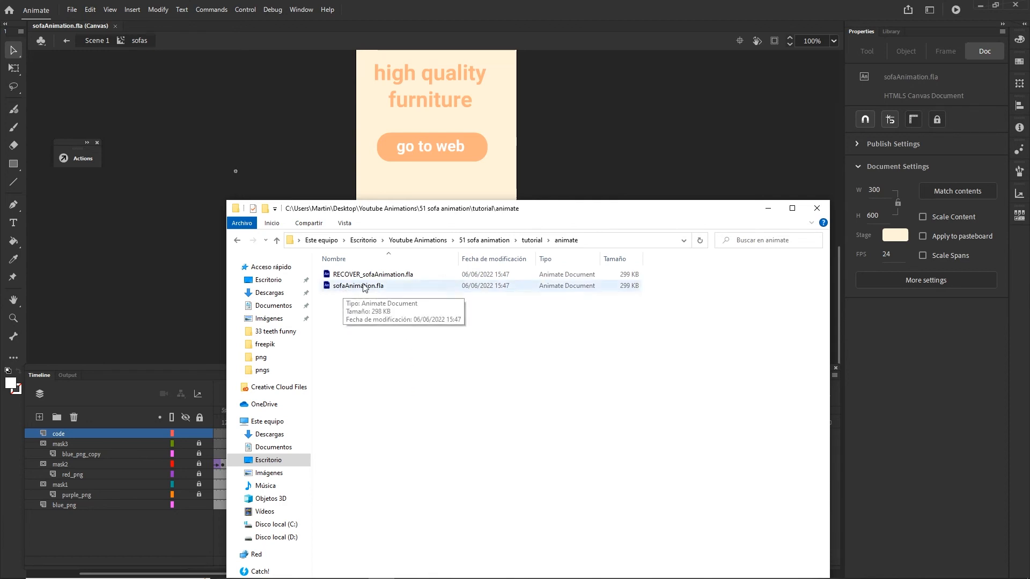
left_click(768, 209)
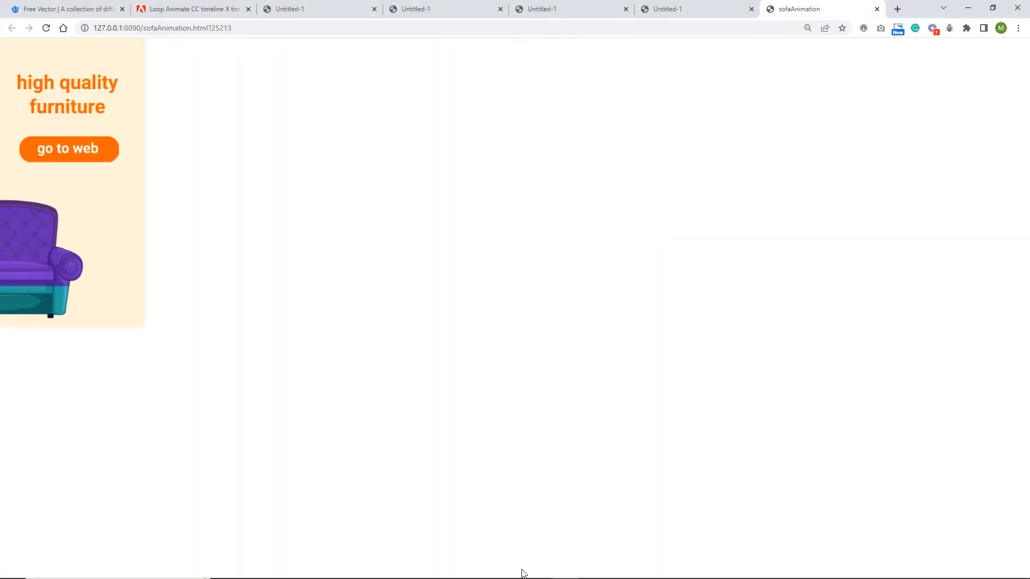
In File Explorer, delete sofaAnimation.js, sofaAnimation.html and the images folder from the animate folder, and minimize the window.
left_click(381, 568)
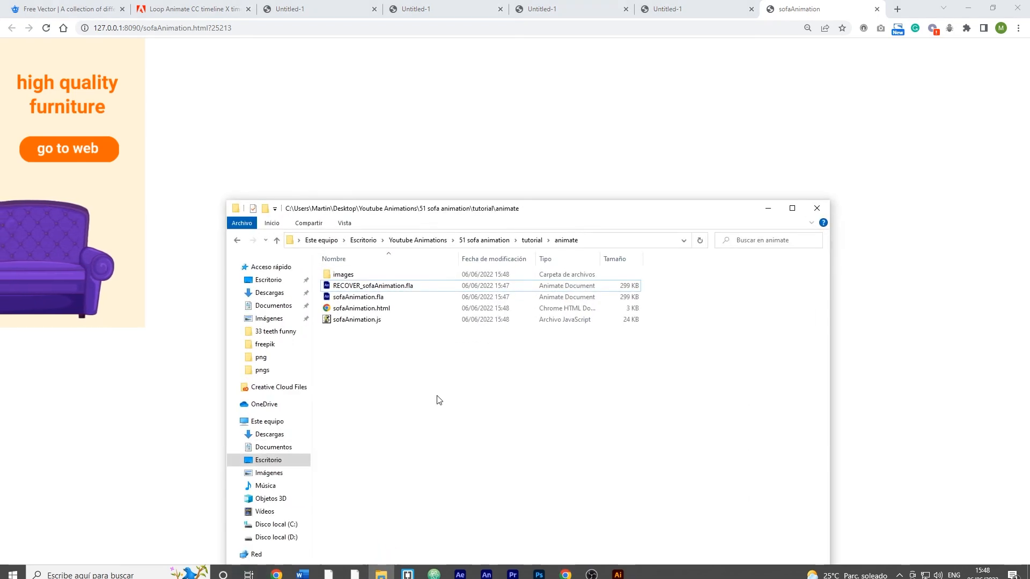
left_click(347, 321)
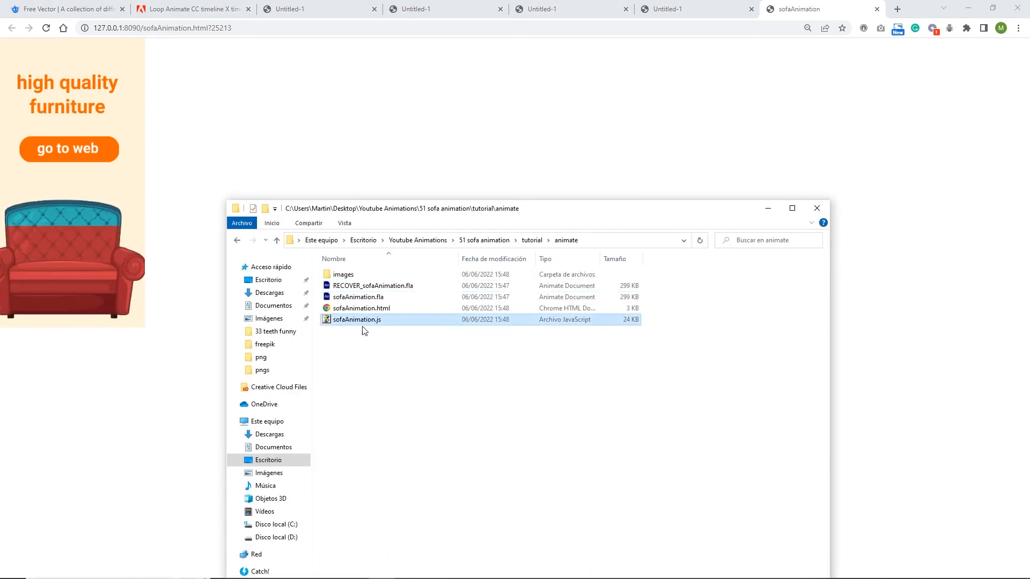
key("Delete")
left_click(379, 309)
key("Delete")
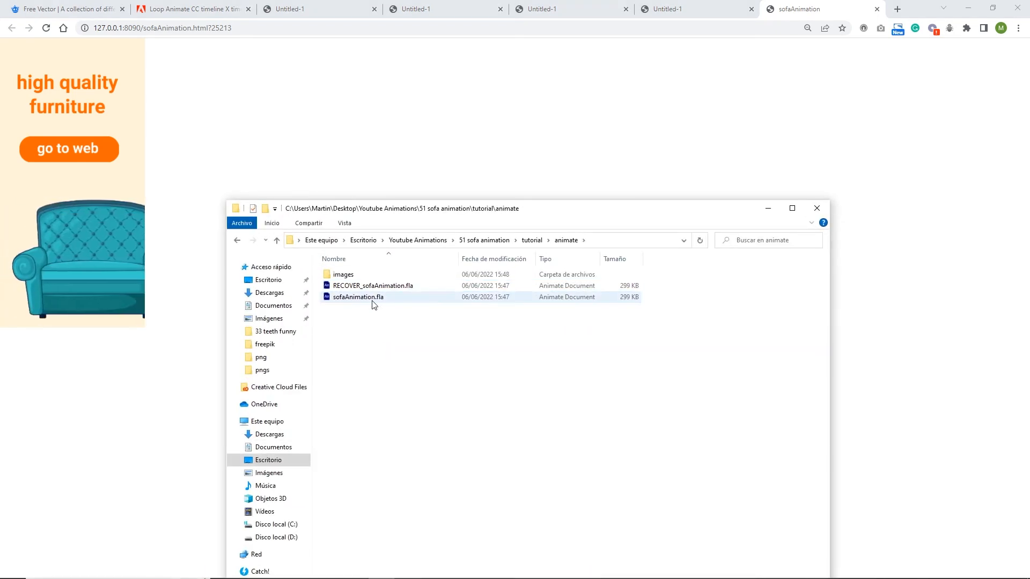
key("Up")
key("Up")
key("Delete")
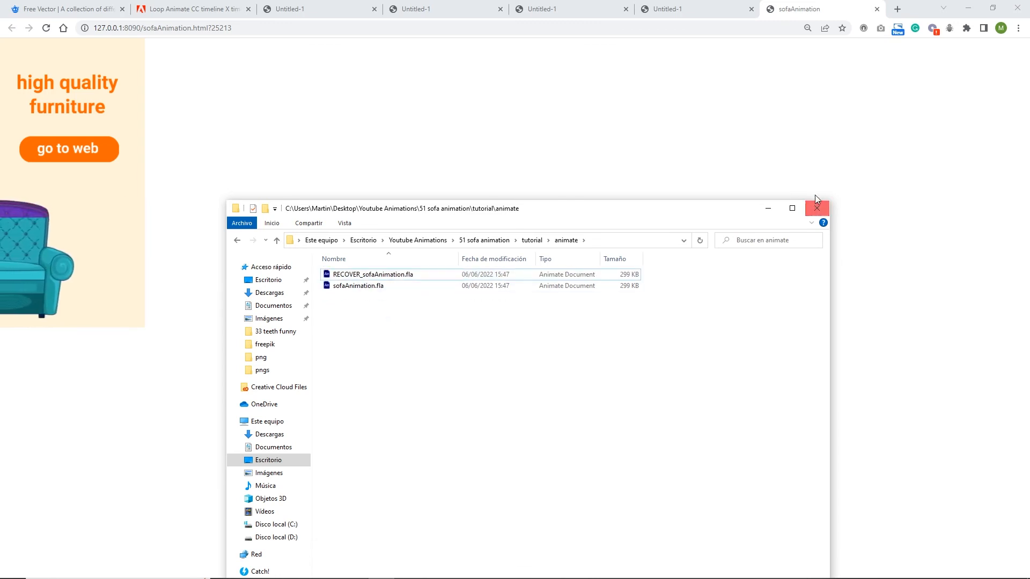
left_click(768, 208)
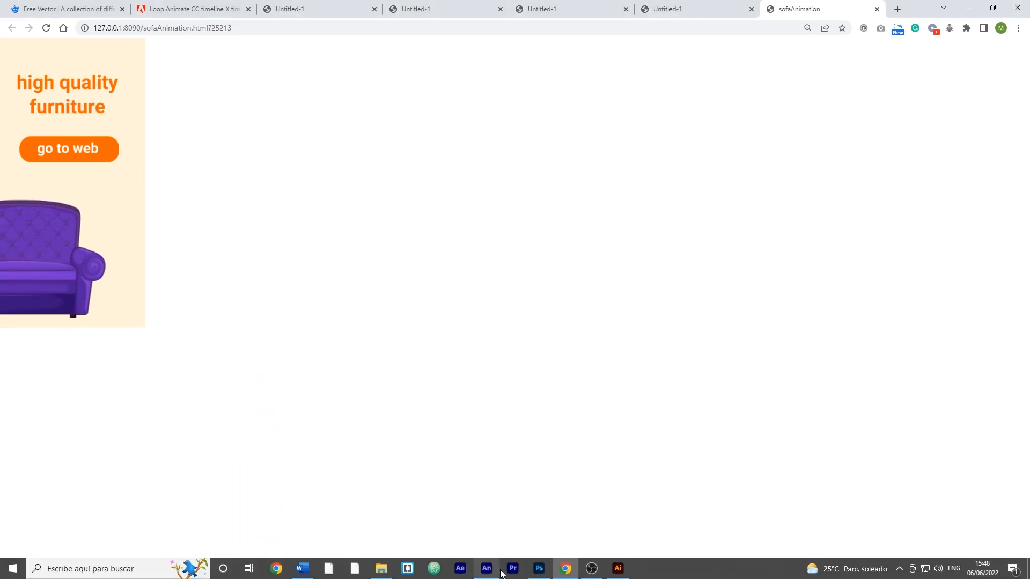
Switch back to Animate and, from the publish settings, browse the output destination to 51 sofa animation > tutorial > animate.
left_click(486, 569)
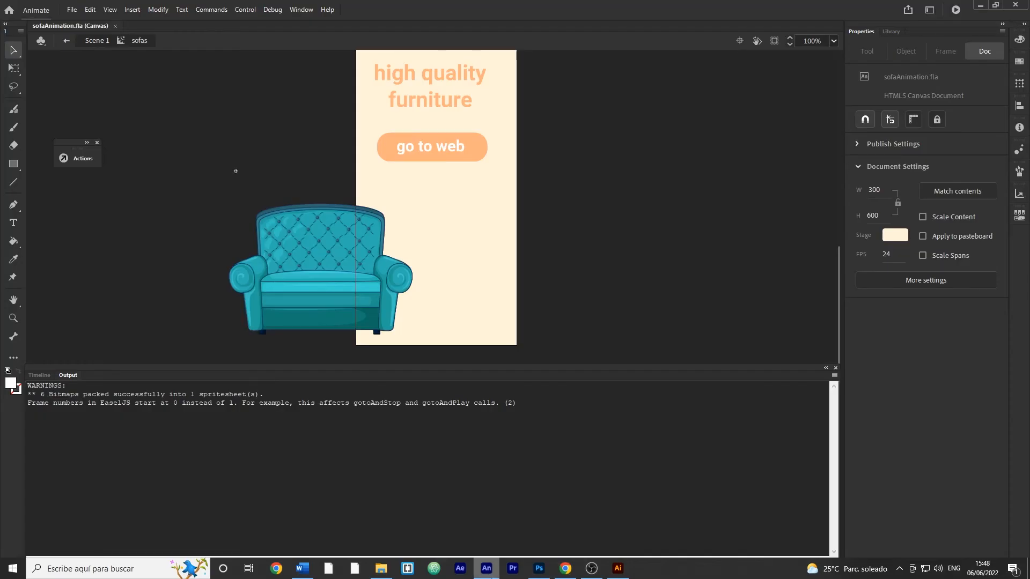
left_click(72, 9)
left_click(104, 209)
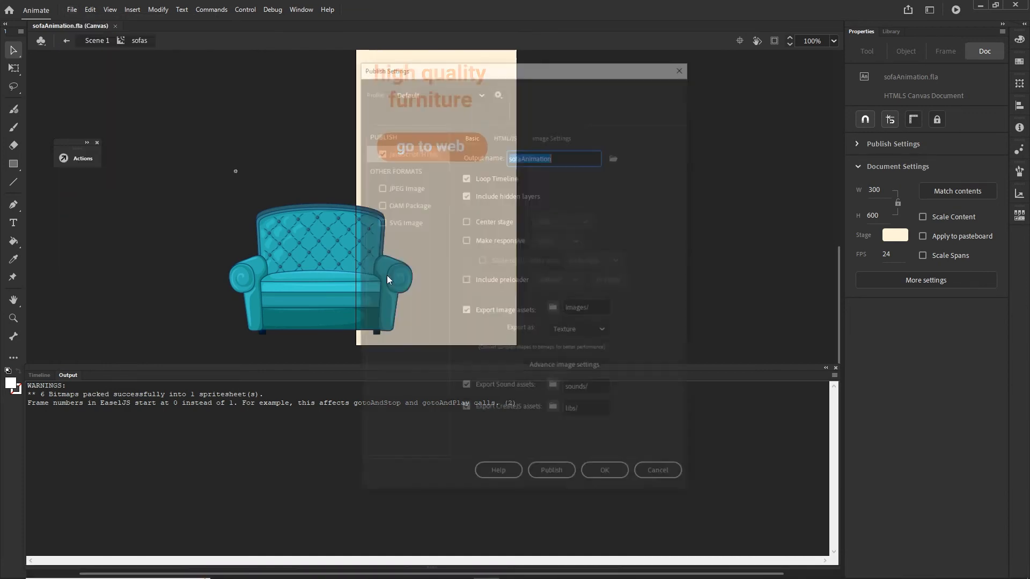
left_click(616, 157)
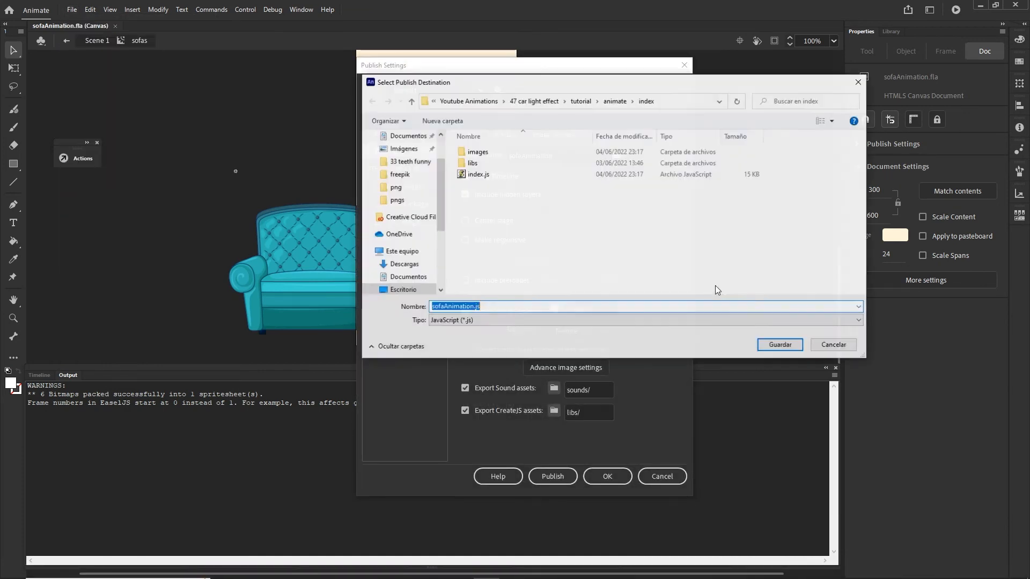
left_click(479, 103)
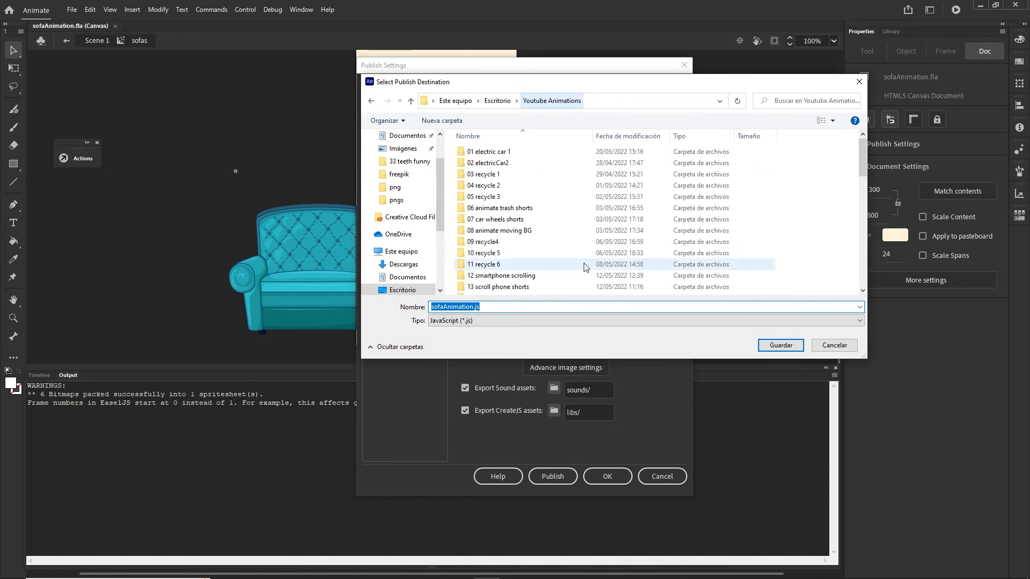
scroll(526, 252, "down", 10)
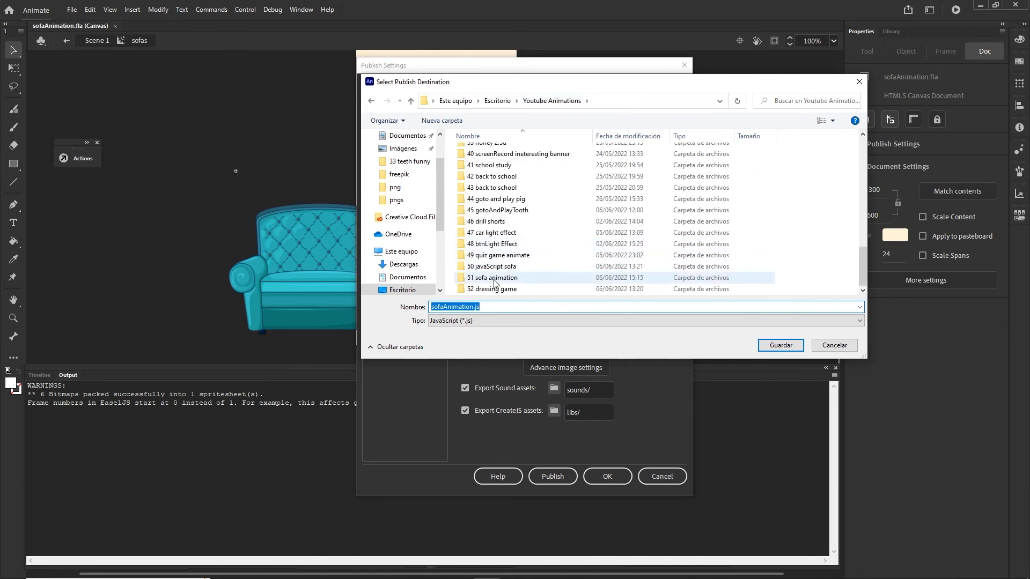
double_click(494, 280)
double_click(477, 175)
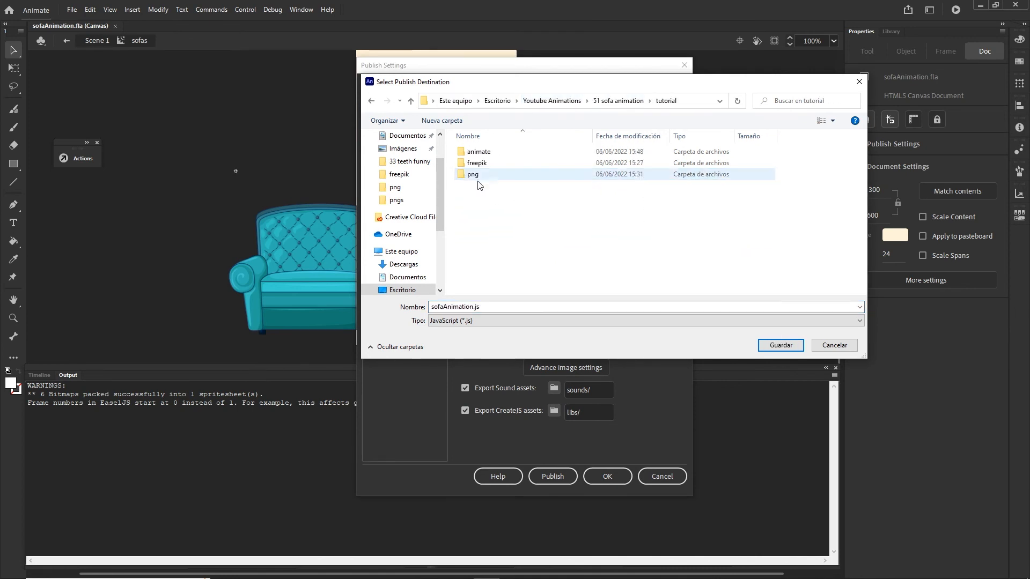
double_click(483, 156)
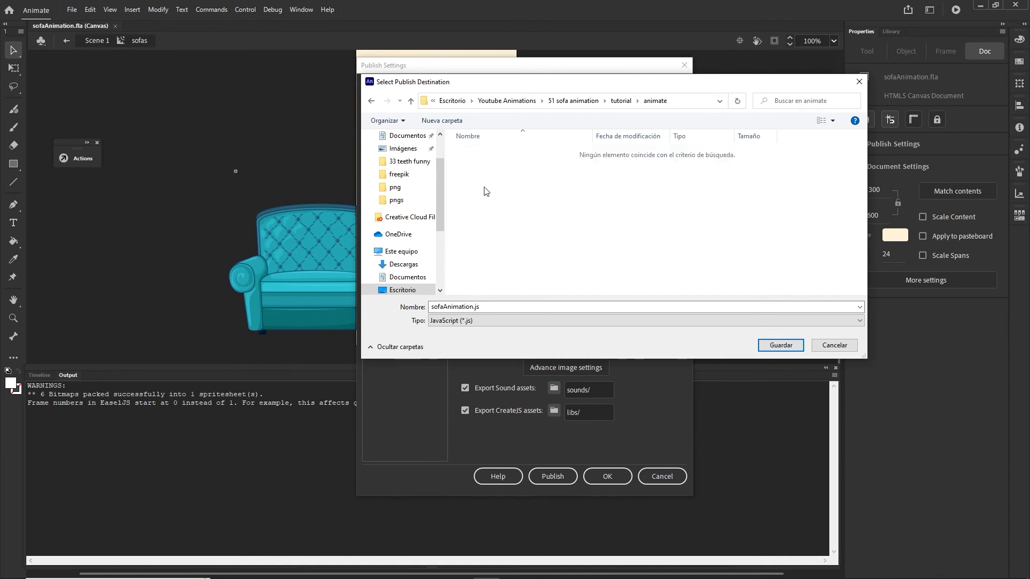
Create a folder named index inside the animate folder and open it as the publish destination.
right_click(510, 204)
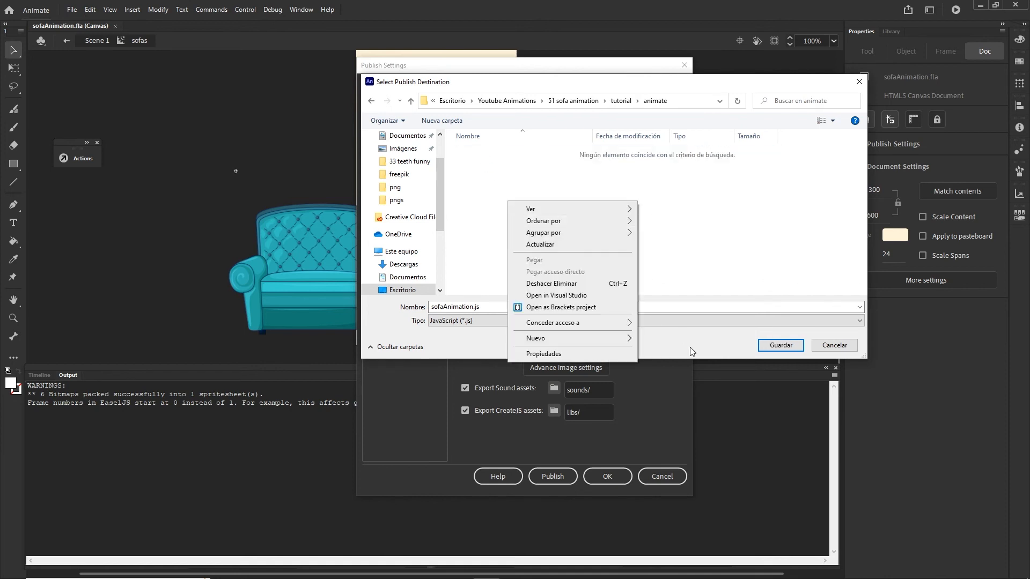
mouse_move(609, 338)
left_click(678, 341)
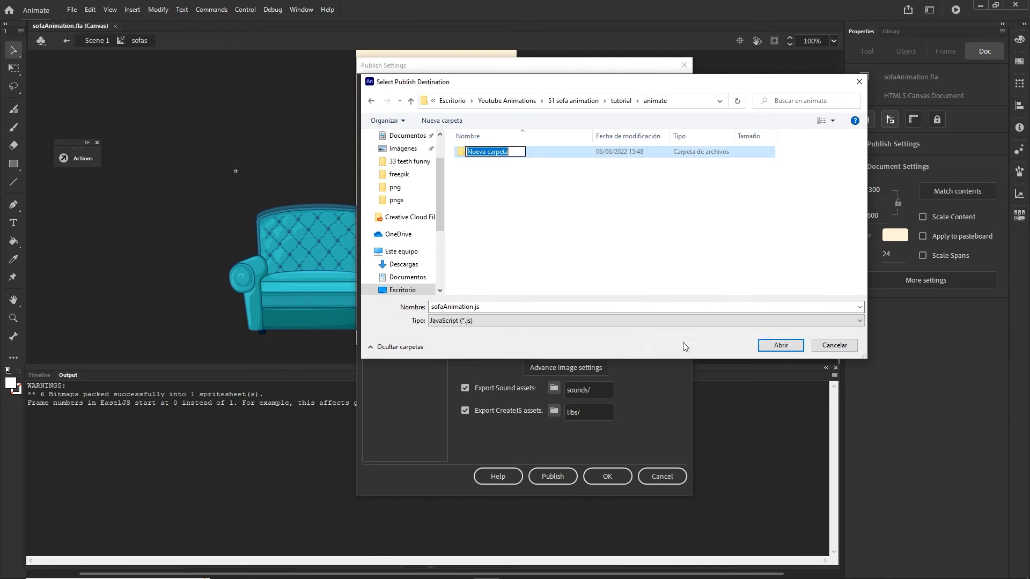
type("index")
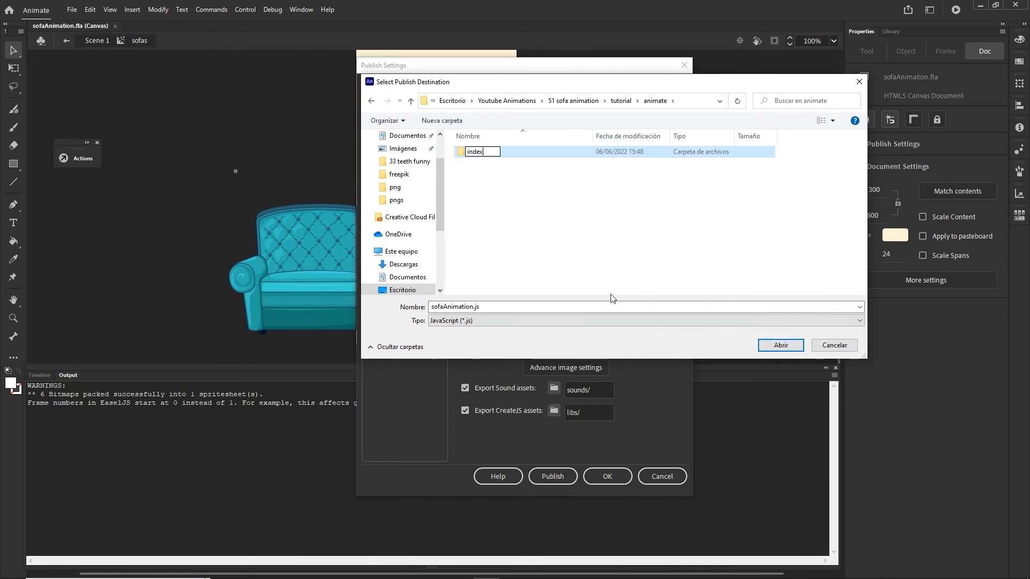
key("Return")
double_click(491, 153)
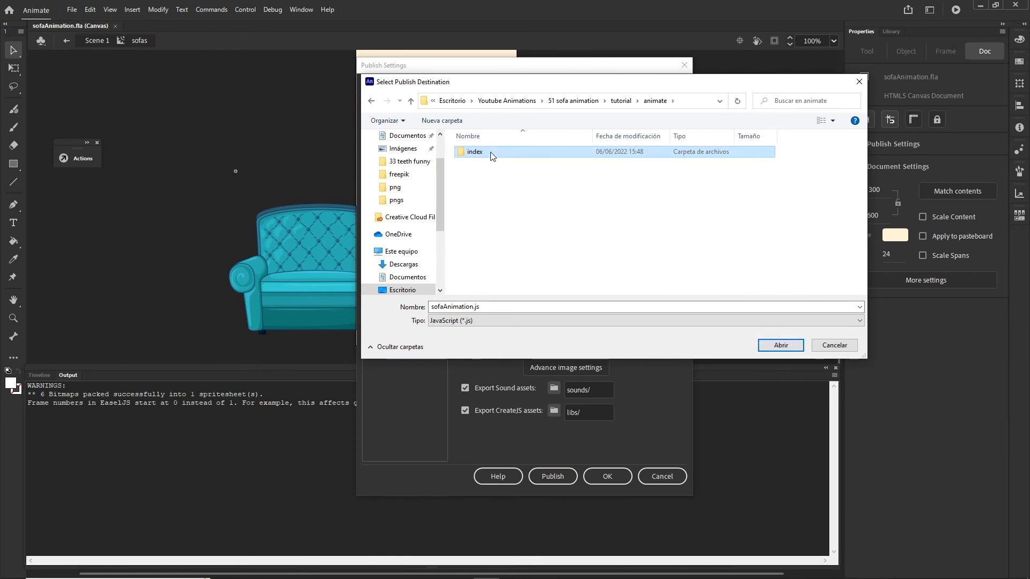
Name the publish output index, confirm the publish settings, and publish the document.
double_click(492, 307)
type("in")
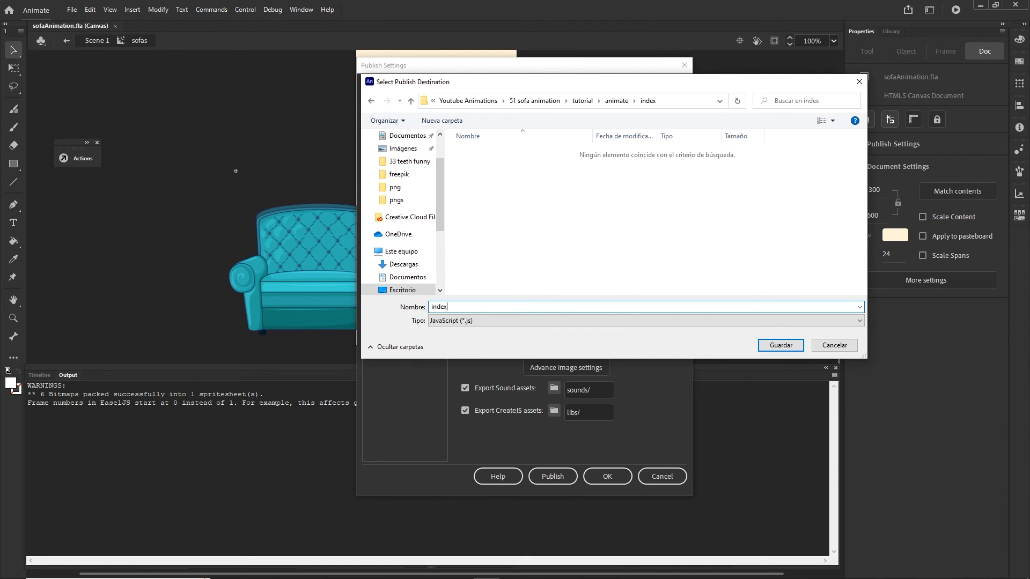
type("dex")
left_click(782, 347)
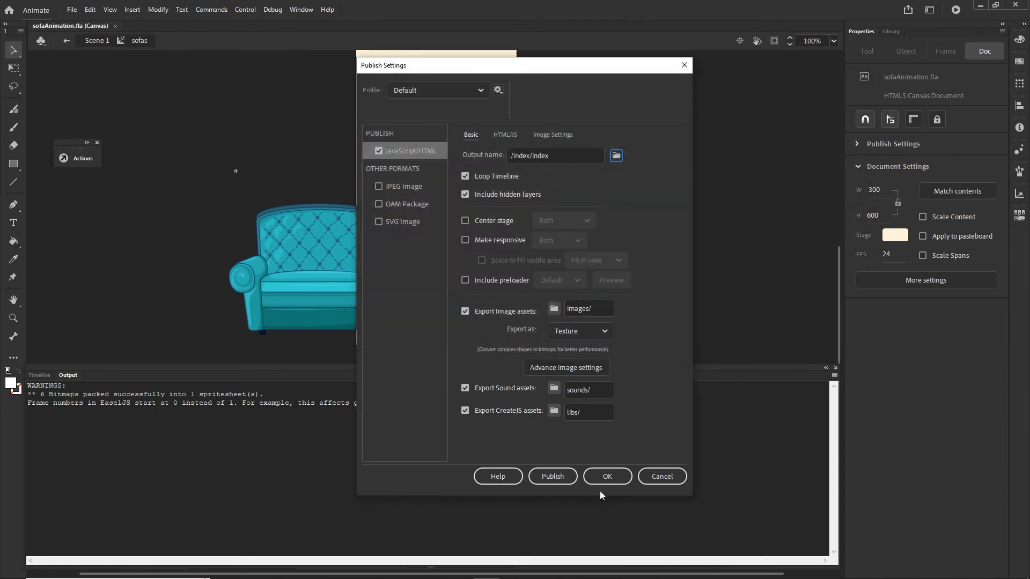
left_click(604, 478)
left_click(72, 11)
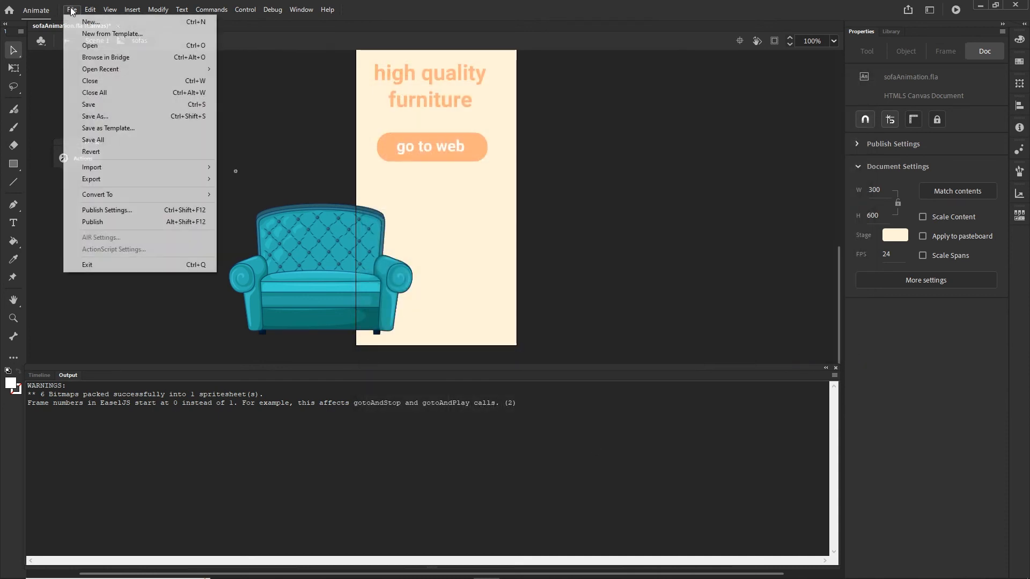
left_click(113, 222)
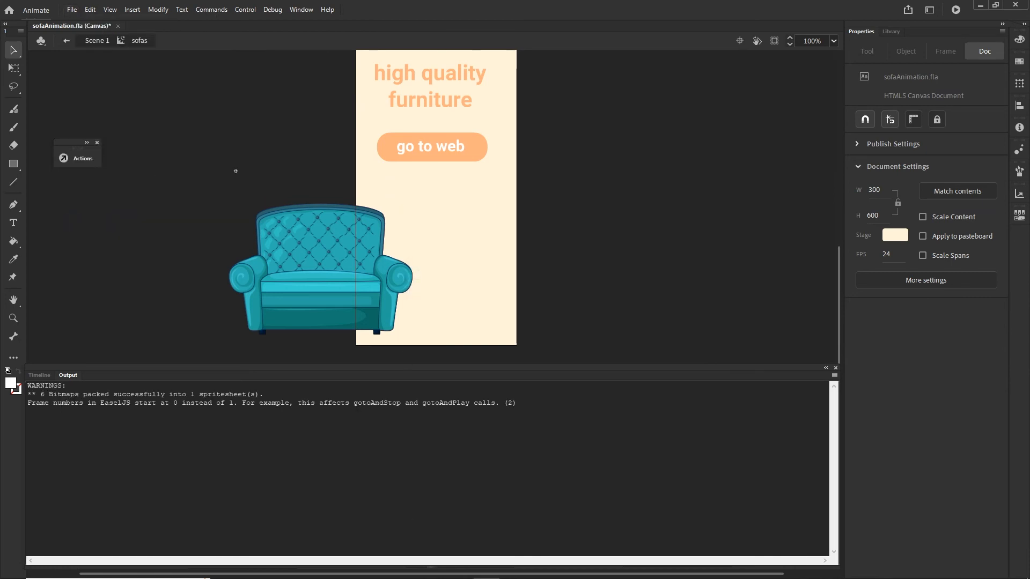
Switch to File Explorer and examine the published files in the index folder and its images subfolder.
left_click(381, 576)
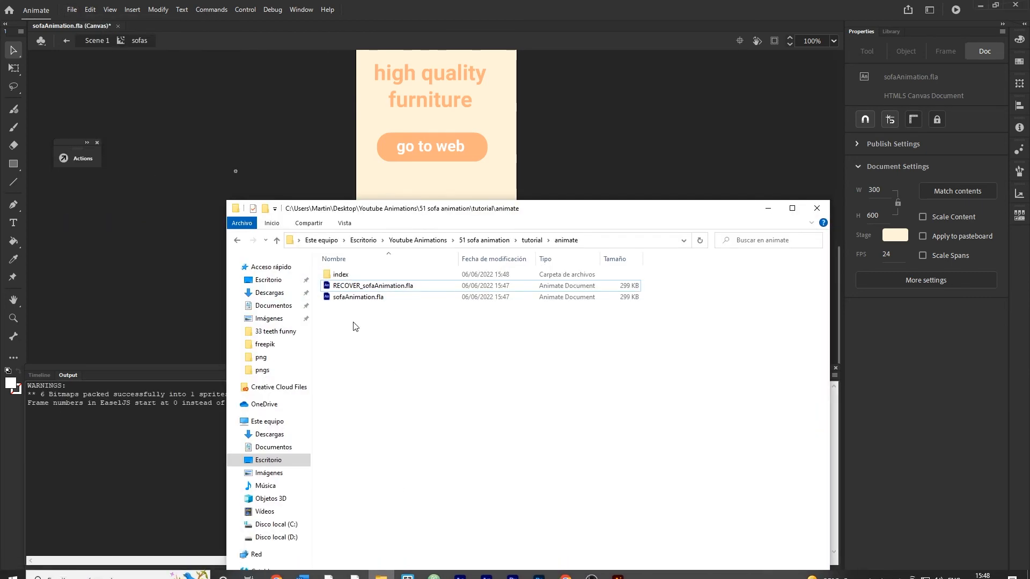
double_click(340, 275)
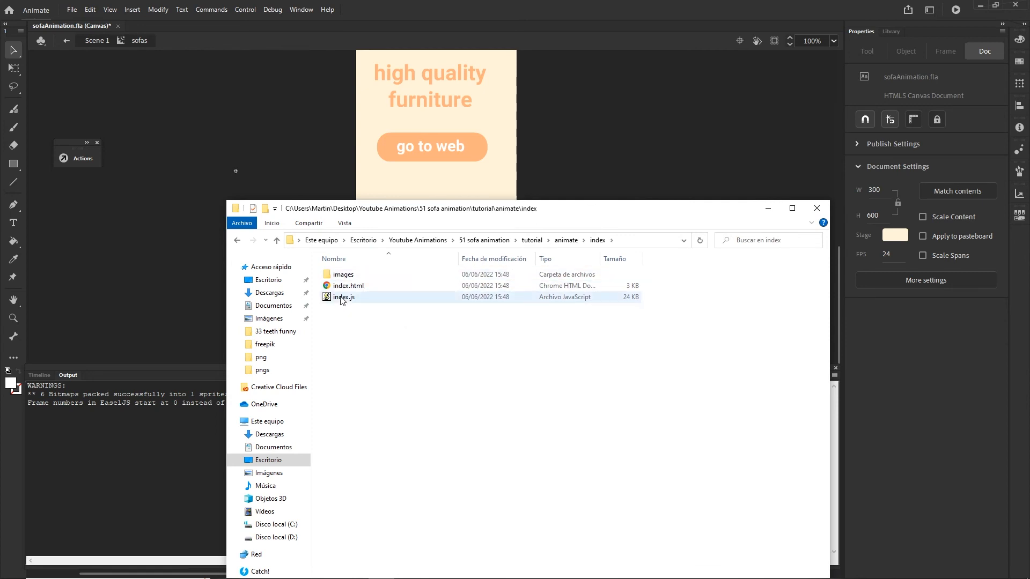
double_click(344, 275)
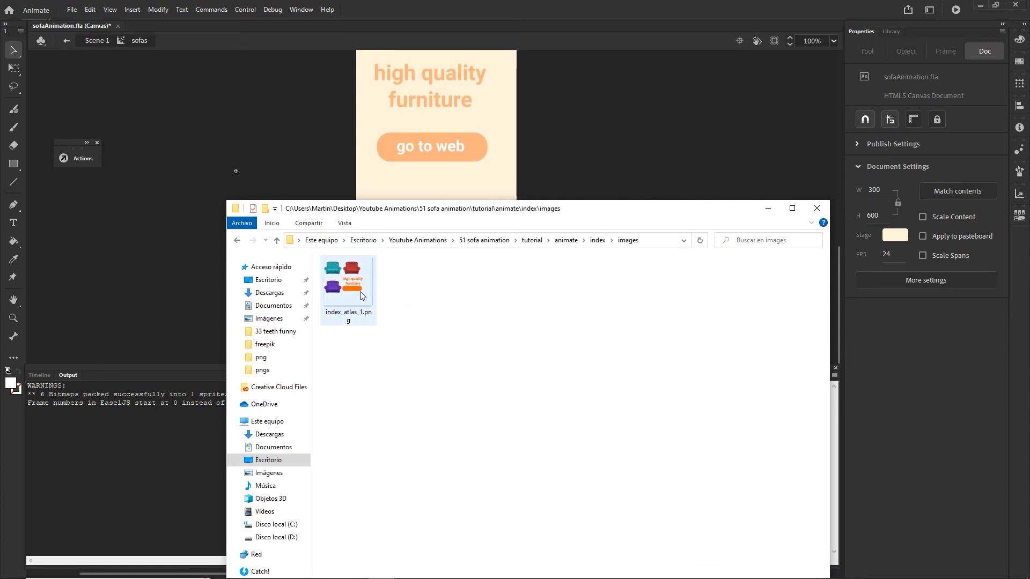
Select index_atlas_1.png in the images folder, and return to the parent index folder.
left_click(361, 295)
left_click_drag(641, 203, 648, 153)
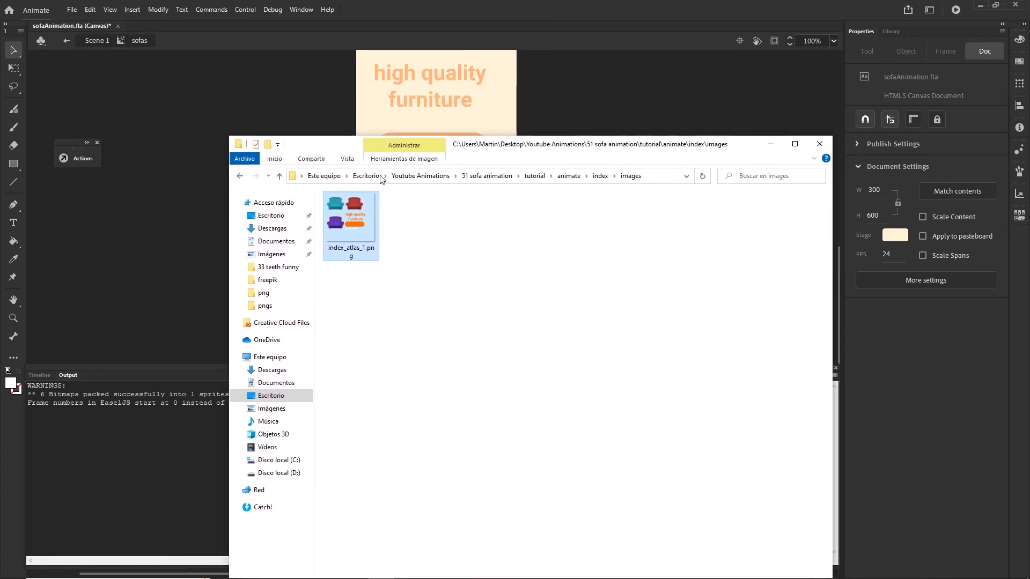
left_click(239, 176)
left_click(477, 285)
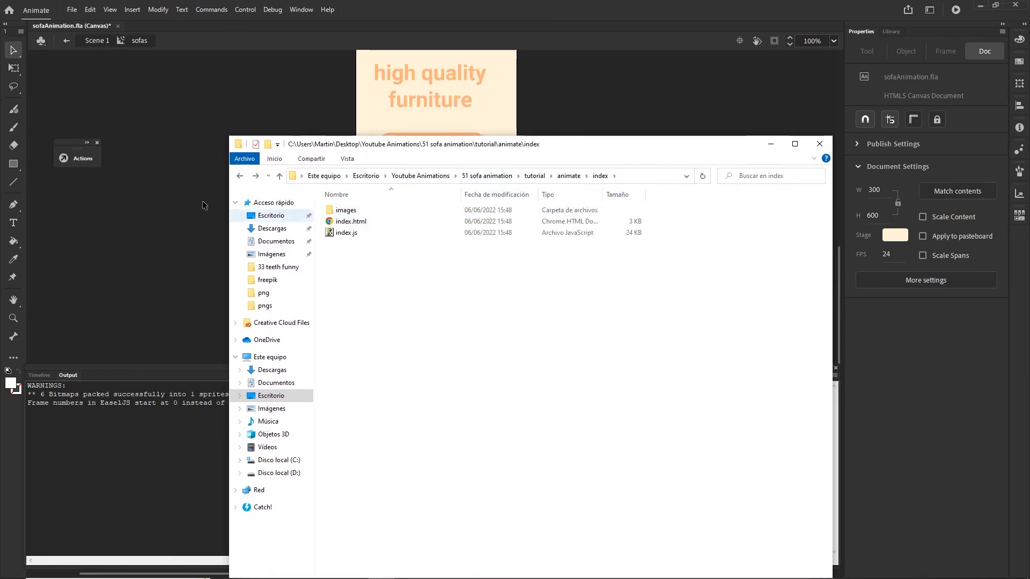
Switch to Animate and turn off Hosted Libraries in the HTML/JS publish settings, and confirm the settings.
left_click(71, 10)
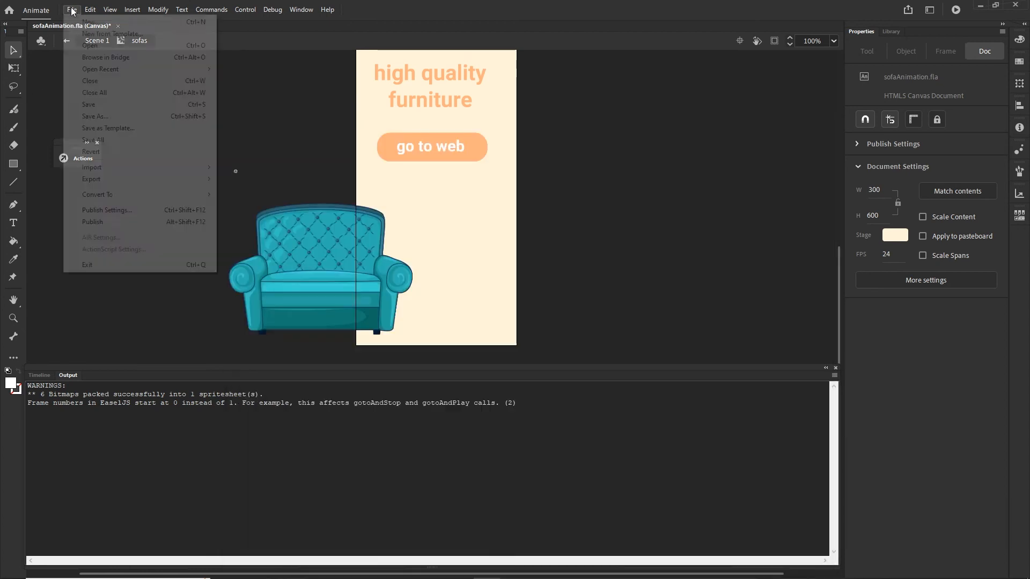
left_click(116, 210)
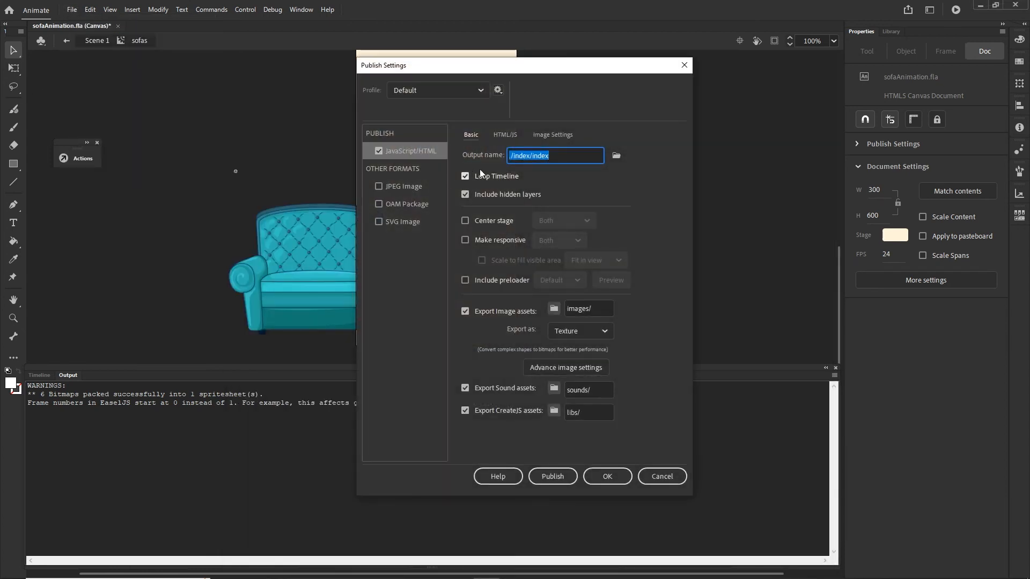
left_click(505, 135)
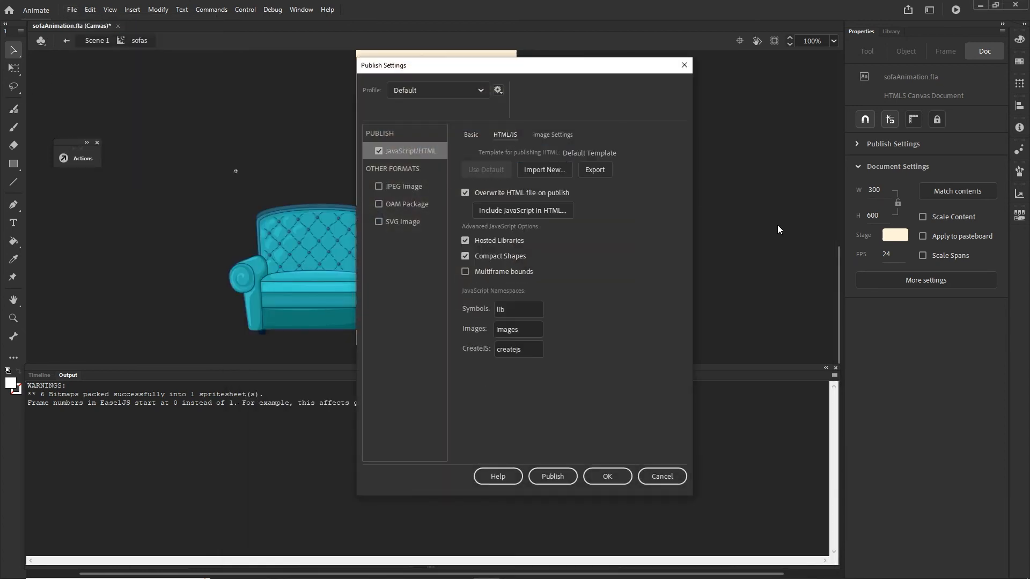
left_click(463, 241)
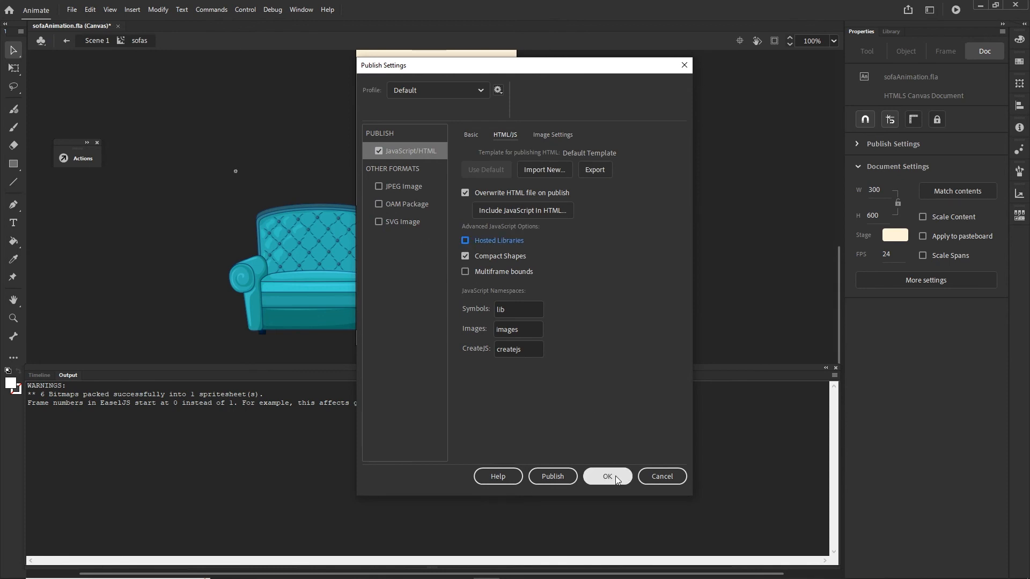
left_click(607, 477)
Publish the document again and check the index folder's contents in File Explorer.
left_click(71, 10)
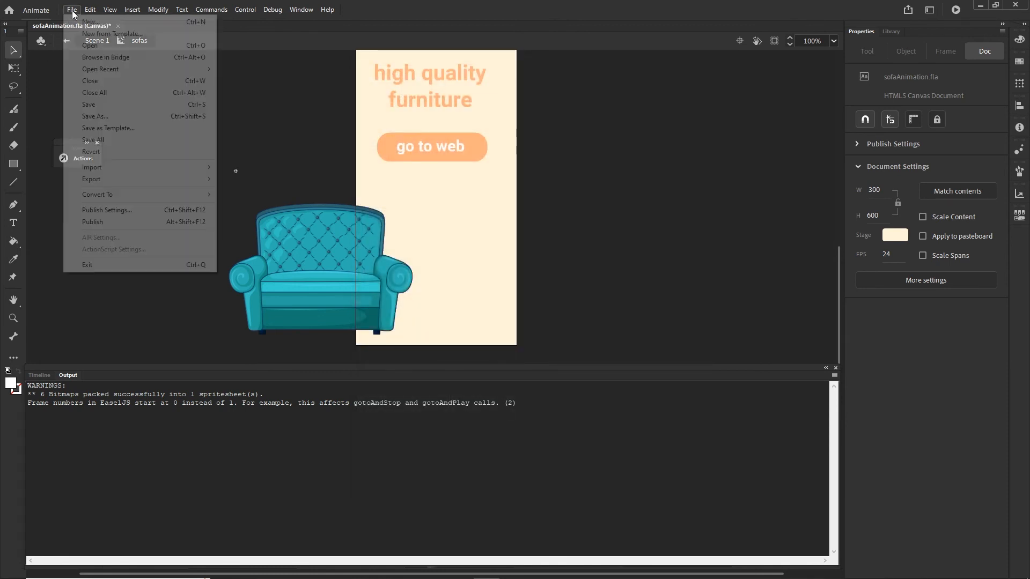
left_click(134, 220)
left_click(381, 570)
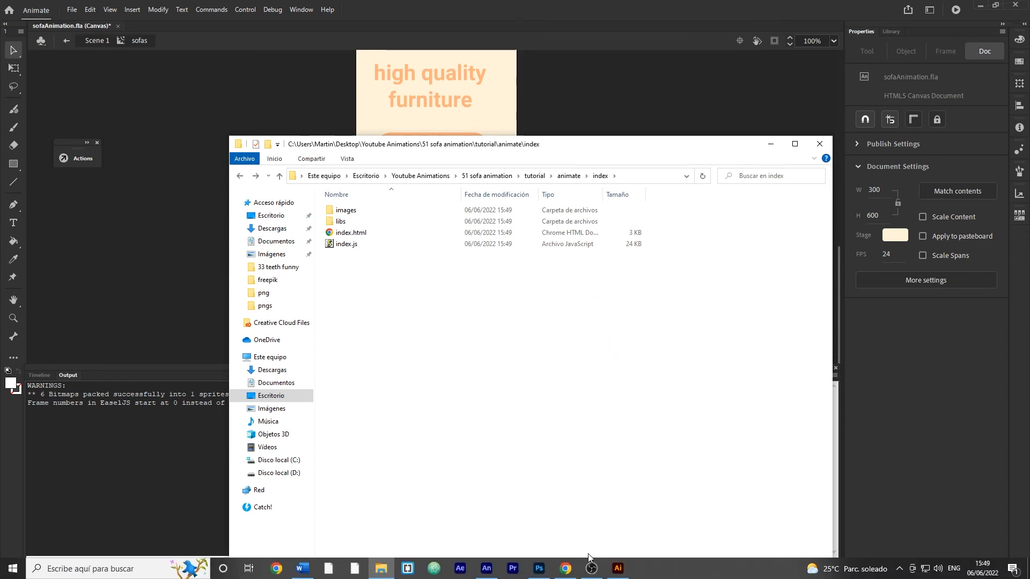
Switch to the files.docx document in Word and copy the support.google.com link under the metatag heading.
left_click(566, 568)
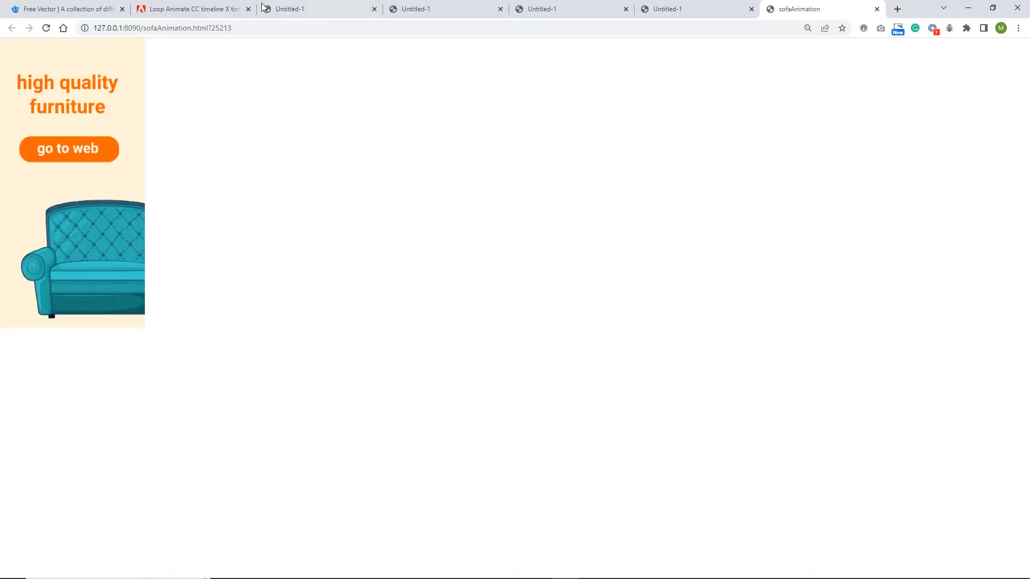
left_click(192, 12)
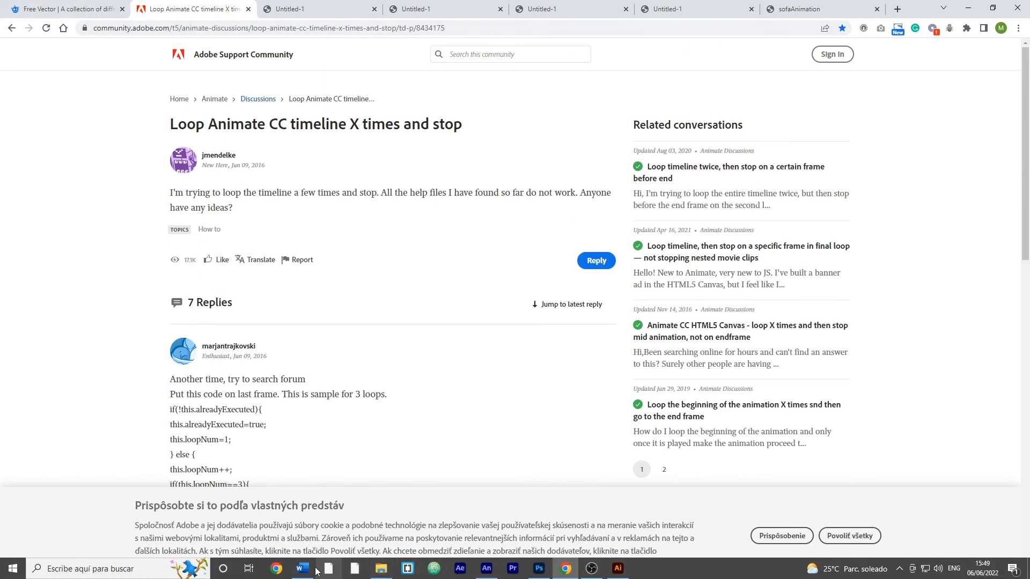
left_click(302, 573)
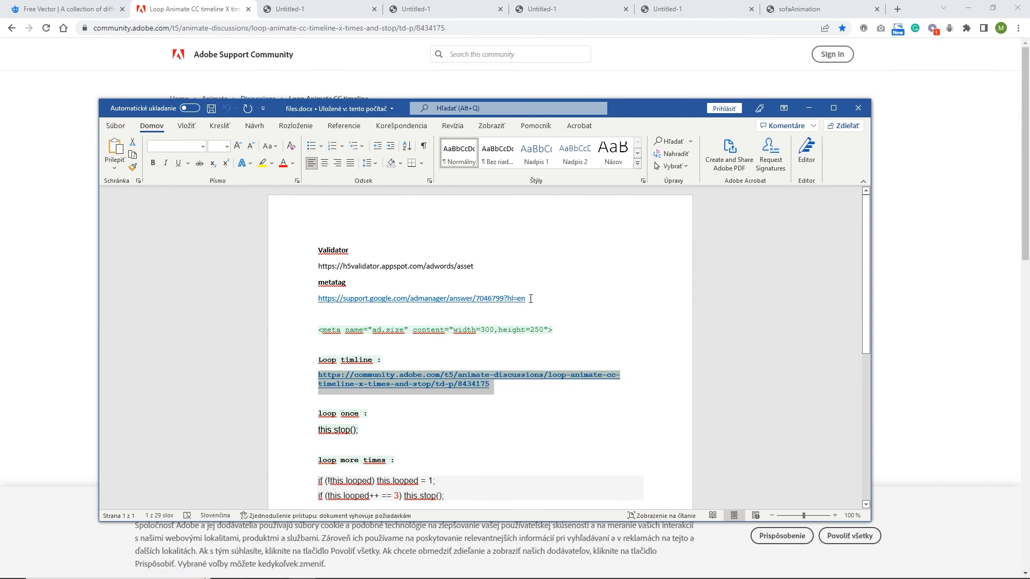
left_click_drag(530, 299, 317, 299)
key("ctrl+c")
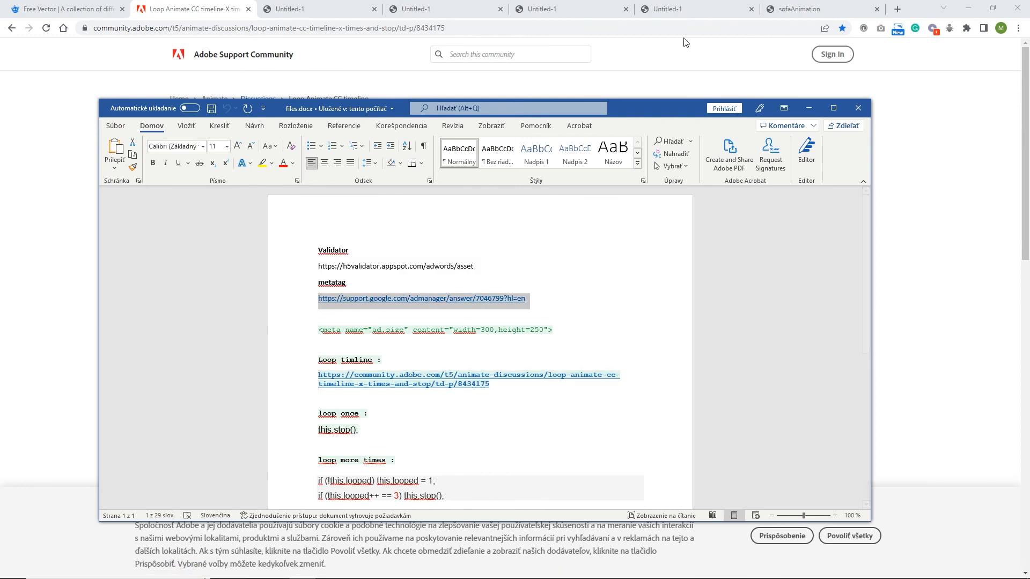
Open the copied link in a Chrome tab and copy the example ad.size meta tag under Define dimensions.
left_click(572, 11)
left_click(531, 27)
key("ctrl+v")
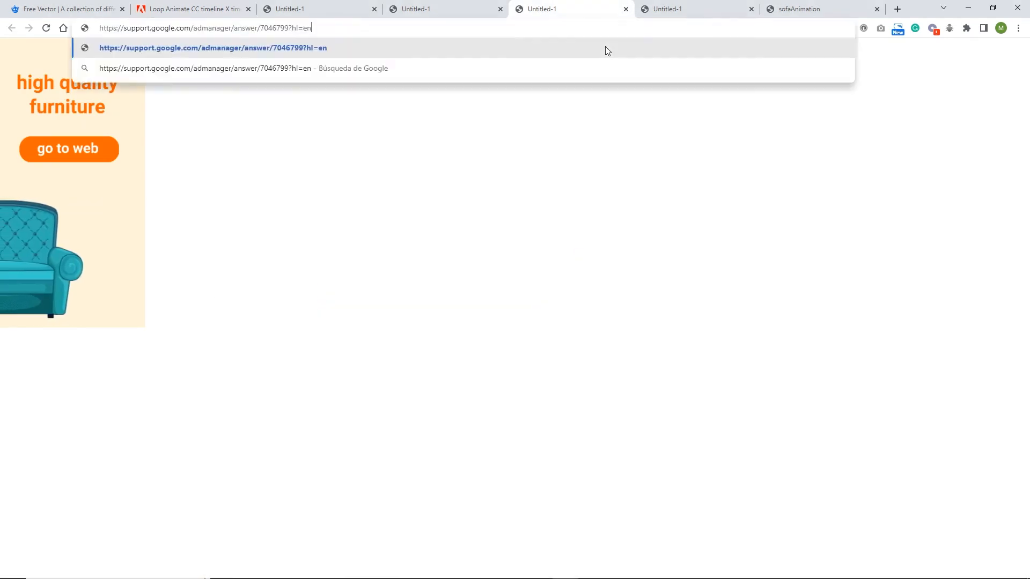
key("Return")
scroll(400, 336, "down", 3)
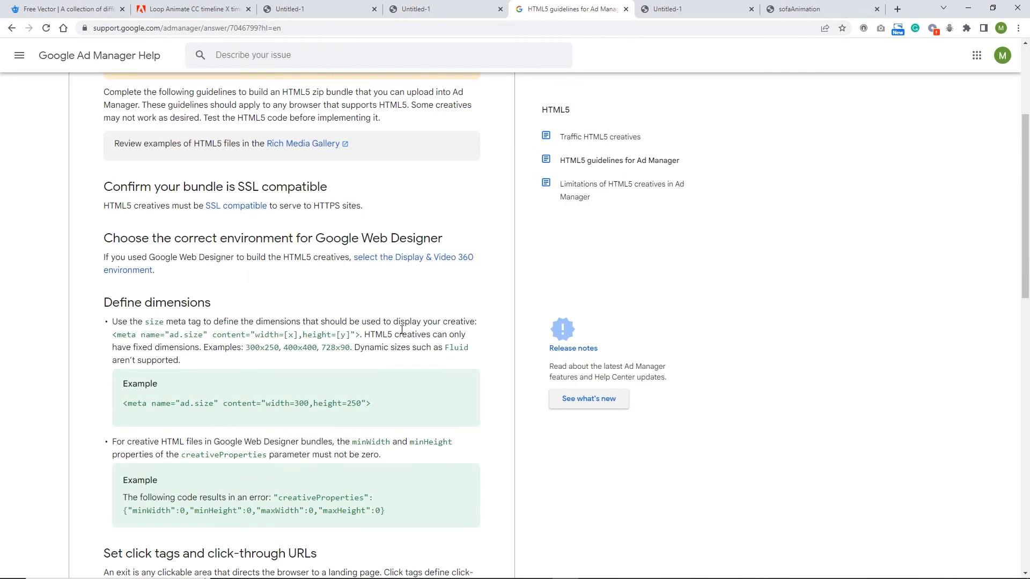
left_click_drag(381, 408, 122, 407)
key("ctrl+c")
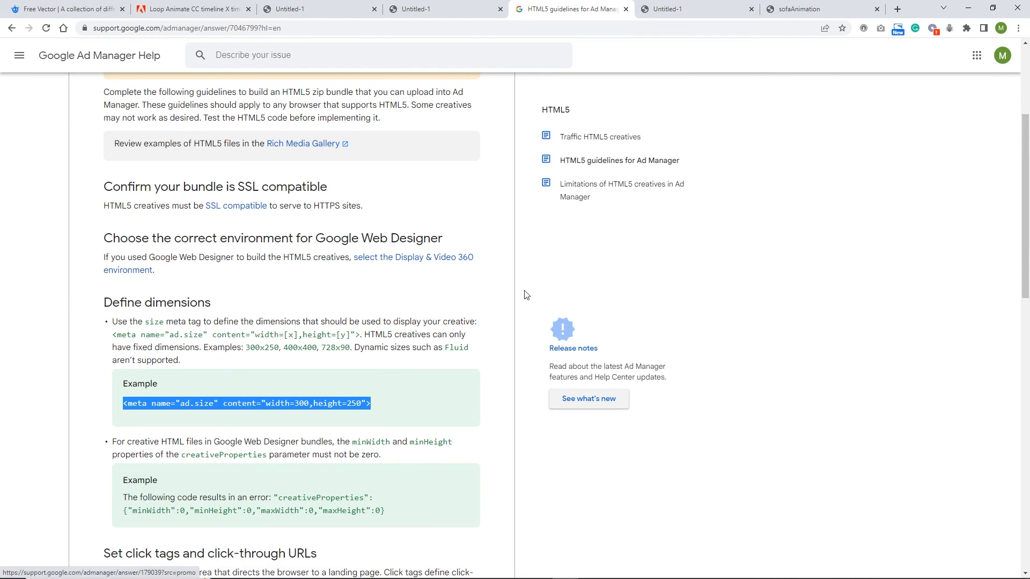
Switch to File Explorer and open index.html from the index folder in Brackets.
mouse_move(474, 549)
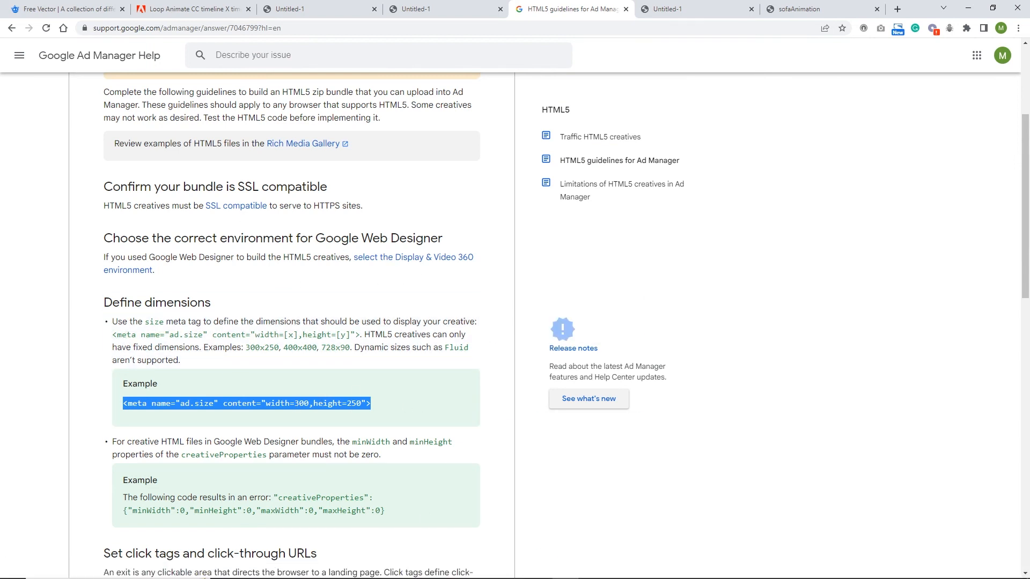
left_click(381, 569)
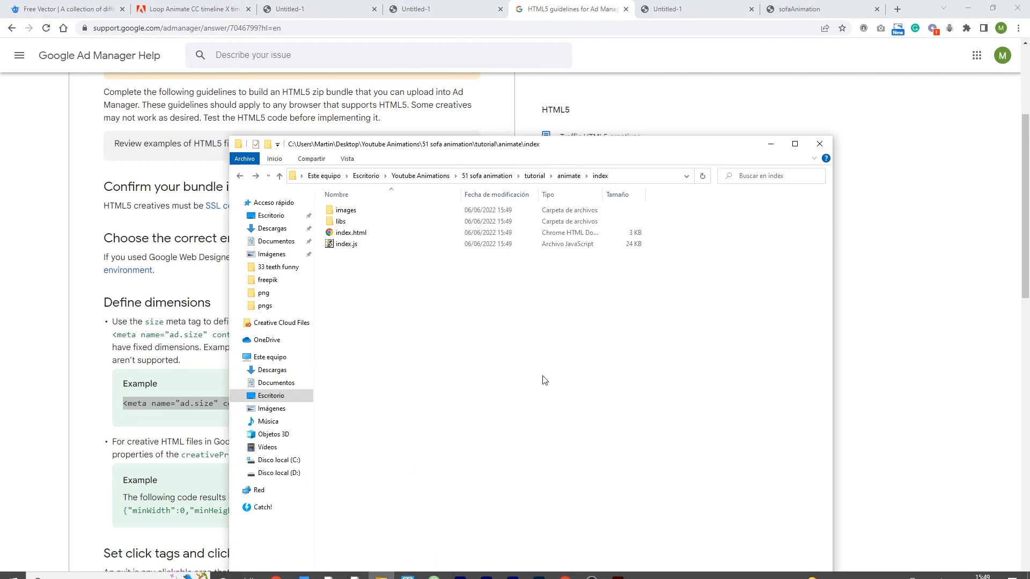
right_click(352, 237)
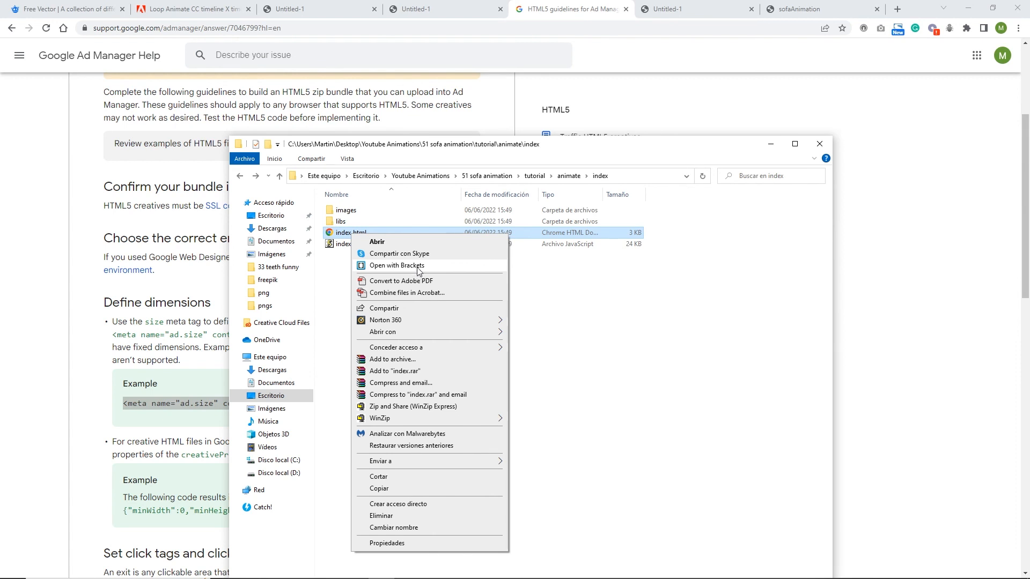
left_click(419, 265)
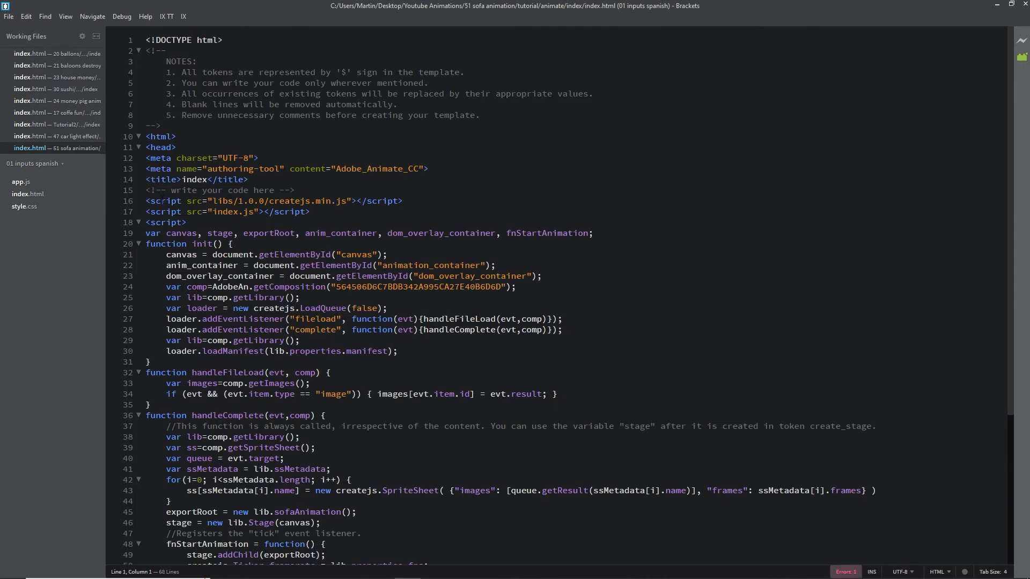
Paste the copied ad.size meta tag on a new line below the authoring-tool meta tag.
left_click(165, 168)
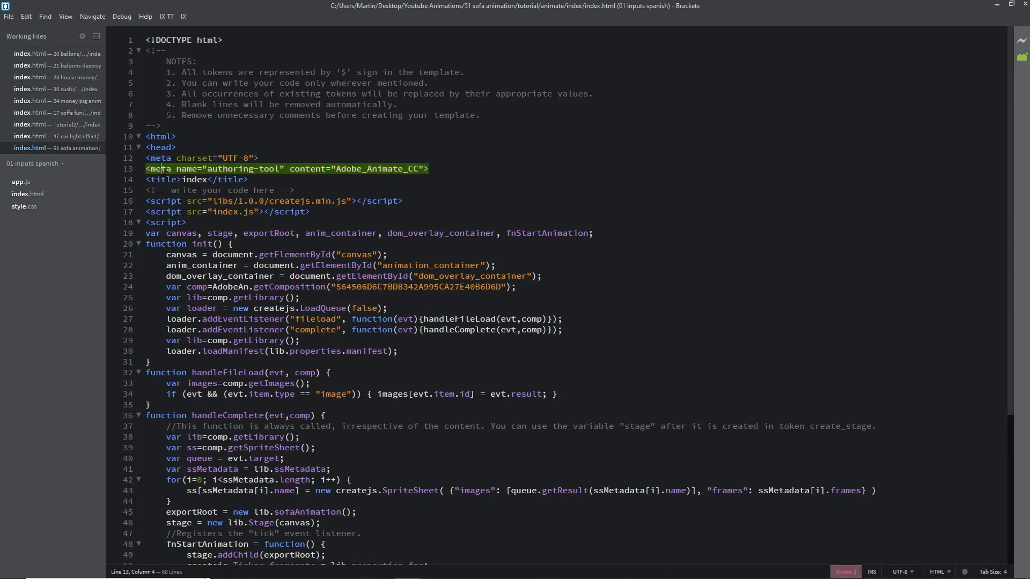
left_click(166, 179)
left_click(162, 158)
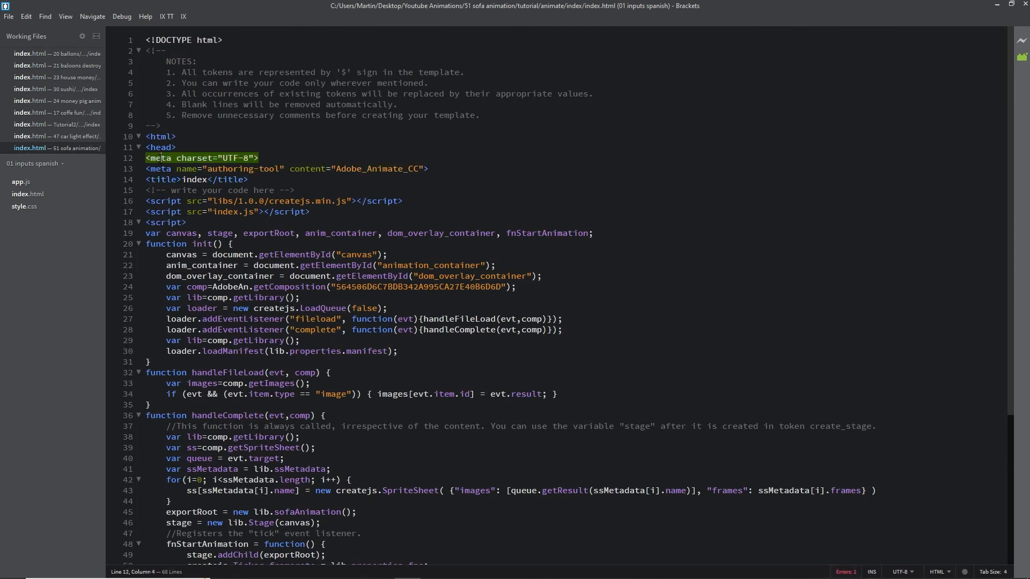
left_click(162, 169)
left_click(166, 179)
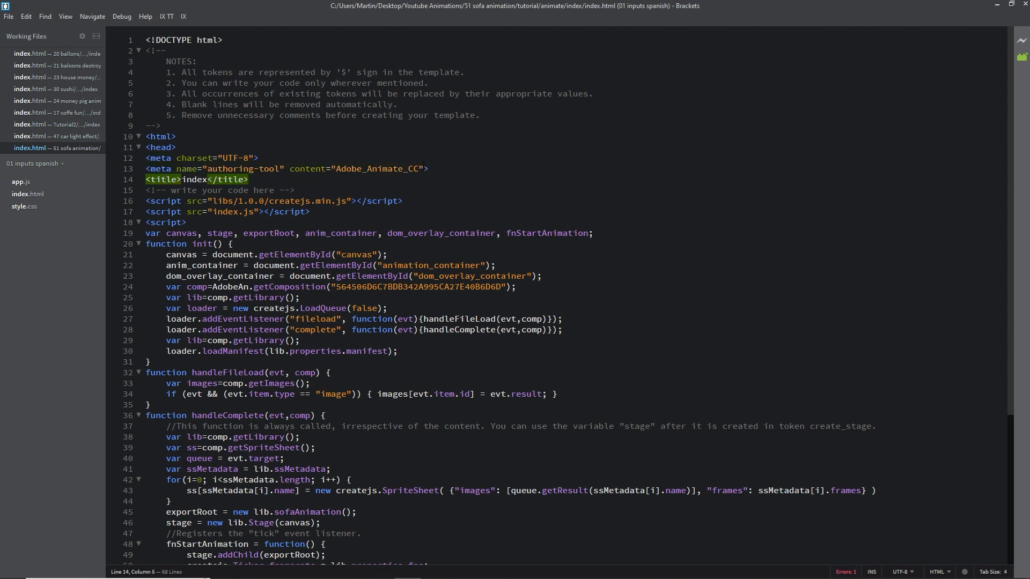
left_click(437, 171)
key("Return")
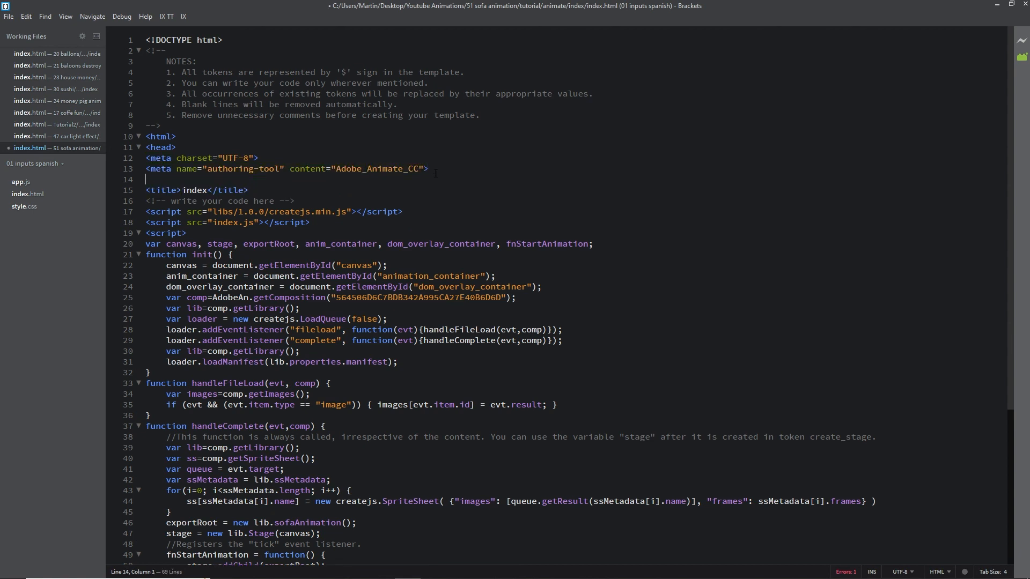
key("ctrl+v")
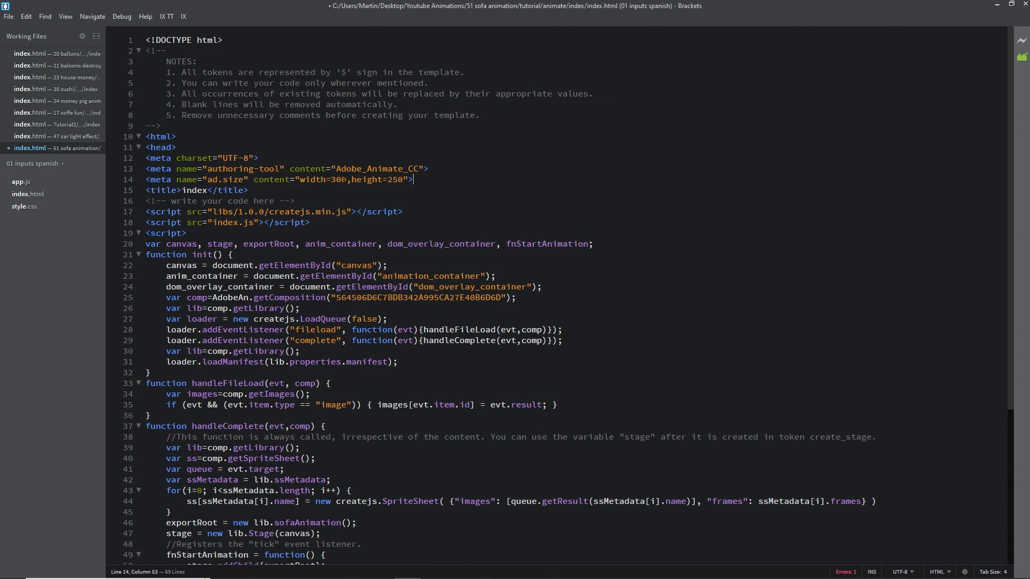
Set the height in the ad.size meta tag to 600 to match the banner, and save index.html.
key("Left")
key("Left")
key("Left")
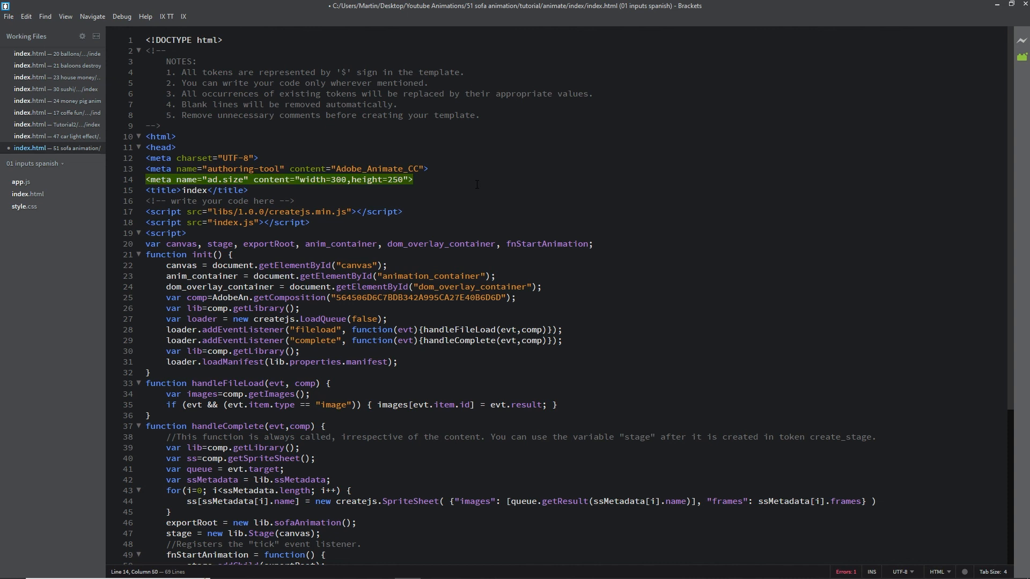
key("BackSpace")
key("BackSpace")
type("6")
key("ctrl+s")
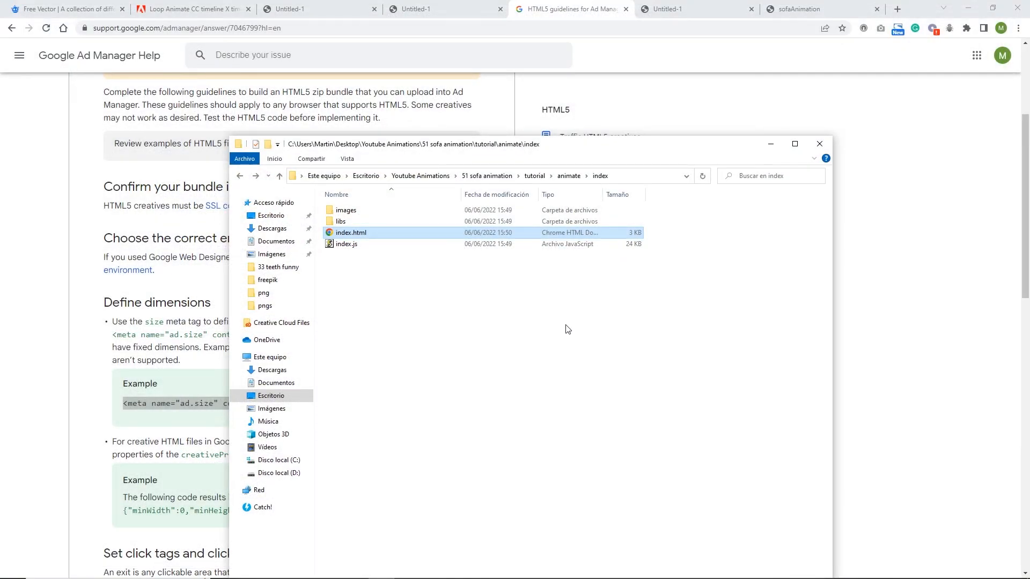
Go back to the animate folder in File Explorer and compress the index folder into a zip file.
left_click(239, 176)
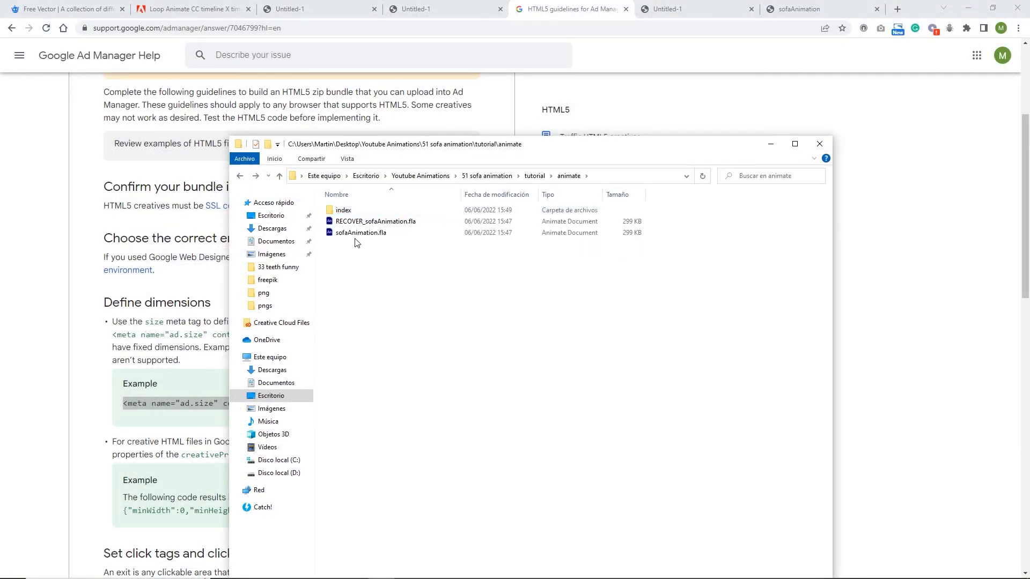
right_click(344, 214)
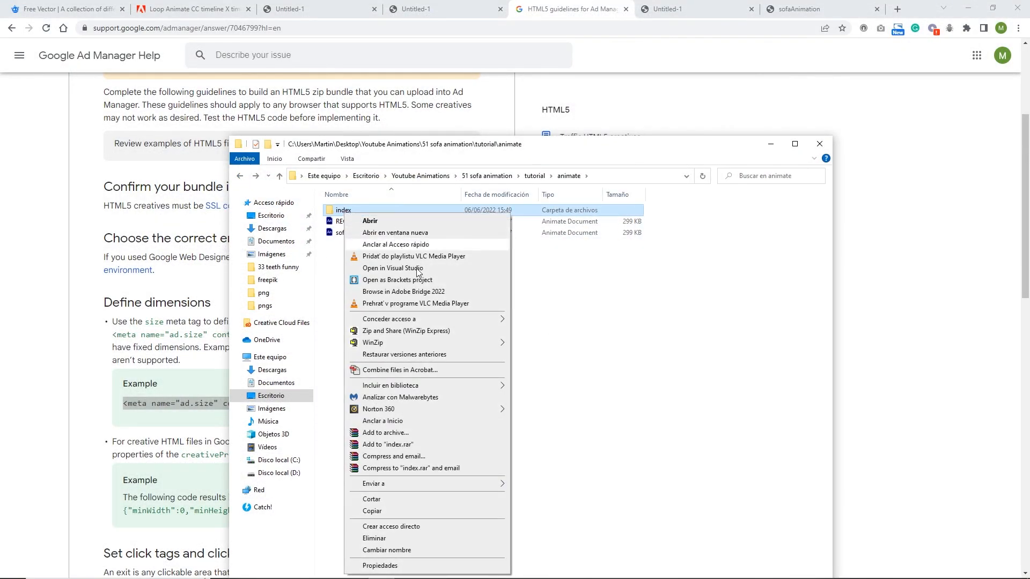
mouse_move(487, 489)
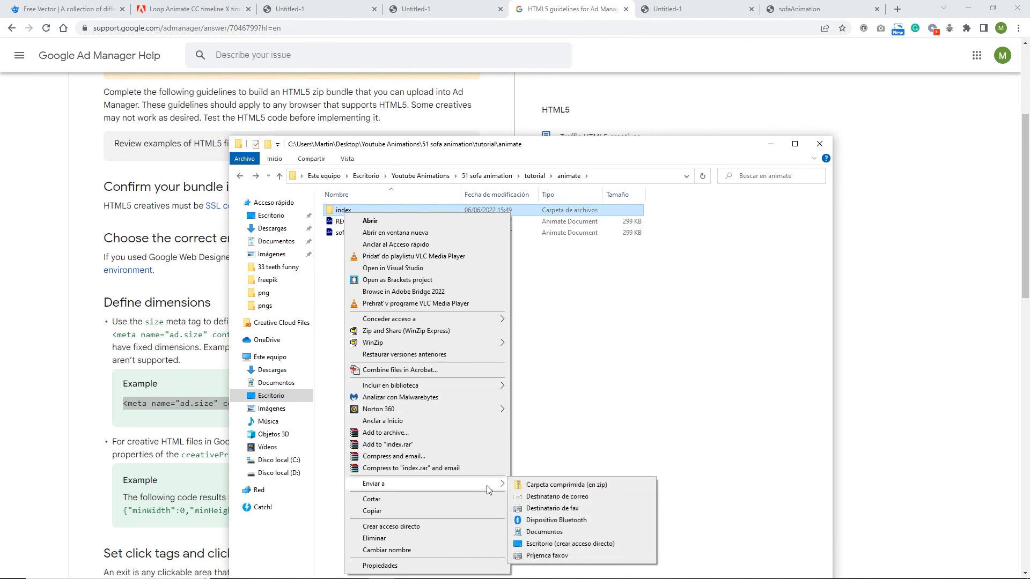
left_click(595, 485)
left_click(531, 417)
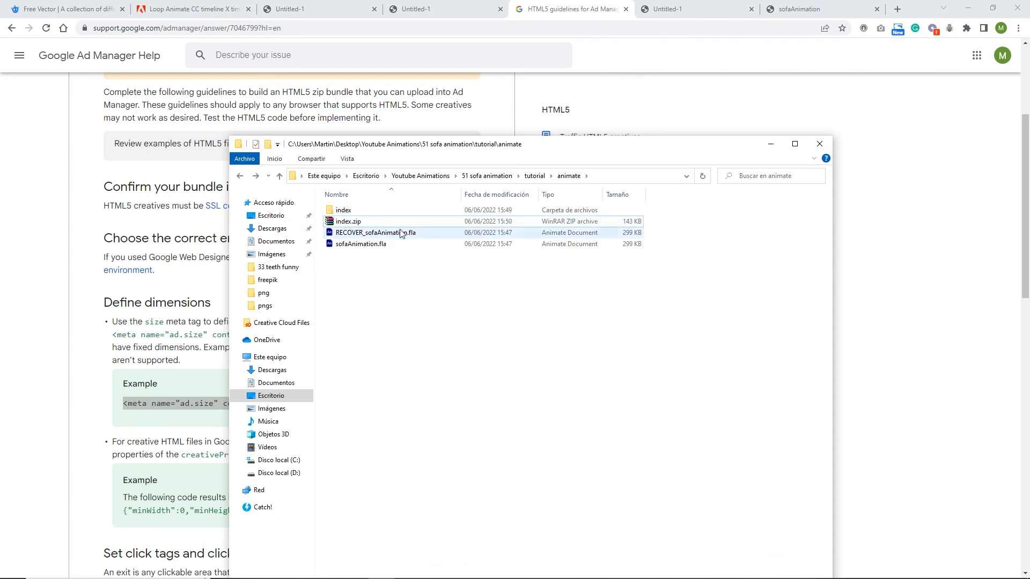
Open the images folder inside index and check the file size of index_atlas_1.png.
double_click(356, 211)
double_click(369, 213)
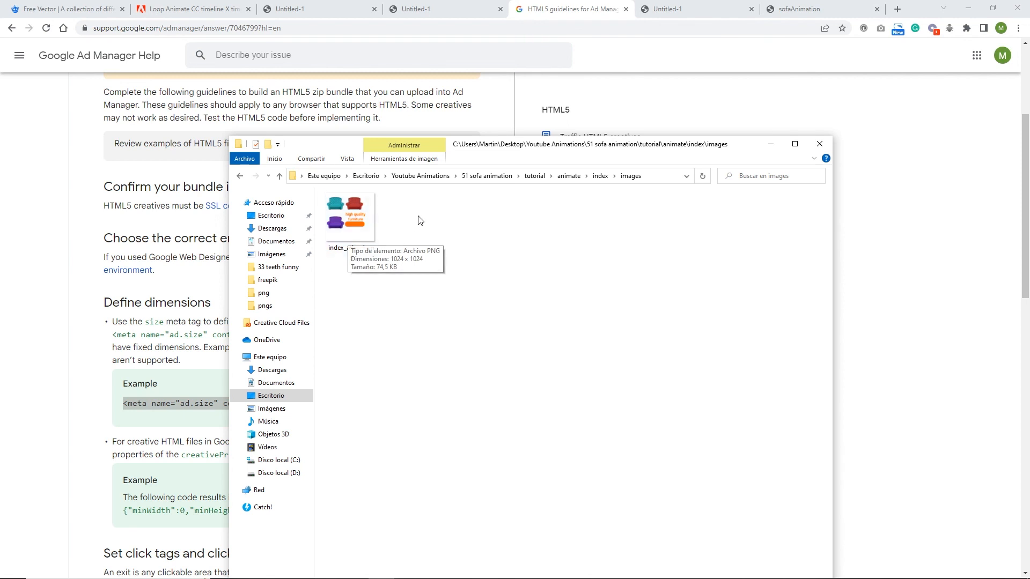
left_click_drag(736, 150, 726, 90)
left_click(353, 163)
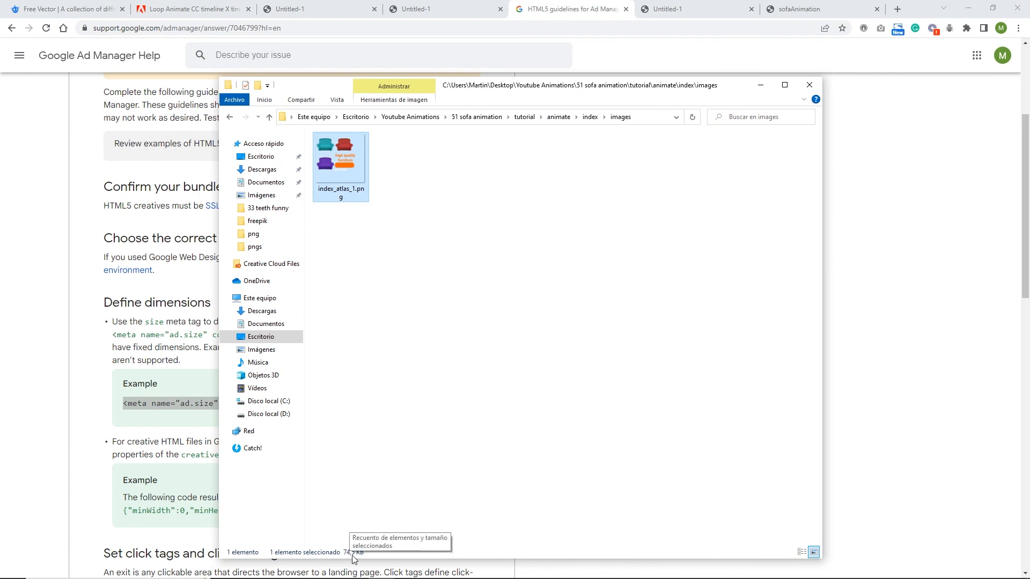
Load tinypng.com in a Chrome browser tab, and bring the images folder back up in front of it.
left_click(760, 85)
left_click(656, 11)
left_click(620, 32)
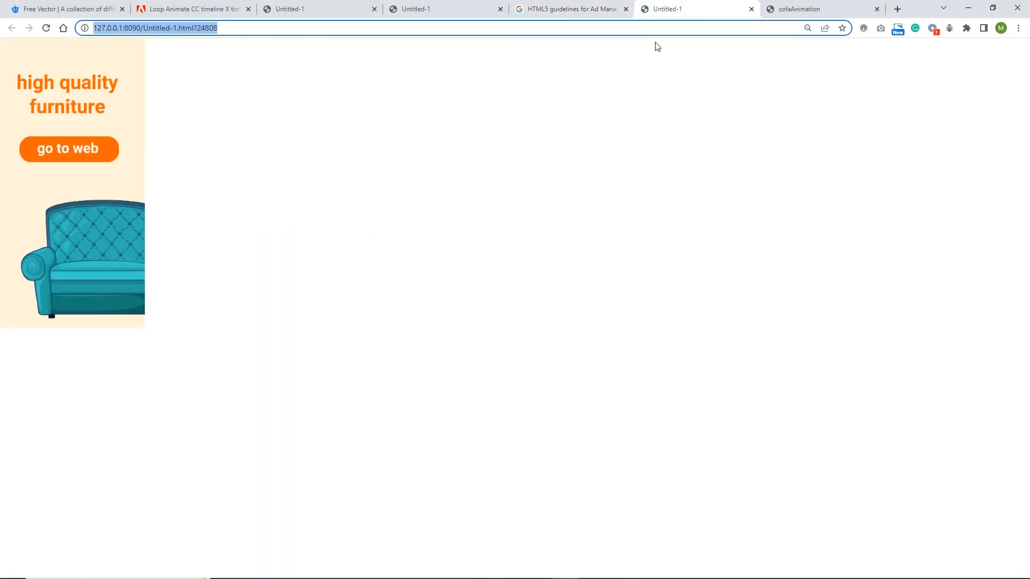
type("tinypng.com")
key("Return")
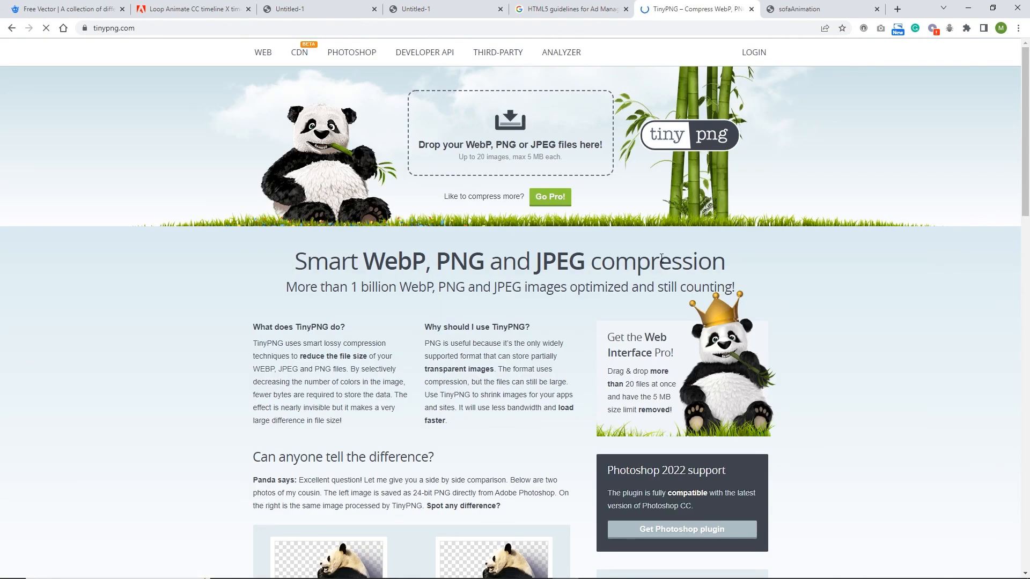
left_click(392, 567)
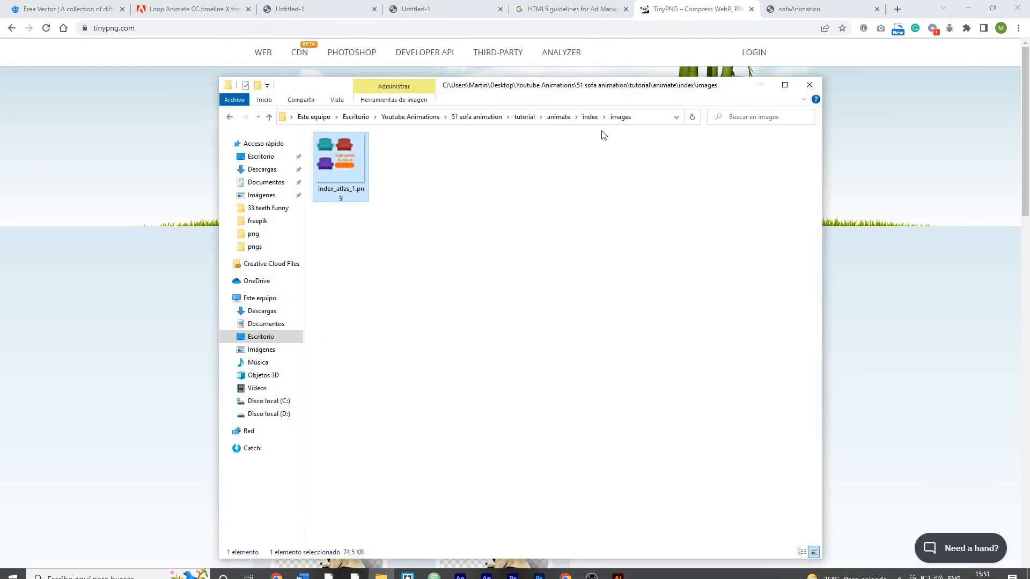
Move the File Explorer window clear of the TinyPNG upload area and upload index_atlas_1.png for compression.
left_click_drag(663, 89, 665, 283)
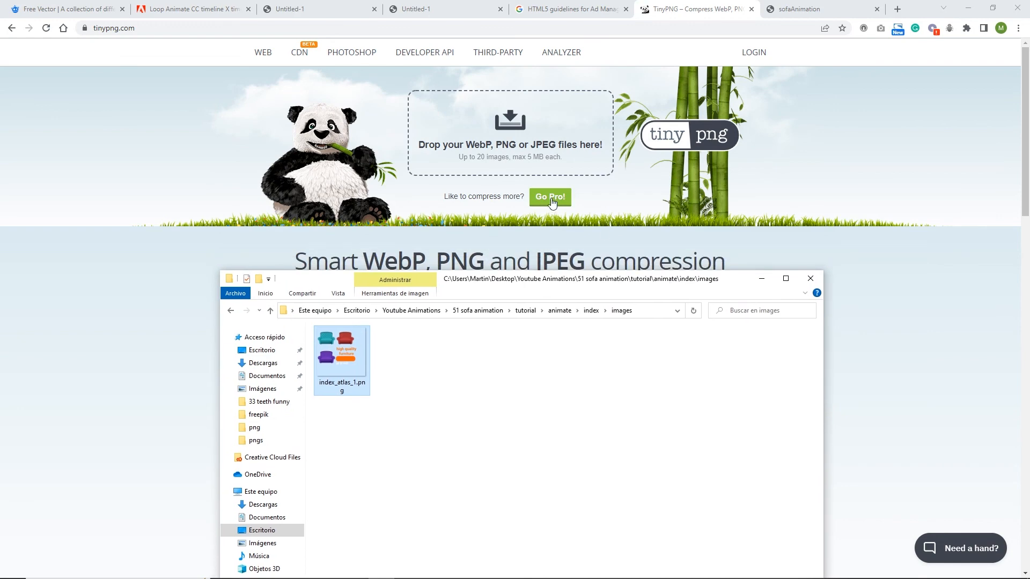
left_click_drag(354, 360, 510, 137)
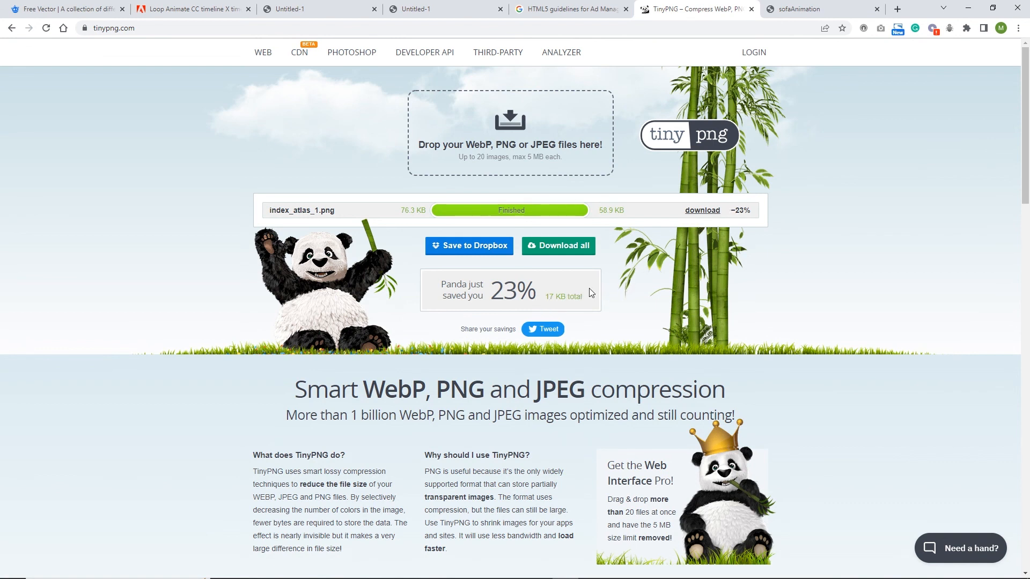
Download the compressed index_atlas_1.png into 51 sofa animation\tutorial\animate\index\images, replacing the existing file.
left_click(703, 211)
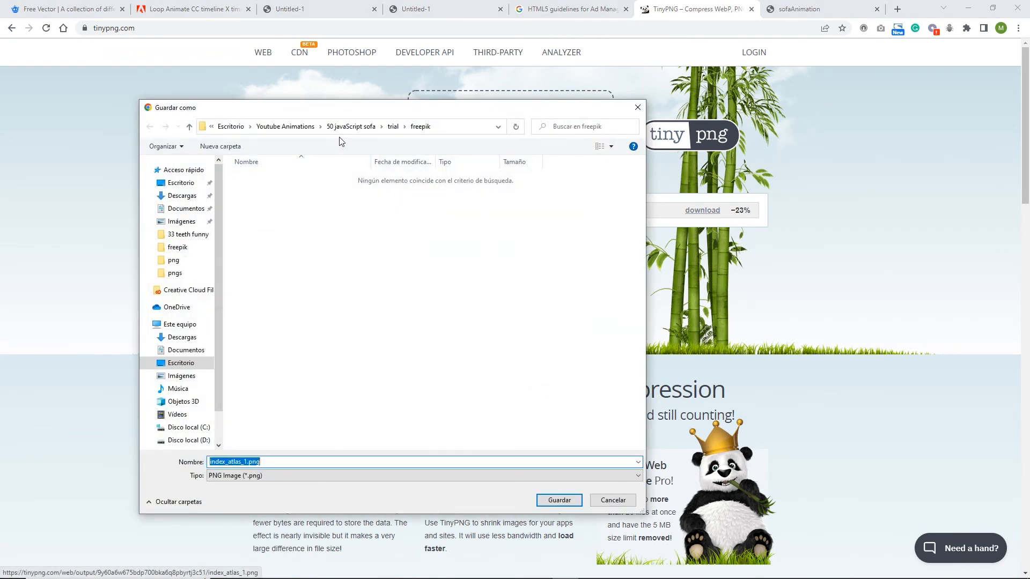
left_click(352, 127)
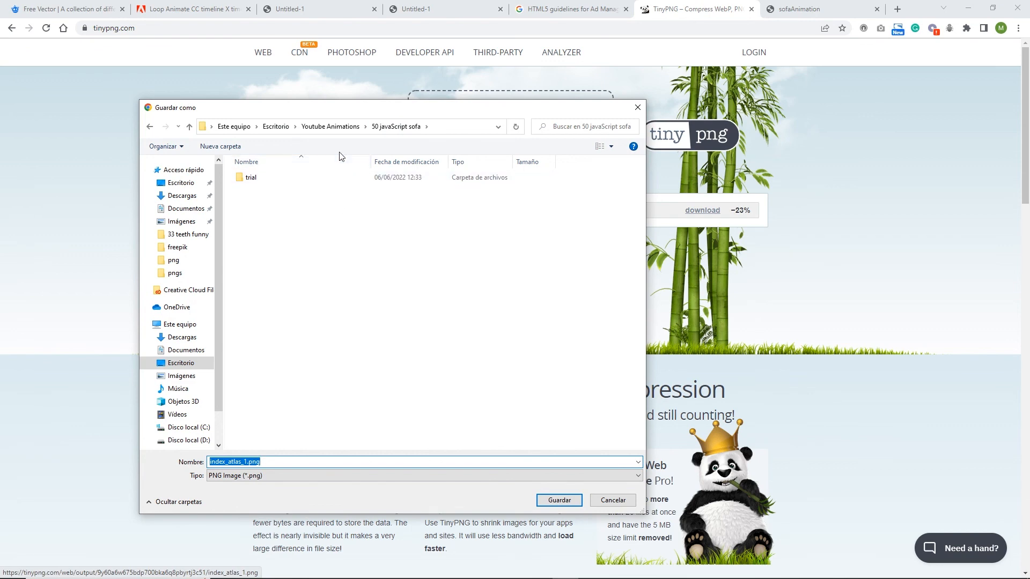
left_click(347, 127)
scroll(317, 403, "down", 8)
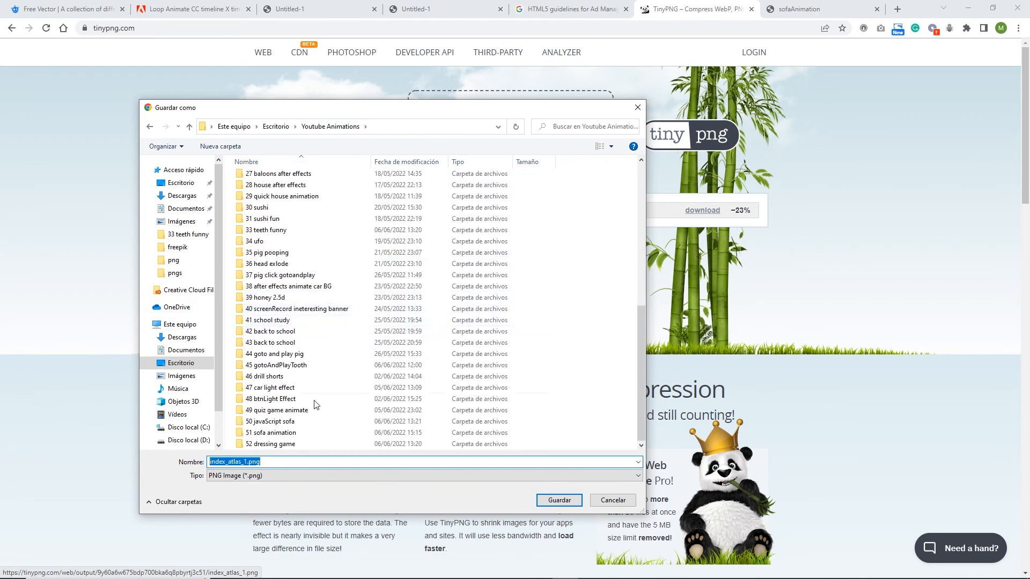
double_click(281, 435)
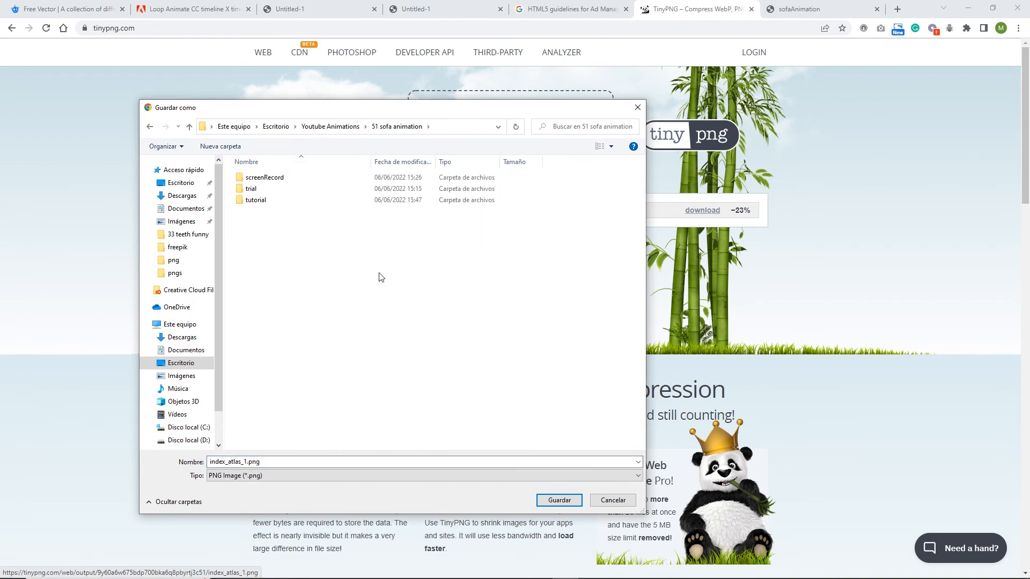
double_click(253, 201)
double_click(260, 178)
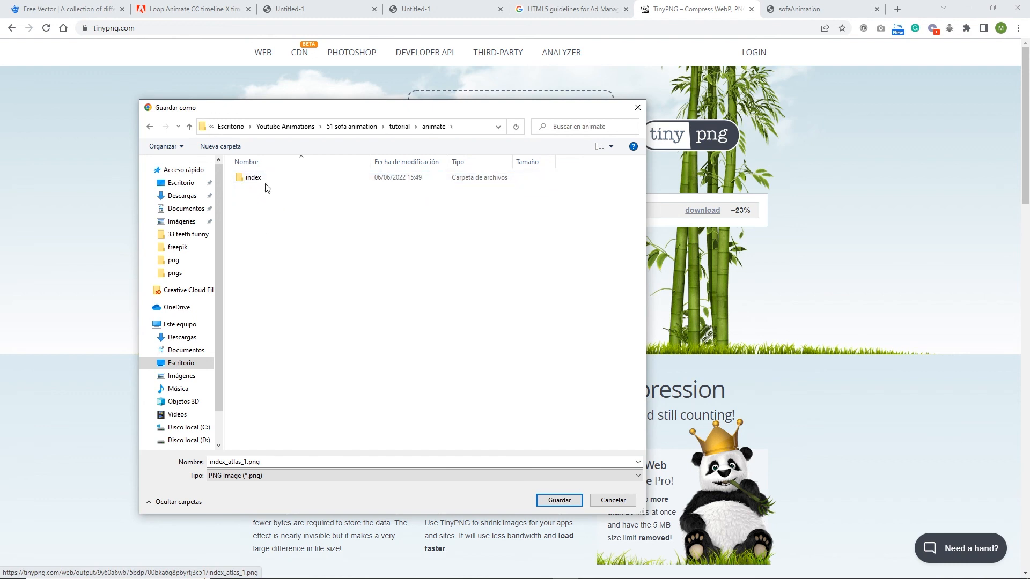
double_click(262, 180)
double_click(262, 178)
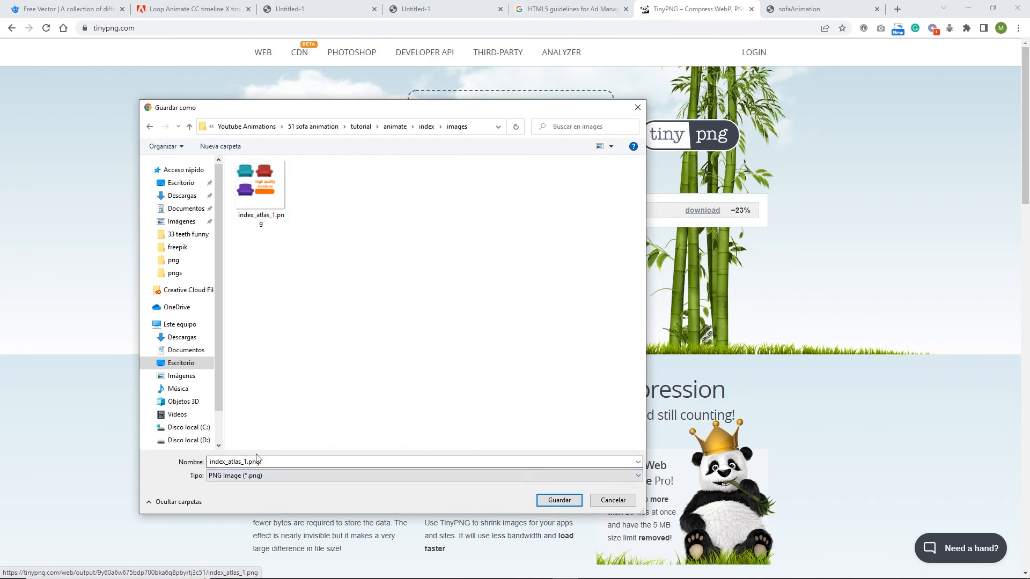
key("Return")
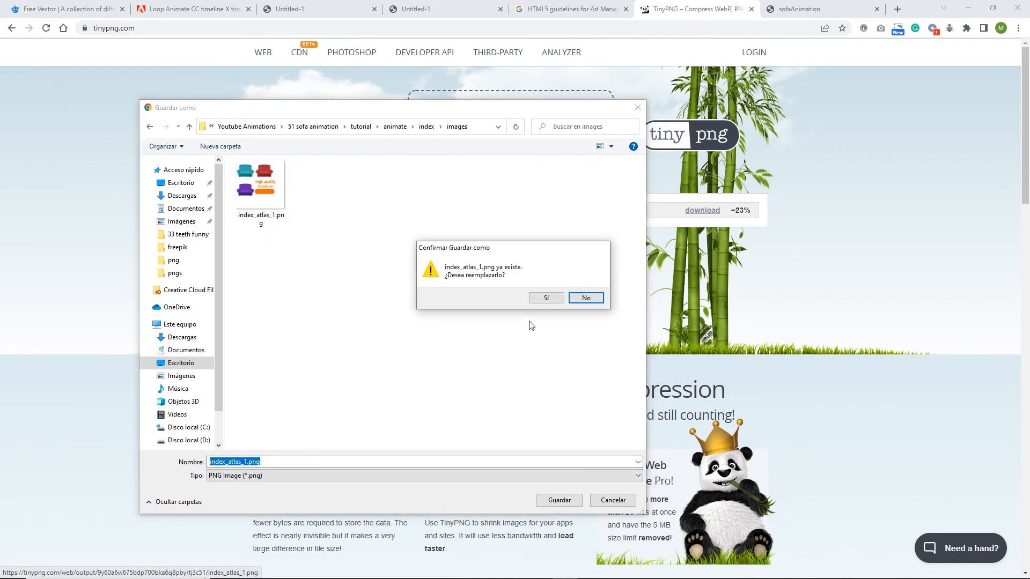
left_click(543, 299)
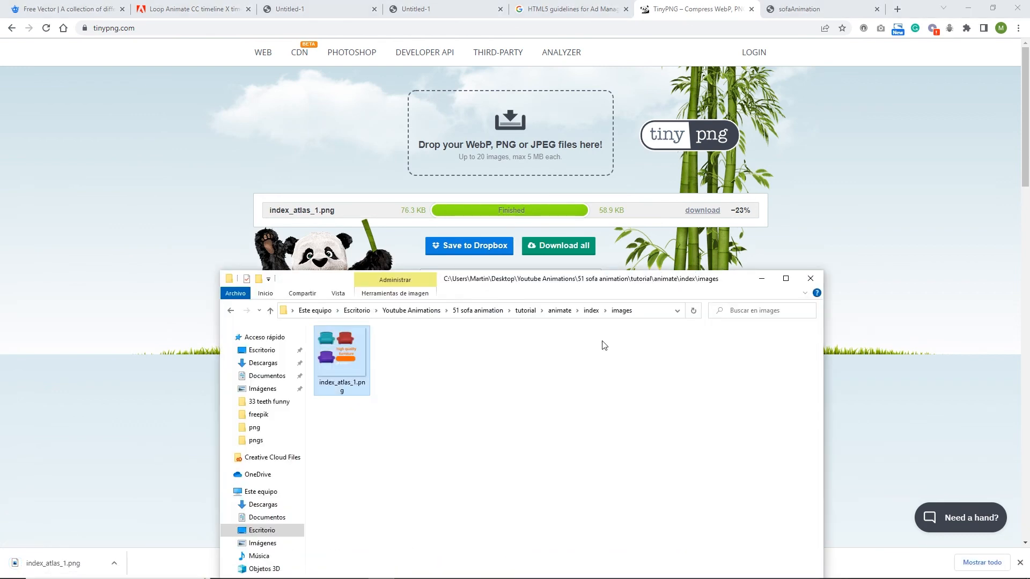
Go back to the animate folder in File Explorer and delete the old index.zip.
left_click(591, 311)
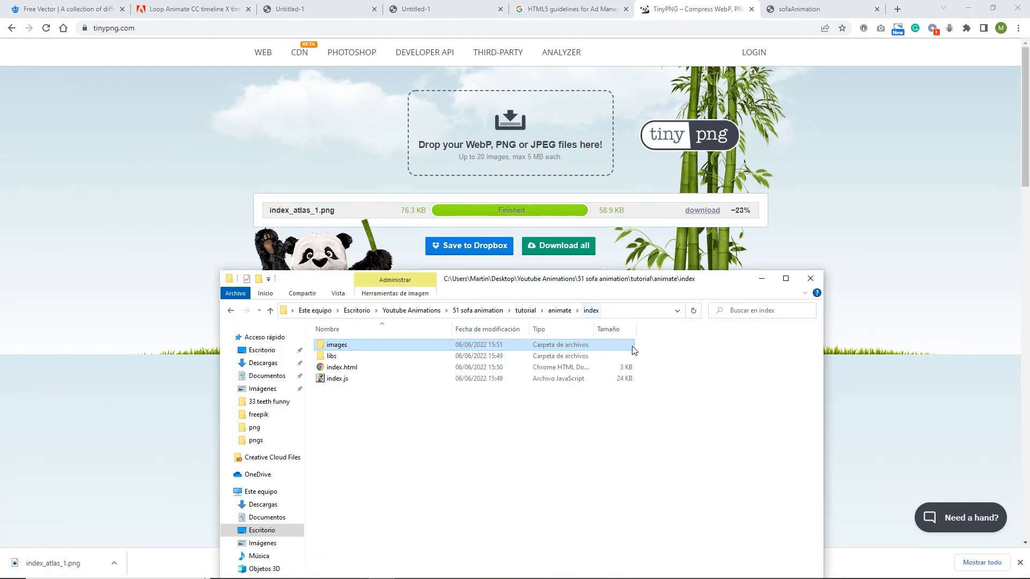
left_click(559, 310)
left_click(345, 357)
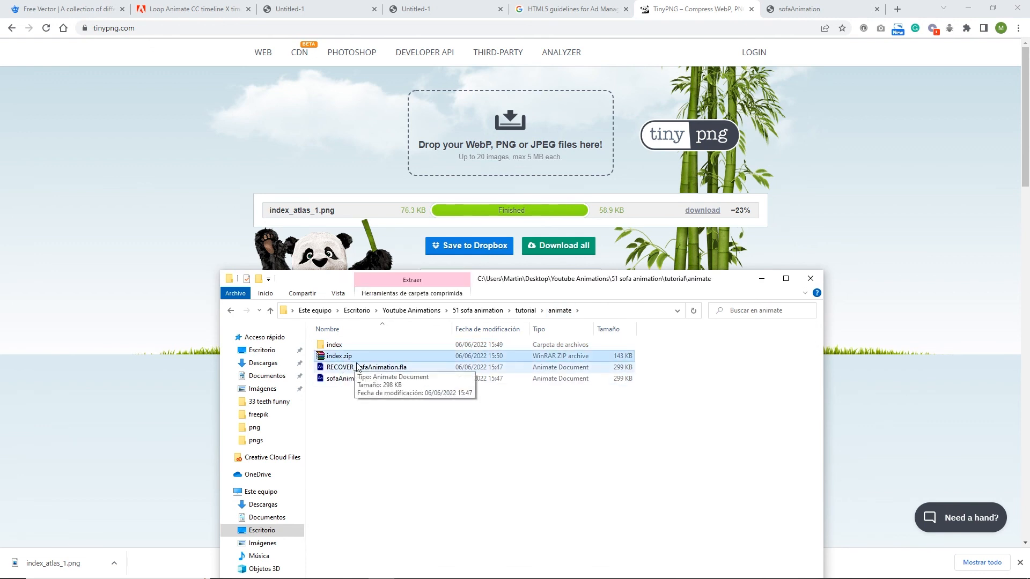
key("Delete")
Compress the index folder into a new zip file, keeping the name index.zip.
right_click(332, 345)
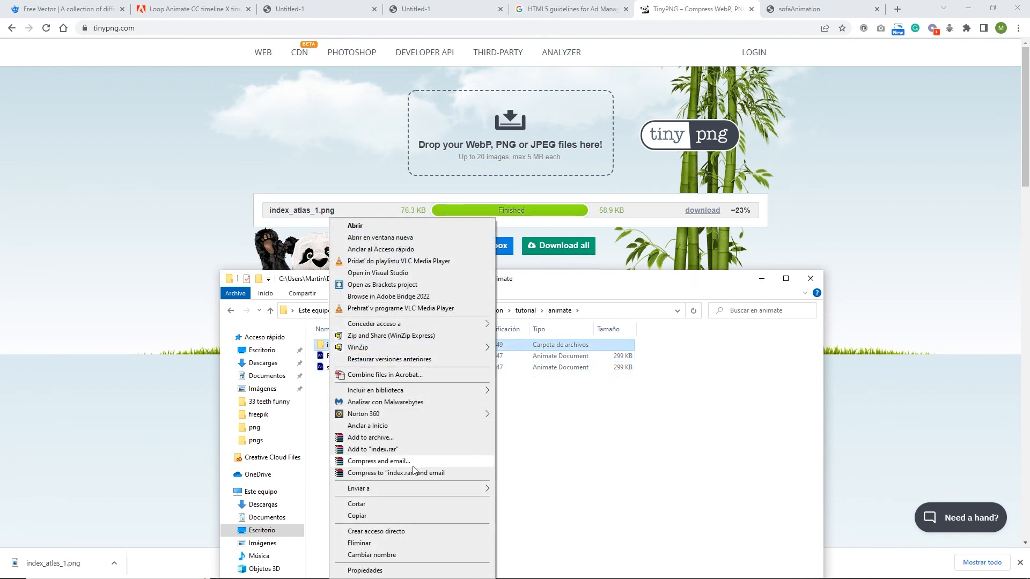
mouse_move(427, 490)
left_click(524, 494)
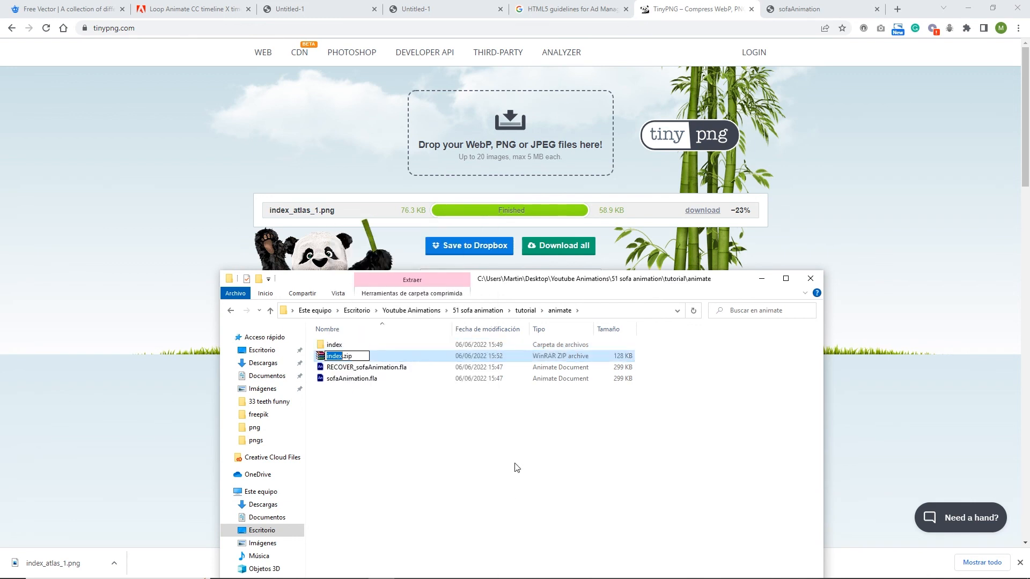
left_click(409, 437)
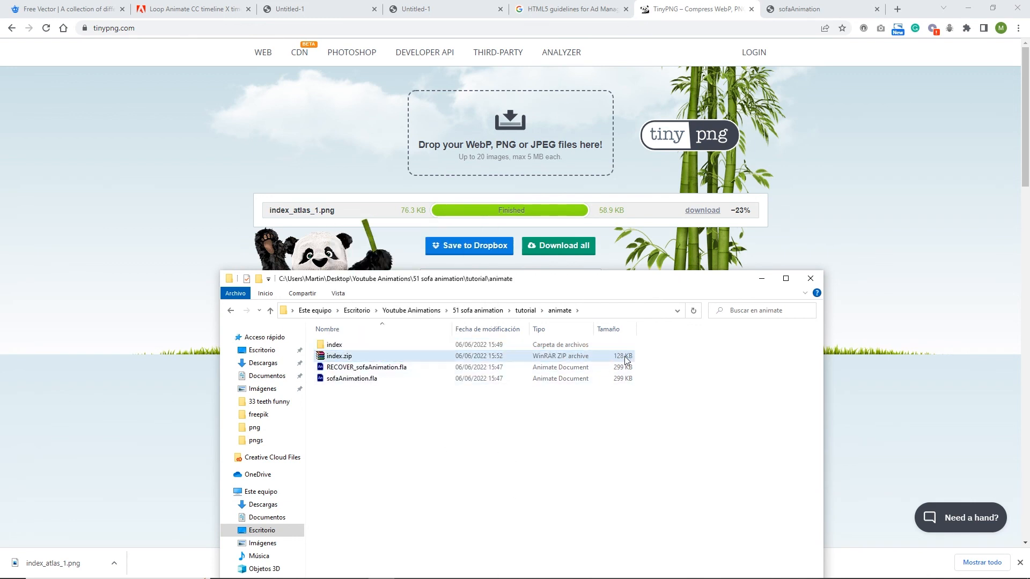
Minimize File Explorer and switch to Adobe Animate with the sofaAnimation.fla document.
left_click(761, 279)
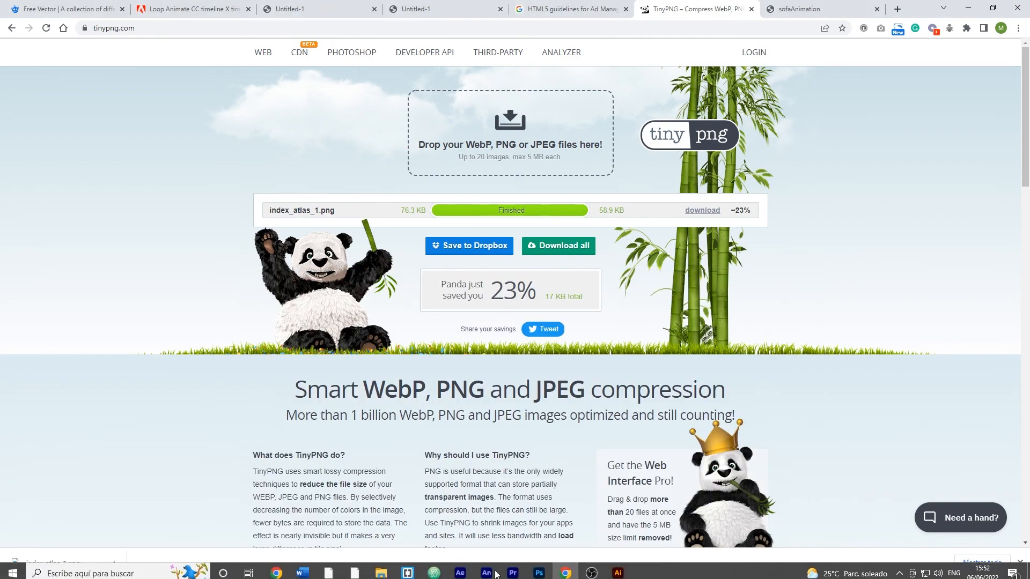
left_click(487, 569)
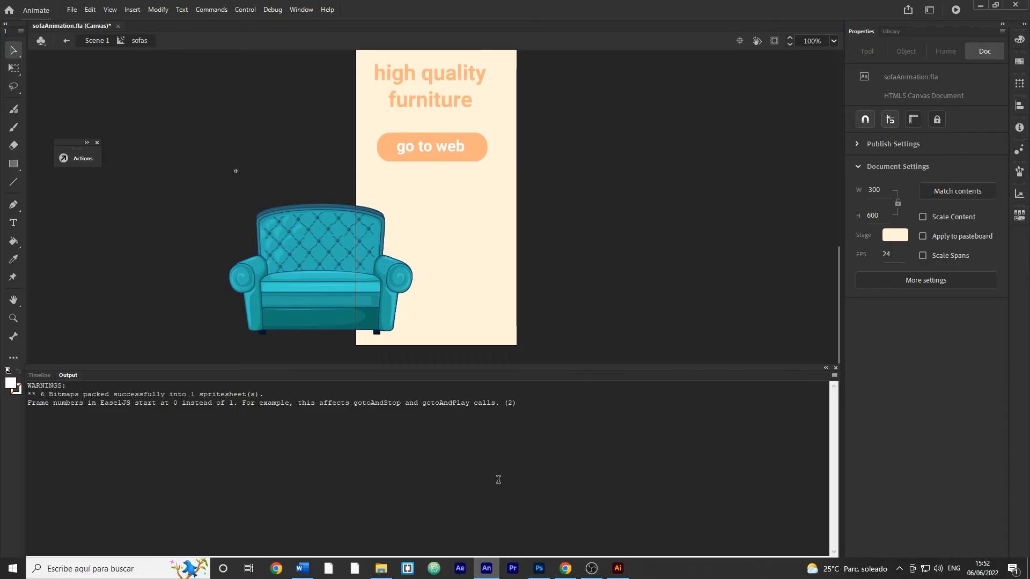